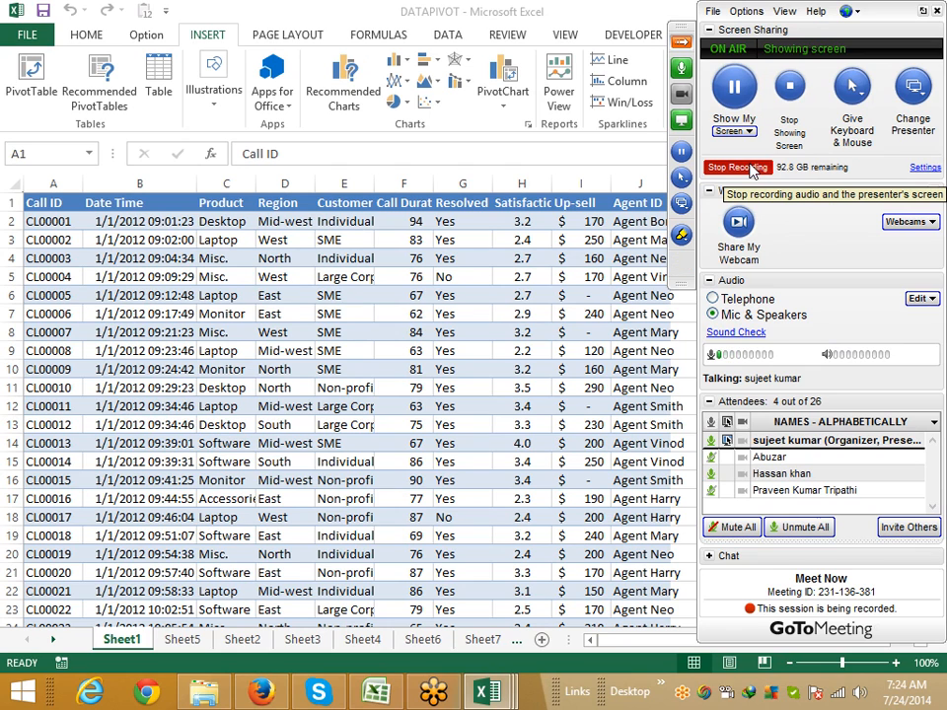
# Step: Insert the recommended PivotTable Sum of Up-sell by Product from the call data
pyautogui.click(110, 87)
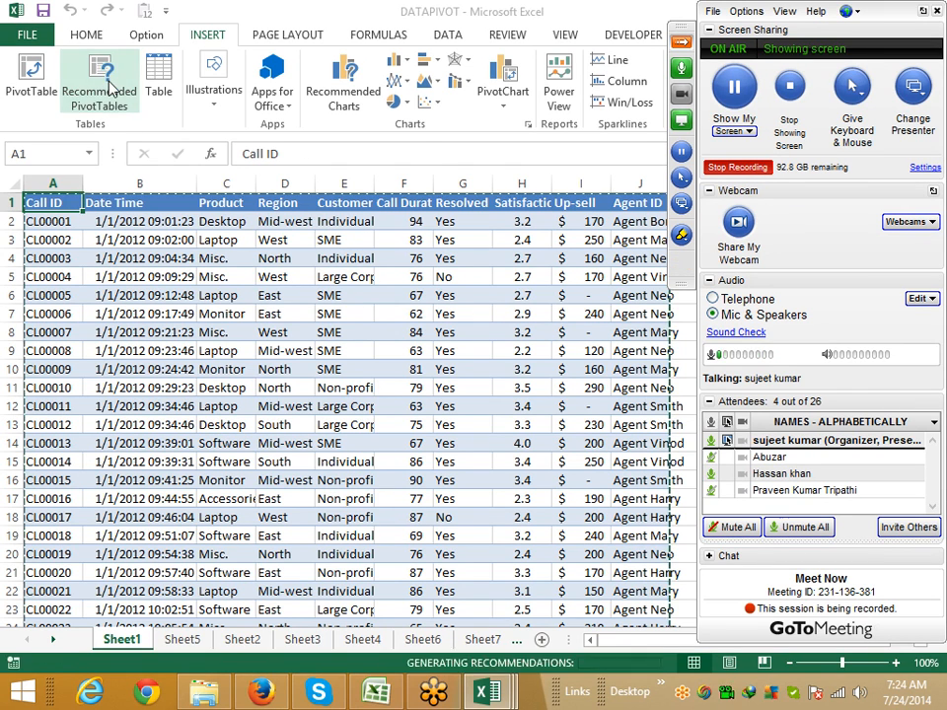
pyautogui.moveTo(335, 236)
pyautogui.mouseDown()
pyautogui.moveTo(332, 500)
pyautogui.moveTo(326, 247)
pyautogui.mouseUp()
pyautogui.click(253, 366)
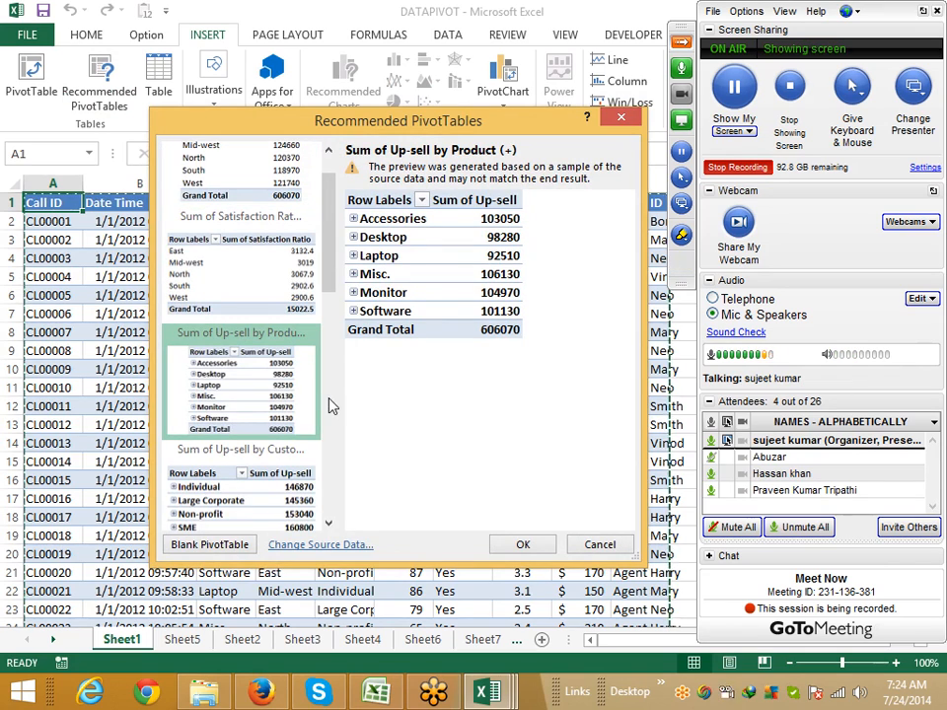
pyautogui.click(528, 549)
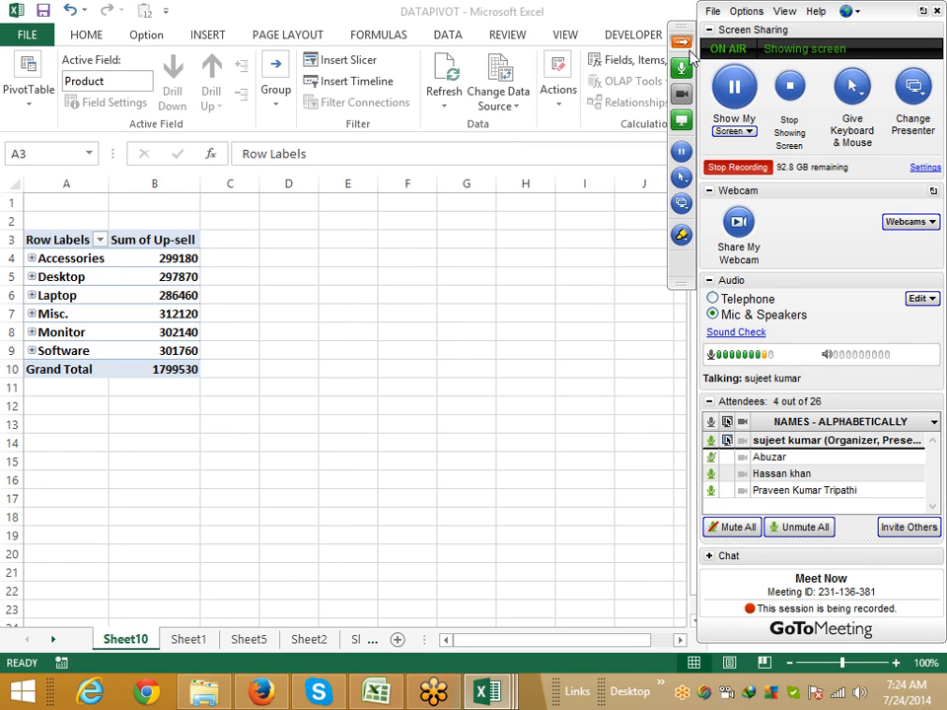
# Step: Add Region as a report filter of the PivotTable and filter it to East
pyautogui.click(682, 43)
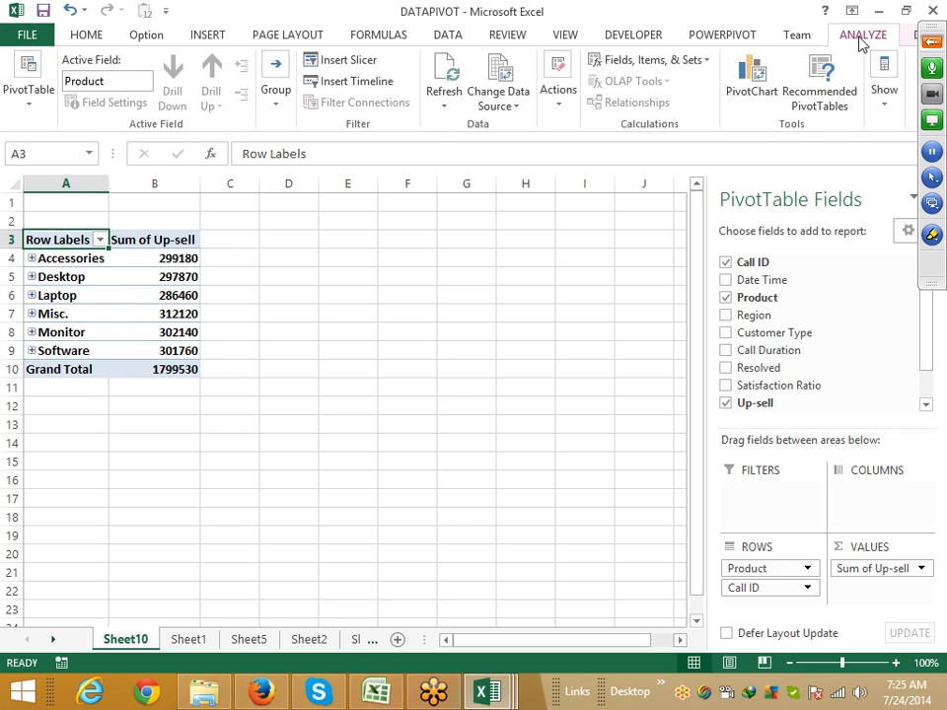
pyautogui.click(102, 314)
pyautogui.click(140, 314)
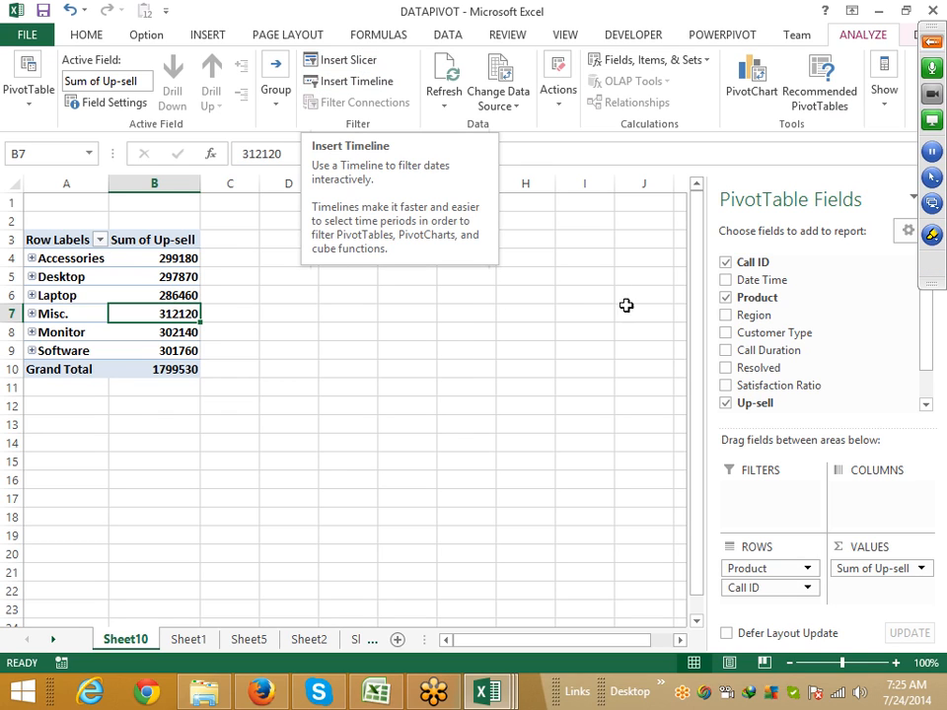
pyautogui.moveTo(774, 320); pyautogui.dragTo(788, 488)
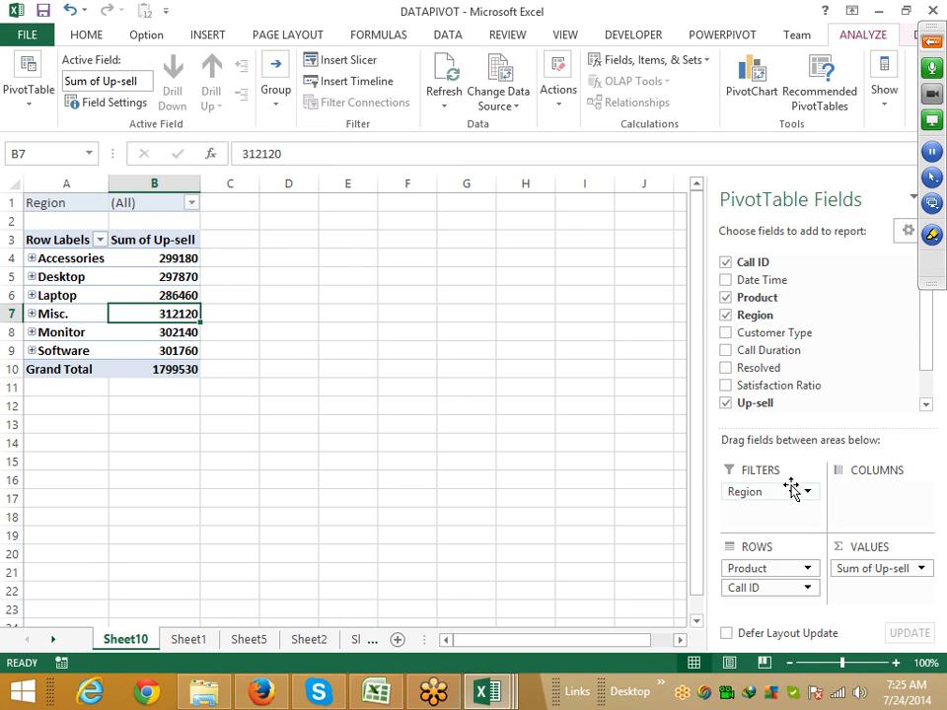
pyautogui.click(192, 202)
pyautogui.click(38, 260)
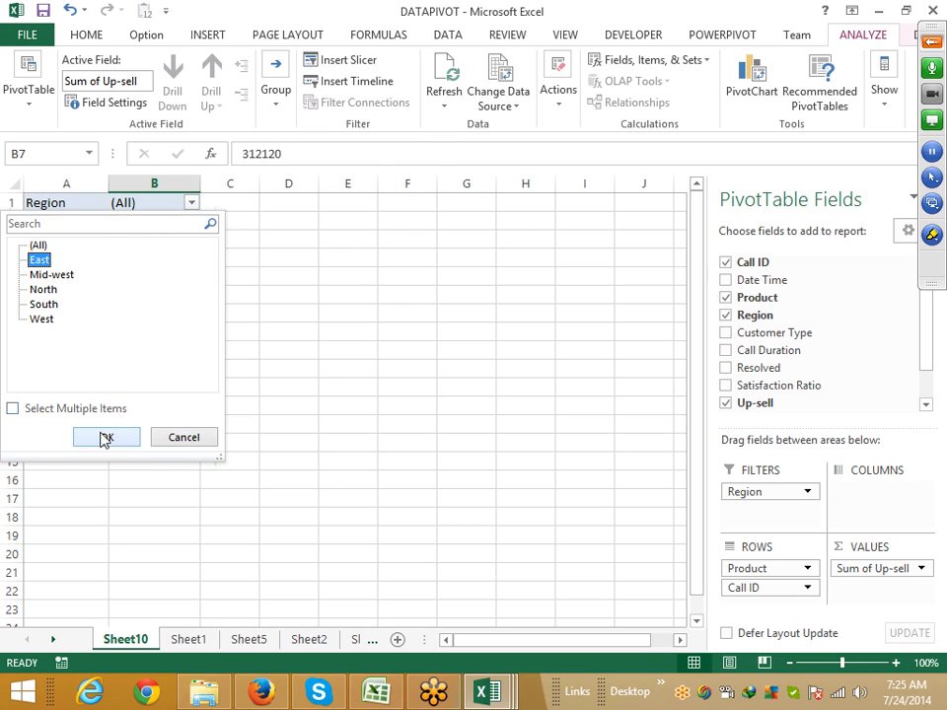
pyautogui.click(105, 437)
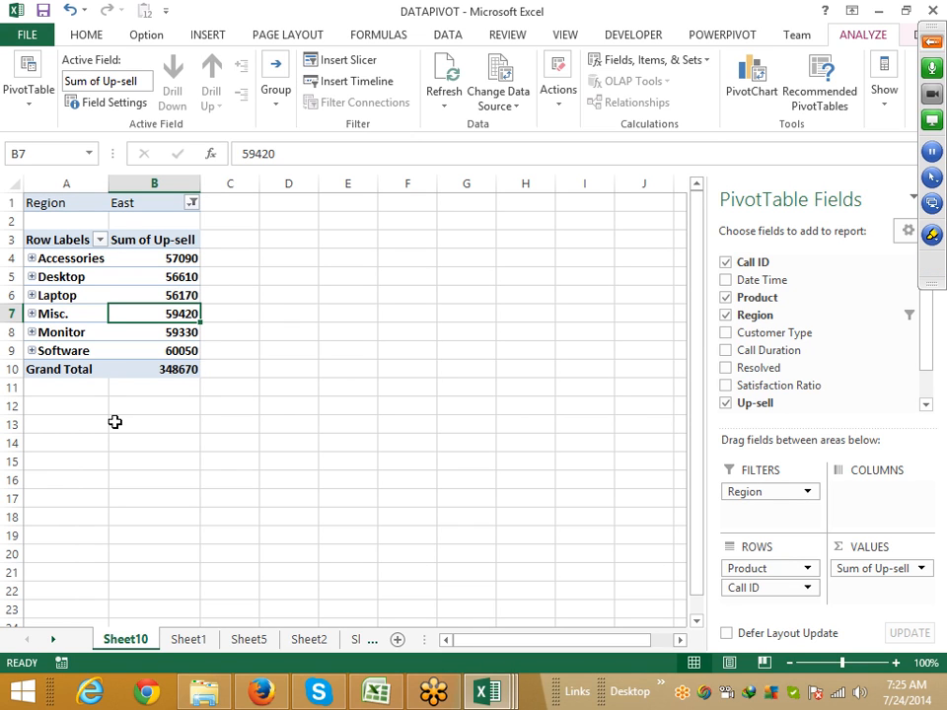
pyautogui.click(930, 41)
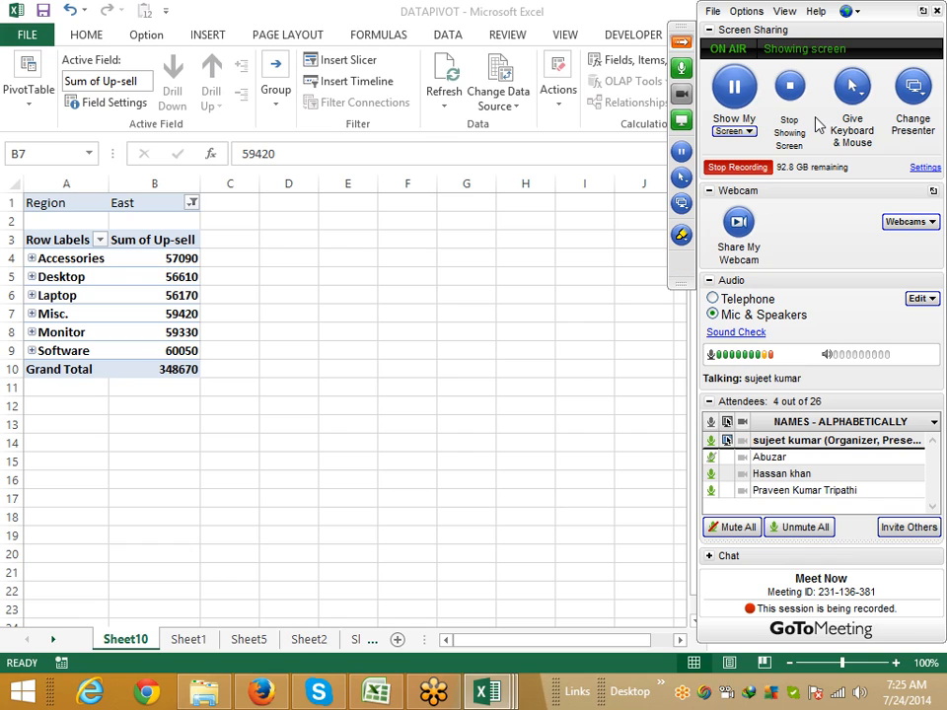
pyautogui.click(688, 47)
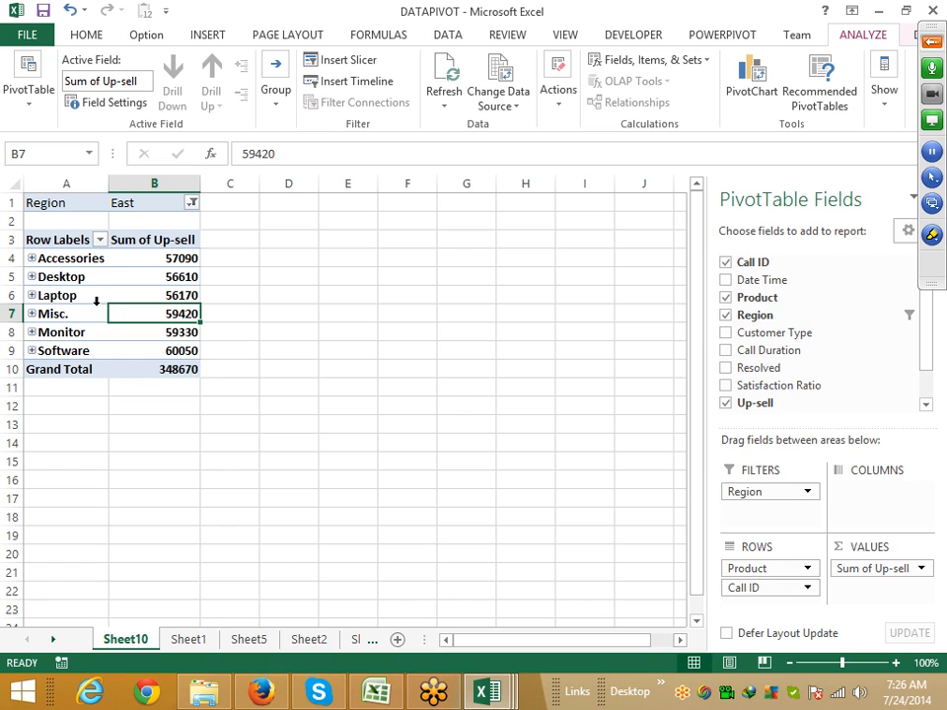
# Step: Insert a slicer for the Region field of the PivotTable
pyautogui.click(343, 60)
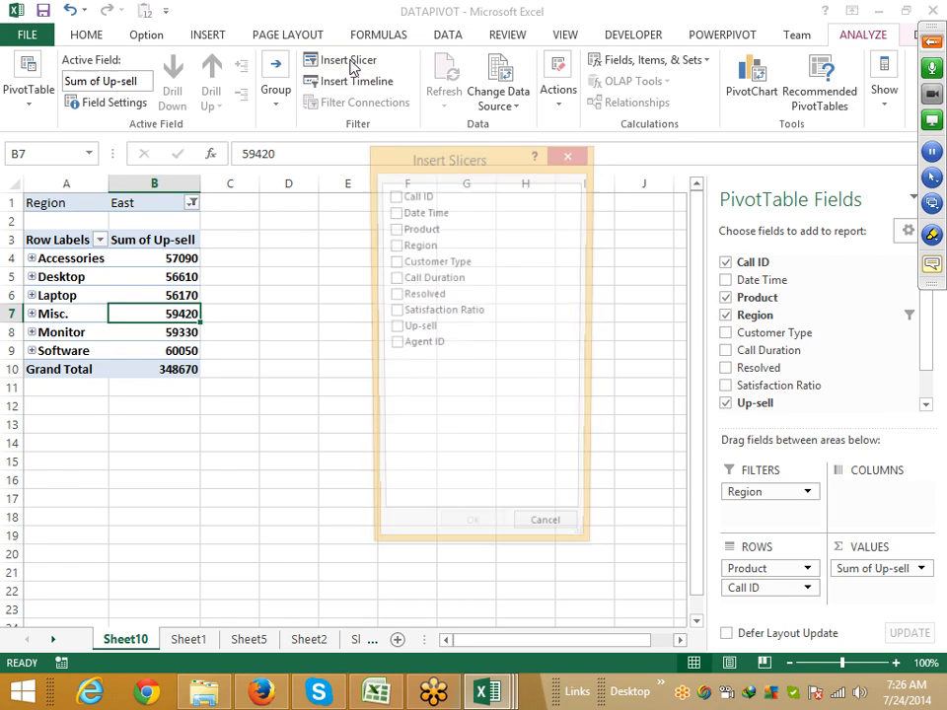
pyautogui.click(395, 249)
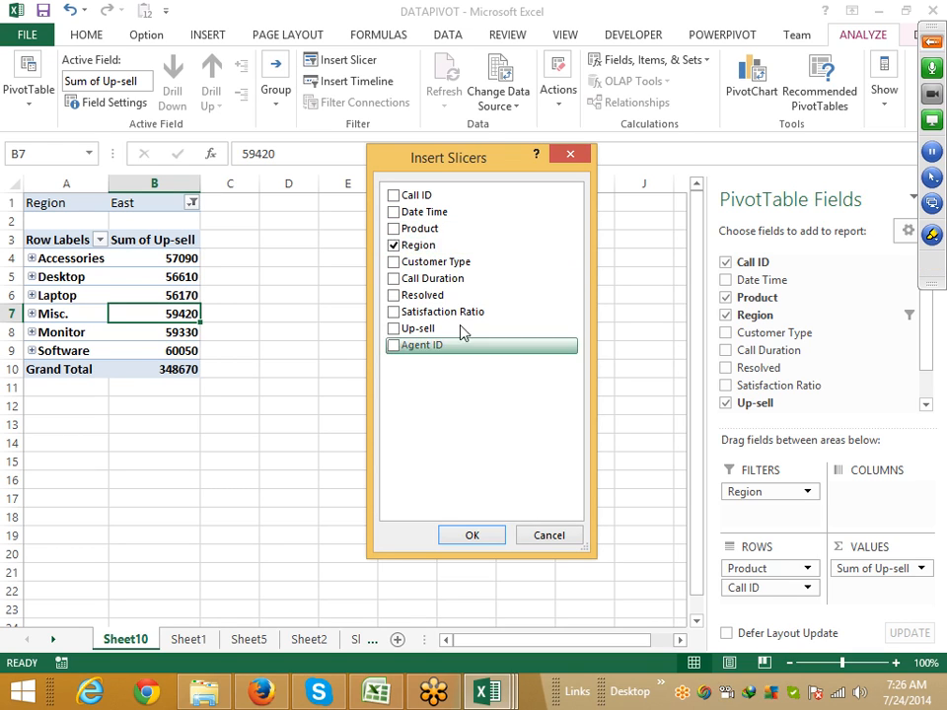
pyautogui.click(473, 536)
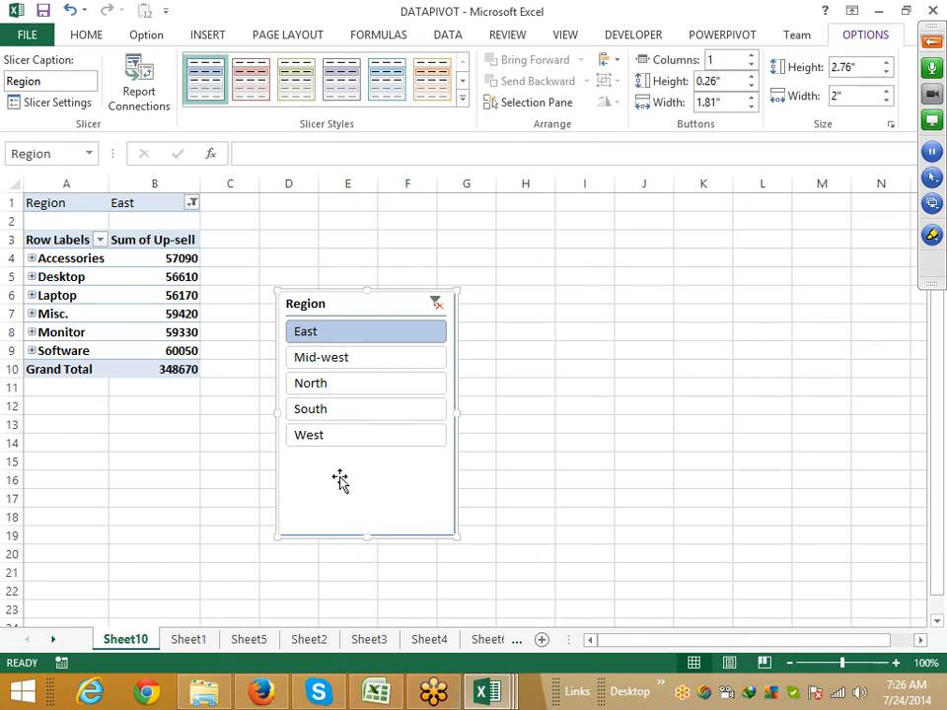
# Step: Shorten the Region slicer to about 1.98 inches high and move it directly beside the PivotTable
pyautogui.moveTo(449, 521); pyautogui.dragTo(453, 468)
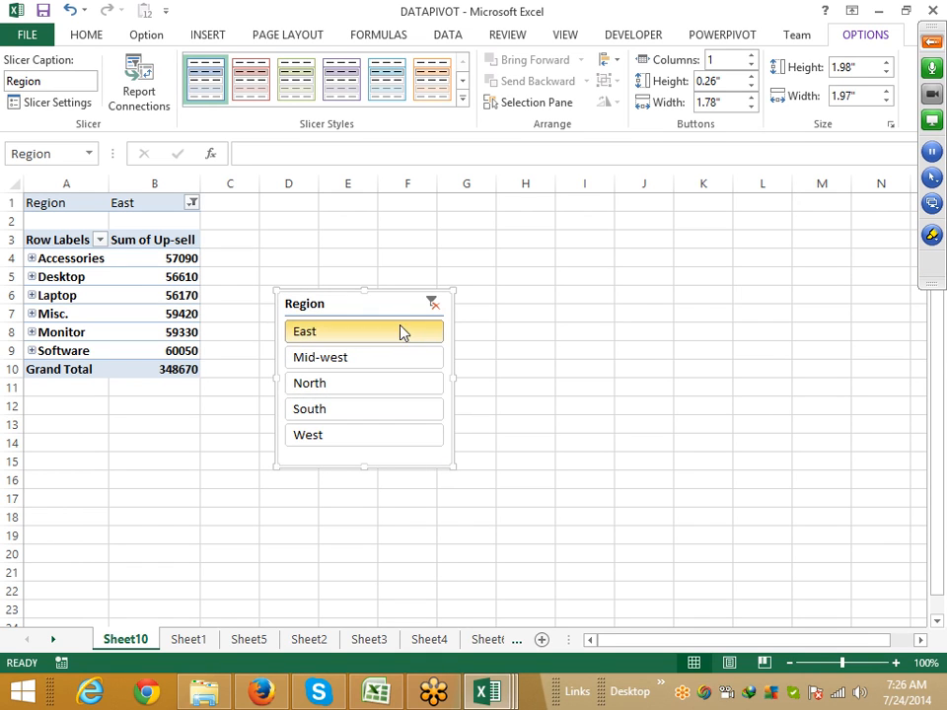
pyautogui.moveTo(383, 310); pyautogui.dragTo(318, 212)
pyautogui.click(410, 376)
pyautogui.click(416, 478)
# Step: Filter the PivotTable with the Region slicer by several regions together, then by single regions, ending with only South
pyautogui.moveTo(313, 342); pyautogui.dragTo(311, 295)
pyautogui.moveTo(309, 240); pyautogui.dragTo(314, 294)
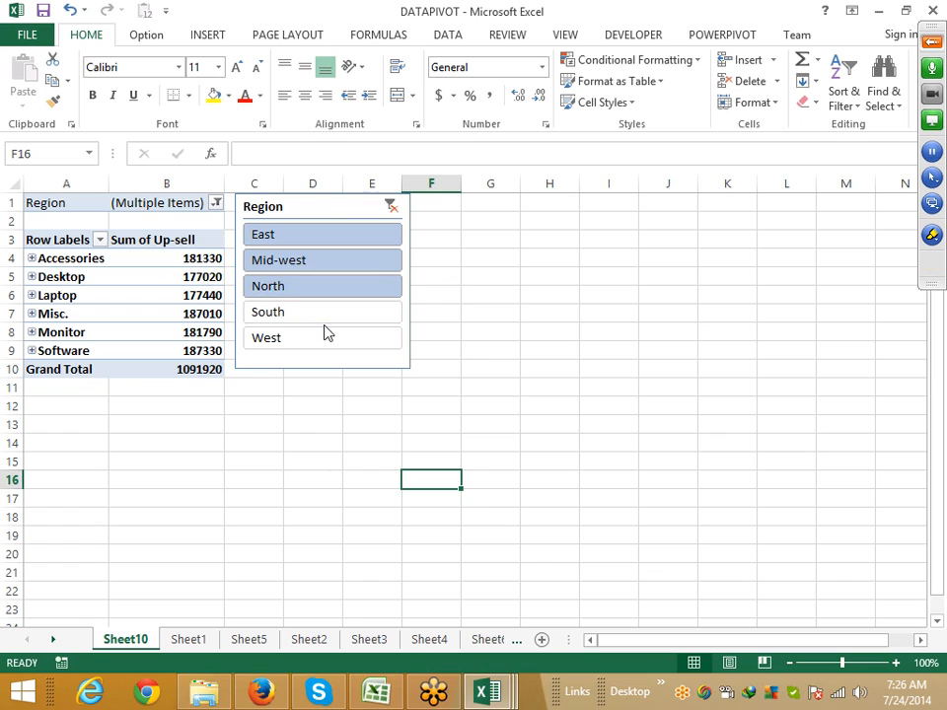
pyautogui.moveTo(324, 338); pyautogui.dragTo(328, 307)
pyautogui.click(328, 292)
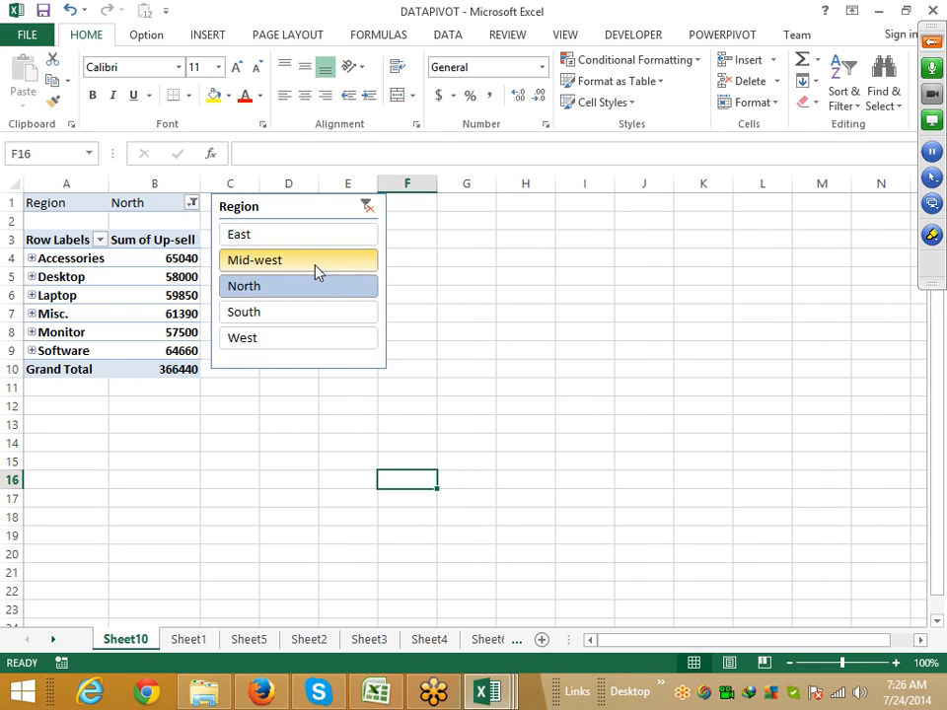
pyautogui.click(314, 263)
pyautogui.click(316, 295)
pyautogui.click(315, 315)
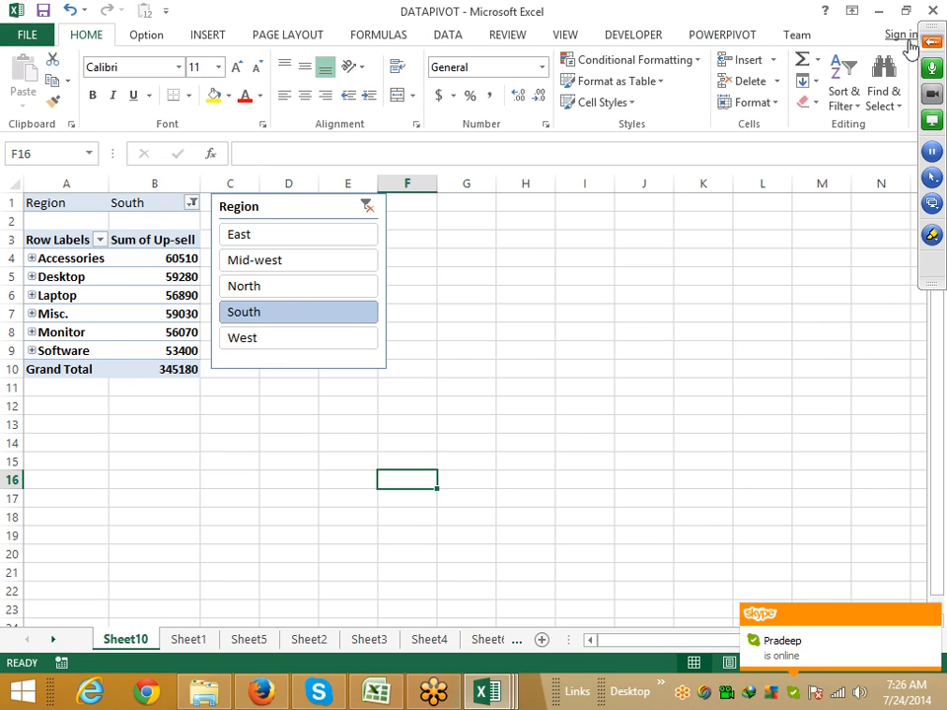
# Step: Insert slicers for the Resolved and Agent ID fields of the PivotTable
pyautogui.click(118, 278)
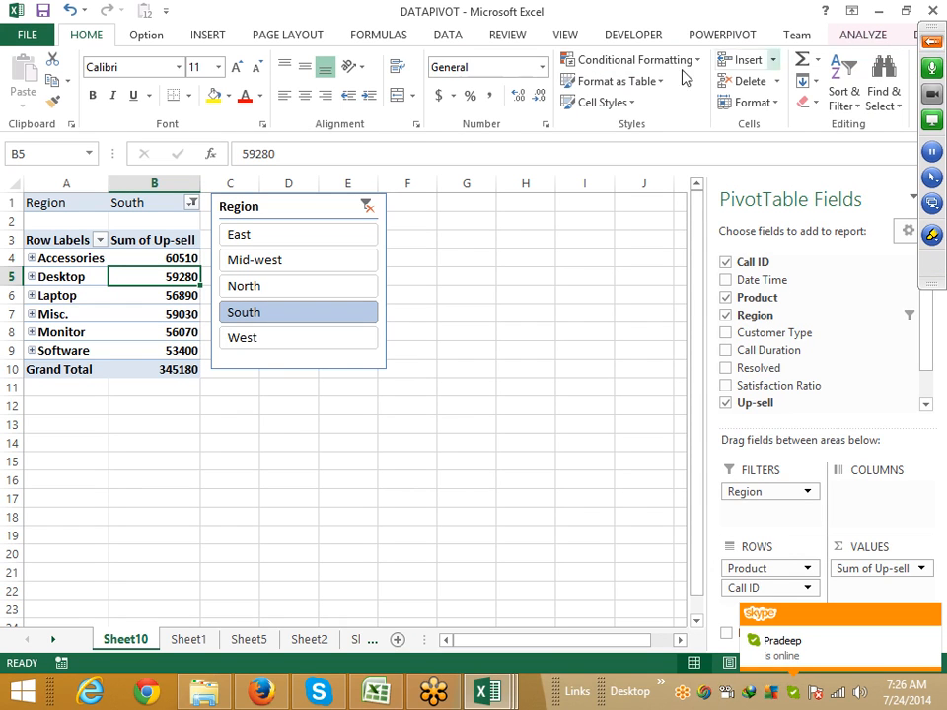
pyautogui.click(863, 36)
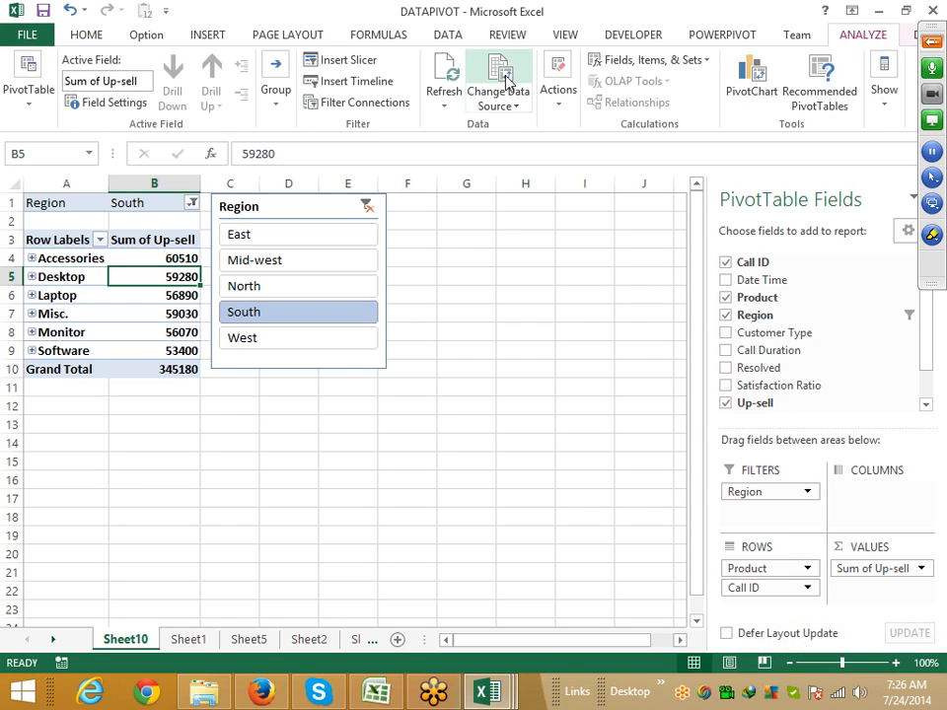
pyautogui.click(339, 60)
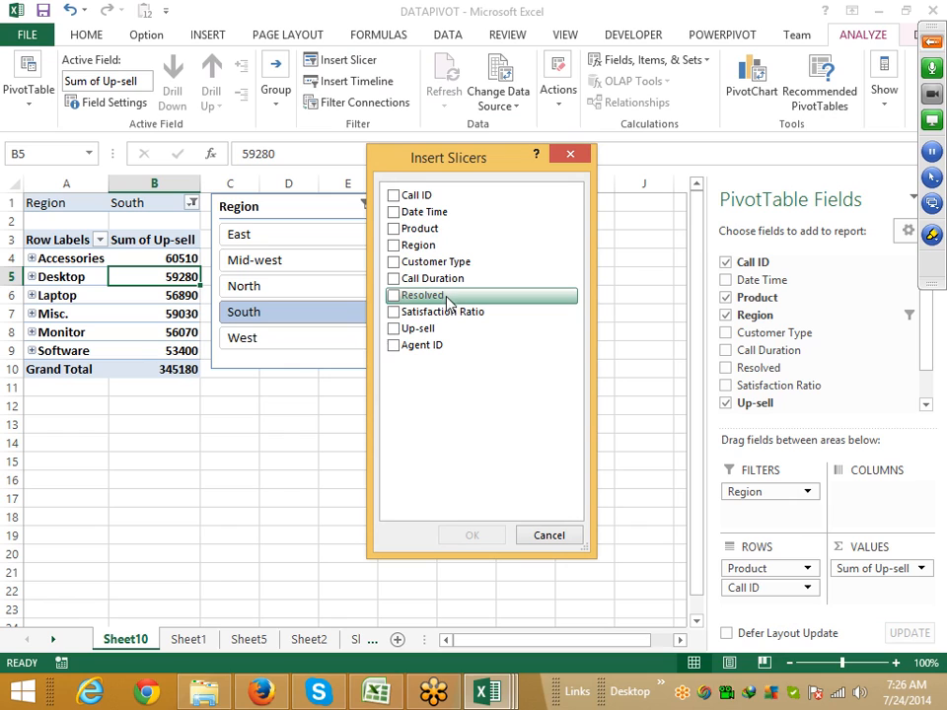
pyautogui.click(396, 296)
pyautogui.click(396, 347)
pyautogui.click(467, 536)
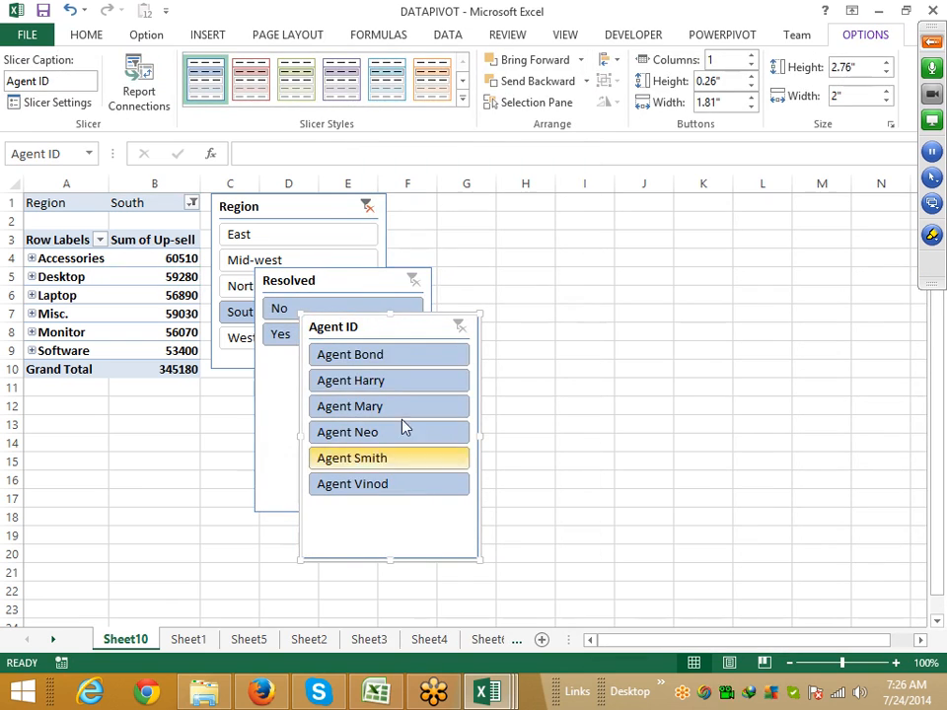
# Step: Place the Resolved slicer beside the Region slicer and the Agent ID slicer over its empty lower part
pyautogui.moveTo(349, 276); pyautogui.dragTo(481, 204)
pyautogui.moveTo(360, 332); pyautogui.dragTo(423, 289)
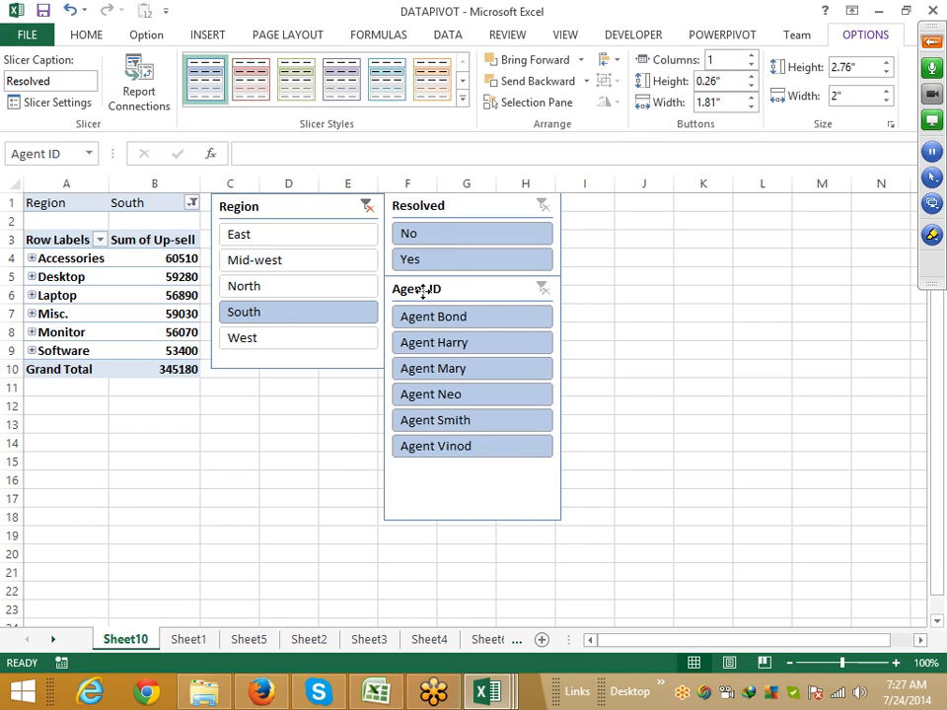
pyautogui.click(618, 538)
# Step: Shorten the Agent ID slicer to about 2.2 inches high so all agents fit without a scrollbar
pyautogui.click(553, 516)
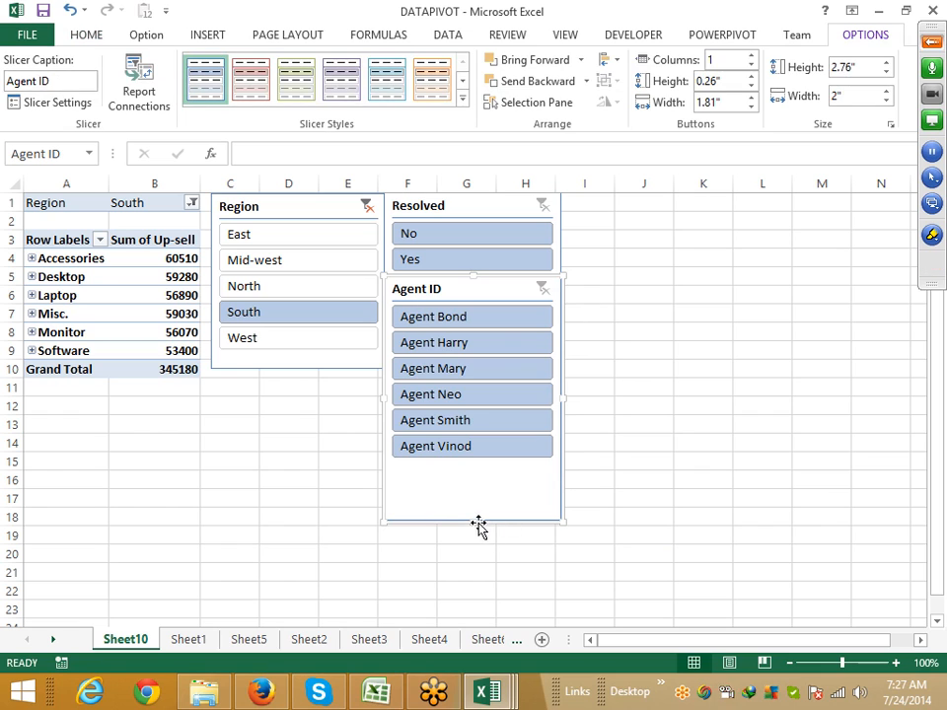
pyautogui.moveTo(472, 521); pyautogui.dragTo(474, 466)
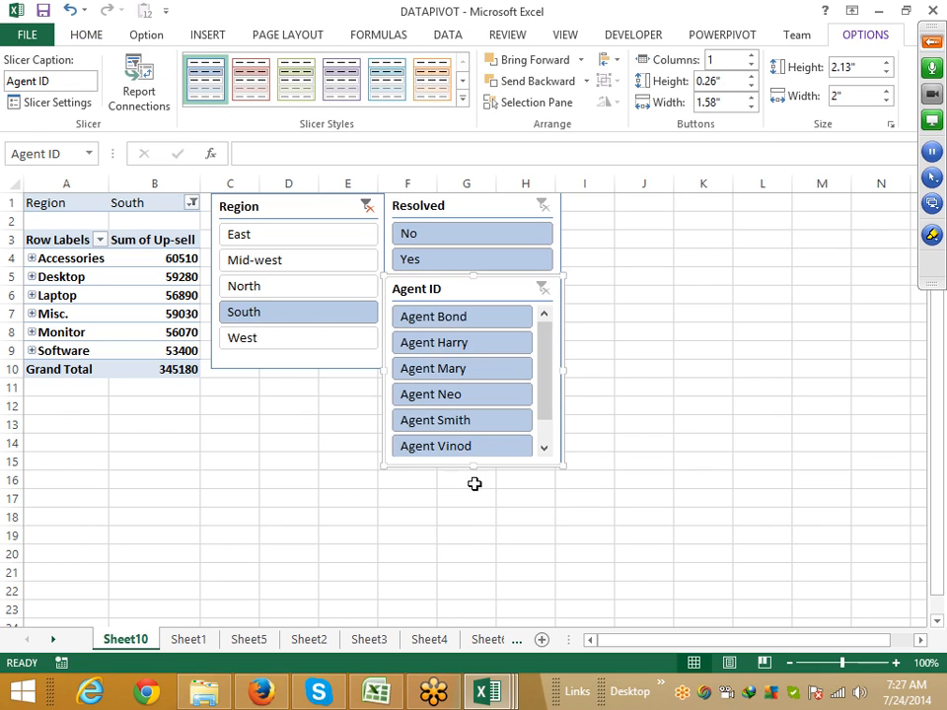
pyautogui.click(474, 517)
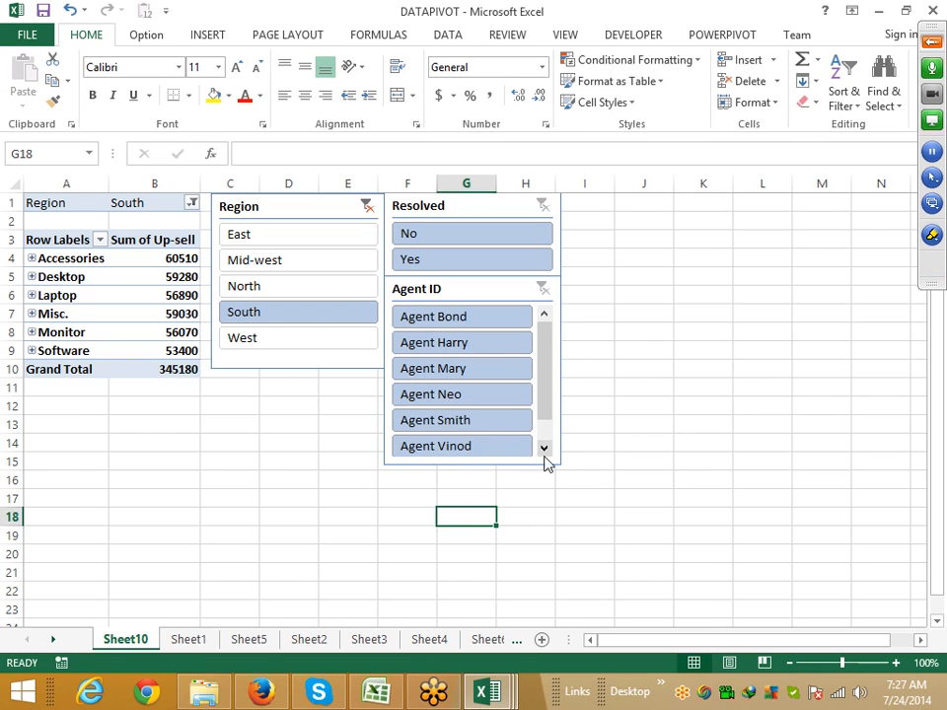
pyautogui.click(526, 469)
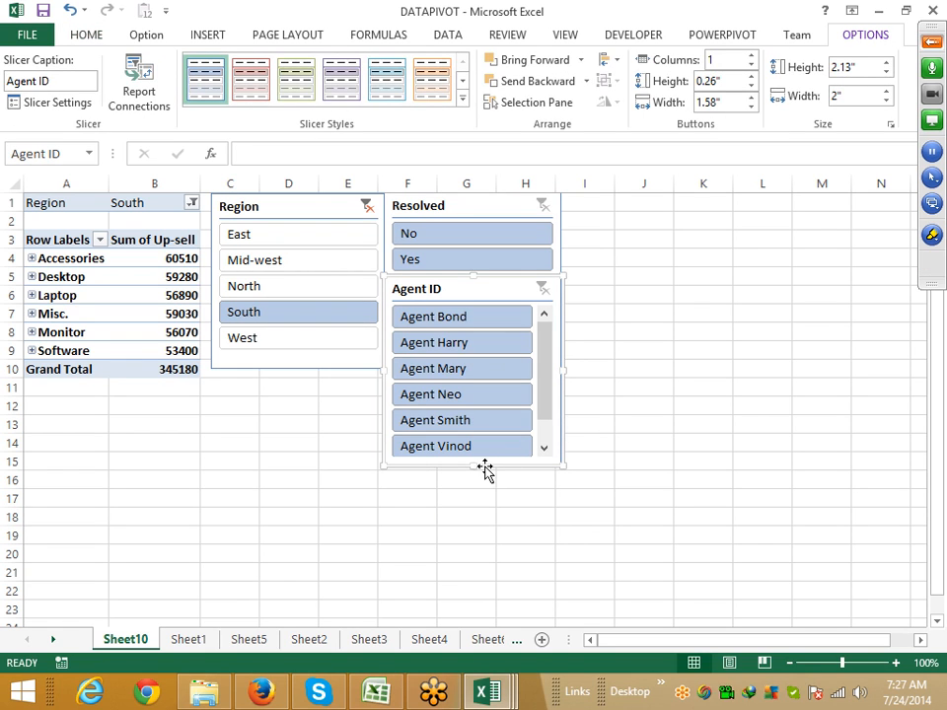
pyautogui.moveTo(474, 466); pyautogui.dragTo(474, 472)
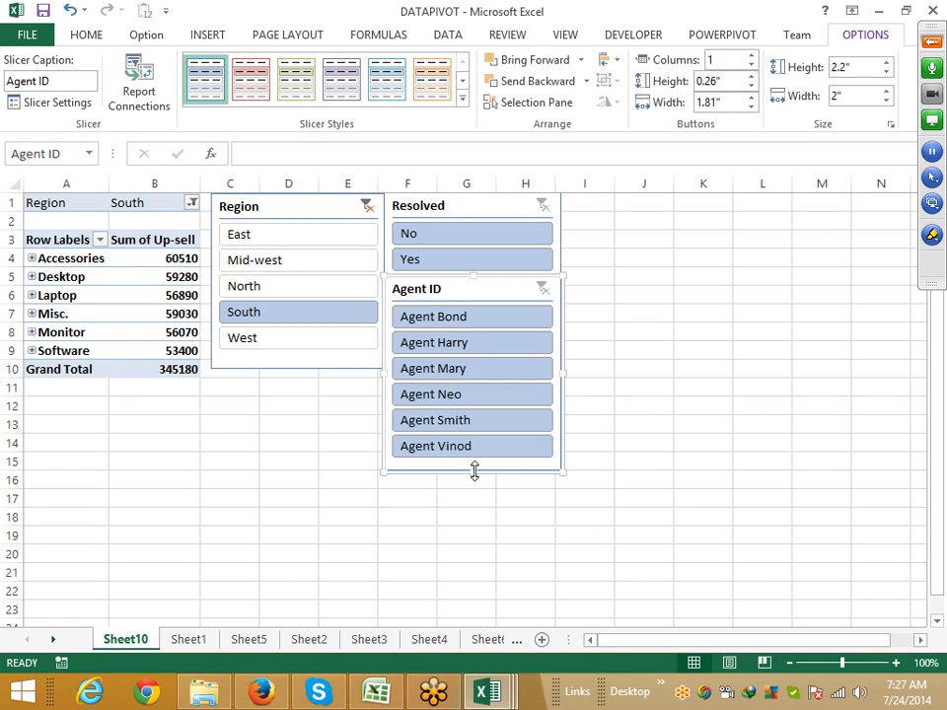
pyautogui.click(477, 503)
# Step: Try single agents and both Resolved values in the slicers, ending with Resolved No and the first three agents
pyautogui.click(483, 394)
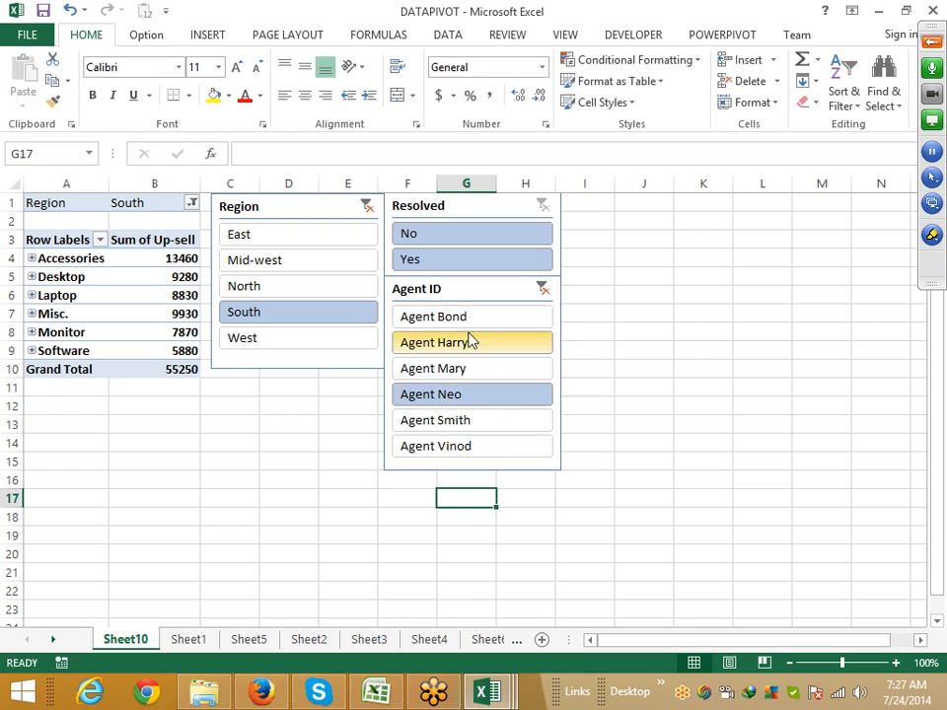
pyautogui.click(464, 368)
pyautogui.click(438, 257)
pyautogui.click(446, 237)
pyautogui.moveTo(451, 318); pyautogui.dragTo(459, 375)
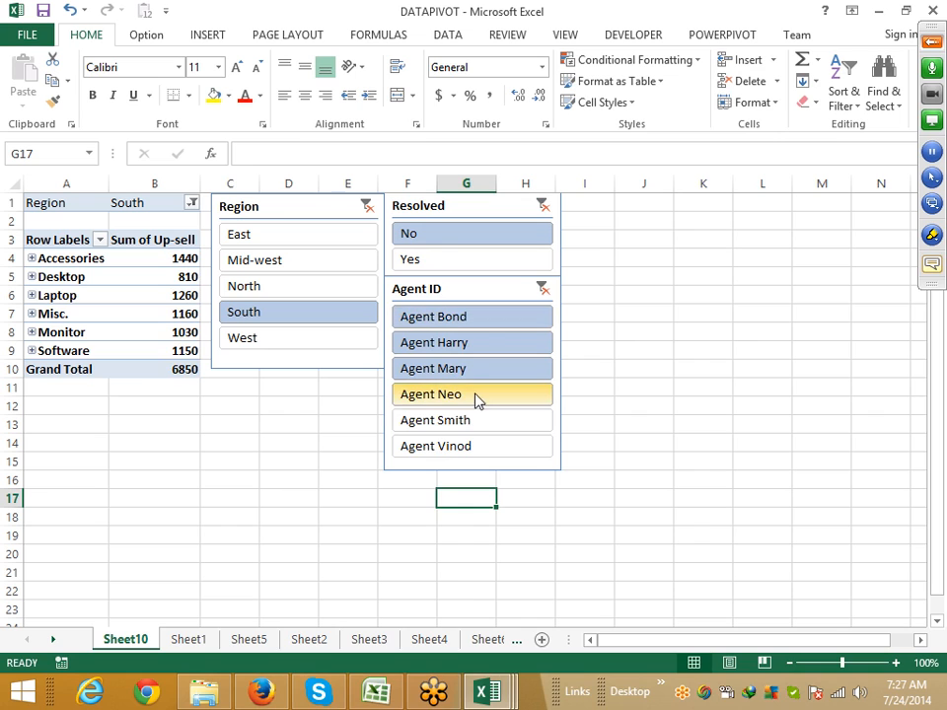
# Step: Filter the PivotTable to the East and Mid-west regions with the Region slicer
pyautogui.click(255, 285)
pyautogui.click(253, 236)
pyautogui.moveTo(254, 279); pyautogui.dragTo(254, 272)
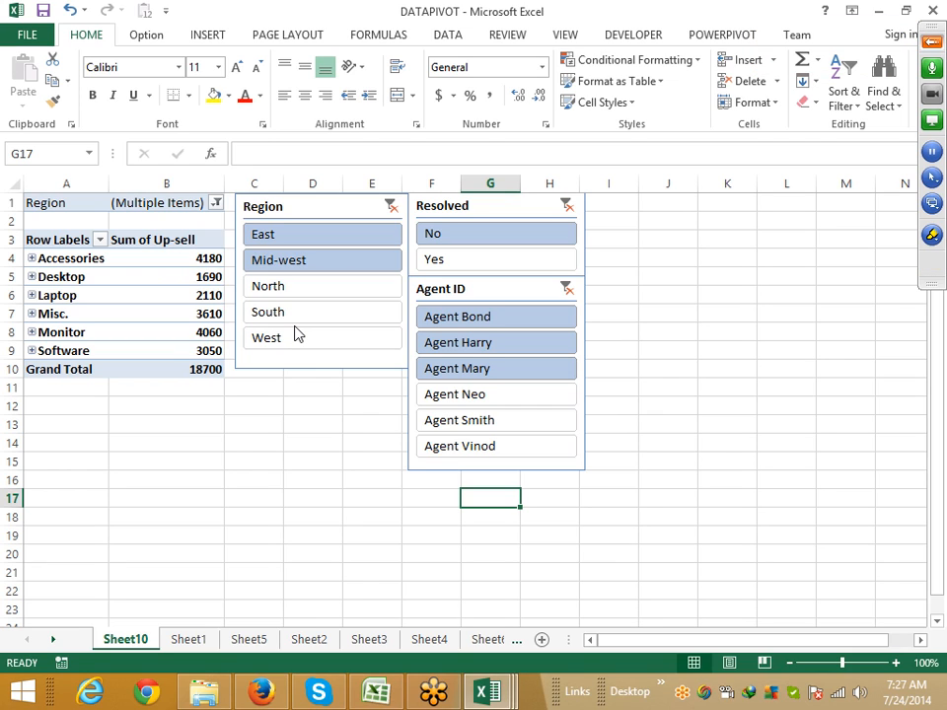
# Step: Change the Agent ID slicer selection to the first five agents and expand the meeting control panel
pyautogui.click(471, 394)
pyautogui.moveTo(473, 318)
pyautogui.mouseDown()
pyautogui.moveTo(476, 400)
pyautogui.moveTo(480, 322)
pyautogui.mouseUp()
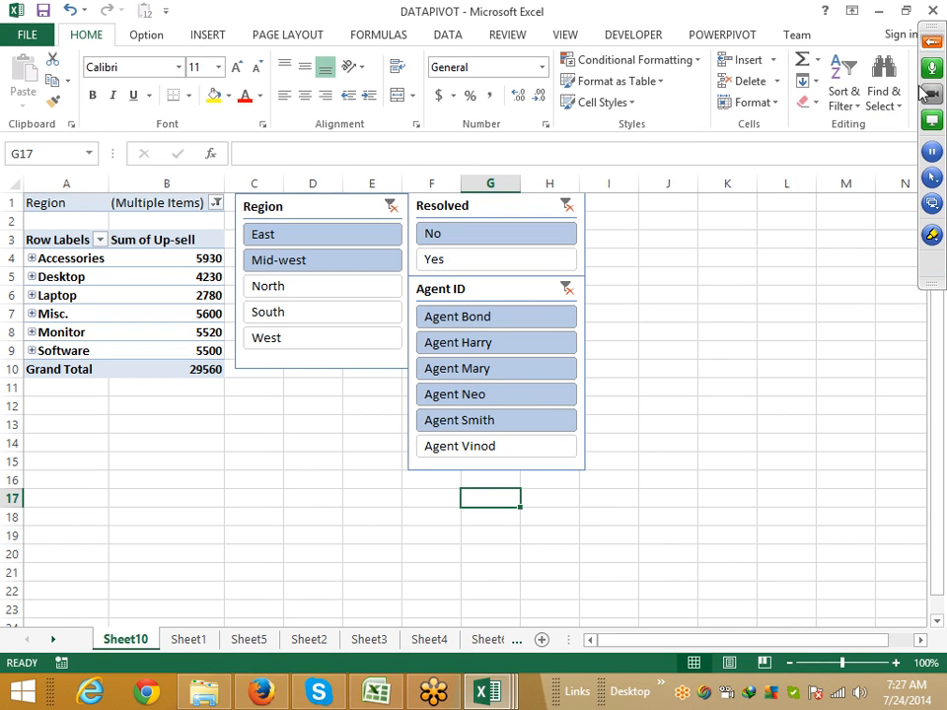
pyautogui.click(931, 42)
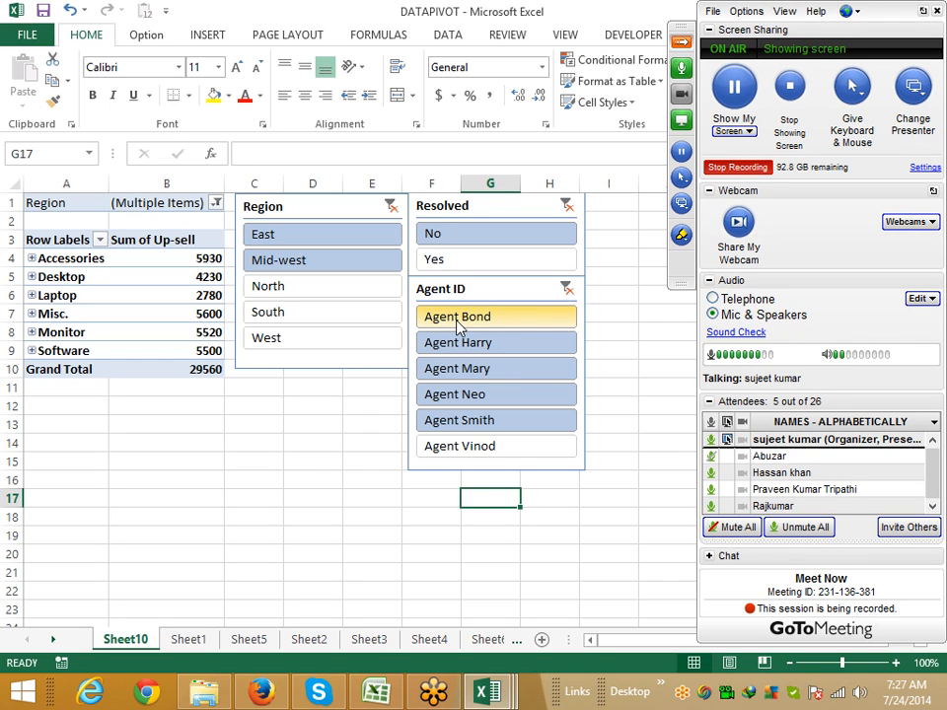
# Step: Select all agents in the Agent ID slicer and both No and Yes in the Resolved slicer
pyautogui.moveTo(456, 327); pyautogui.dragTo(483, 316)
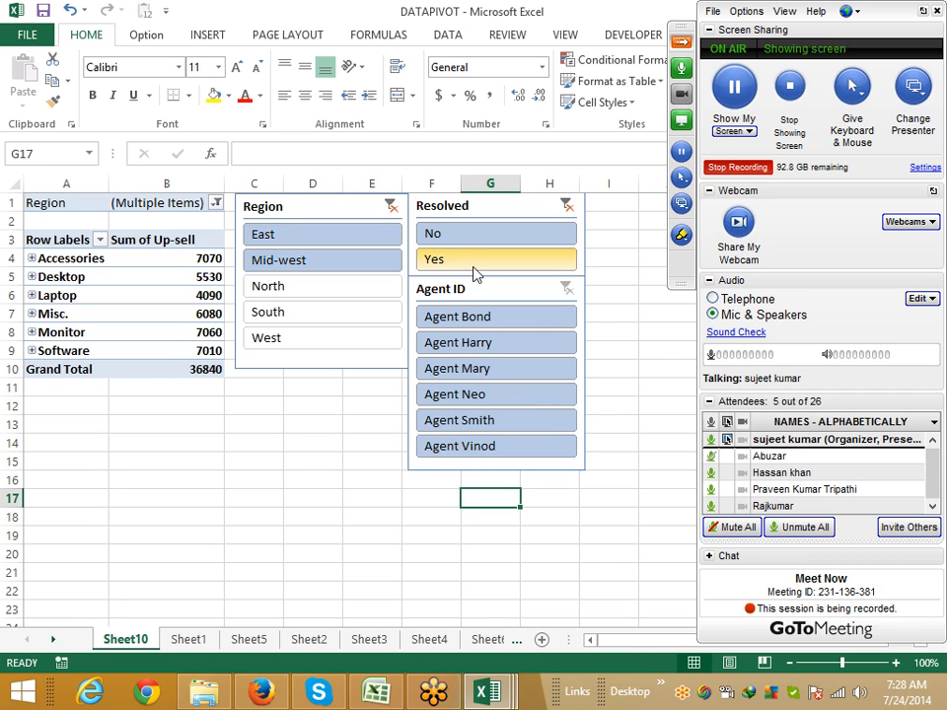
pyautogui.click(475, 262)
pyautogui.click(471, 242)
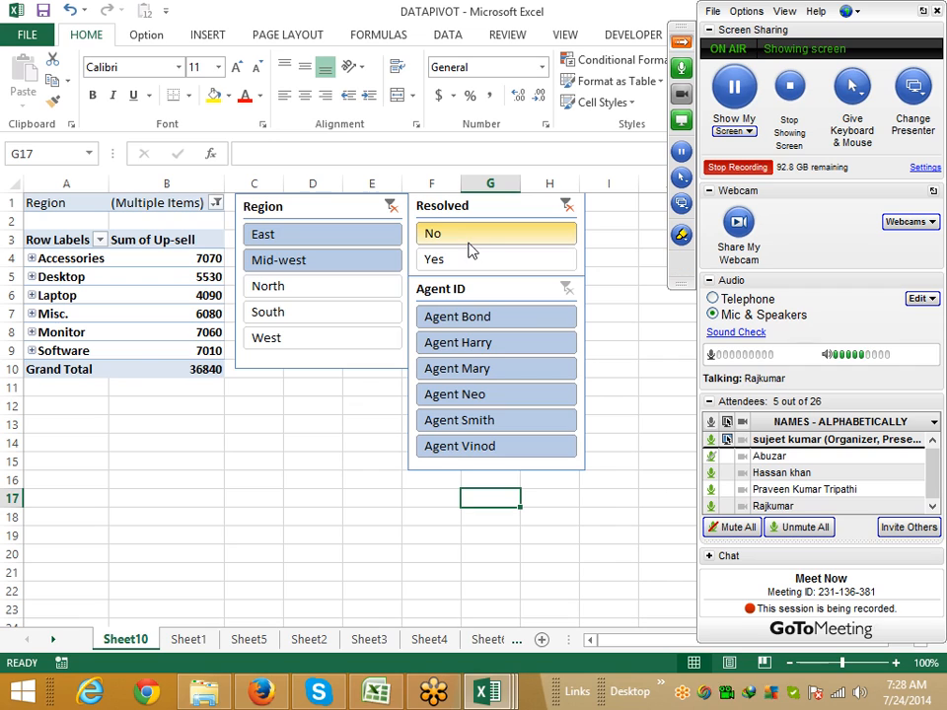
pyautogui.keyDown('ctrl'); pyautogui.click(469, 262); pyautogui.keyUp('ctrl')
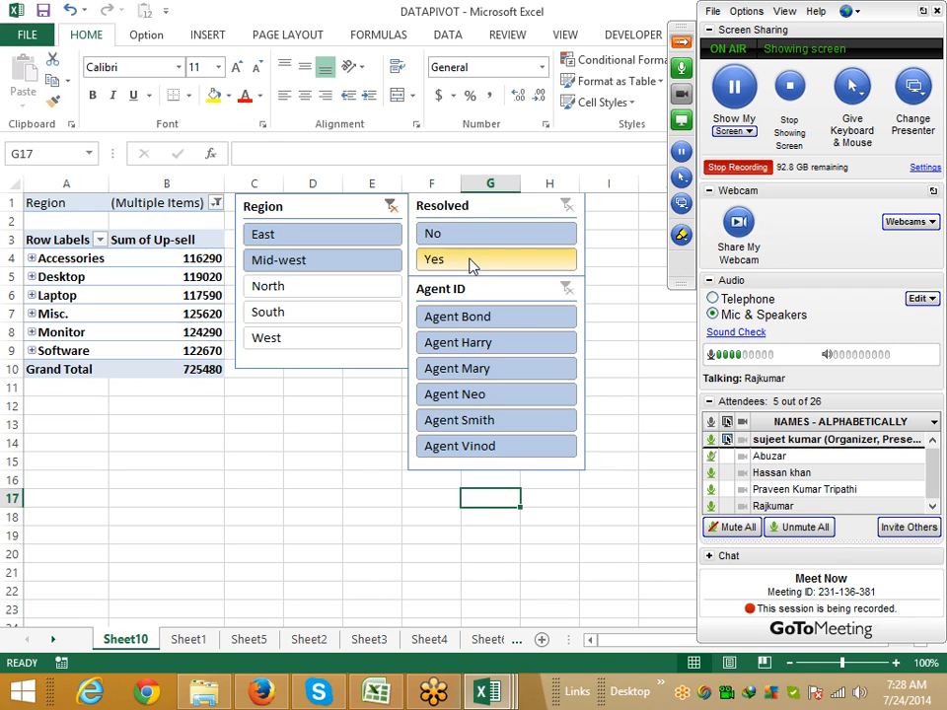
# Step: Select all regions in the Region slicer and only the second to fourth agents in the Agent ID slicer
pyautogui.moveTo(344, 340); pyautogui.dragTo(336, 240)
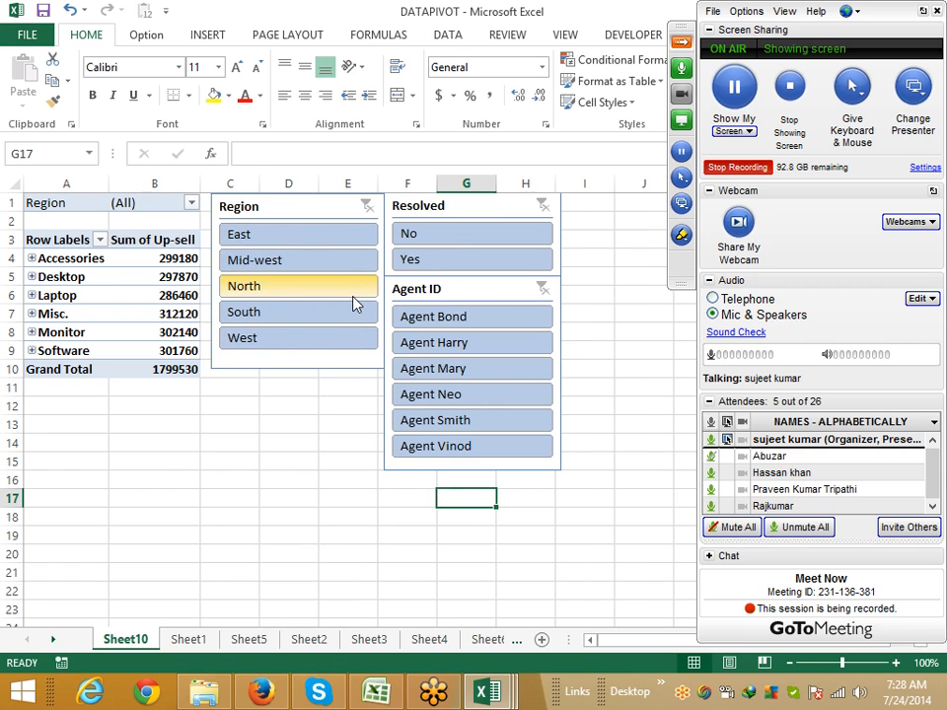
pyautogui.moveTo(433, 342); pyautogui.dragTo(432, 402)
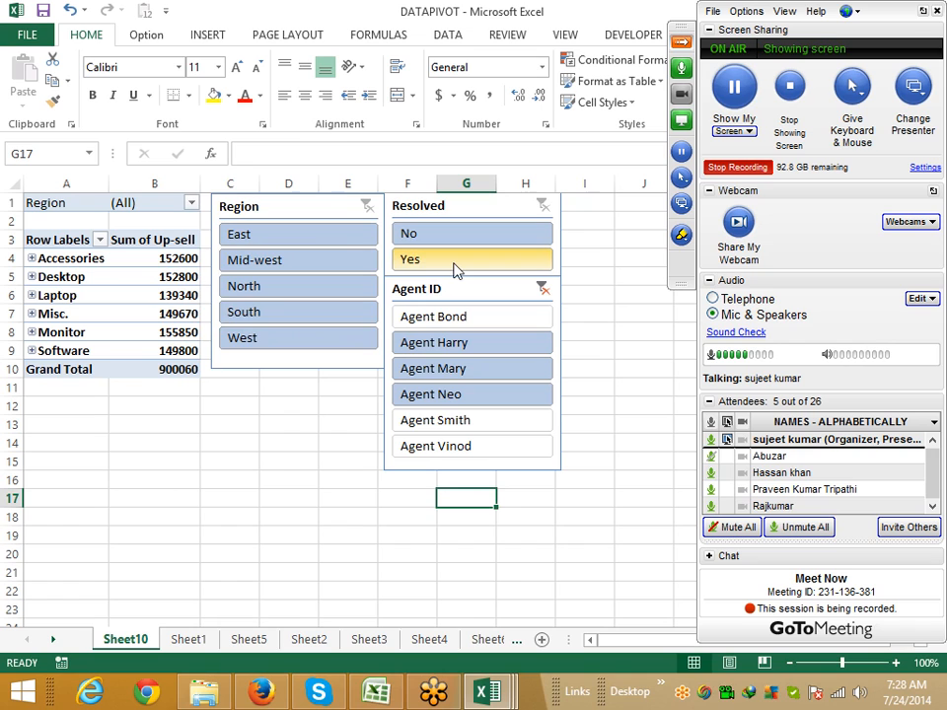
# Step: Add the Date Time field to the PivotTable's Filters area below Region
pyautogui.click(182, 316)
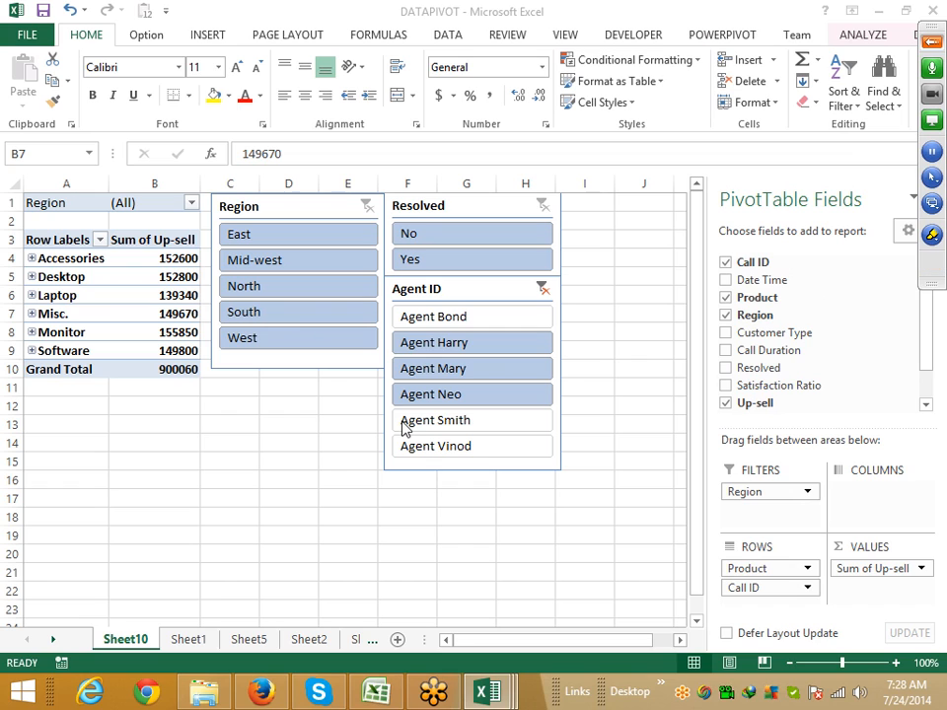
pyautogui.moveTo(775, 281); pyautogui.dragTo(783, 512)
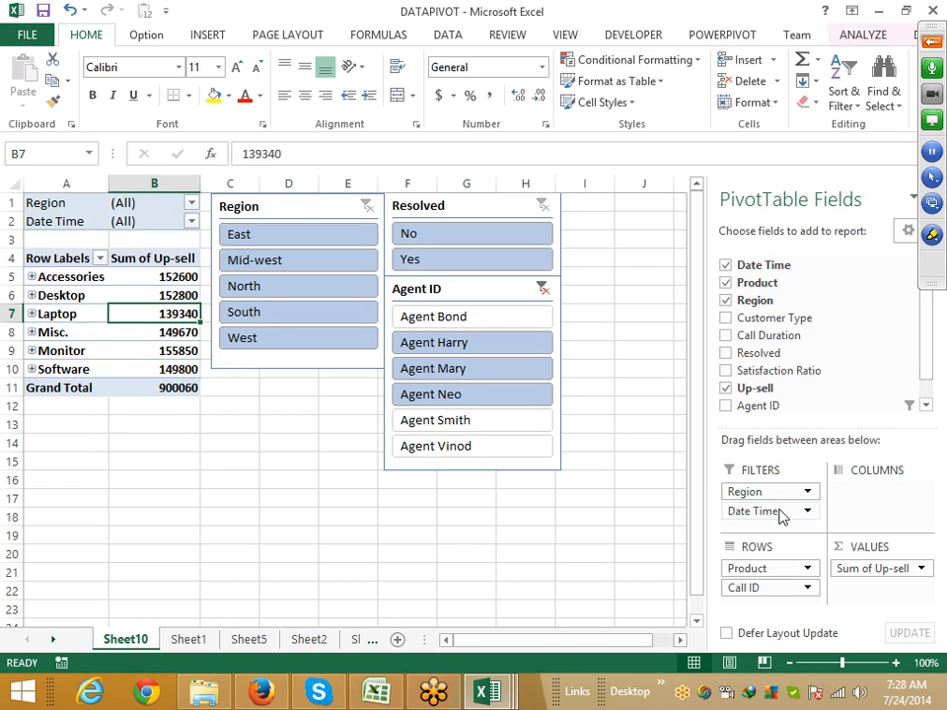
# Step: Try selecting only the first few 1/1/2012 timestamps in the Date Time report filter with multiple selection enabled
pyautogui.click(192, 221)
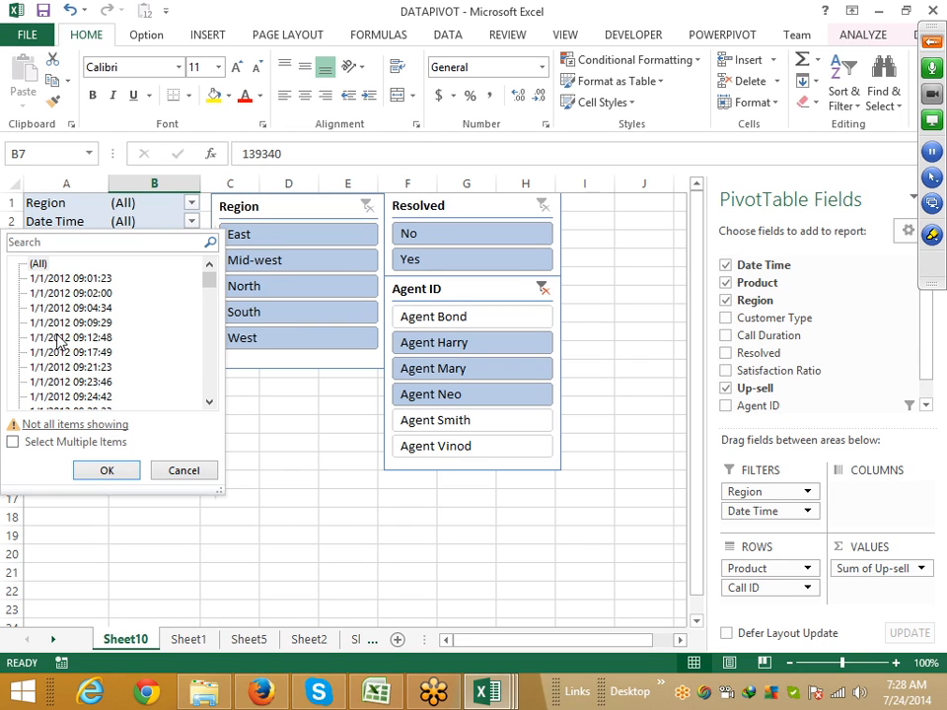
pyautogui.click(13, 443)
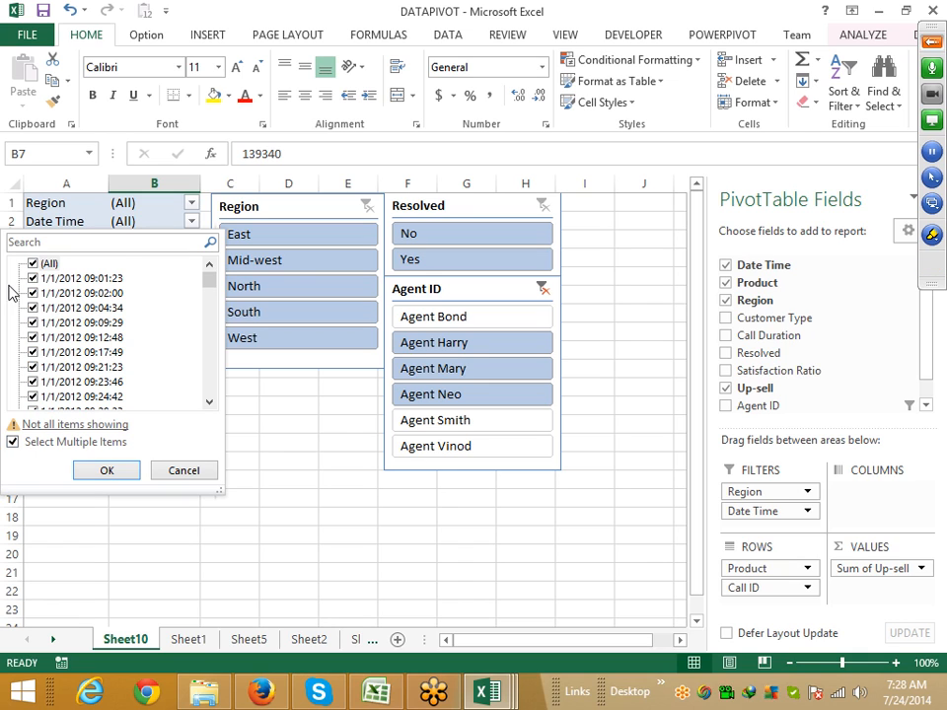
pyautogui.click(35, 263)
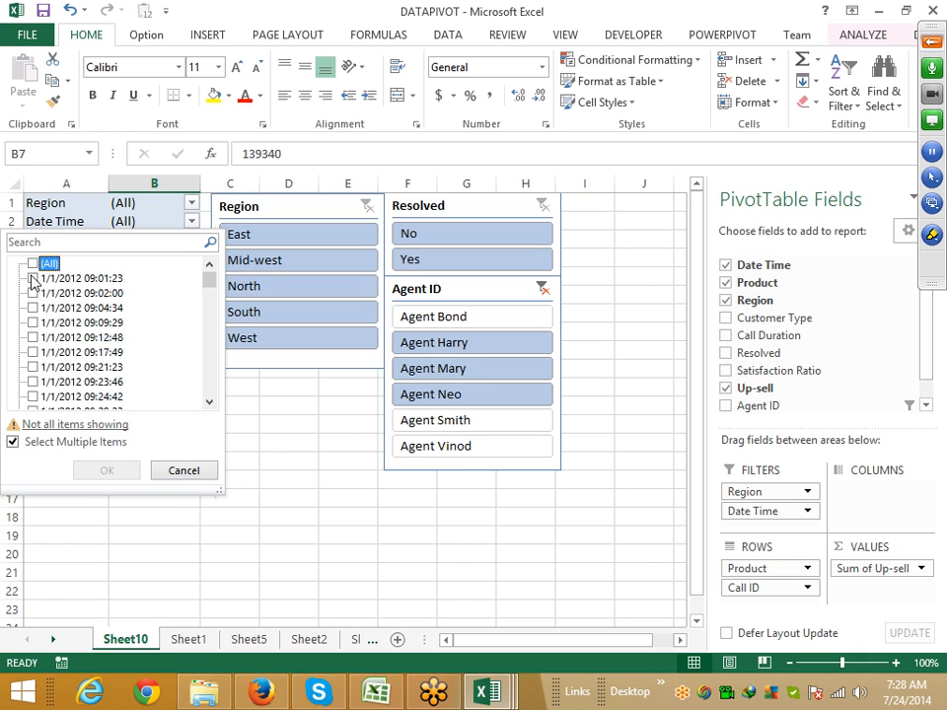
pyautogui.click(32, 278)
pyautogui.click(33, 293)
pyautogui.click(32, 307)
pyautogui.click(33, 323)
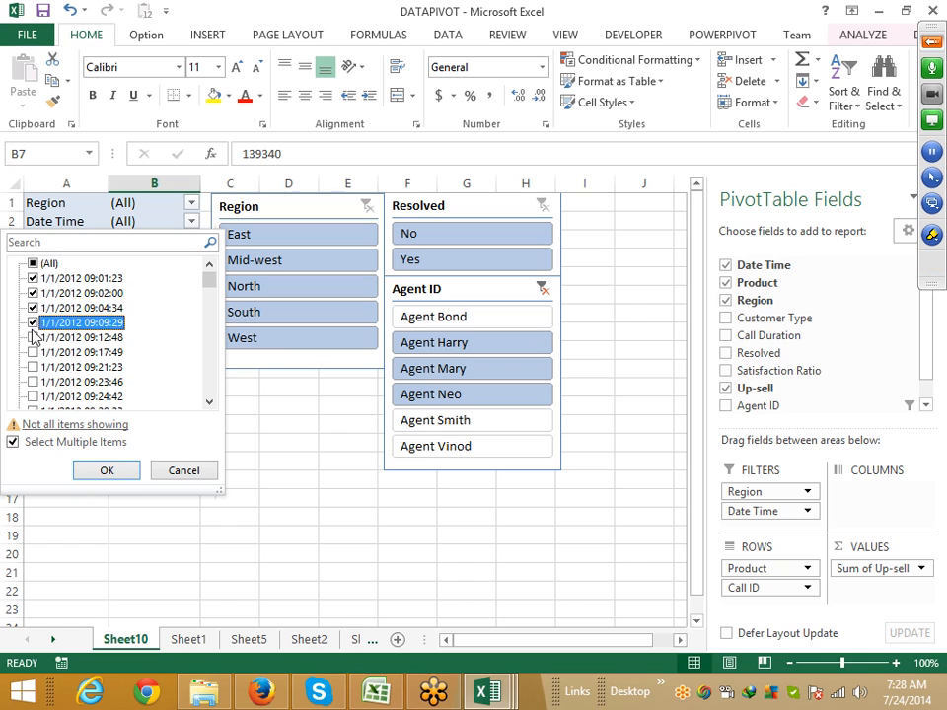
pyautogui.click(33, 337)
pyautogui.click(32, 322)
pyautogui.press('Escape')
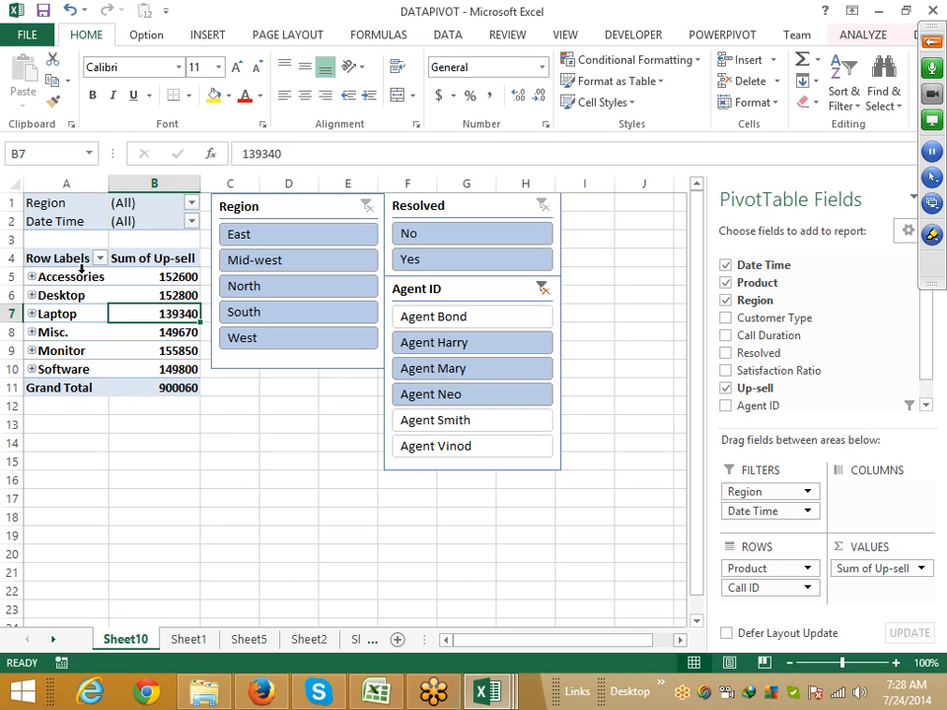
# Step: Insert a timeline for the Date Time field and place it below the PivotTable
pyautogui.click(882, 40)
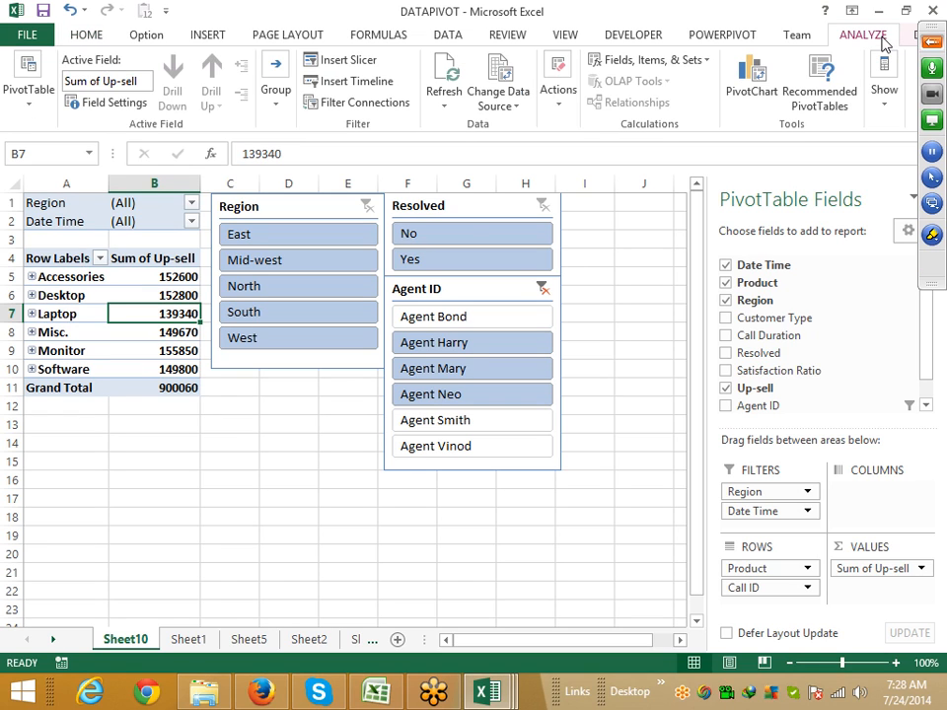
pyautogui.click(340, 81)
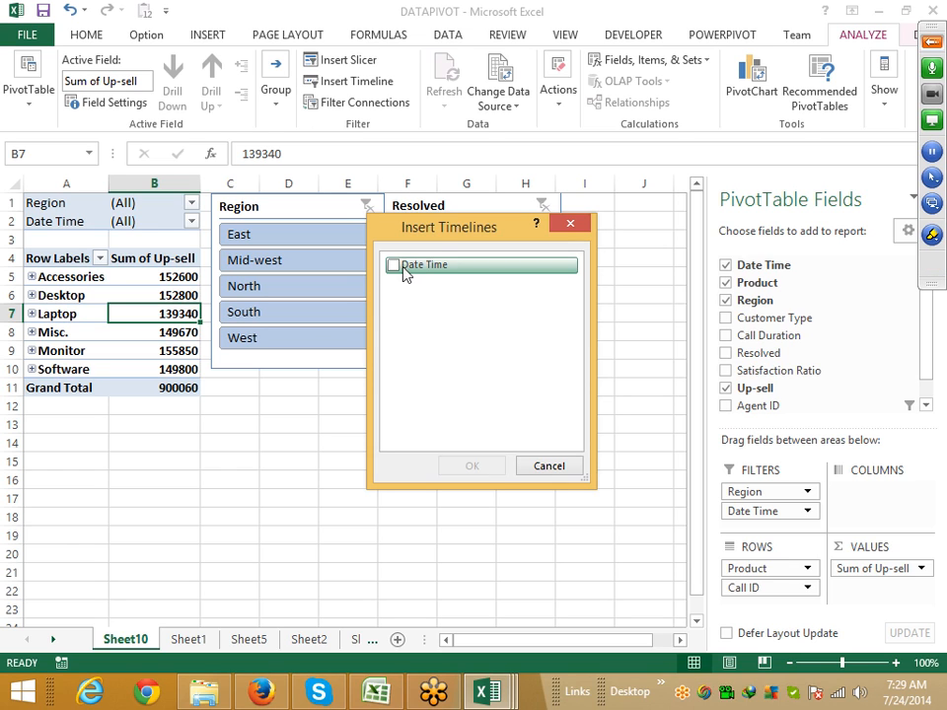
pyautogui.click(398, 269)
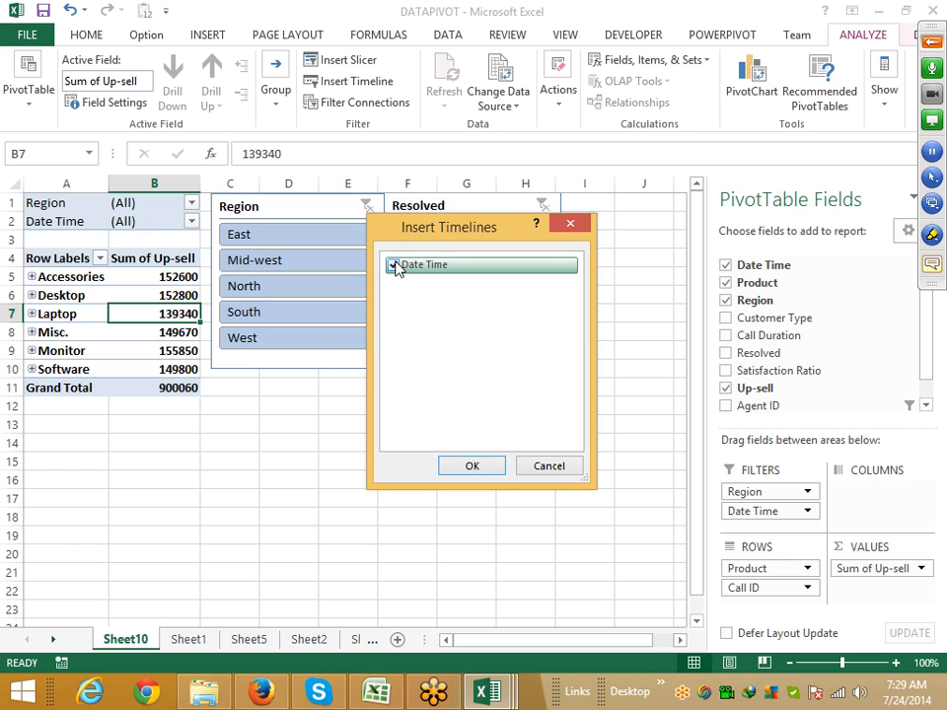
pyautogui.click(482, 467)
pyautogui.moveTo(316, 367); pyautogui.dragTo(148, 442)
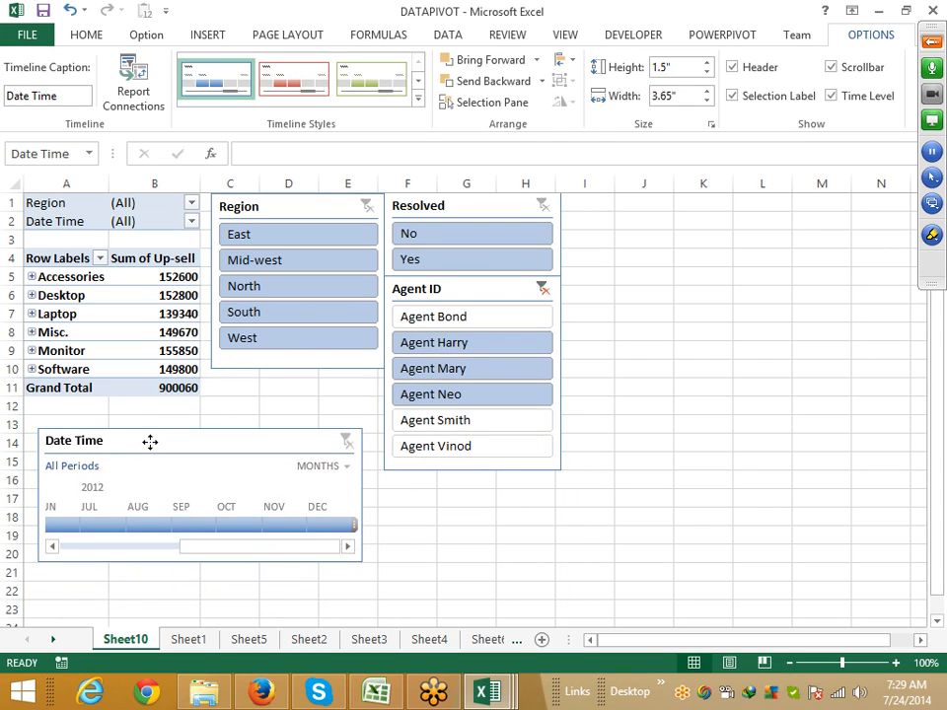
pyautogui.click(412, 591)
# Step: Try filtering with the Date Time timeline by June, June to September and July 2012
pyautogui.click(61, 534)
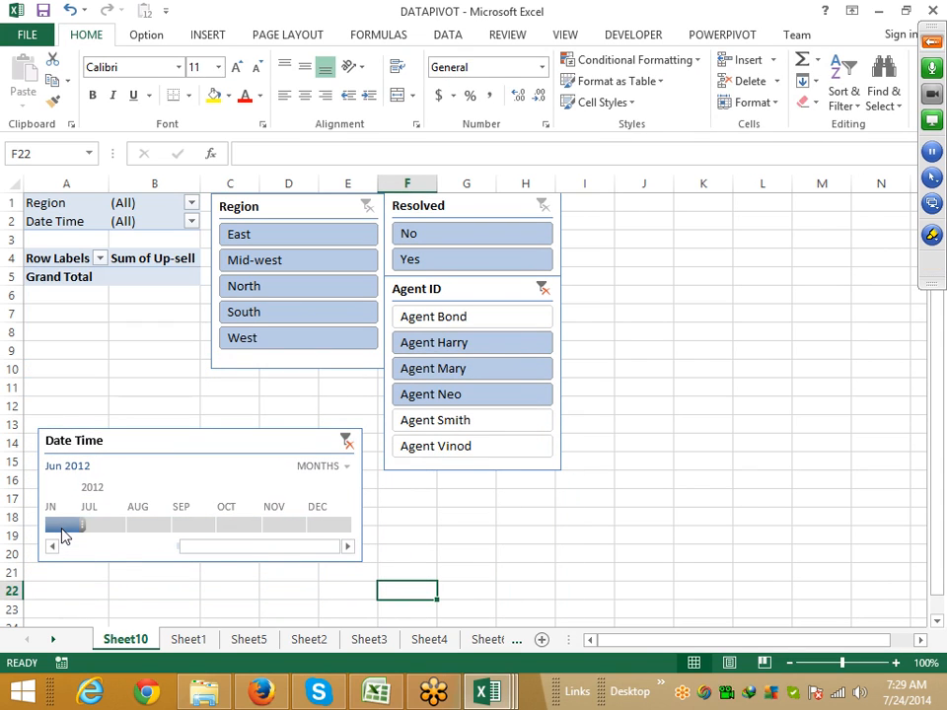
pyautogui.moveTo(63, 533); pyautogui.dragTo(182, 532)
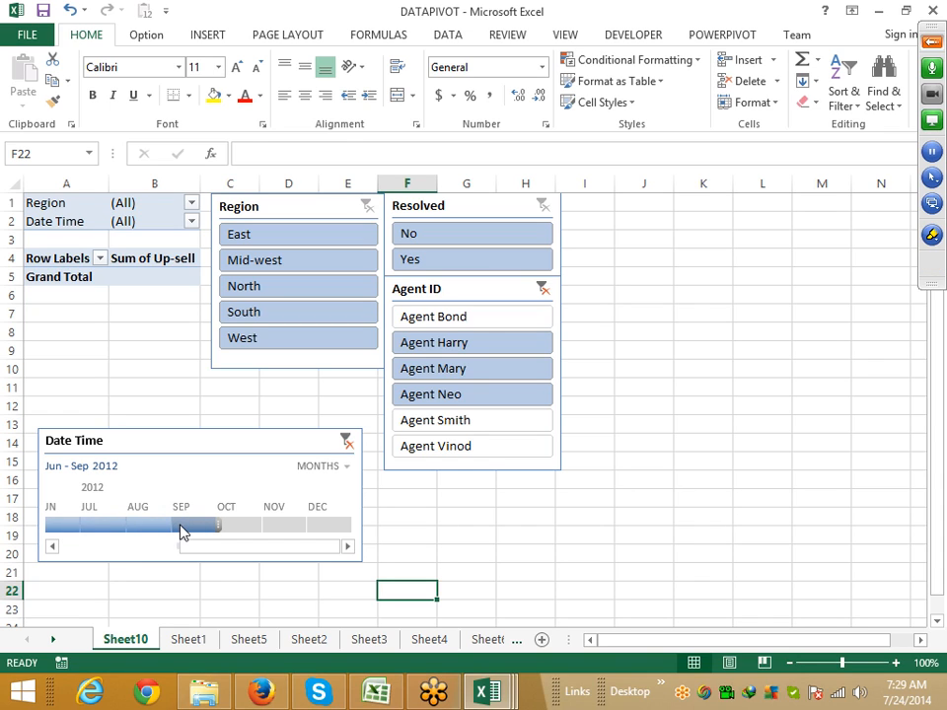
pyautogui.click(118, 532)
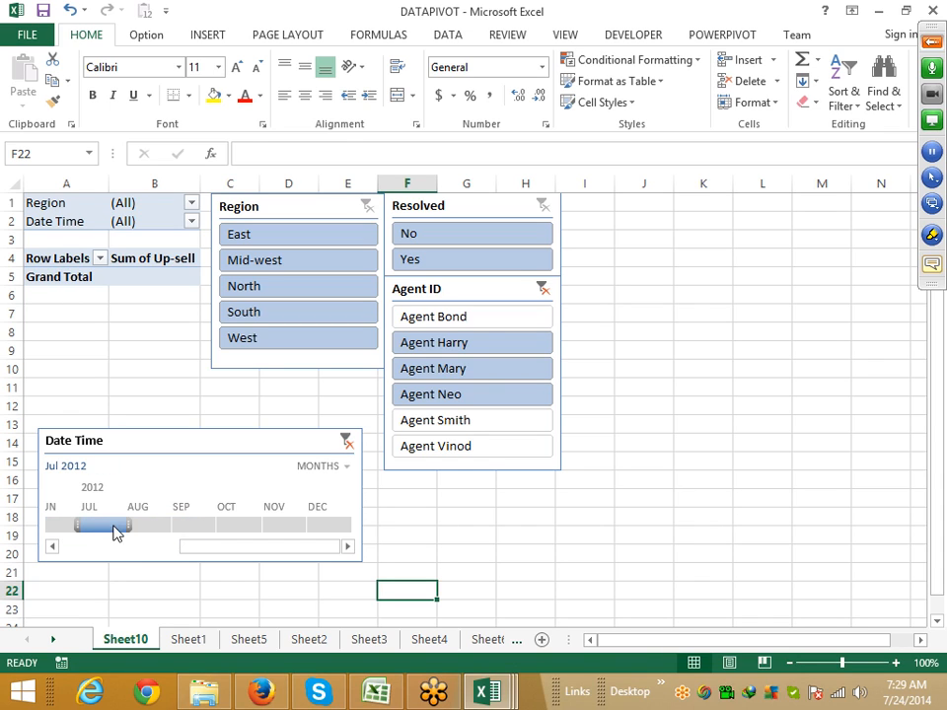
# Step: Filter the PivotTable to January and February 2012 with the Date Time timeline
pyautogui.click(50, 546)
pyautogui.moveTo(233, 551); pyautogui.dragTo(101, 529)
pyautogui.click(68, 530)
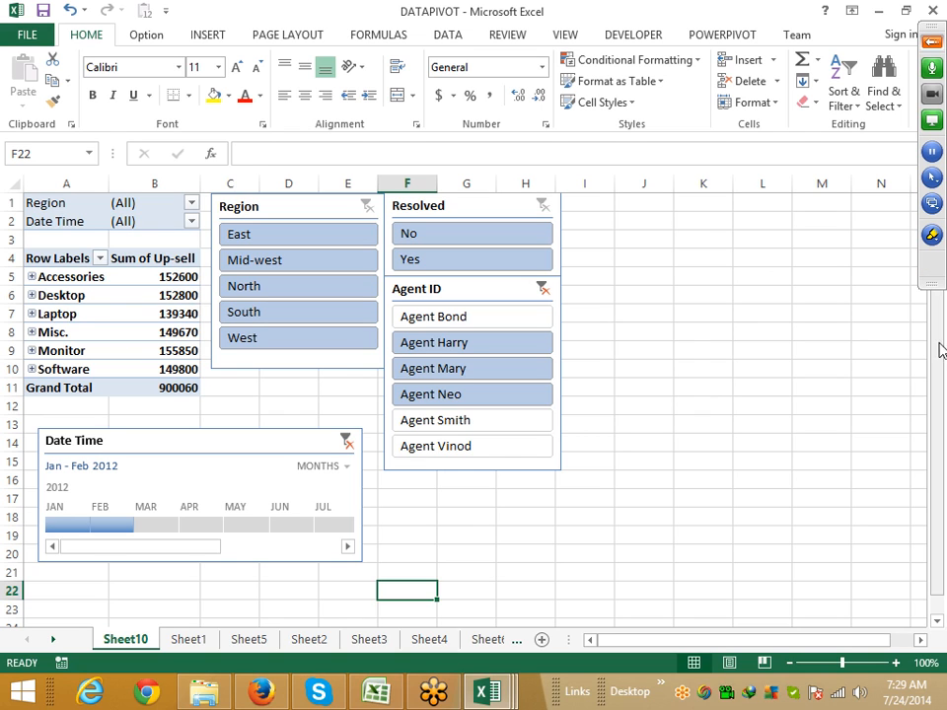
# Step: Check the chat in the meeting control panel, collapse it and return to the open workbook
pyautogui.click(928, 268)
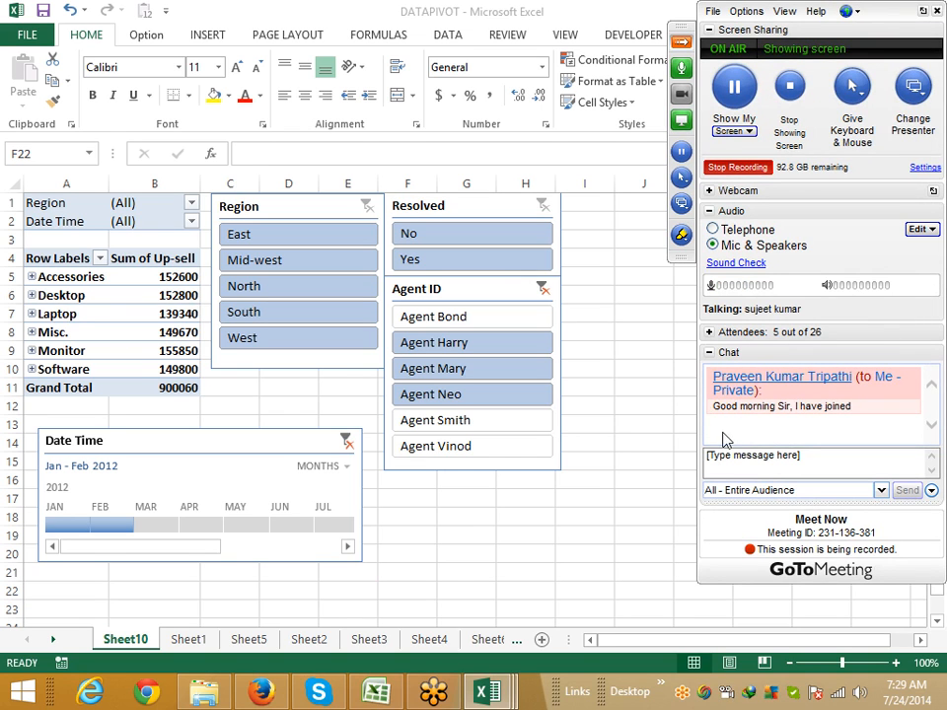
pyautogui.click(711, 353)
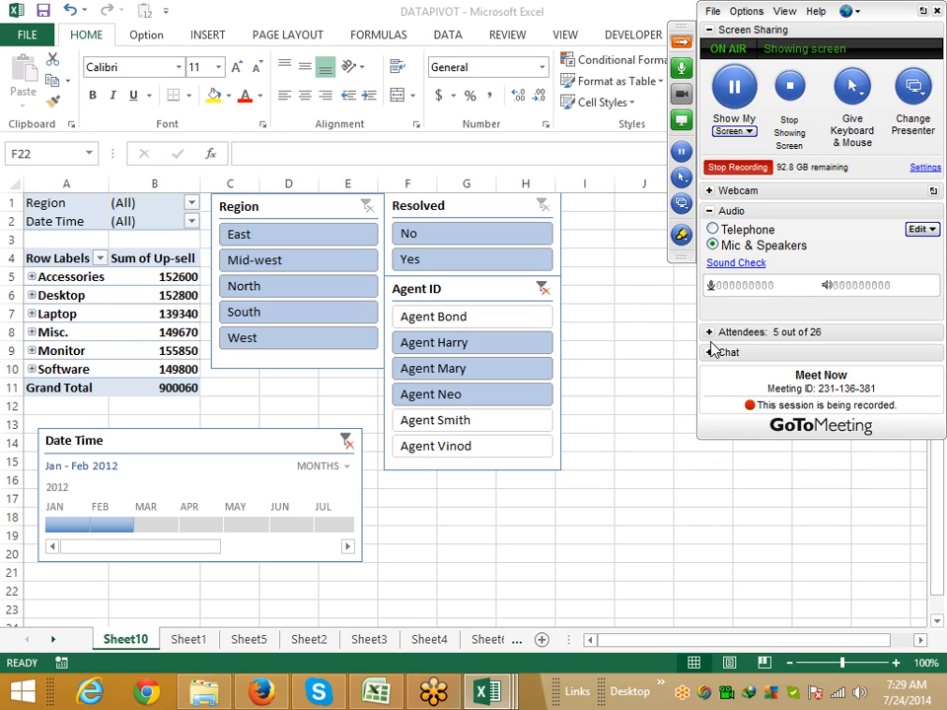
pyautogui.click(407, 590)
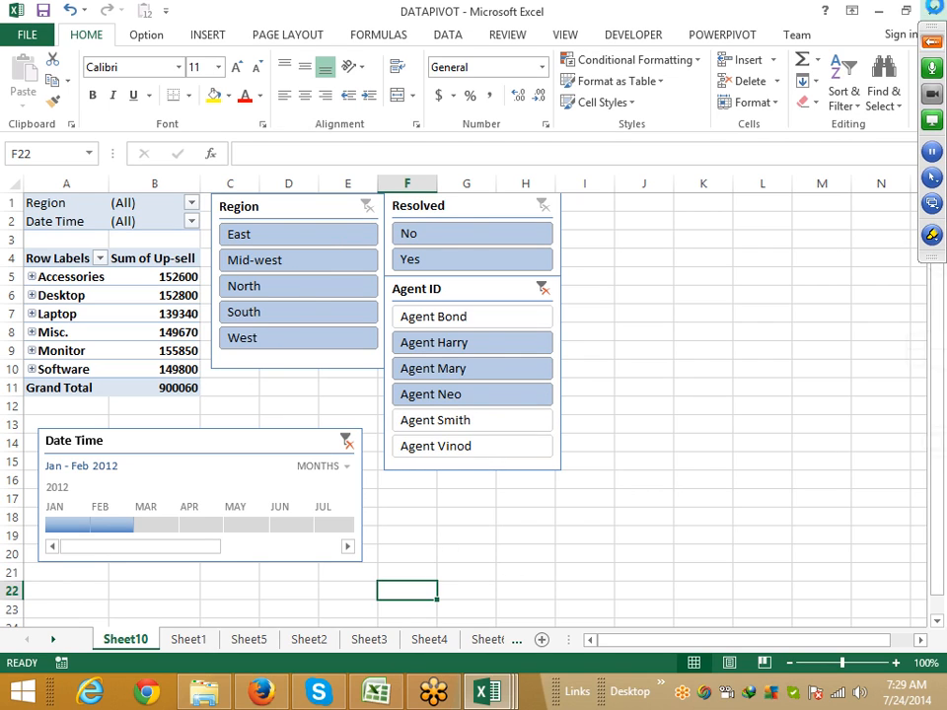
pyautogui.click(933, 9)
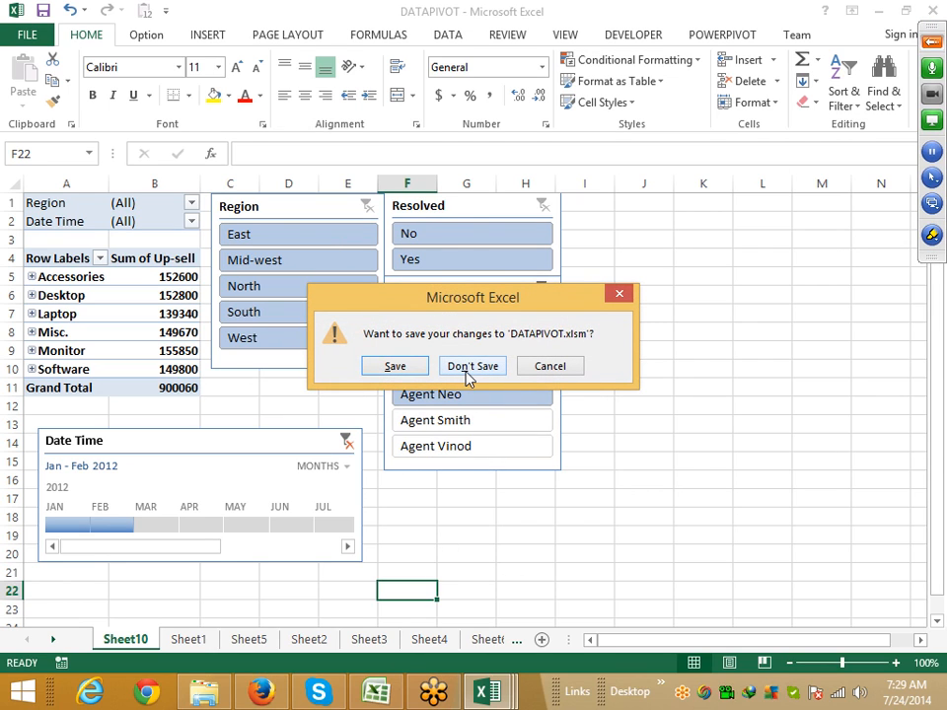
pyautogui.click(572, 372)
# Step: Copy the entire call data table from Sheet1 into cell A1 of a new blank workbook
pyautogui.click(202, 639)
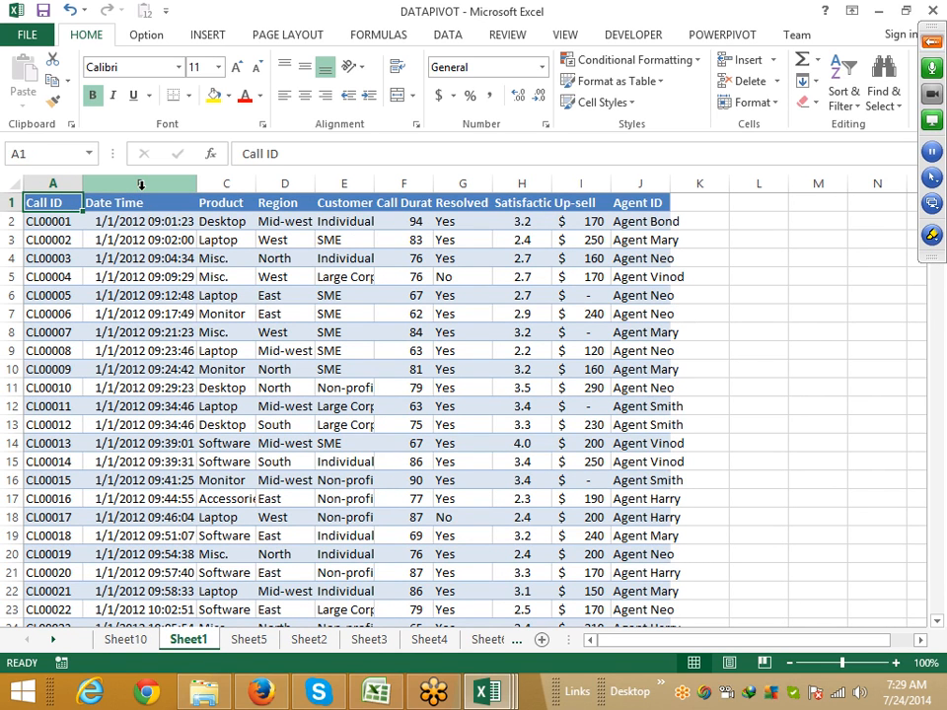
pyautogui.hotkey('ctrl', 'shift', 'Right')
pyautogui.hotkey('ctrl', 'shift', 'Down')
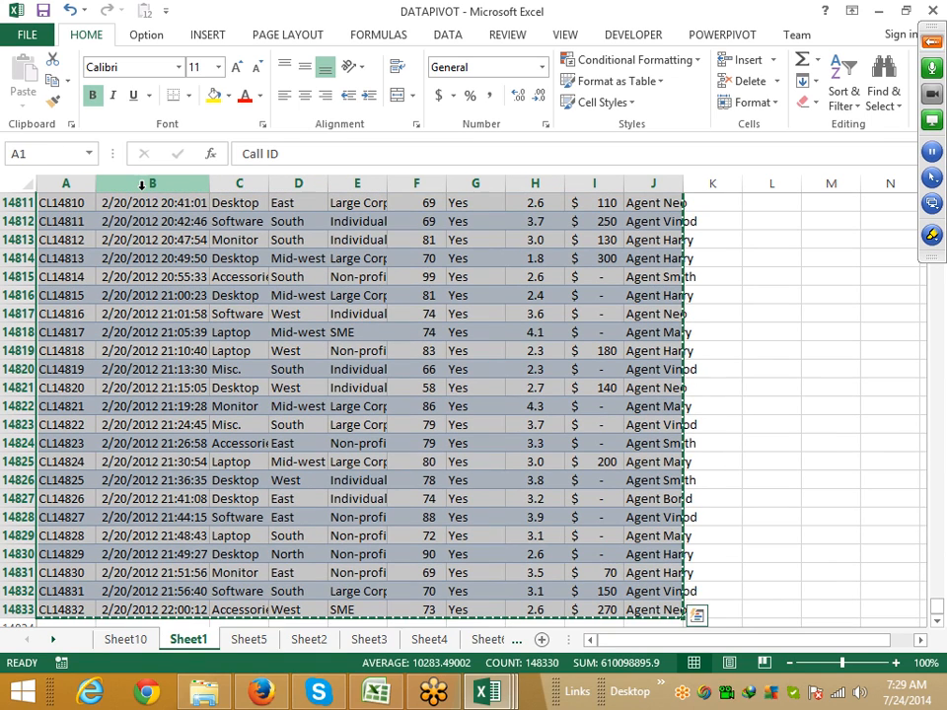
pyautogui.hotkey('ctrl', 'c')
pyautogui.hotkey('ctrl', 'n')
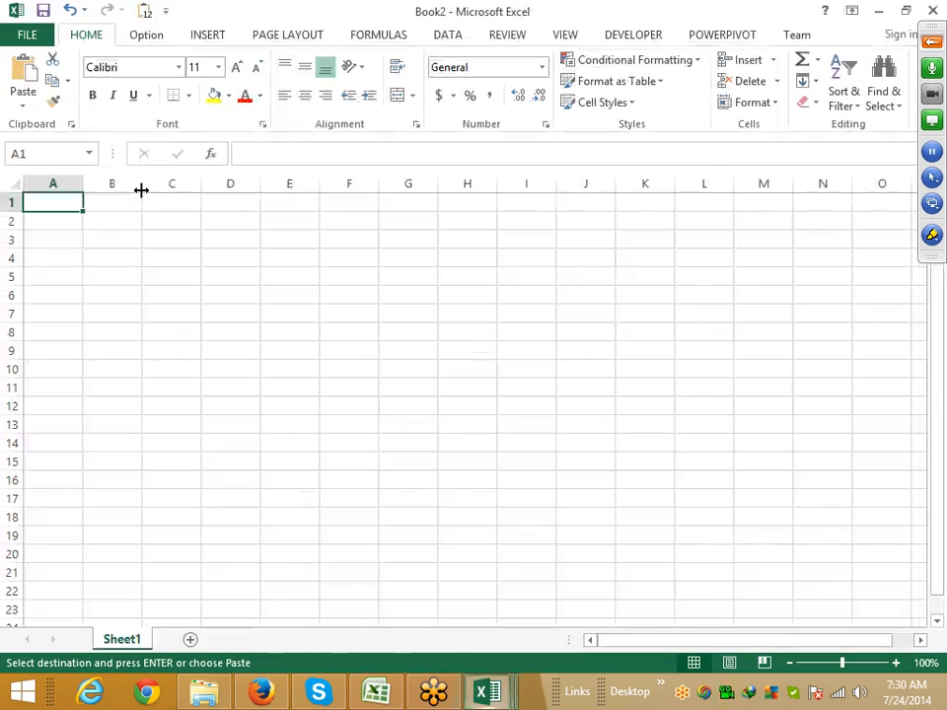
pyautogui.hotkey('ctrl', 'v')
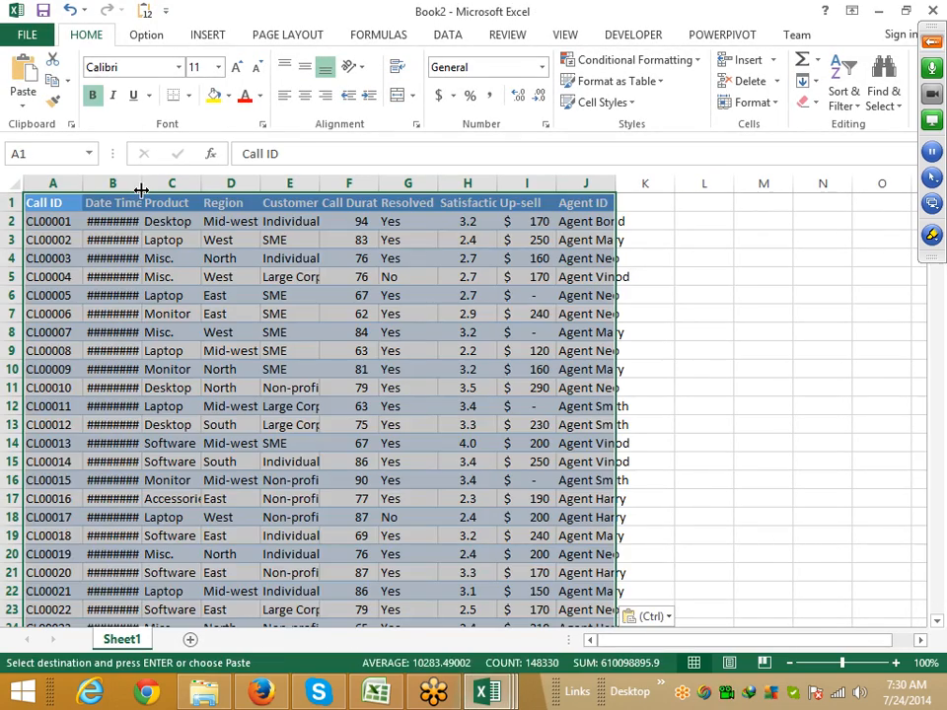
# Step: Fit the width of the Agent ID column to its contents in the new workbook
pyautogui.press('Down')
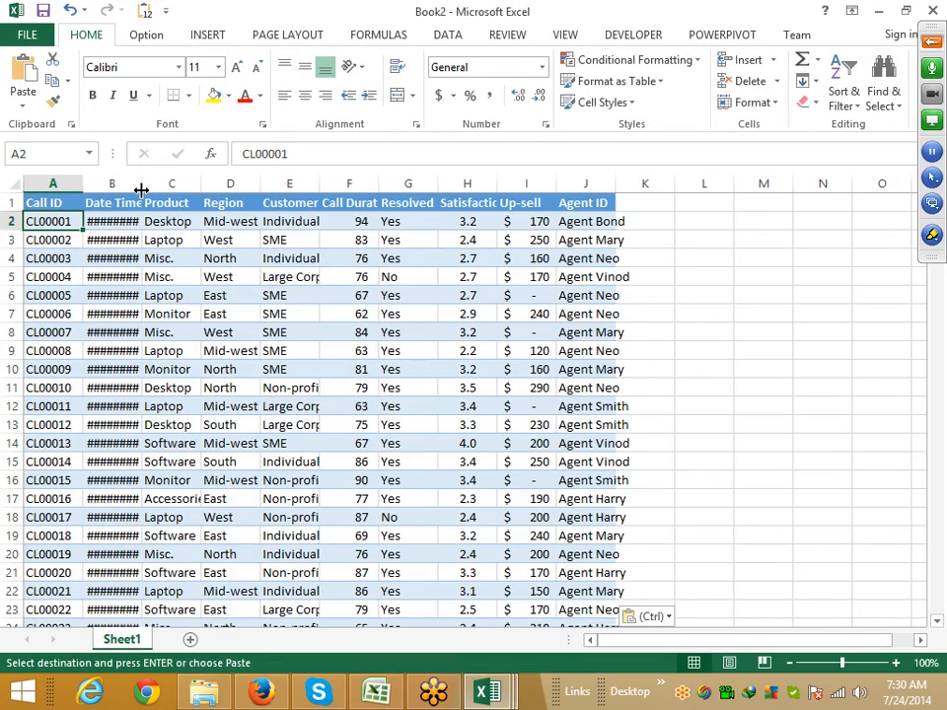
pyautogui.press('Down')
pyautogui.press('Down')
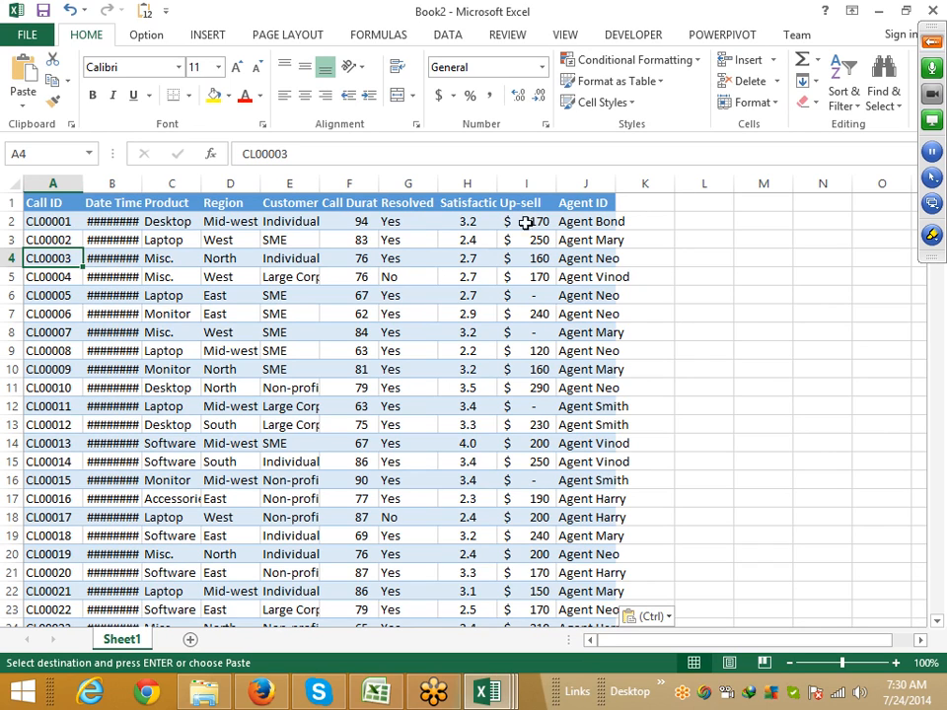
pyautogui.doubleClick(614, 184)
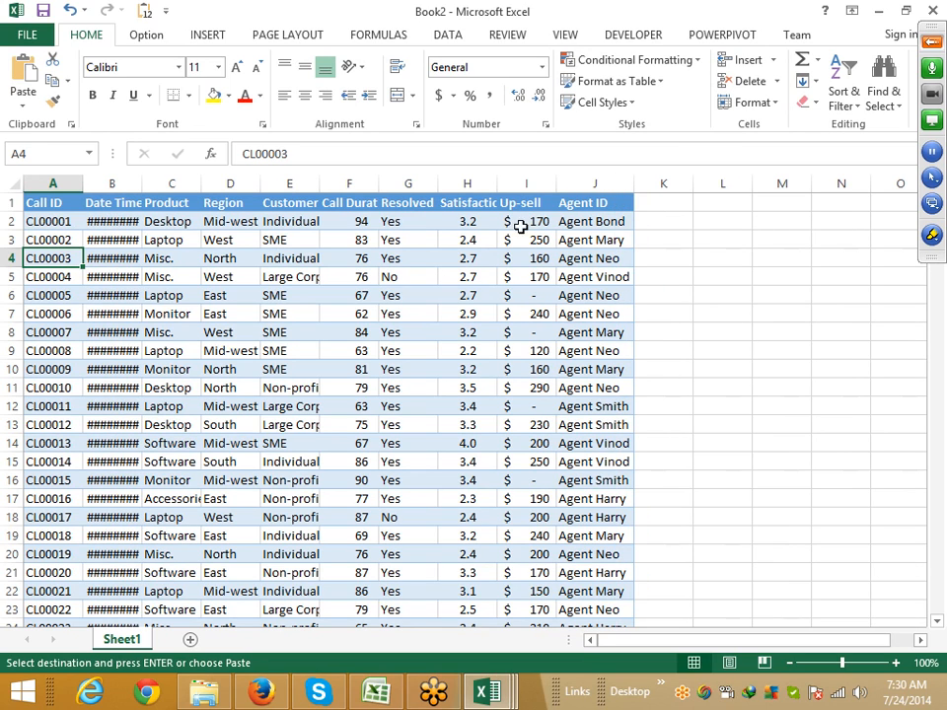
# Step: Examine the Agent ID entries in the first data rows and the empty column beside them
pyautogui.click(583, 202)
pyautogui.click(651, 209)
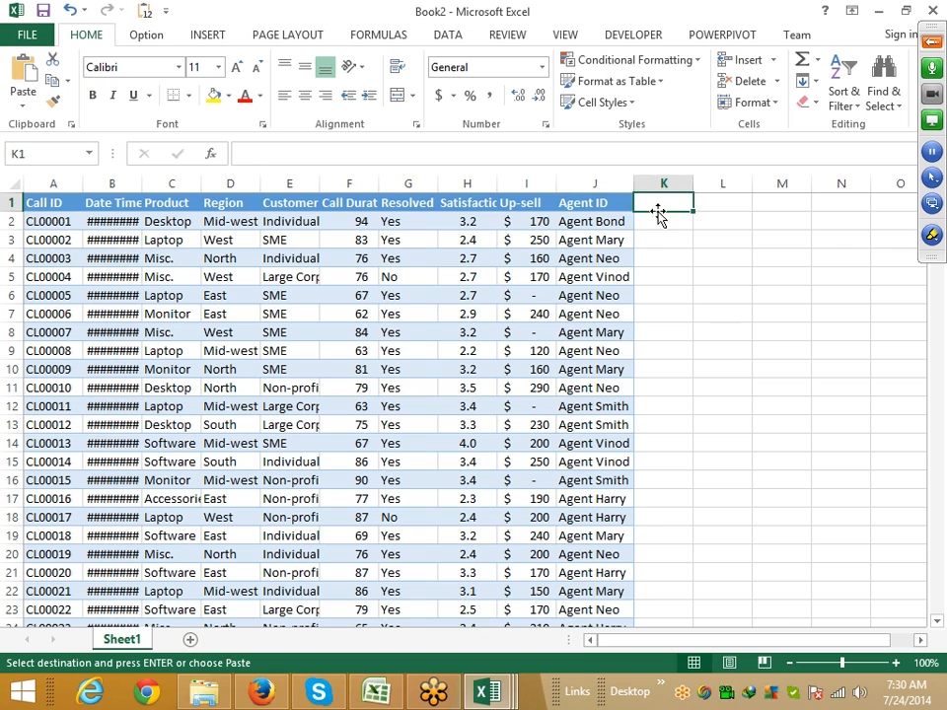
pyautogui.click(615, 226)
pyautogui.click(613, 245)
pyautogui.click(612, 262)
pyautogui.click(611, 291)
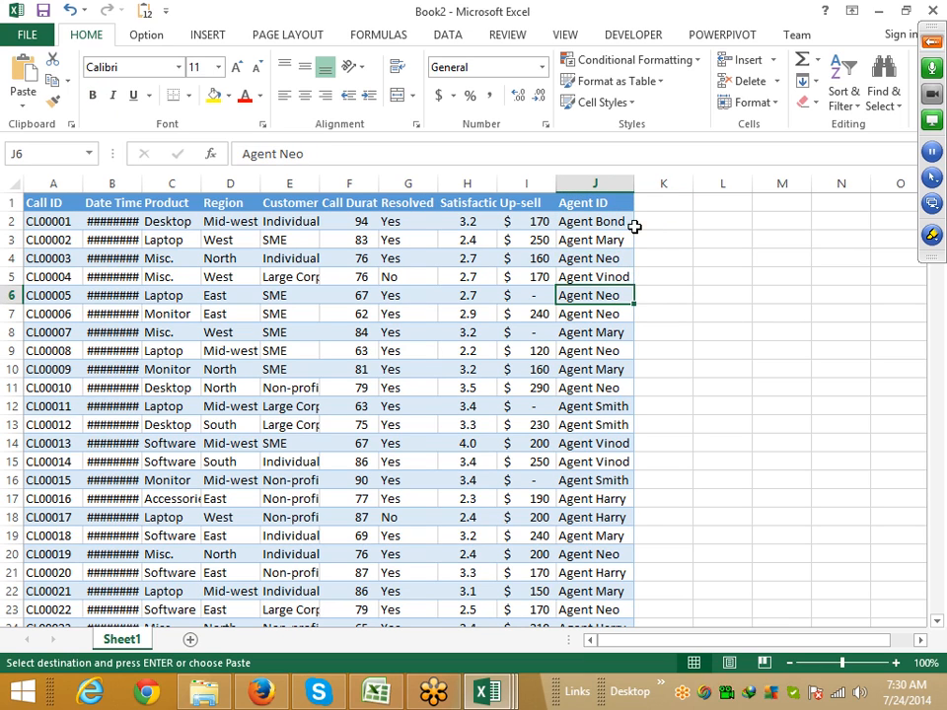
pyautogui.click(610, 222)
pyautogui.click(604, 254)
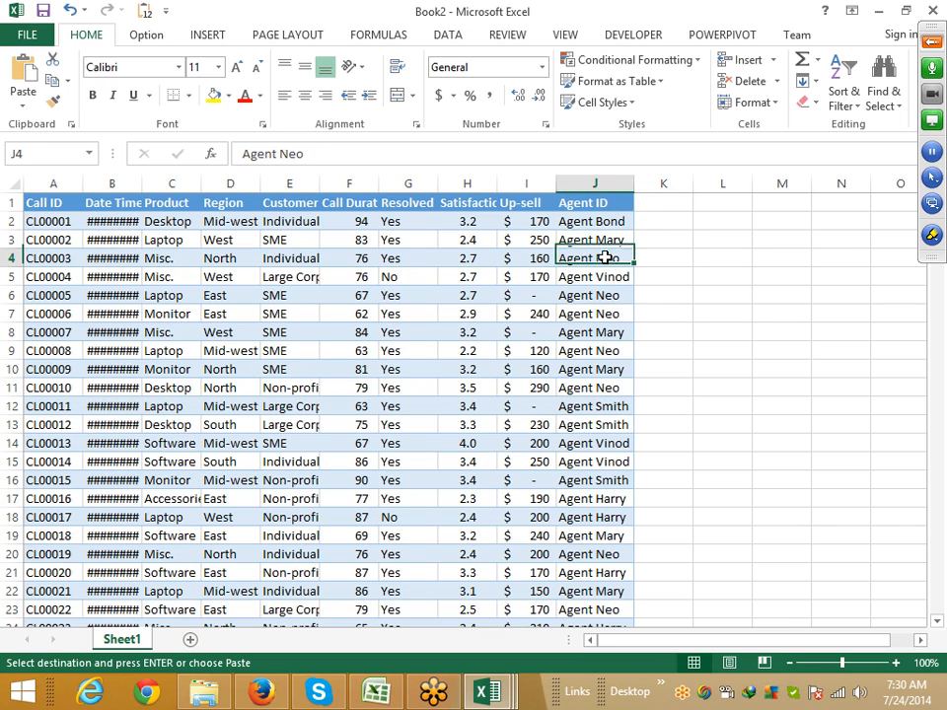
pyautogui.click(604, 293)
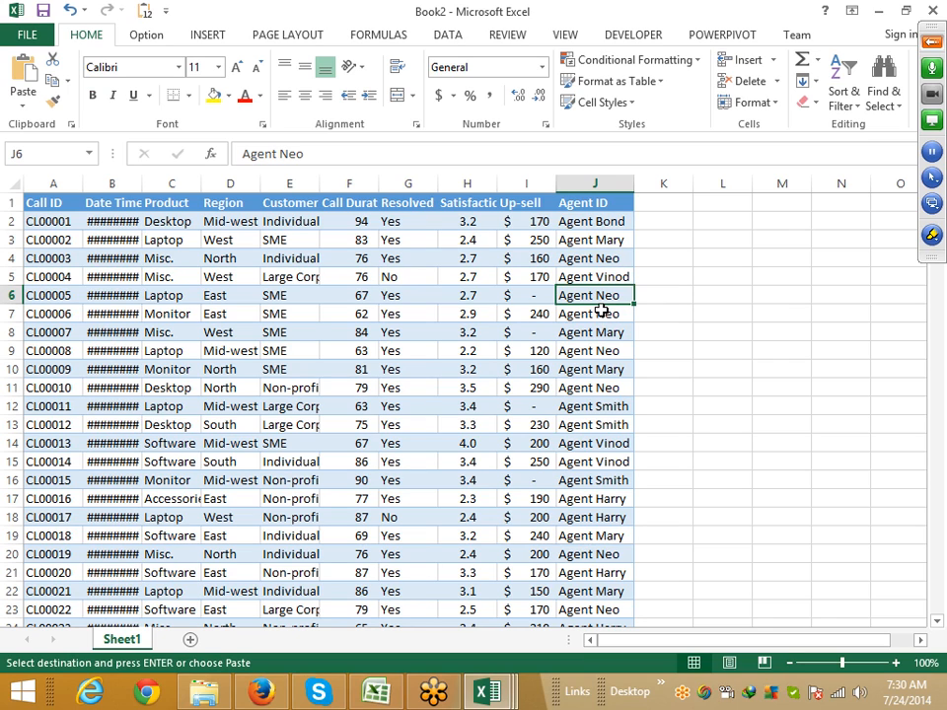
pyautogui.click(589, 219)
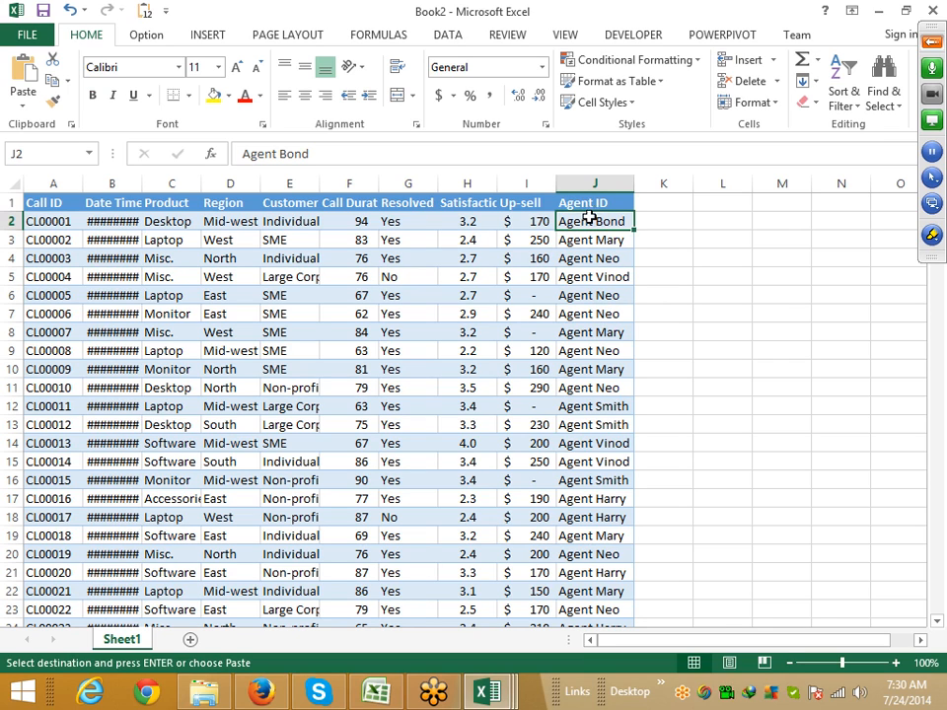
pyautogui.click(642, 197)
pyautogui.click(606, 223)
pyautogui.click(608, 239)
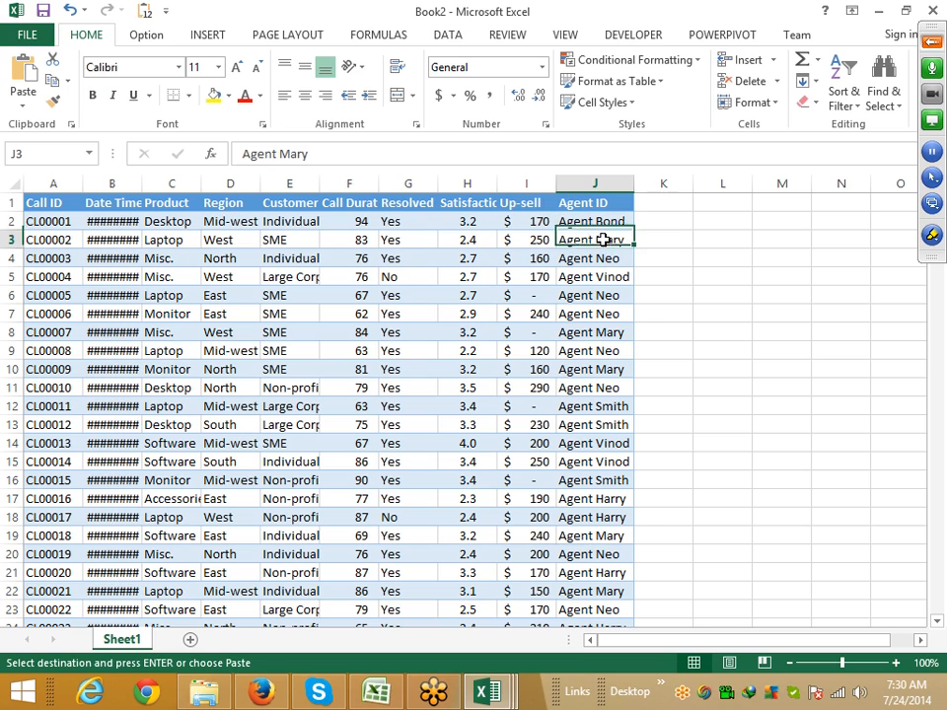
pyautogui.click(607, 260)
pyautogui.click(608, 279)
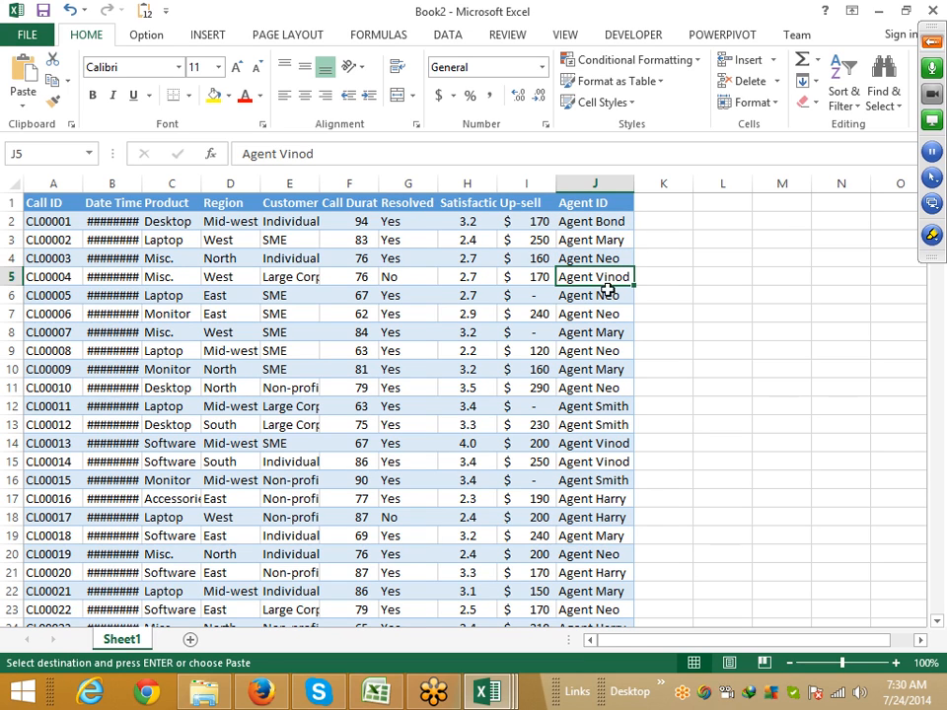
# Step: Add a Server_ID column header in cell K1, beside Agent ID
pyautogui.click(607, 240)
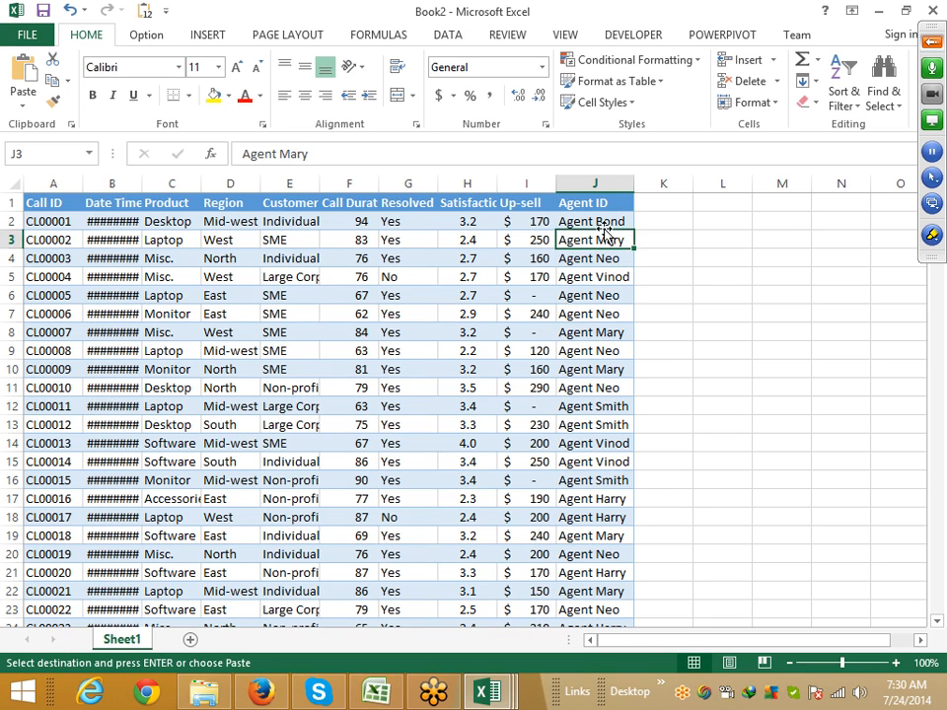
pyautogui.click(603, 218)
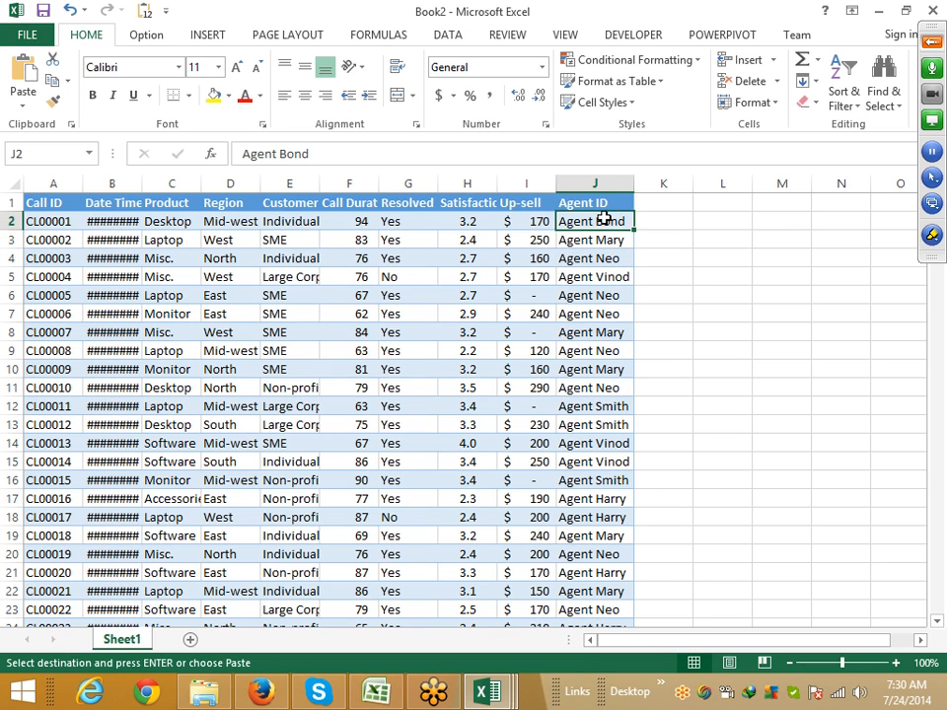
pyautogui.click(652, 205)
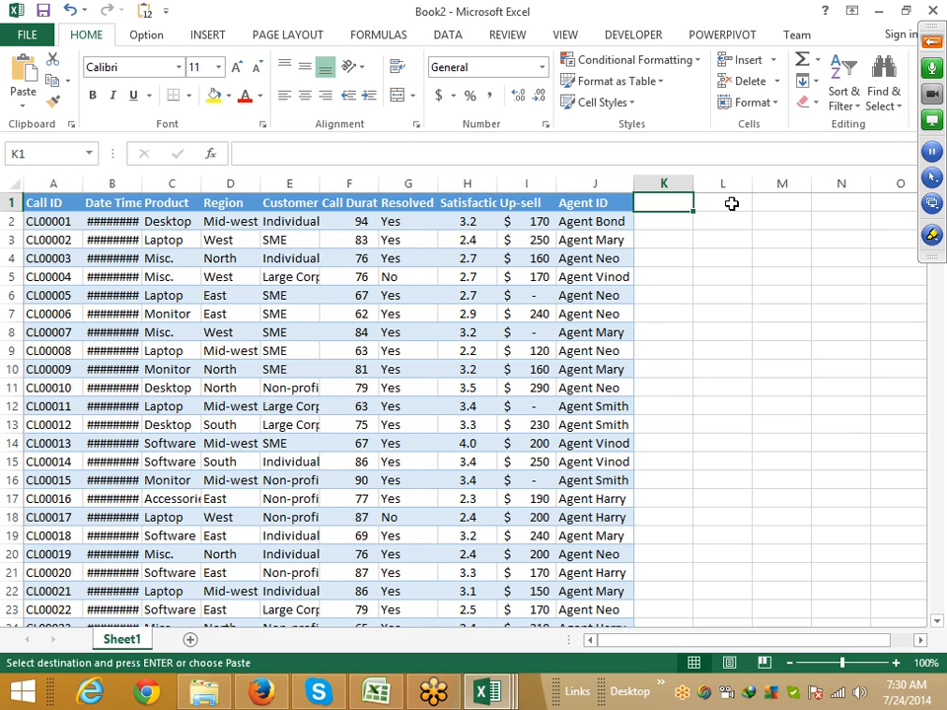
pyautogui.press('Escape')
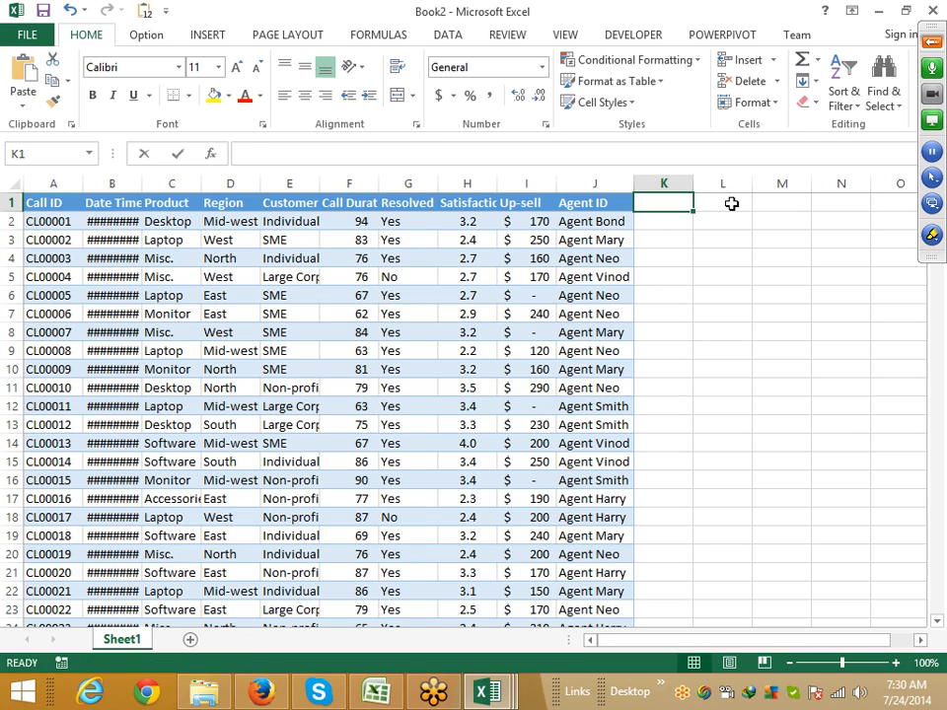
pyautogui.write('Server_ID')
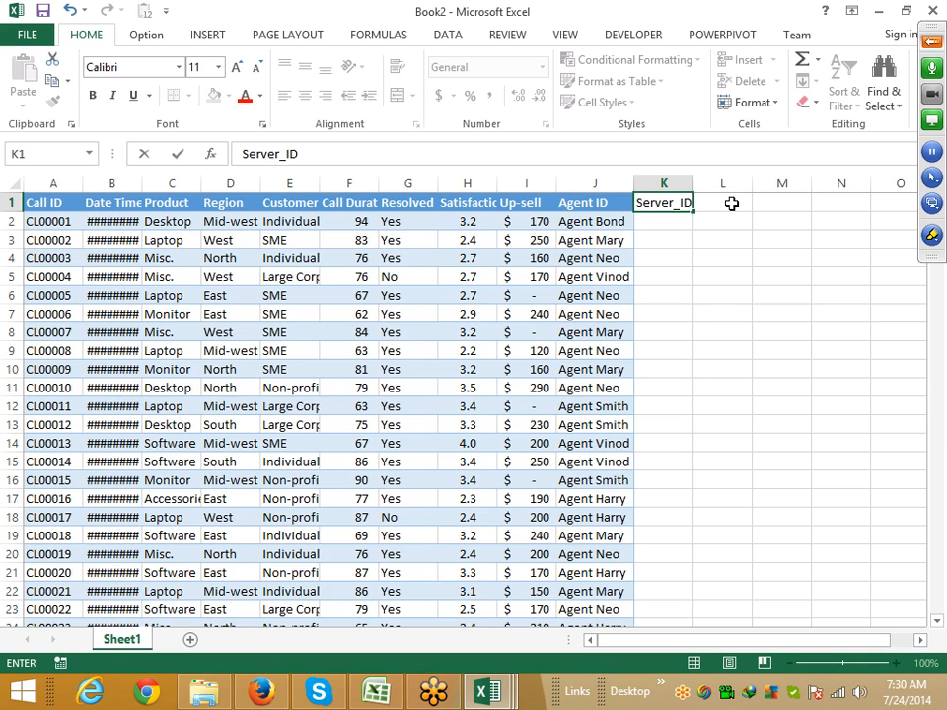
pyautogui.click(702, 251)
# Step: Enter S1 as a sample server ID in cell K2
pyautogui.click(656, 221)
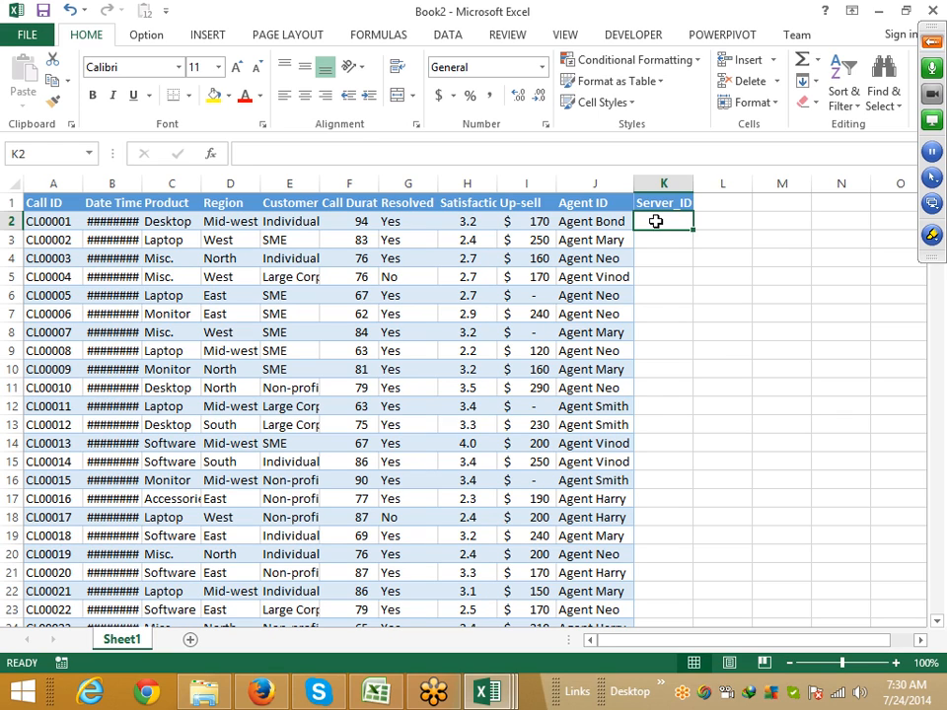
pyautogui.write('S1')
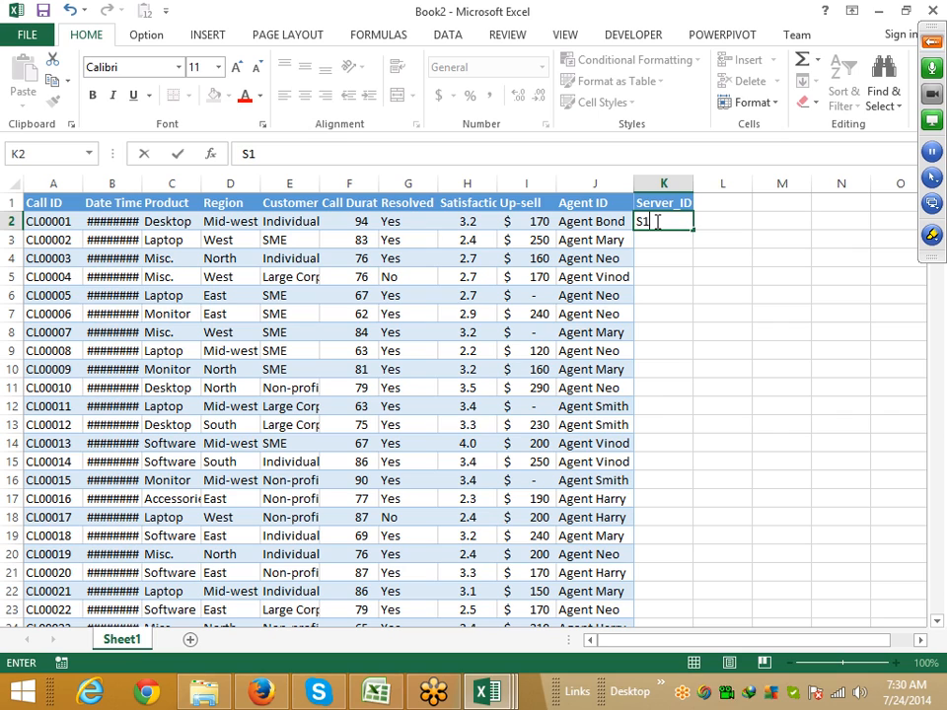
pyautogui.press('Return')
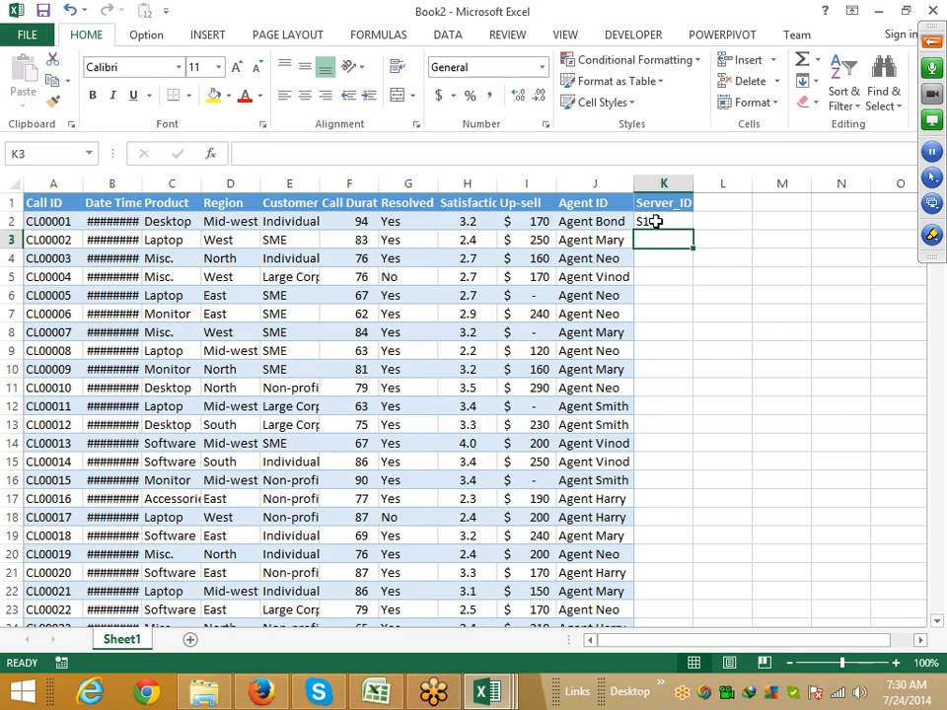
# Step: Enter the formula ="S"&RANDBETWEEN(1,5) in cell K2 to generate a random server ID
pyautogui.click(656, 222)
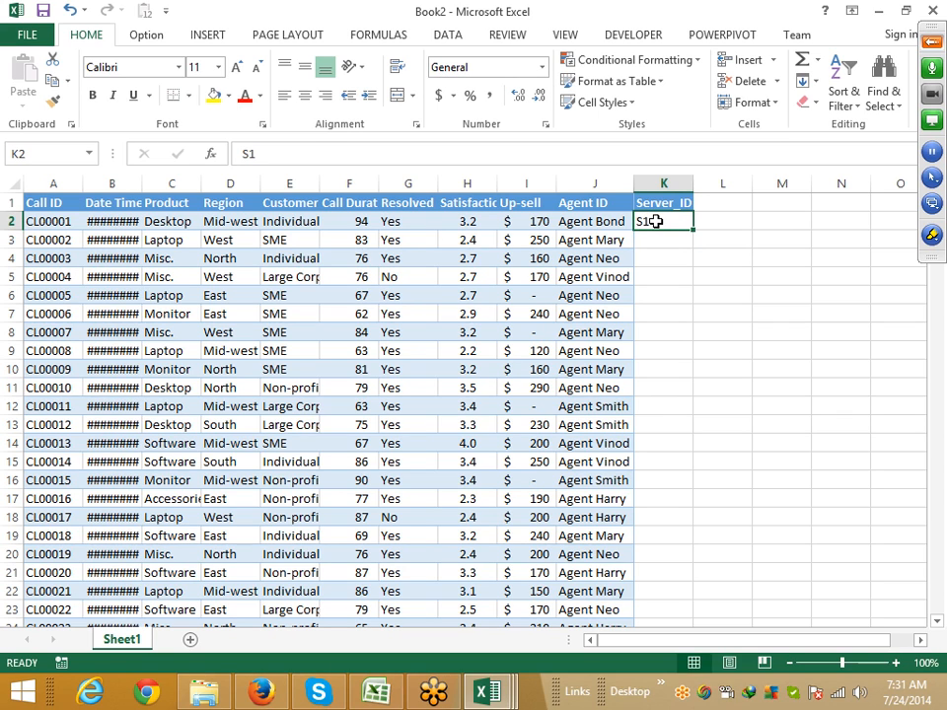
pyautogui.write('=')
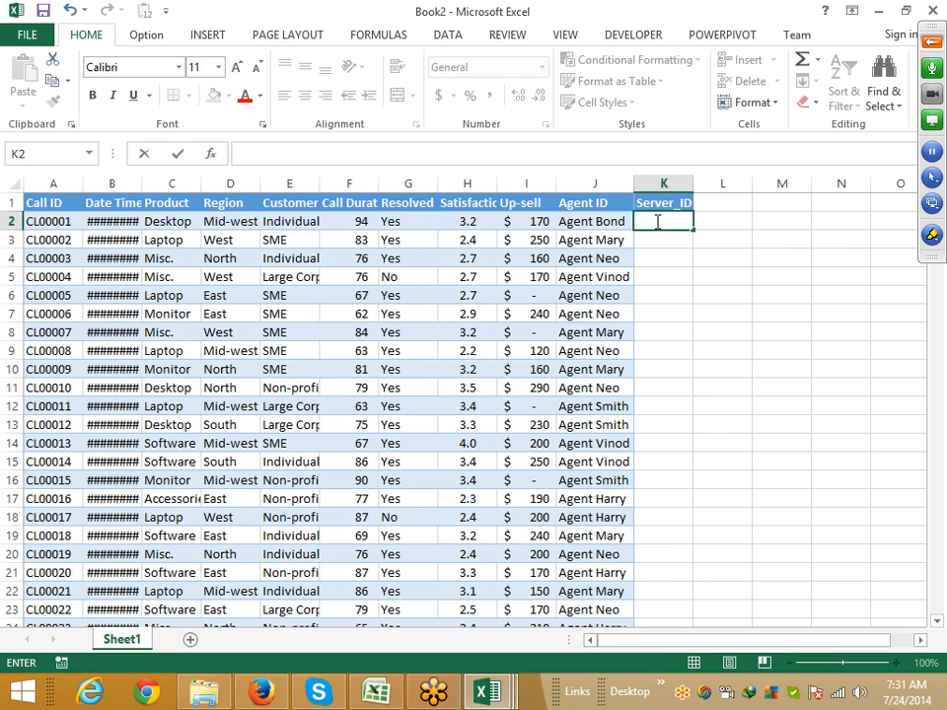
pyautogui.write('=')
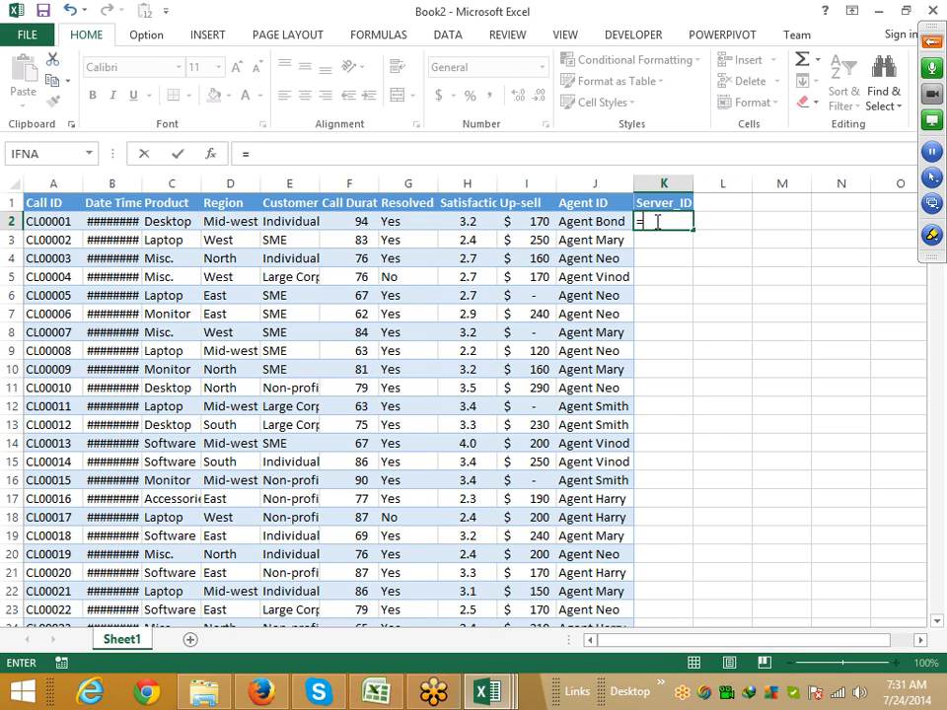
pyautogui.write('"S"&ra')
pyautogui.press('Down')
pyautogui.press('Down')
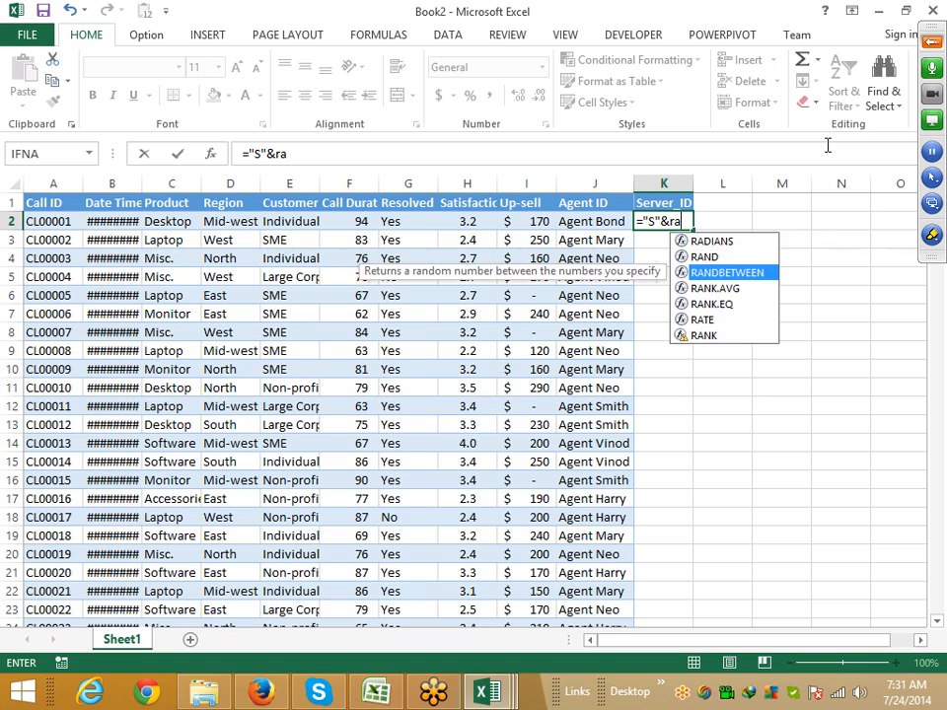
pyautogui.press('Tab')
pyautogui.write('1,5')
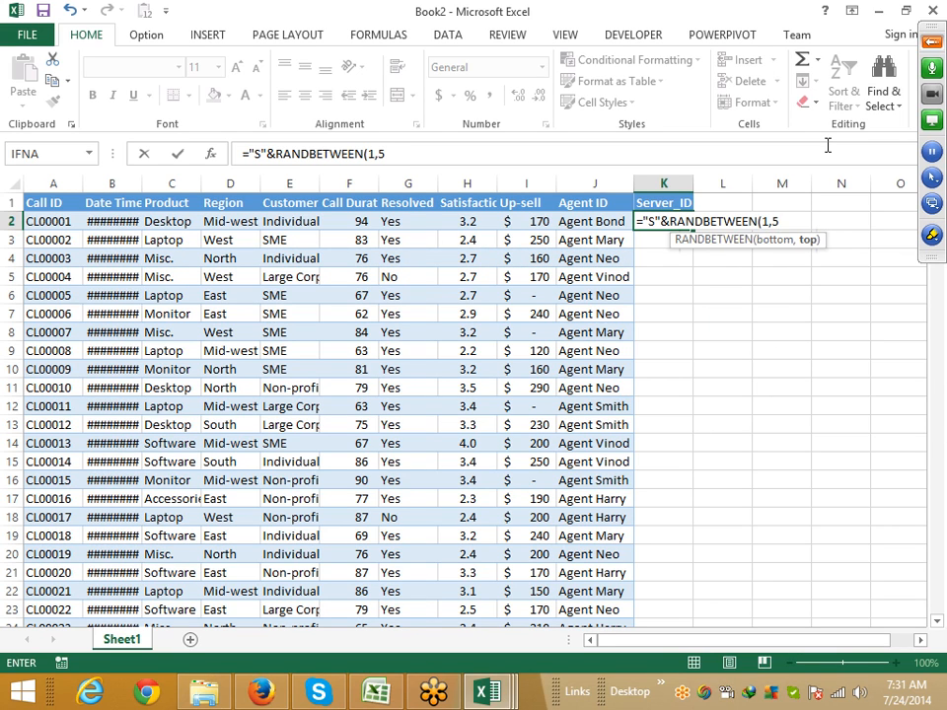
pyautogui.write(')')
pyautogui.press('Return')
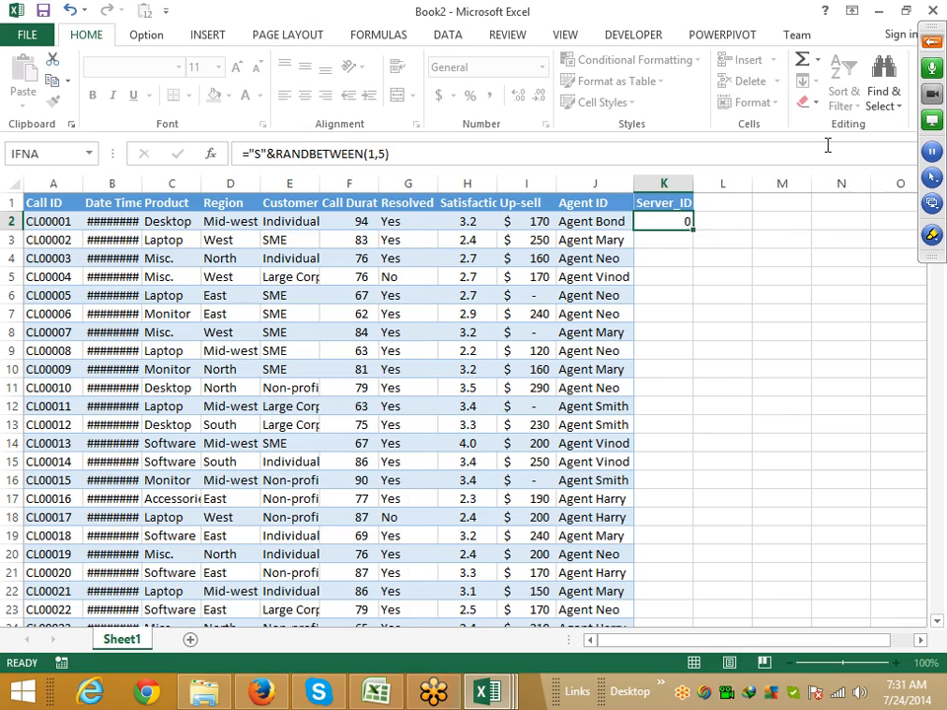
# Step: Fill the random server ID formula down column K to the last data row, 14833
pyautogui.press('Left')
pyautogui.hotkey('ctrl', 'Down')
pyautogui.press('Right')
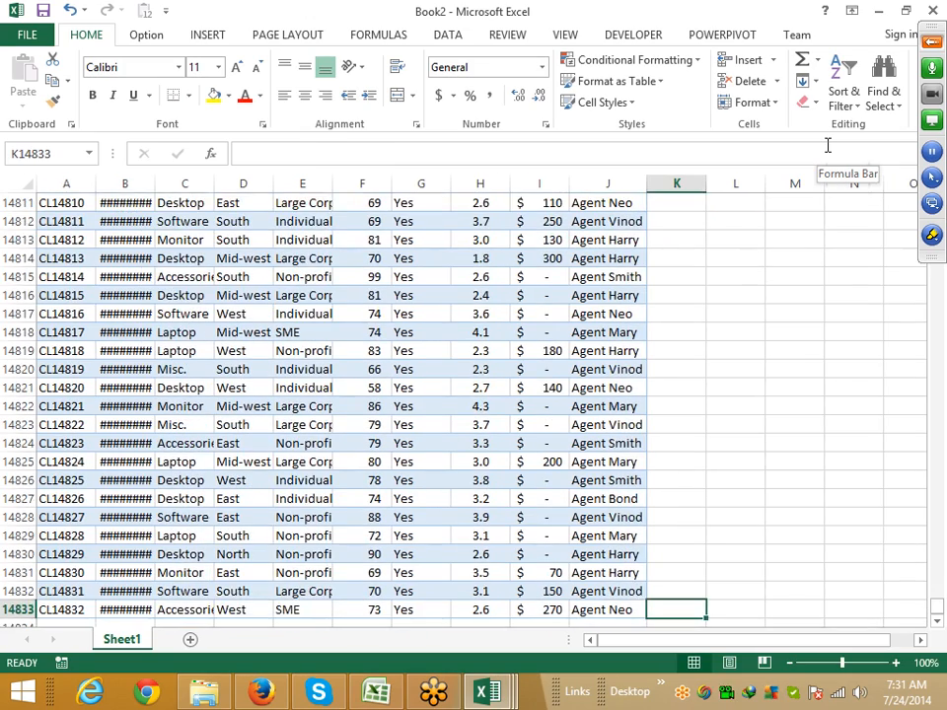
pyautogui.hotkey('ctrl', 'shift', 'Up')
pyautogui.hotkey('ctrl', 'd')
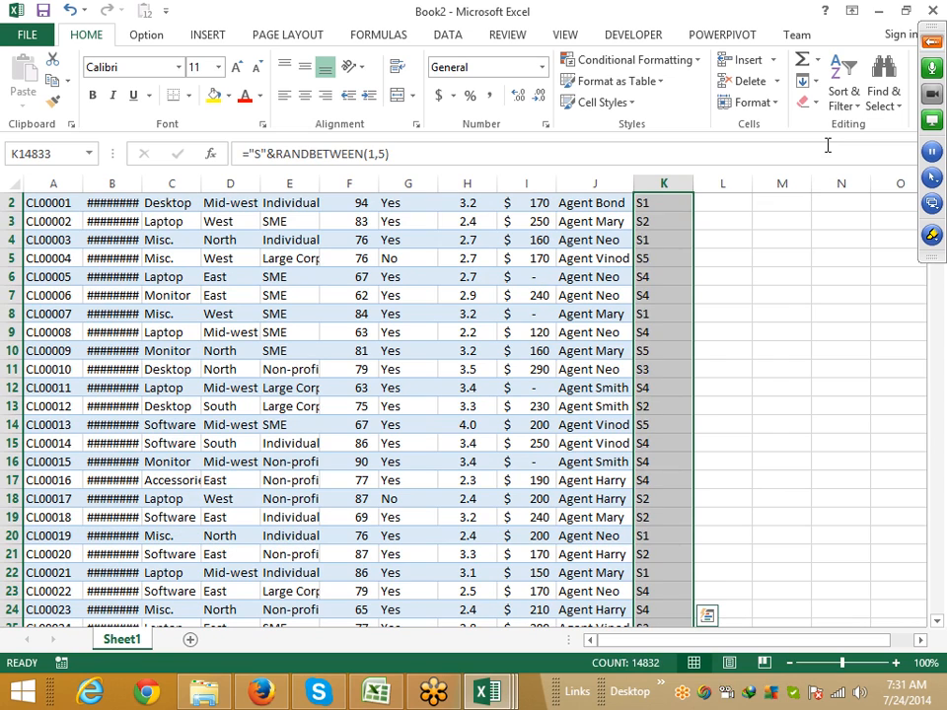
# Step: Replace the Server_ID formulas in column K with their static values and return to the column header
pyautogui.hotkey('ctrl', 'c')
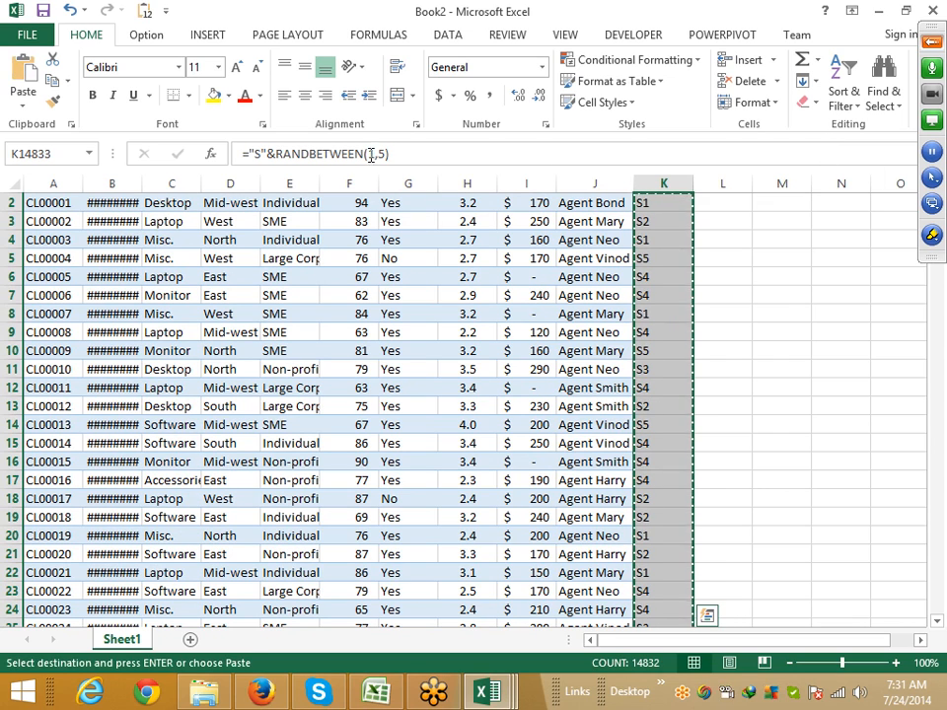
pyautogui.click(23, 98)
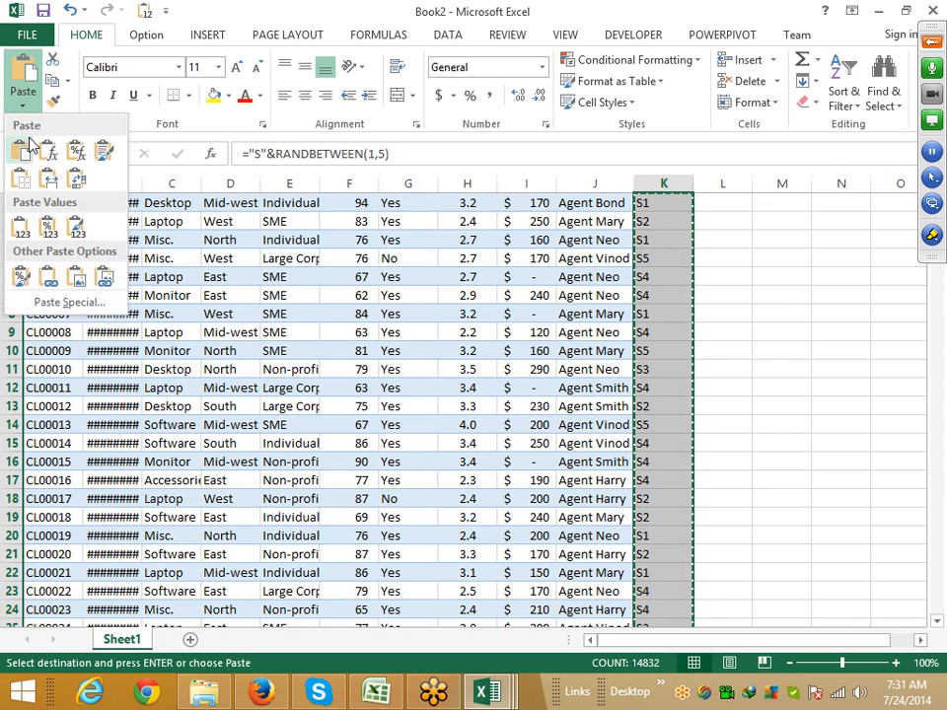
pyautogui.click(24, 231)
pyautogui.press('Escape')
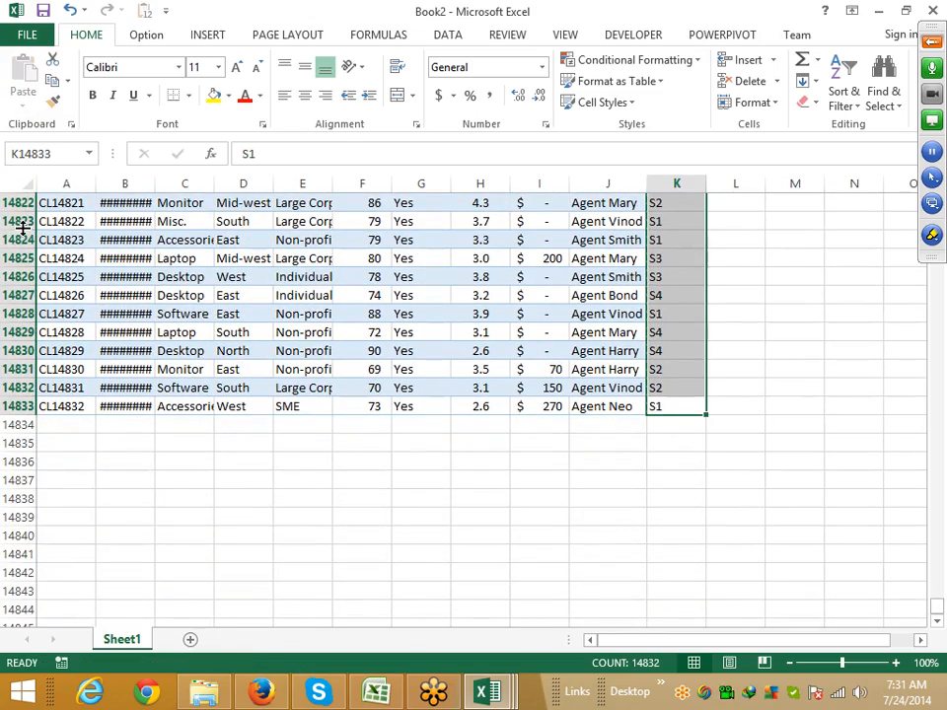
pyautogui.hotkey('ctrl', 'Up')
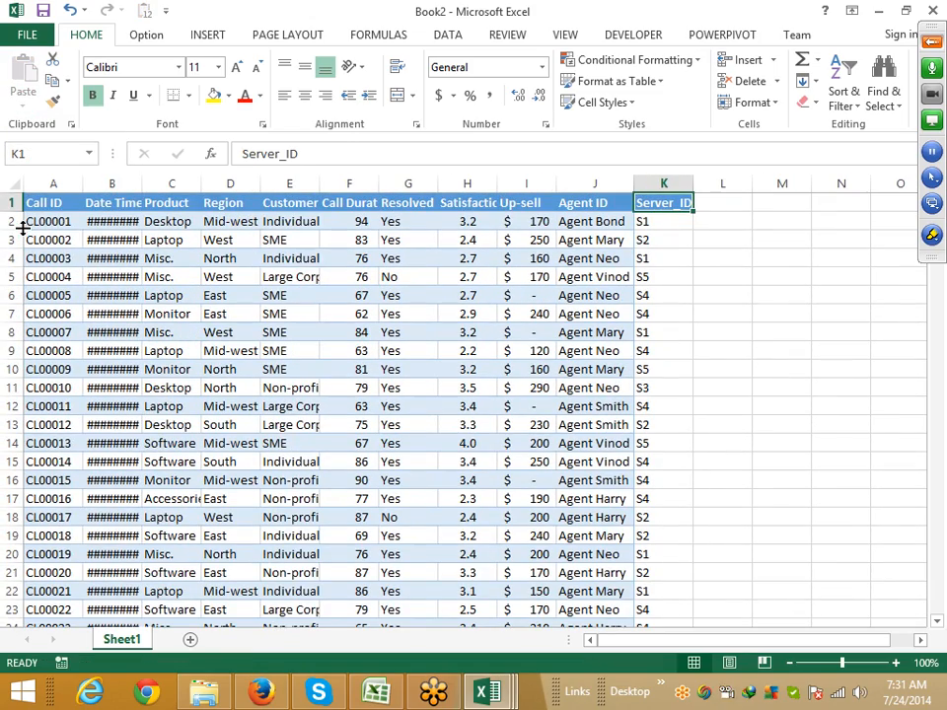
# Step: Rename Sheet1 as Data and add a new worksheet named Server
pyautogui.doubleClick(144, 642)
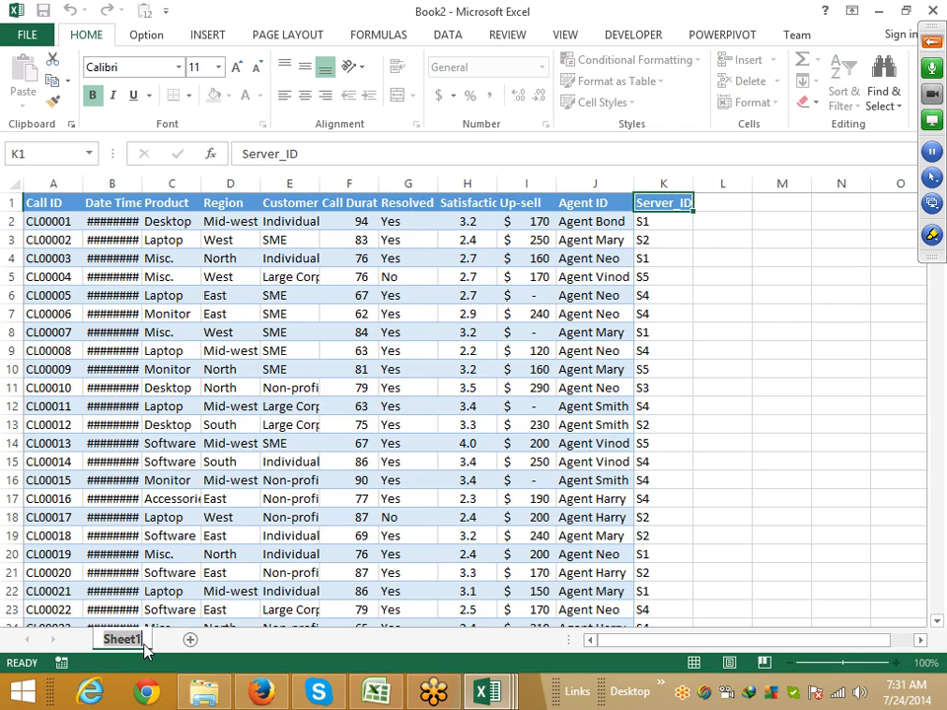
pyautogui.write('Data')
pyautogui.click(178, 639)
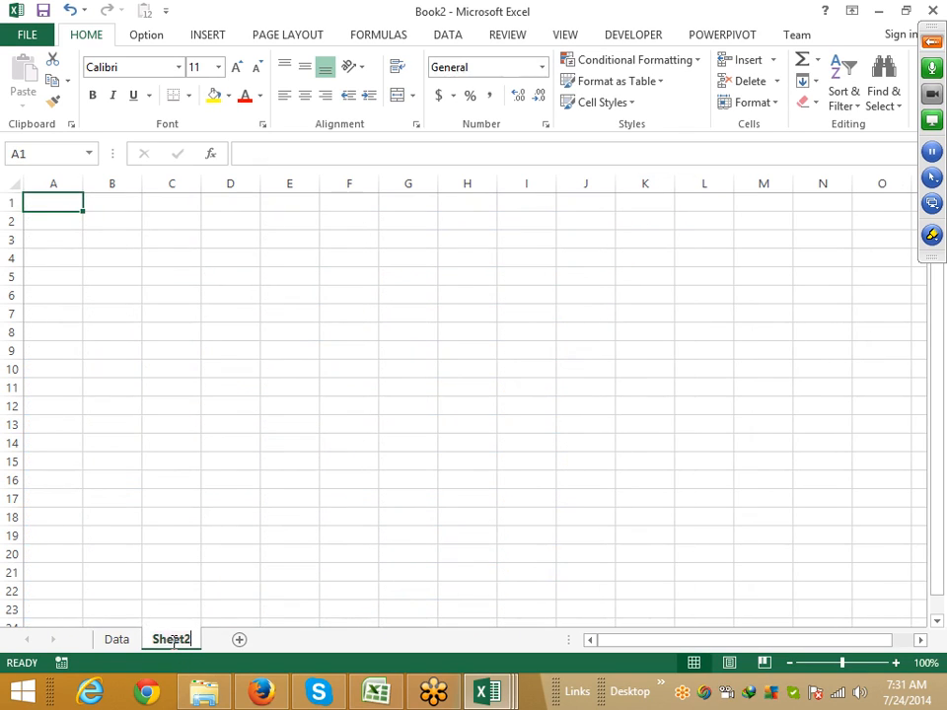
pyautogui.doubleClick(172, 640)
pyautogui.write('Se')
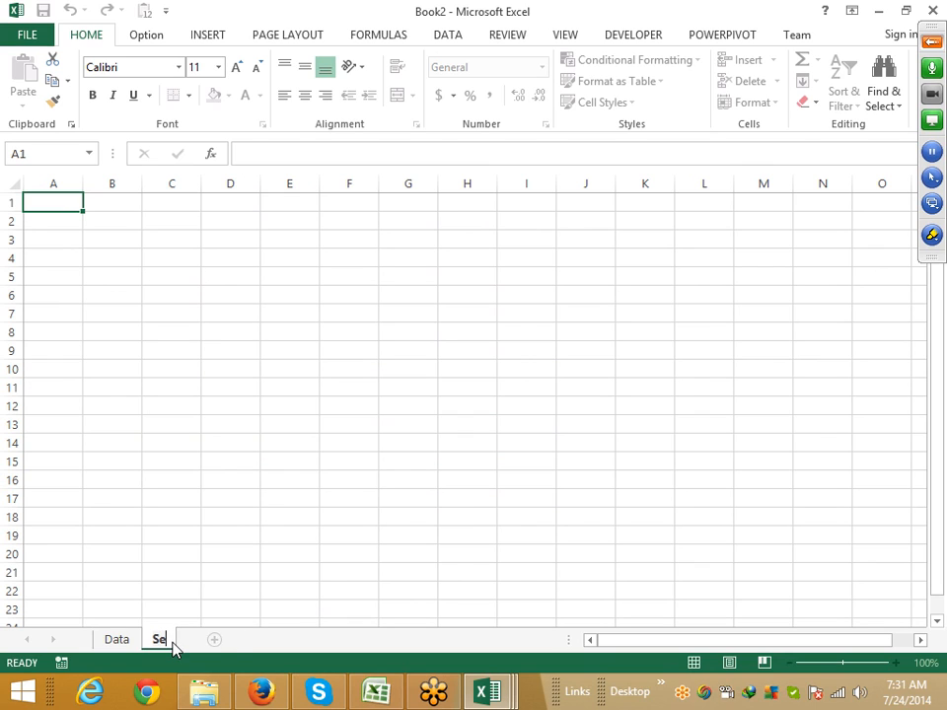
pyautogui.write('rver')
# Step: Enter the headers Server_ID, Location and Company in cells A1 to C1 of the Server sheet
pyautogui.click(61, 203)
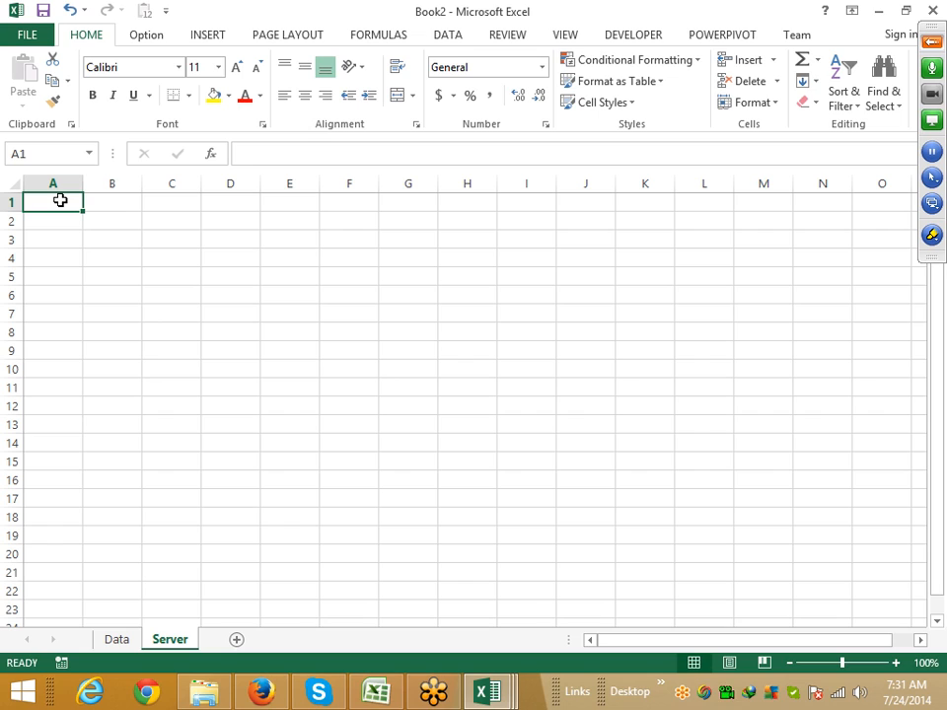
pyautogui.write('Ser')
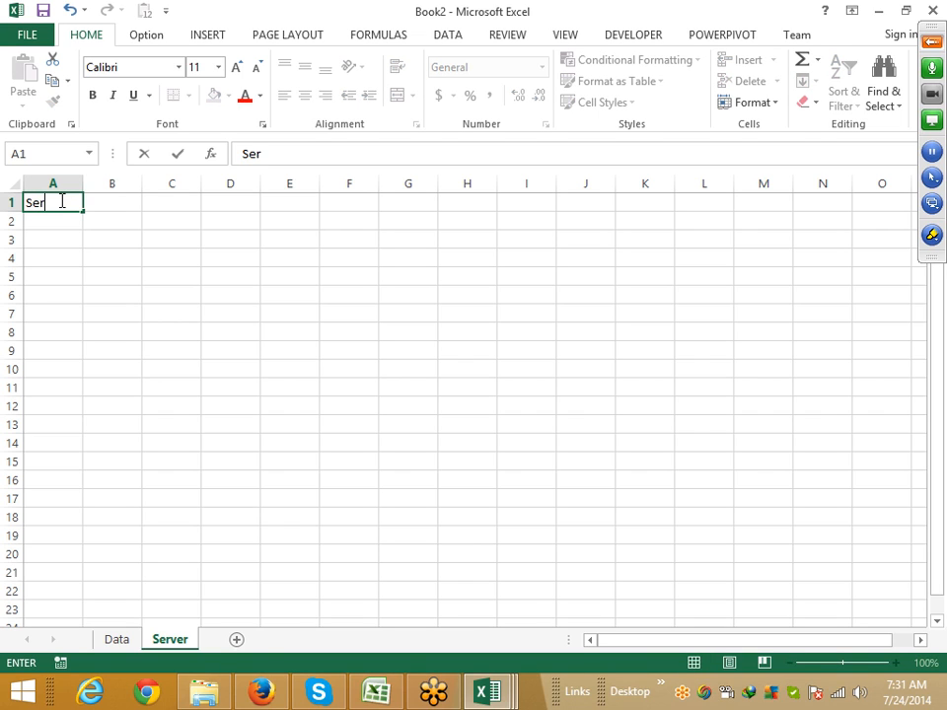
pyautogui.write('ver_ID')
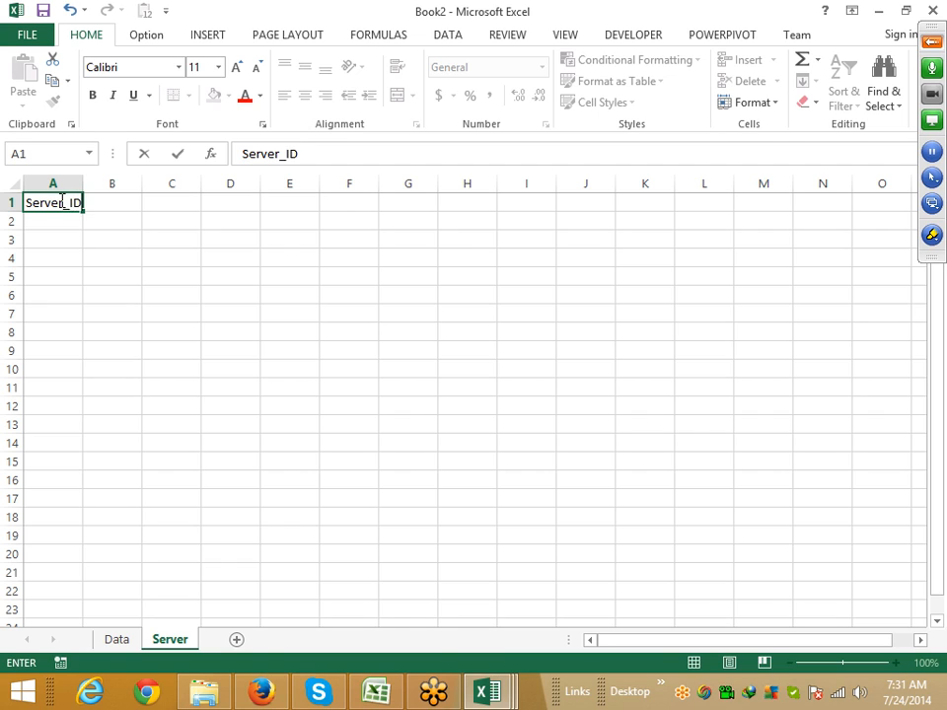
pyautogui.press('Return')
pyautogui.click(60, 202)
pyautogui.press('Tab')
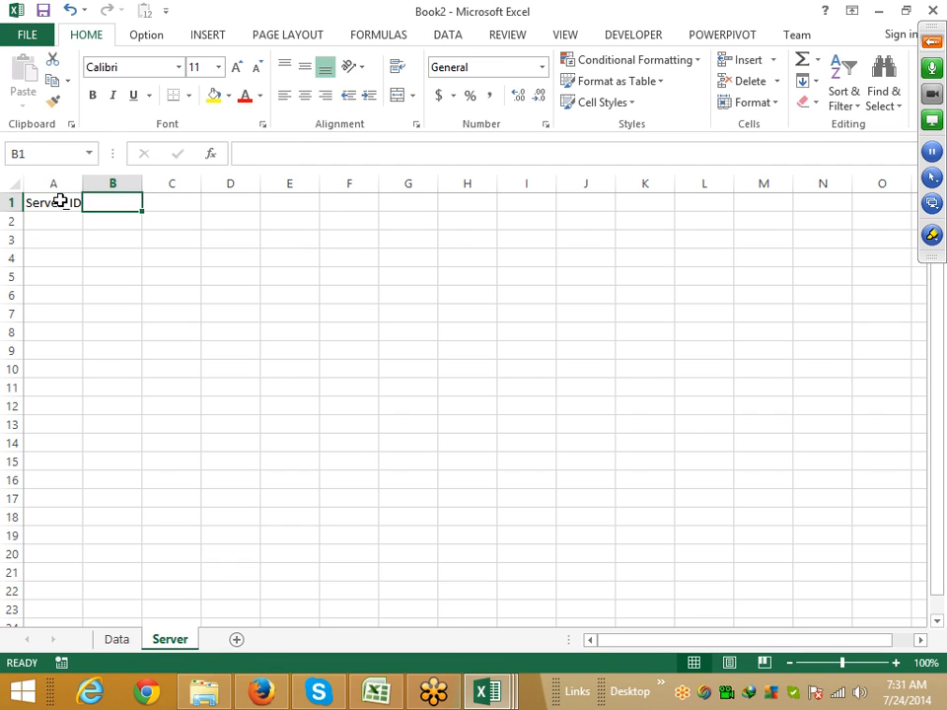
pyautogui.write('Lo')
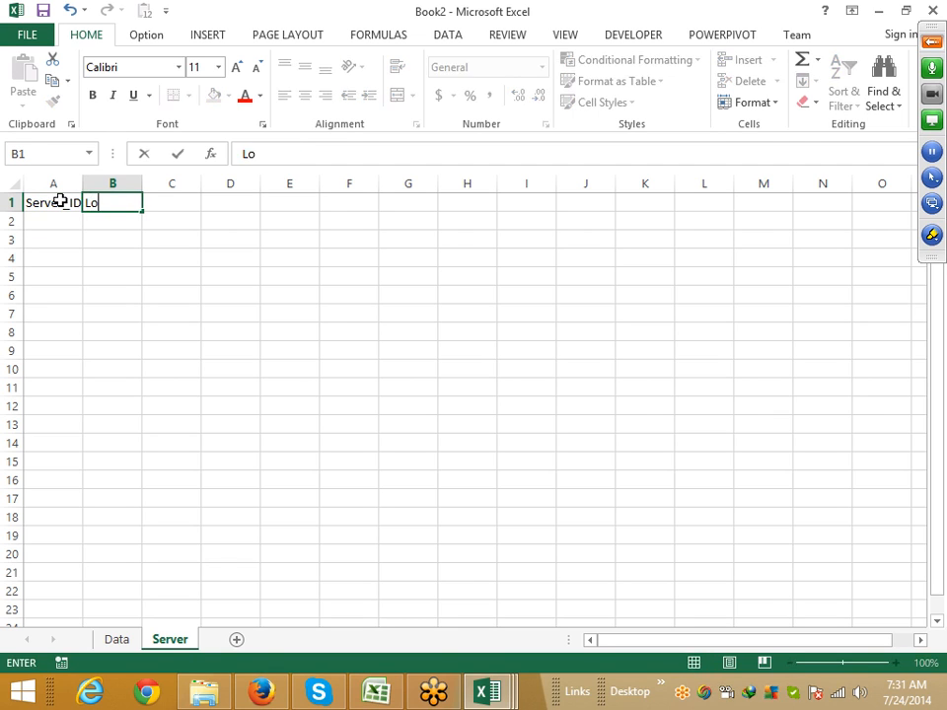
pyautogui.write('catio')
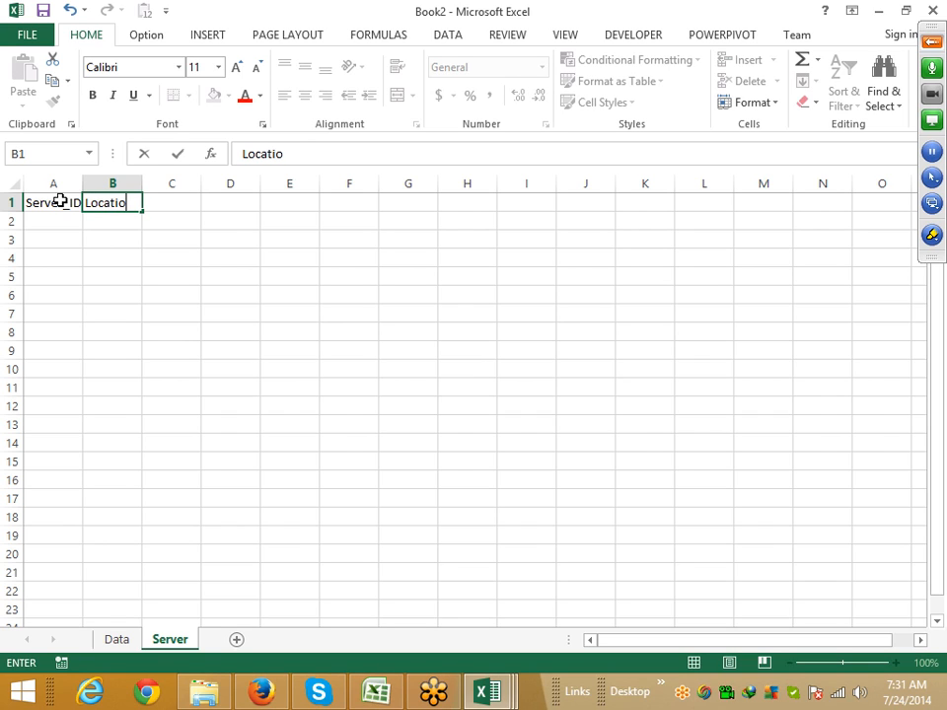
pyautogui.write('n')
pyautogui.press('Tab')
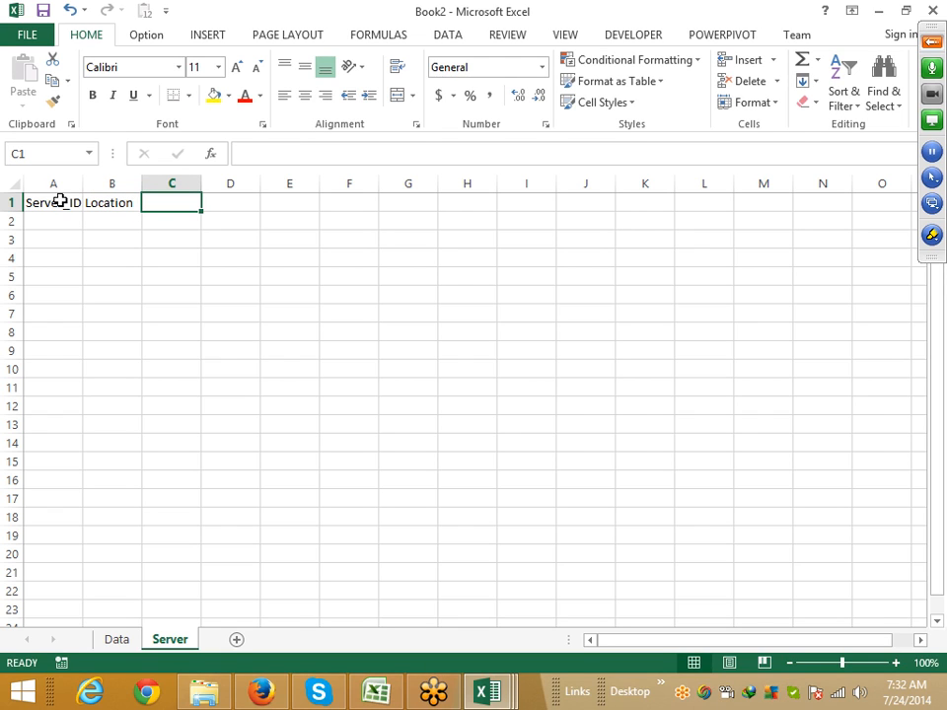
pyautogui.write('Company')
pyautogui.press('Return')
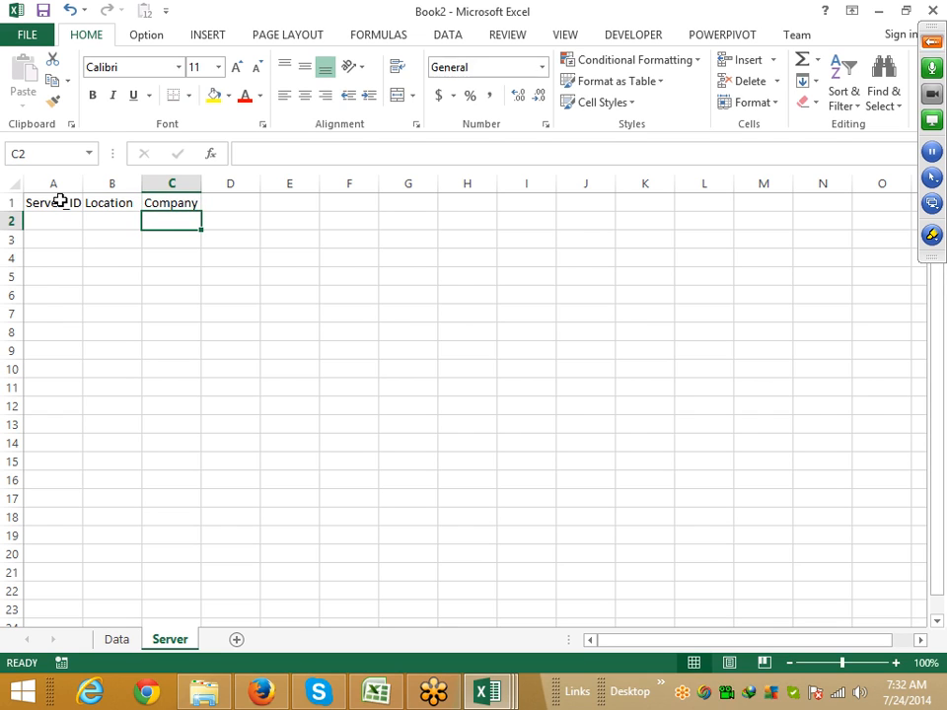
# Step: Enter S1 in cell A2 and extend the series to S5 in A6, then select B2 under Location
pyautogui.press('Home')
pyautogui.write('S1')
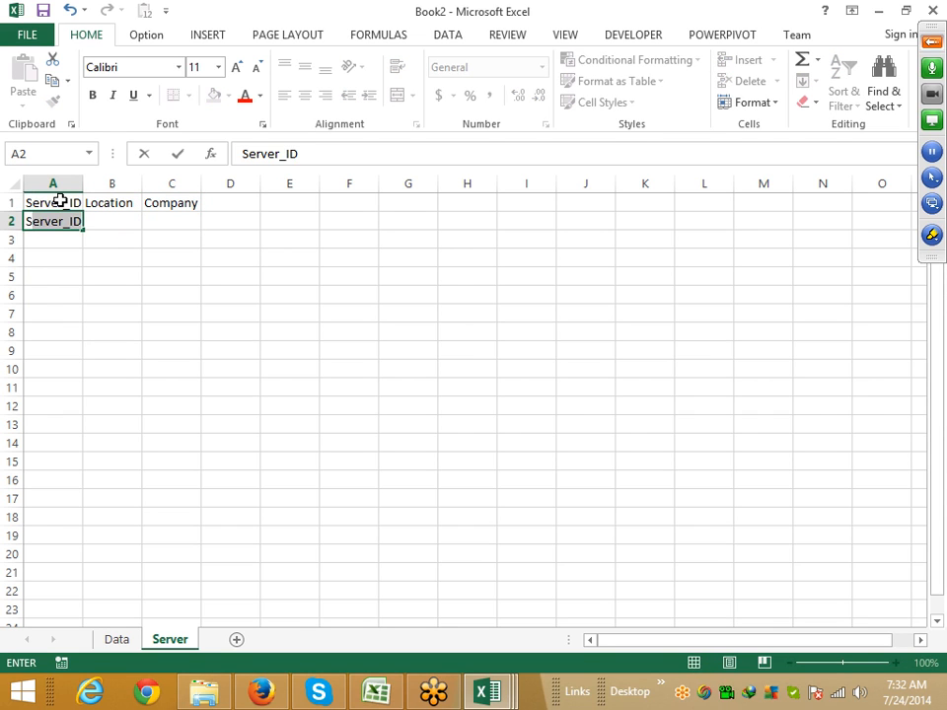
pyautogui.press('Return')
pyautogui.click(53, 219)
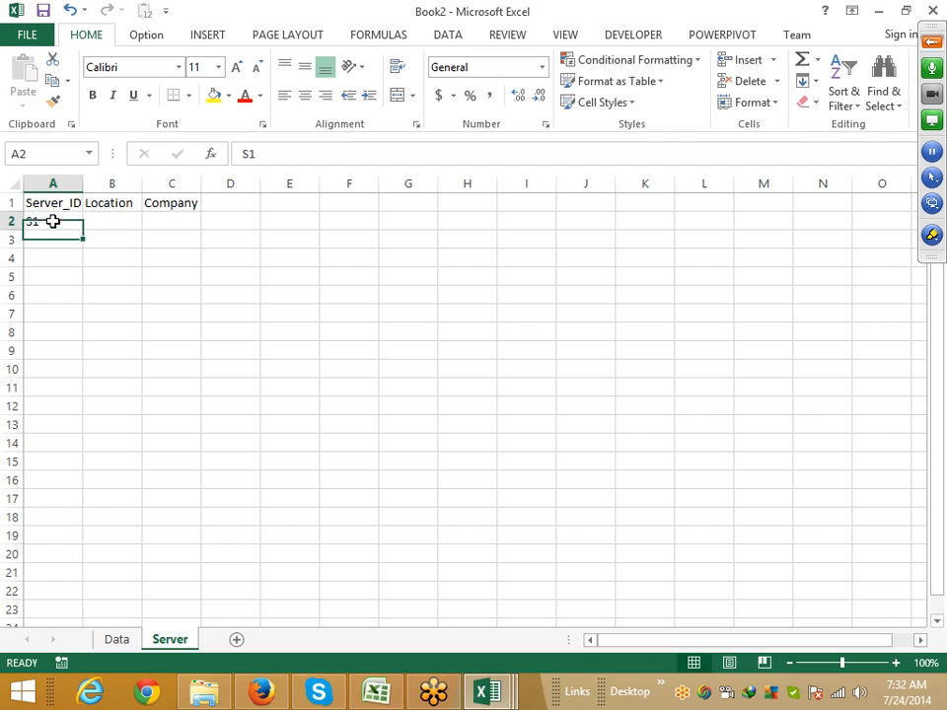
pyautogui.moveTo(83, 230); pyautogui.dragTo(83, 304)
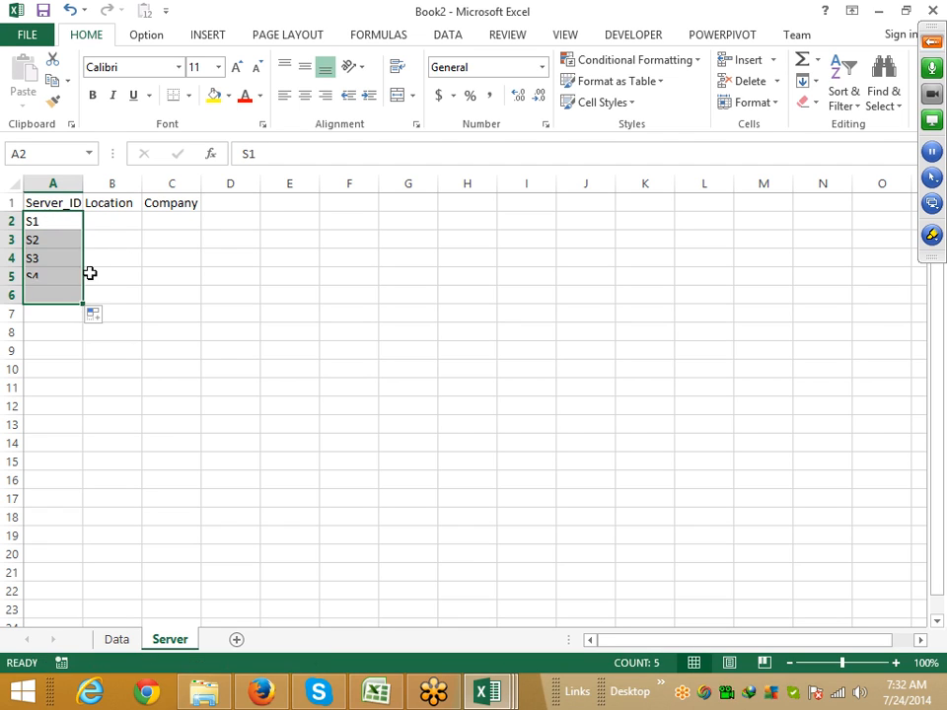
pyautogui.click(115, 220)
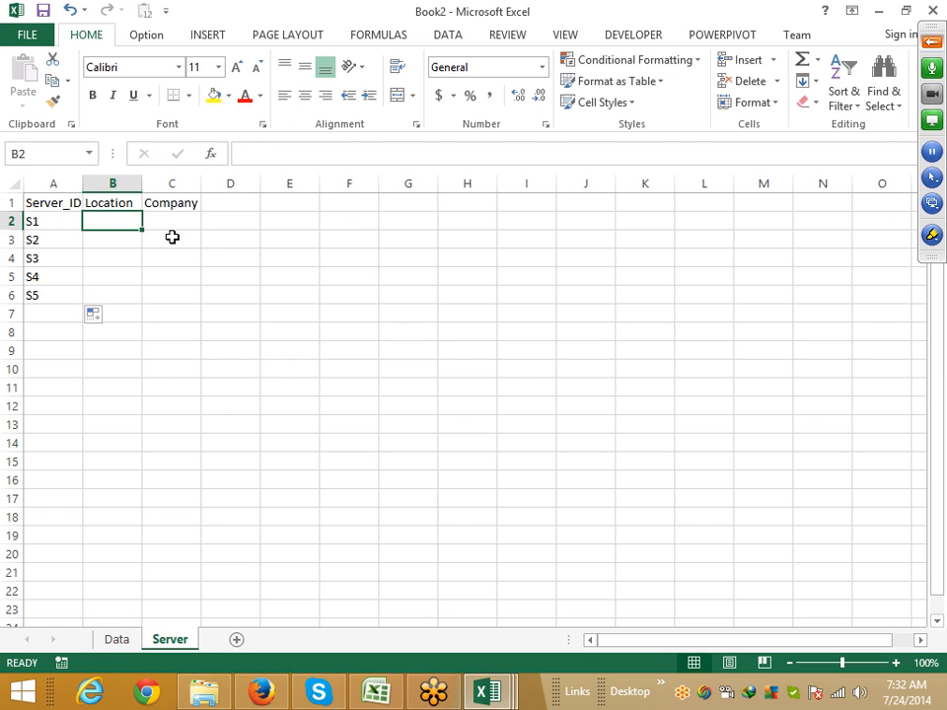
# Step: Enter the locations Delhi, Mumbai, Pune, Patna and Noida in cells B2 to B6 of the Server sheet
pyautogui.write('Delhi')
pyautogui.press('Return')
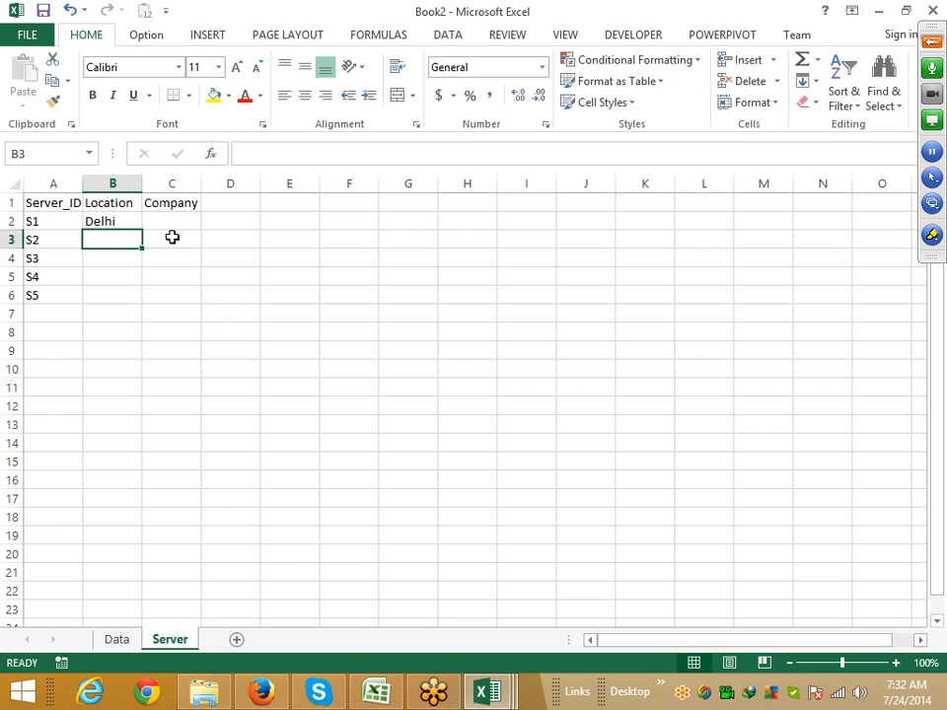
pyautogui.write('Mum')
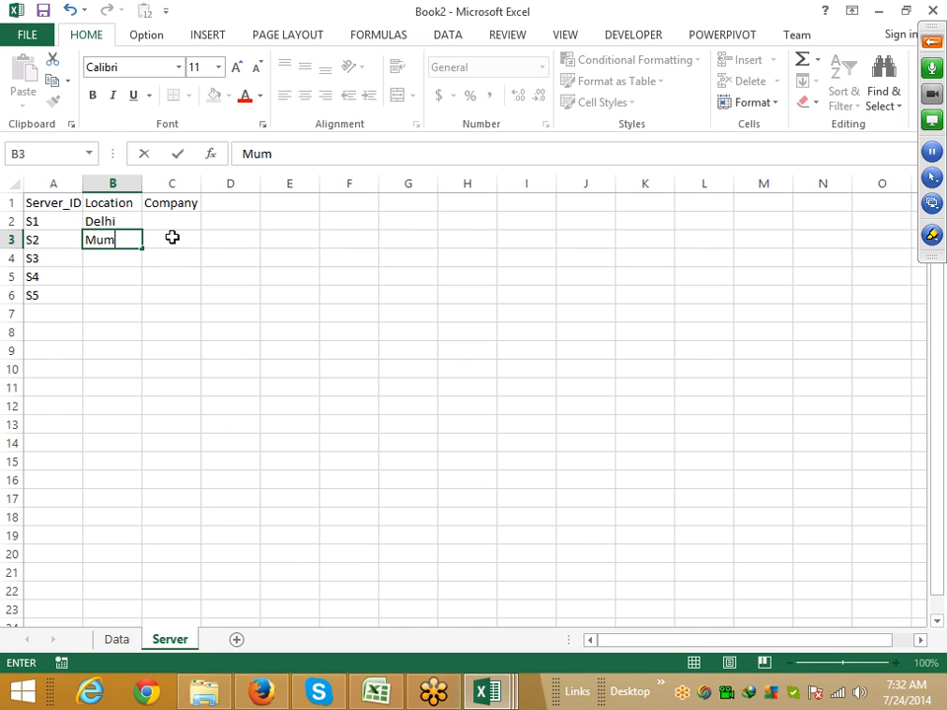
pyautogui.write('bai')
pyautogui.press('Return')
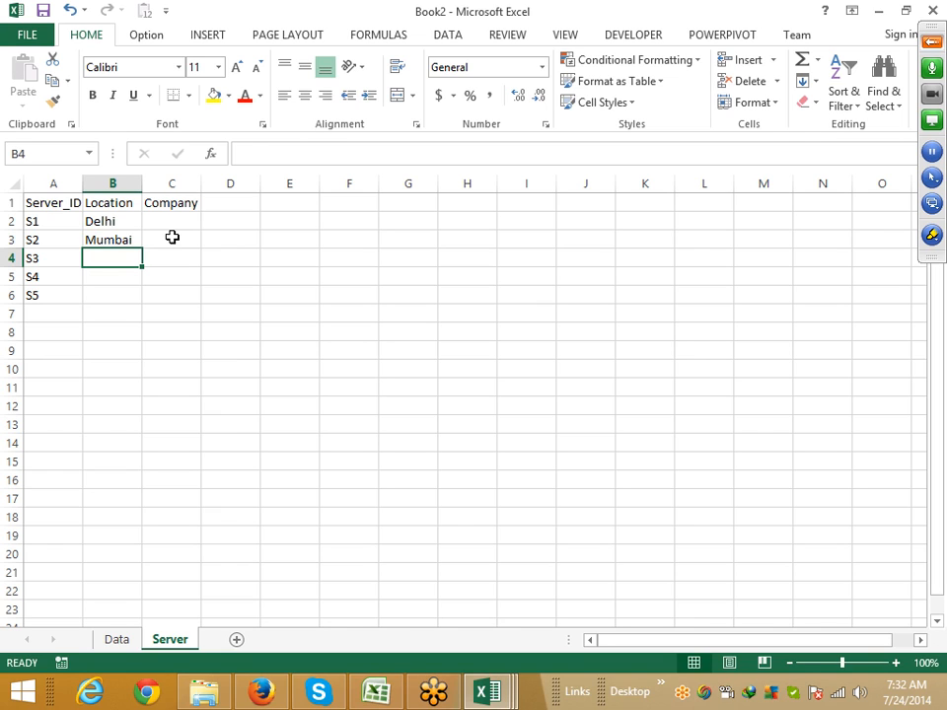
pyautogui.write('Pune')
pyautogui.press('Return')
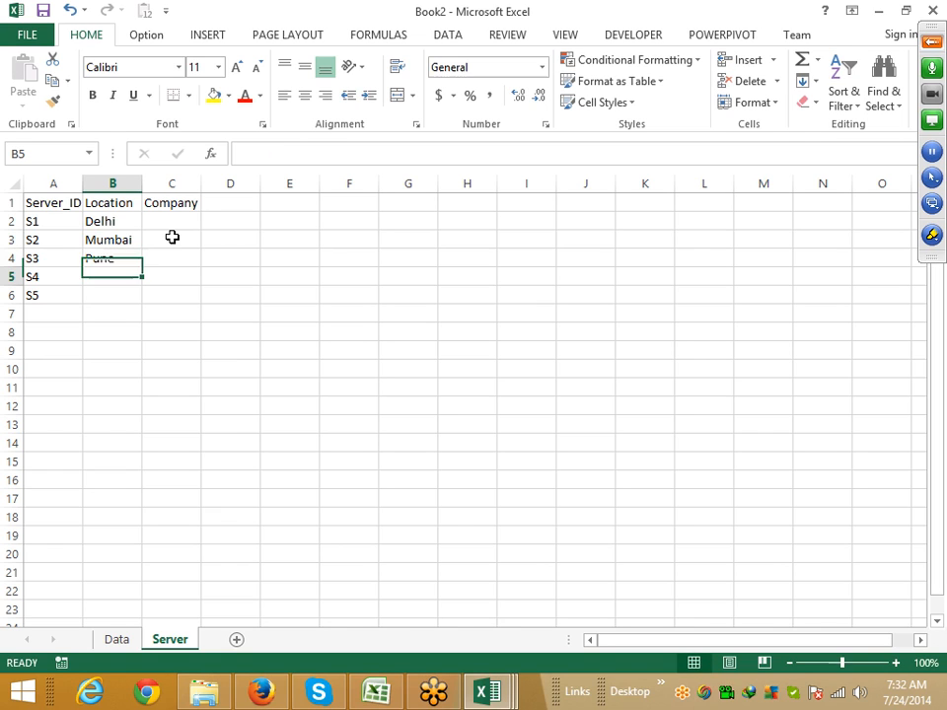
pyautogui.write('Patna')
pyautogui.press('Return')
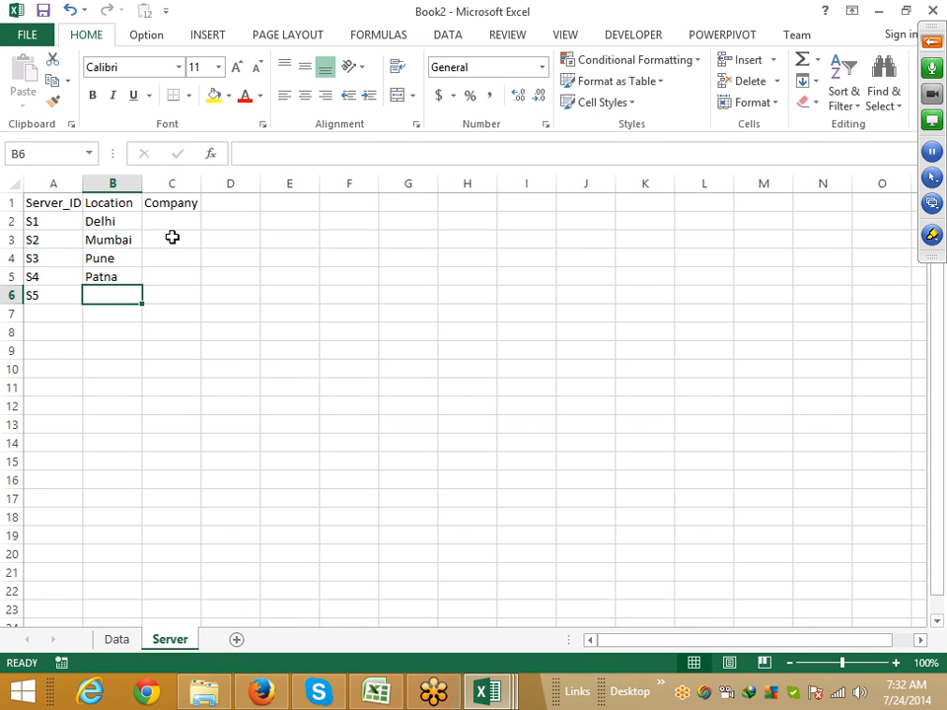
pyautogui.write('Noida')
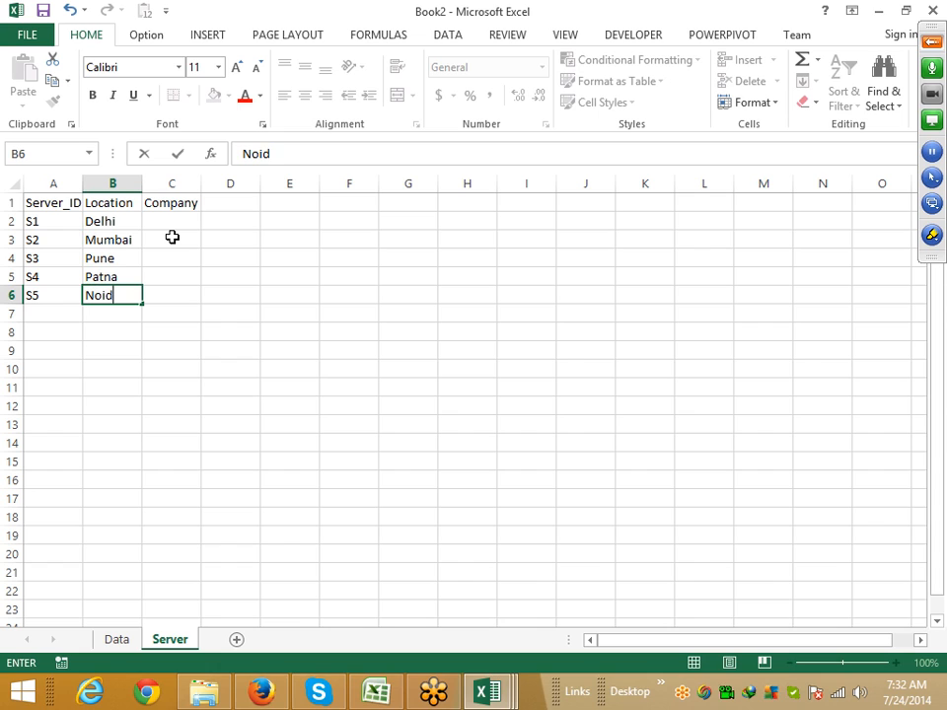
pyautogui.hotkey('ctrl', 'Up')
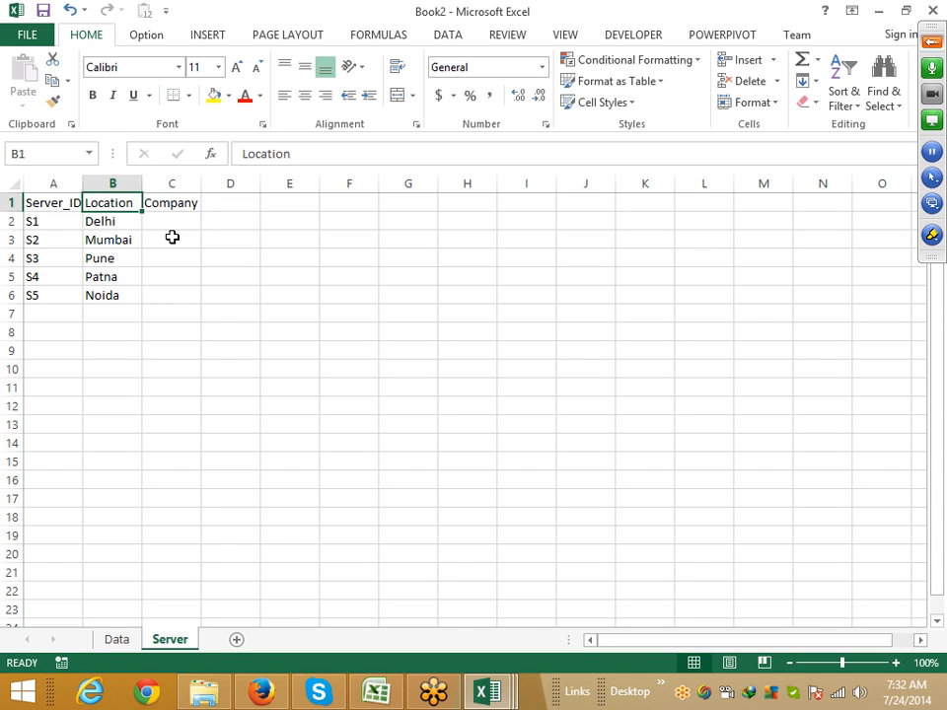
# Step: Enter IBM as the company in cell C2 and fill it down to C4
pyautogui.press('Right')
pyautogui.press('Down')
pyautogui.write('IBM')
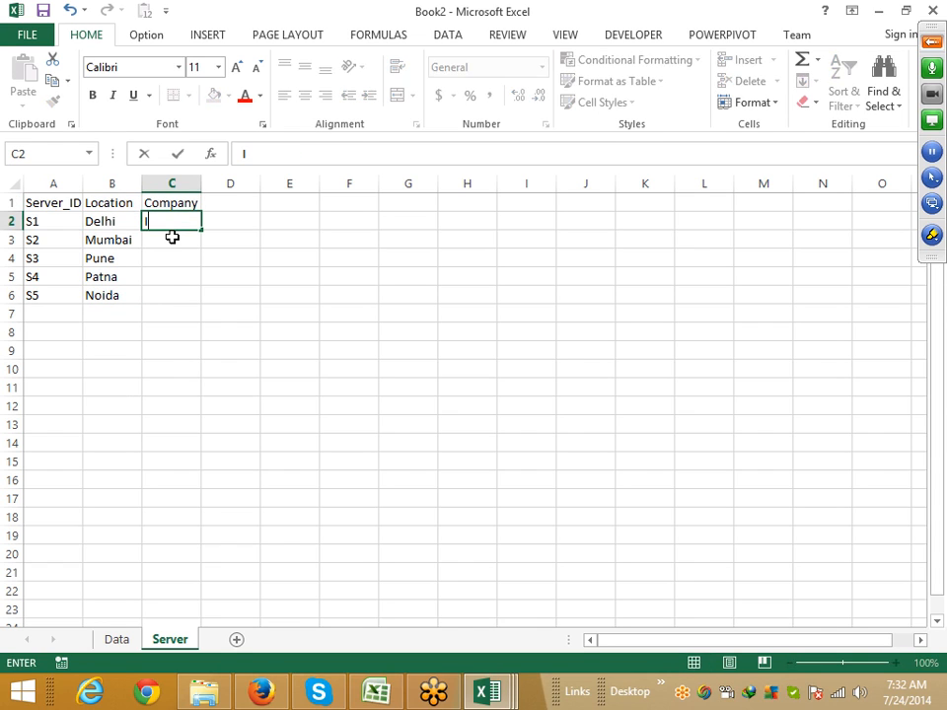
pyautogui.press('Return')
pyautogui.press('Up')
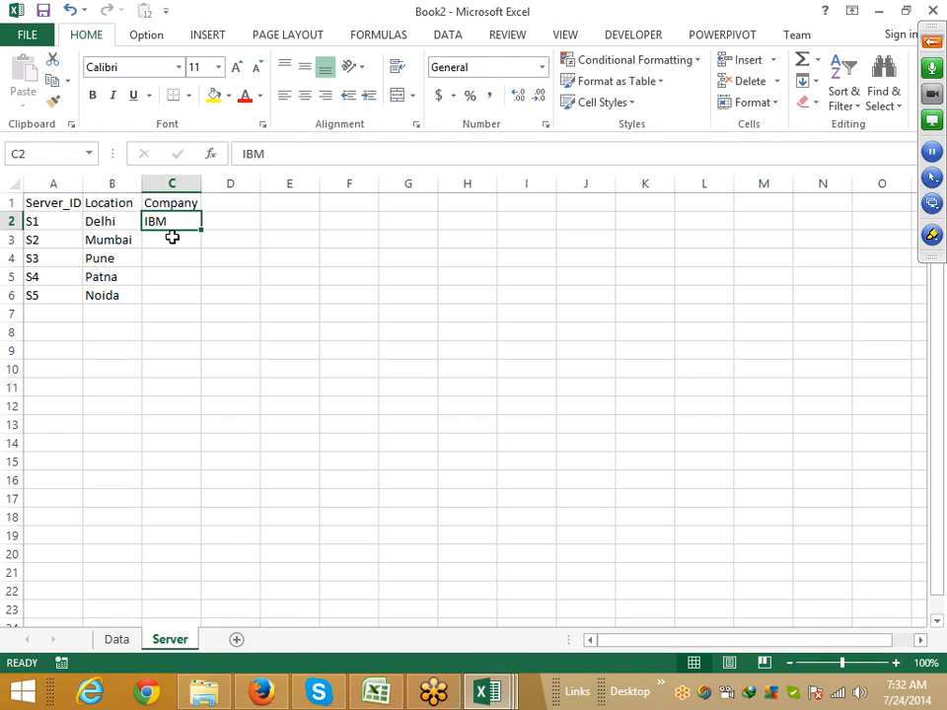
pyautogui.hotkey('shift', 'Down')
pyautogui.hotkey('shift', 'Down')
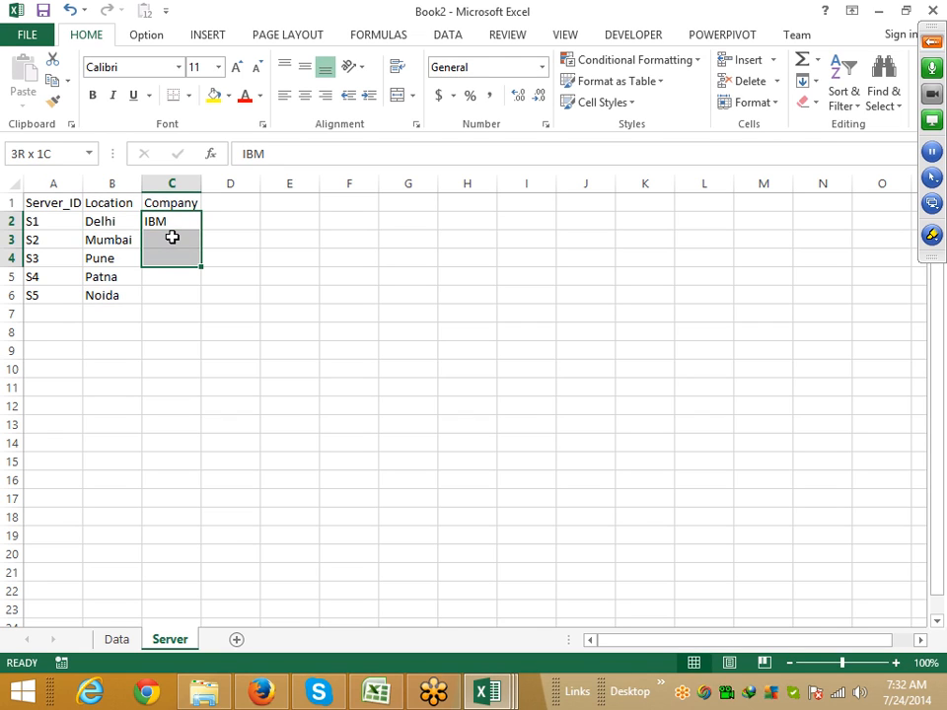
pyautogui.hotkey('ctrl', 'd')
# Step: Enter HCL as the company in cell C5 and fill it down to C6
pyautogui.hotkey('ctrl', 'Down')
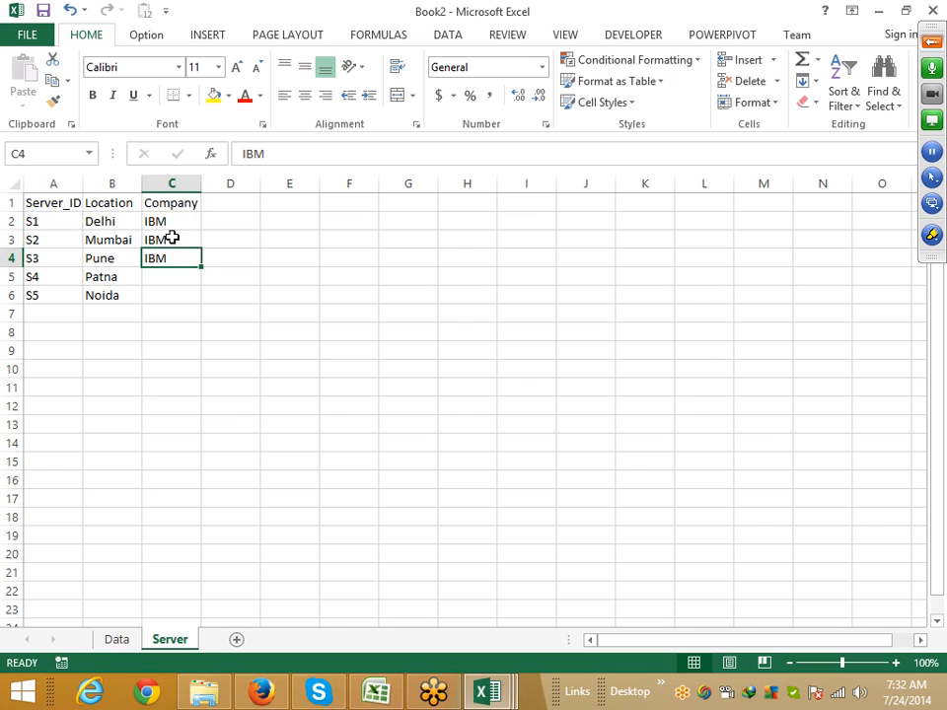
pyautogui.press('Down')
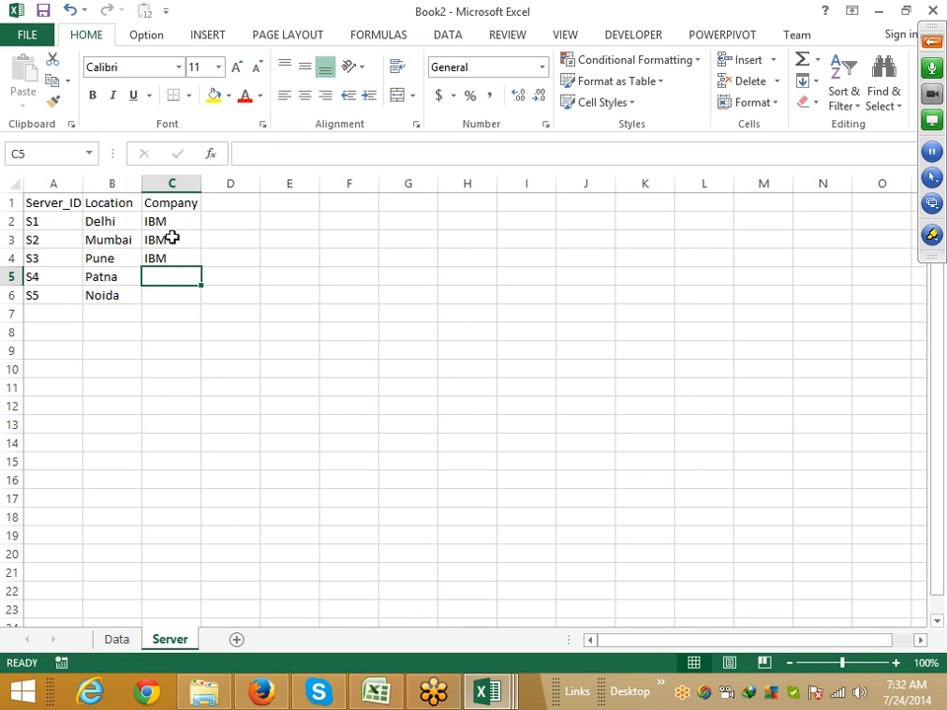
pyautogui.write('HCL')
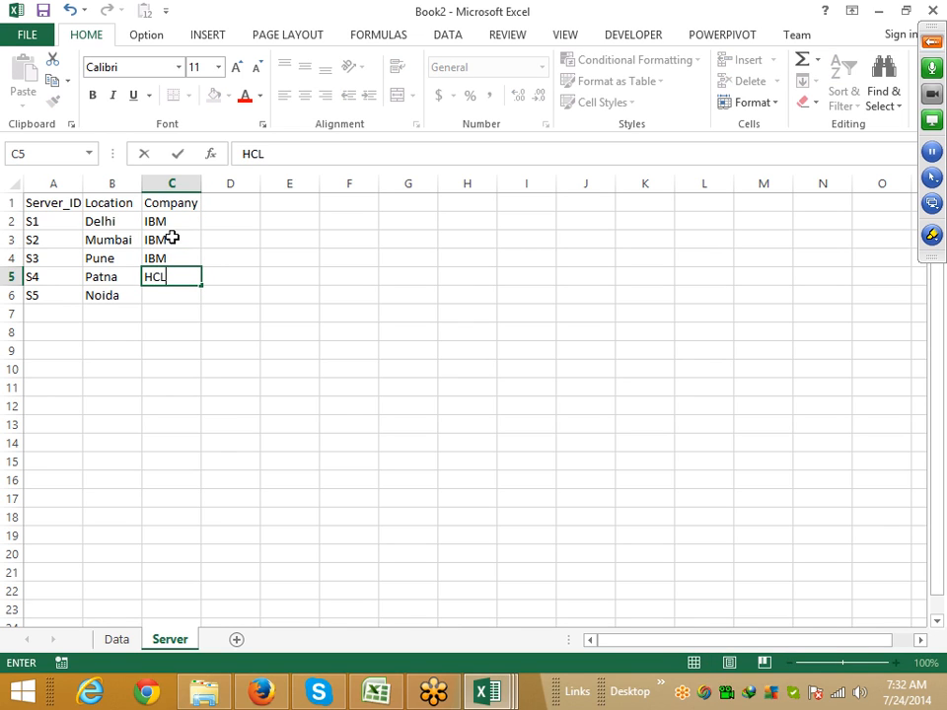
pyautogui.press('Return')
pyautogui.press('Up')
pyautogui.hotkey('shift', 'Down')
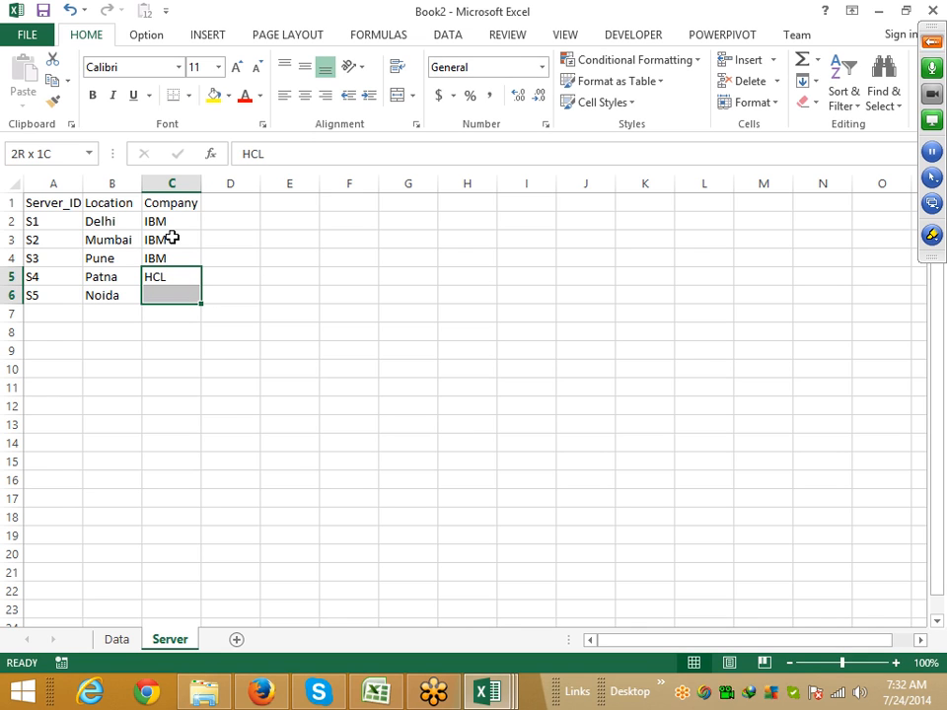
pyautogui.hotkey('ctrl', 'd')
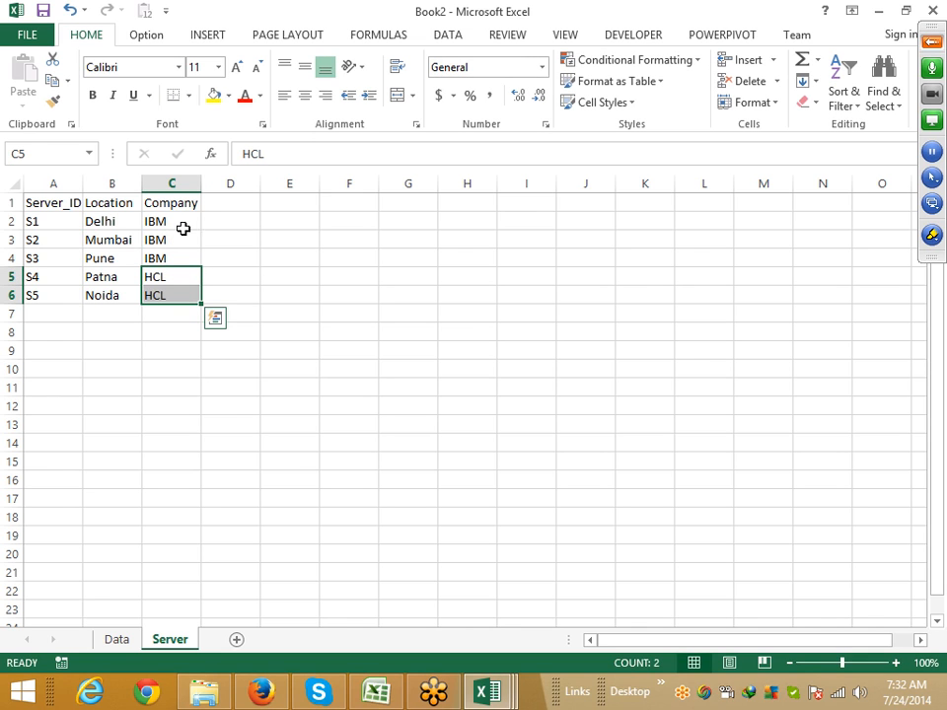
# Step: Examine the Server_ID column on the Data sheet and the empty columns L and M beside it
pyautogui.click(116, 640)
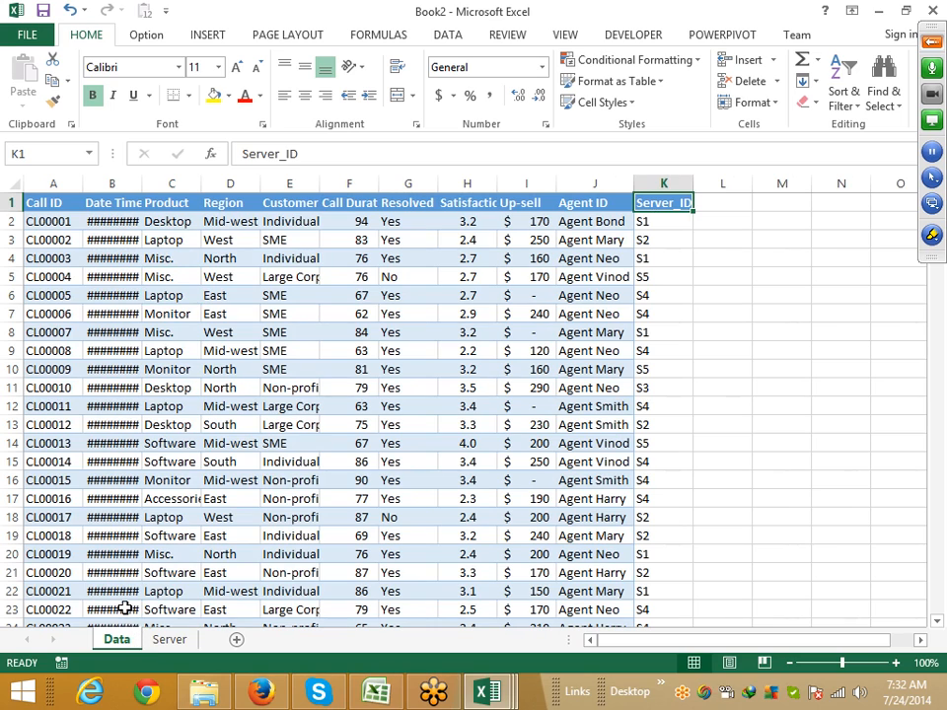
pyautogui.click(667, 237)
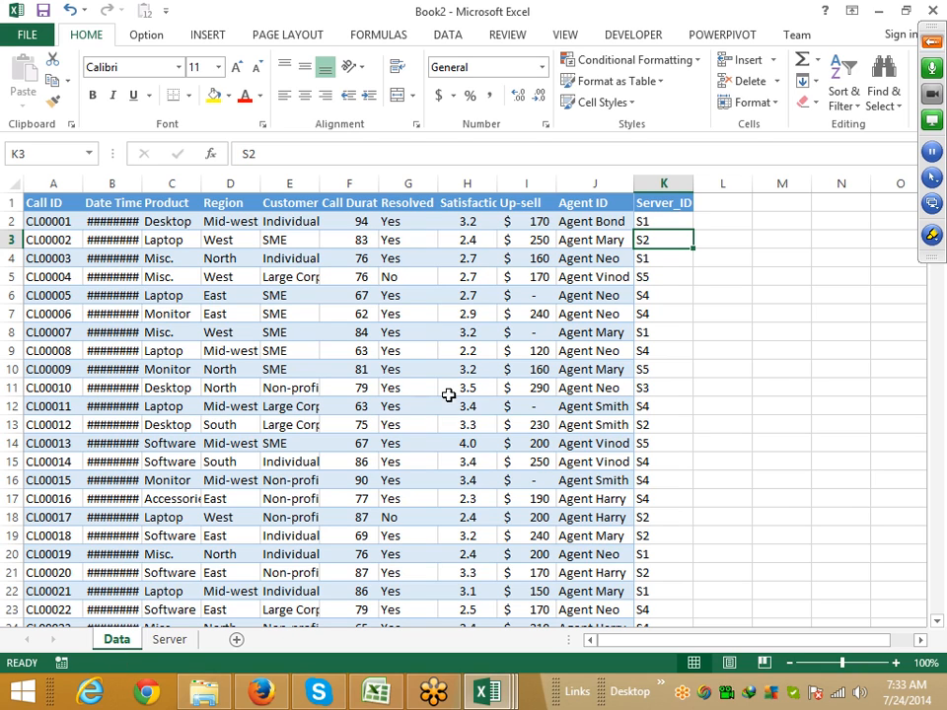
pyautogui.moveTo(713, 204); pyautogui.dragTo(711, 326)
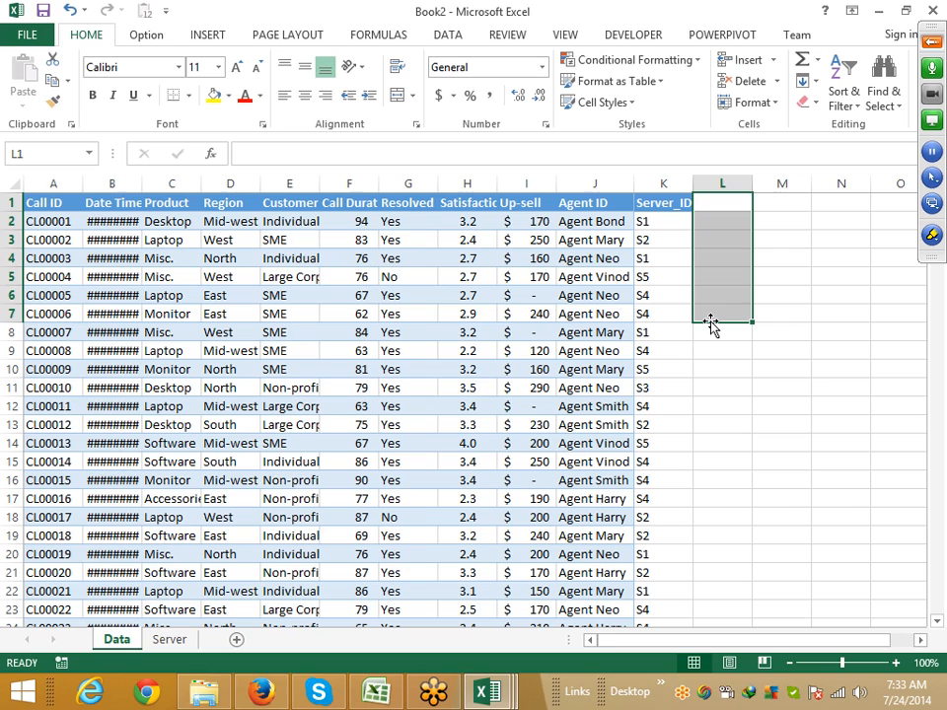
pyautogui.moveTo(786, 205); pyautogui.dragTo(784, 314)
pyautogui.moveTo(723, 205); pyautogui.dragTo(729, 445)
pyautogui.moveTo(775, 205); pyautogui.dragTo(779, 451)
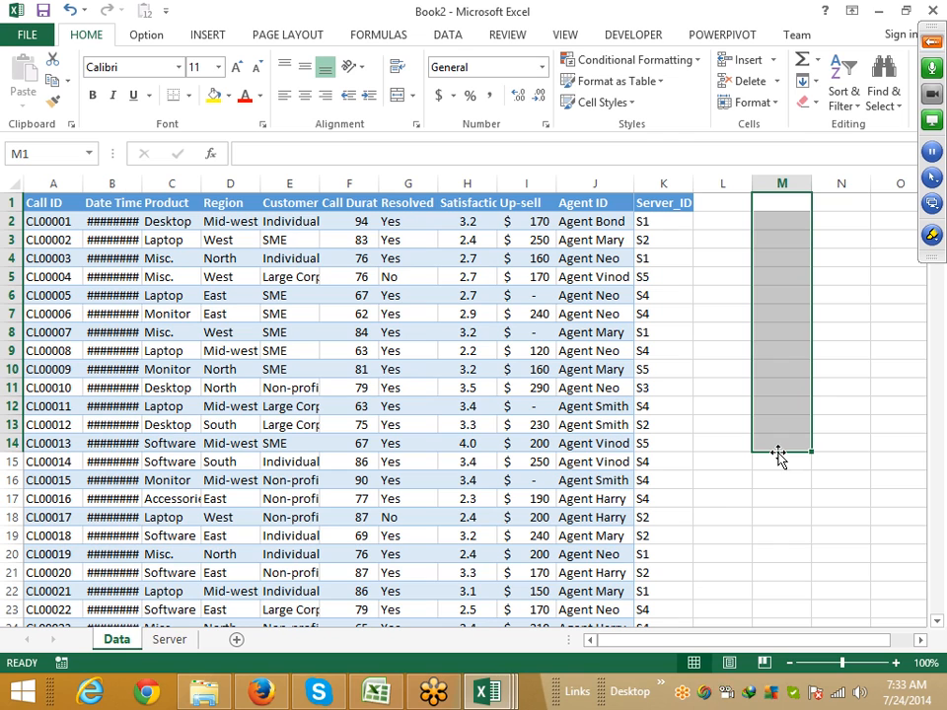
# Step: Create a PivotTable from Server range A1:C6 on a new worksheet, adding the data to the Data Model
pyautogui.click(183, 643)
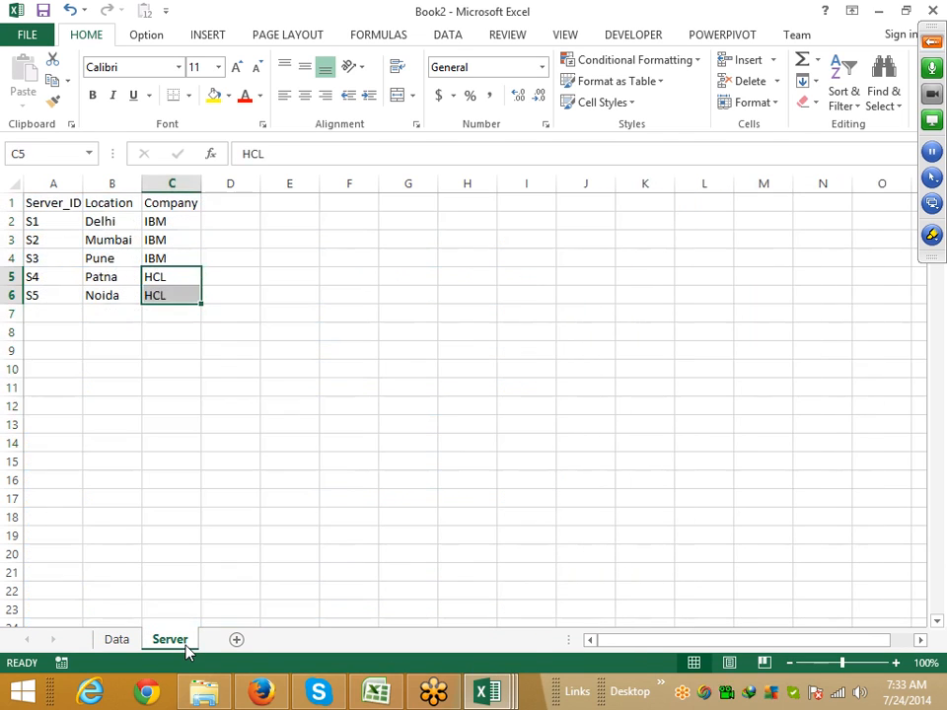
pyautogui.click(189, 480)
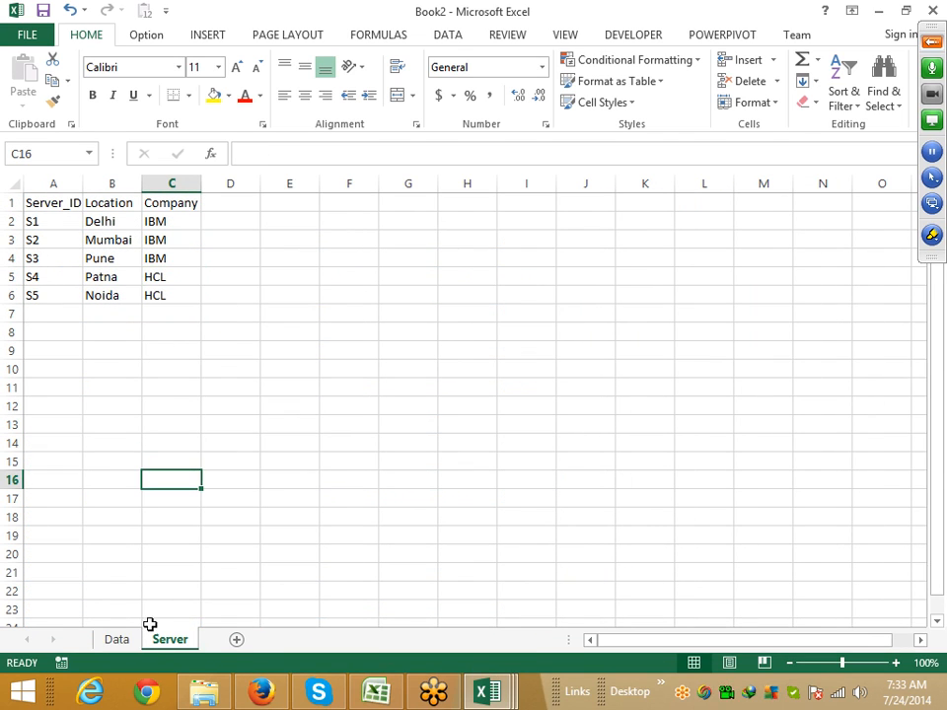
pyautogui.moveTo(38, 201); pyautogui.dragTo(165, 299)
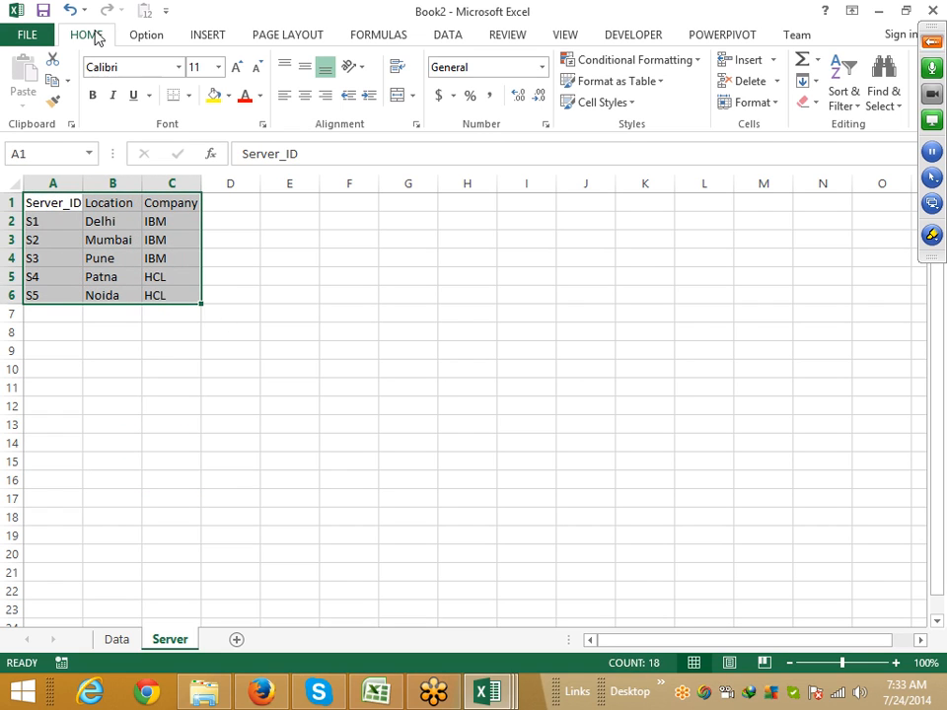
pyautogui.click(197, 38)
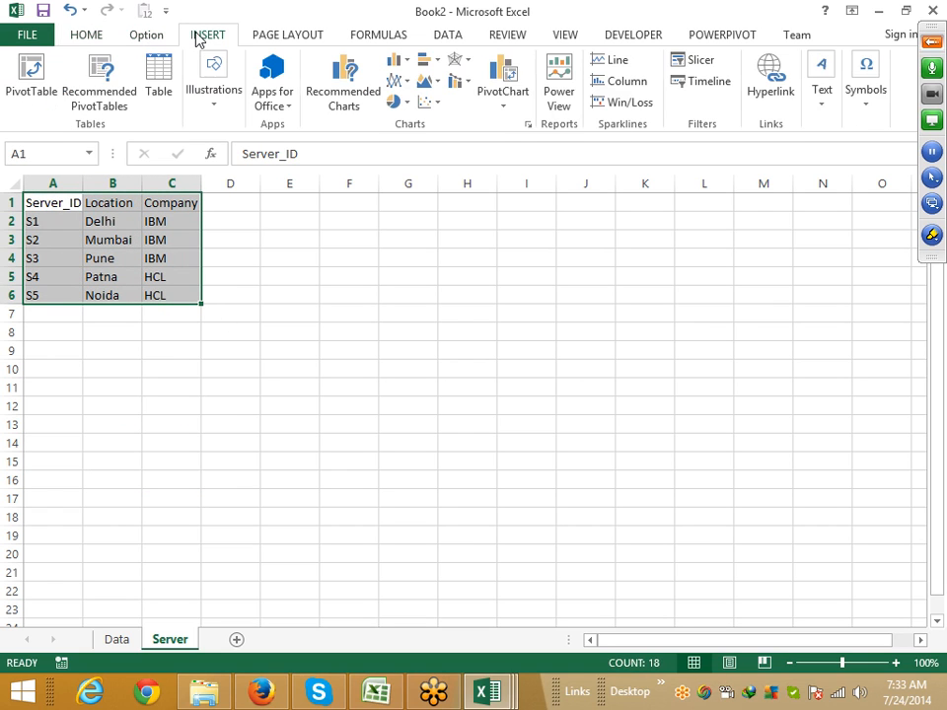
pyautogui.click(49, 100)
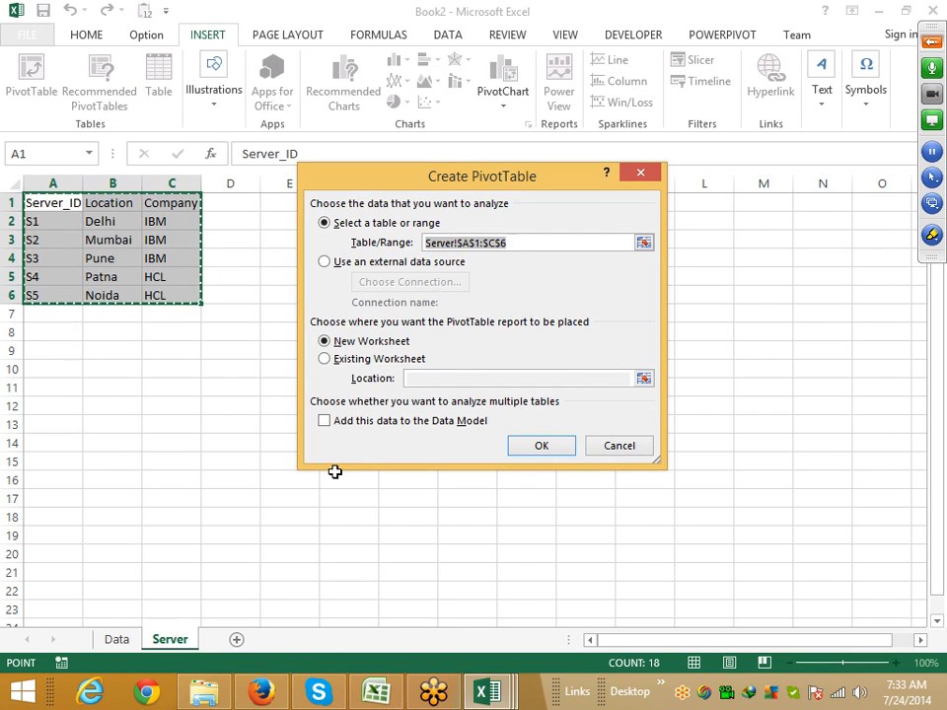
pyautogui.click(326, 423)
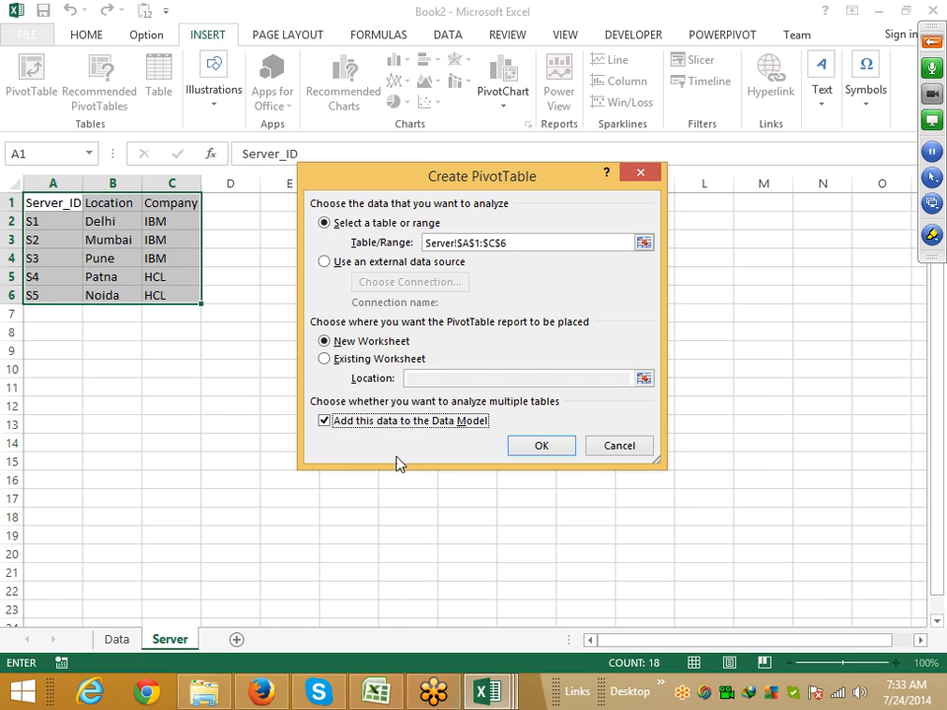
pyautogui.click(541, 446)
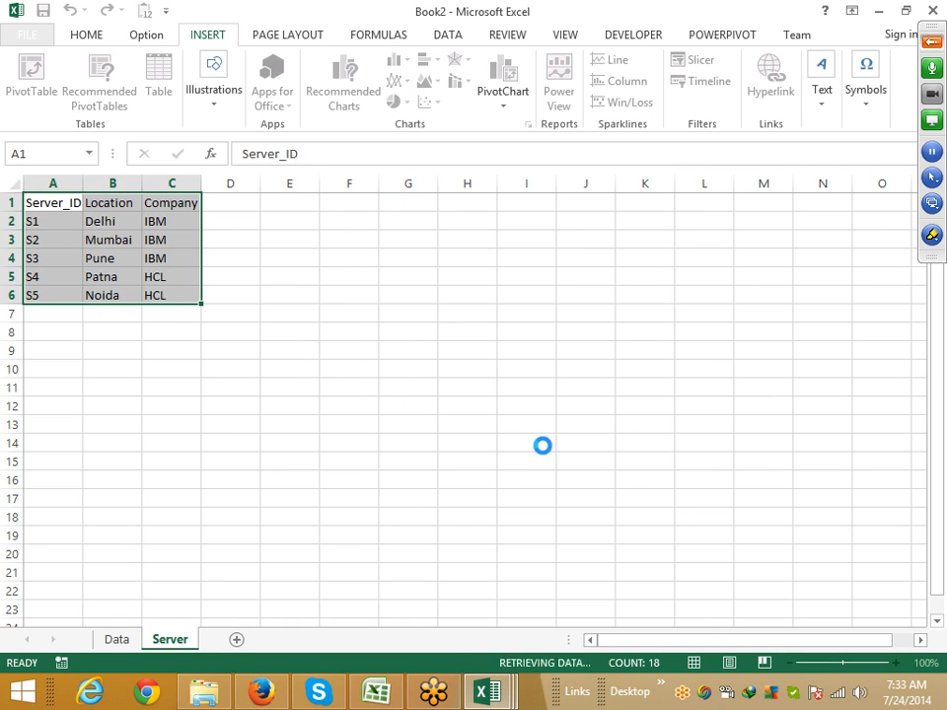
# Step: Create a PivotTable from Data range A1:K14833 on a new worksheet, adding the data to the Data Model
pyautogui.click(119, 641)
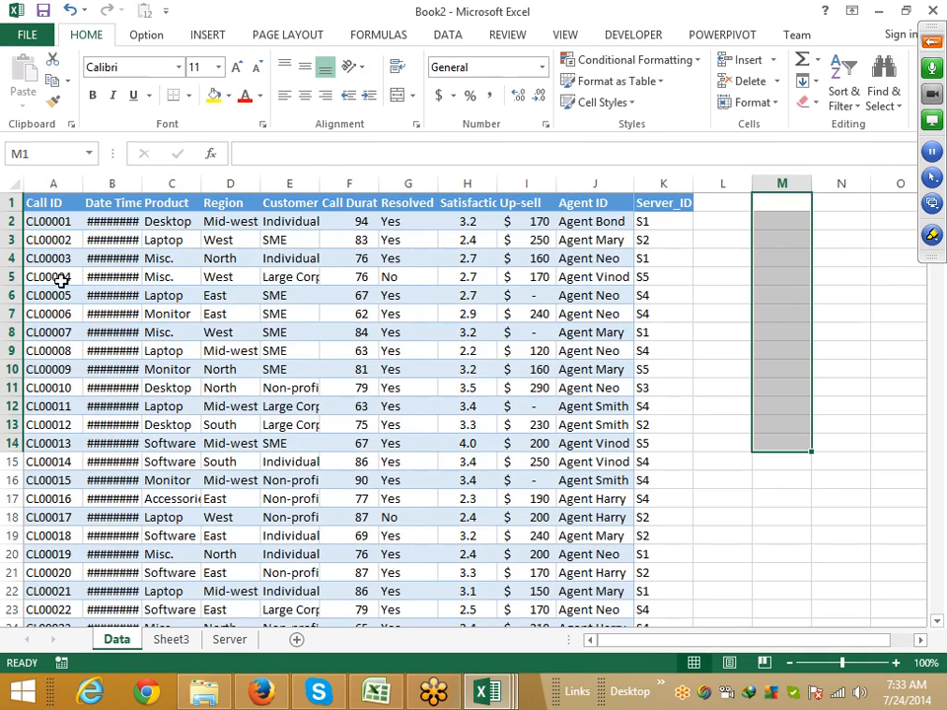
pyautogui.click(44, 205)
pyautogui.click(138, 42)
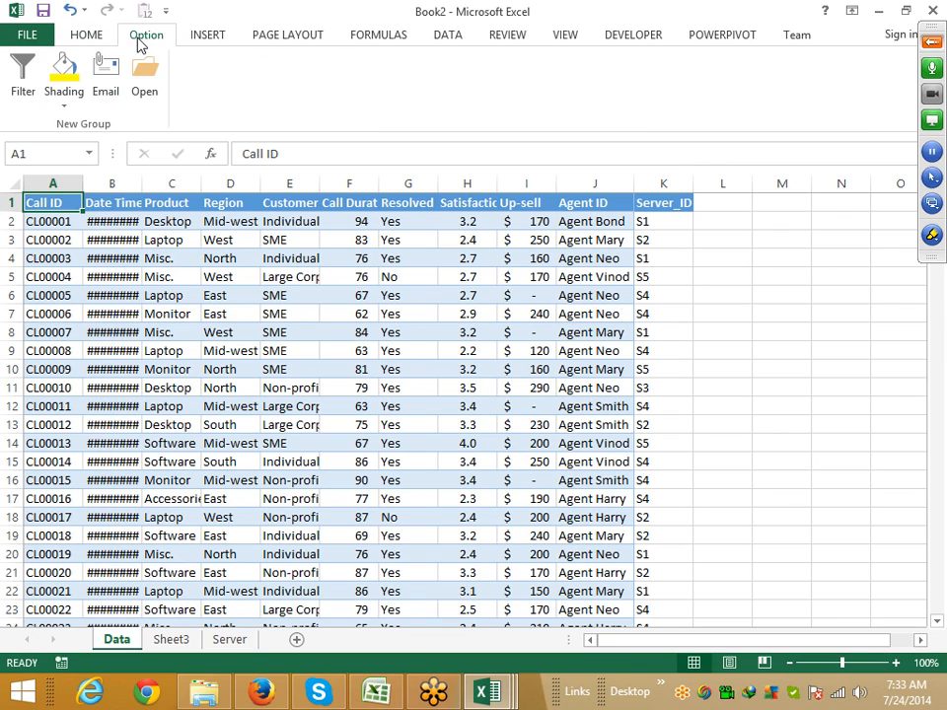
pyautogui.click(212, 42)
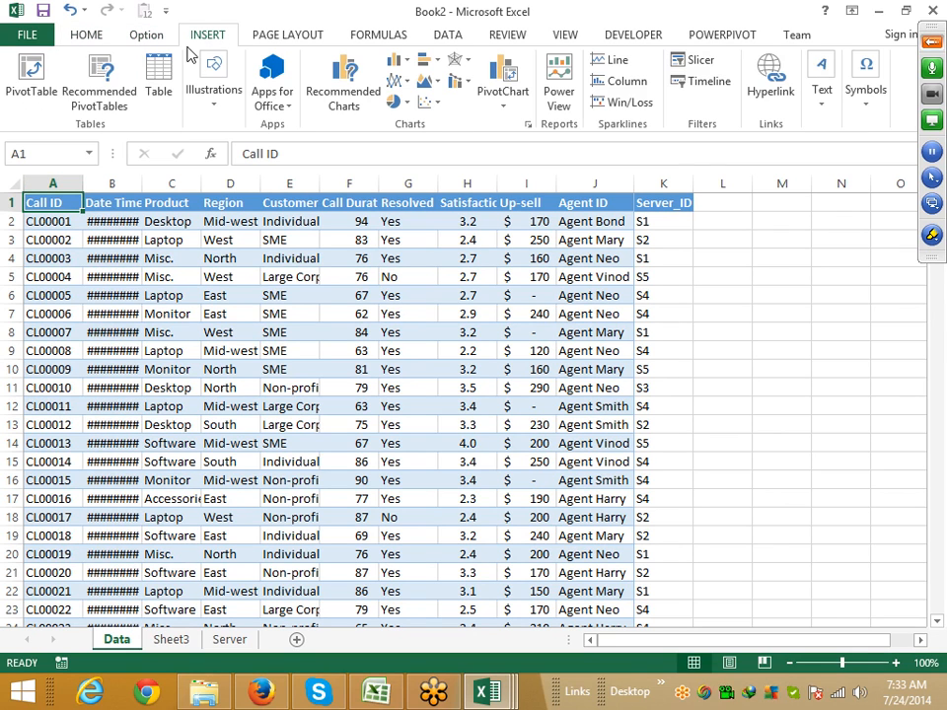
pyautogui.click(47, 92)
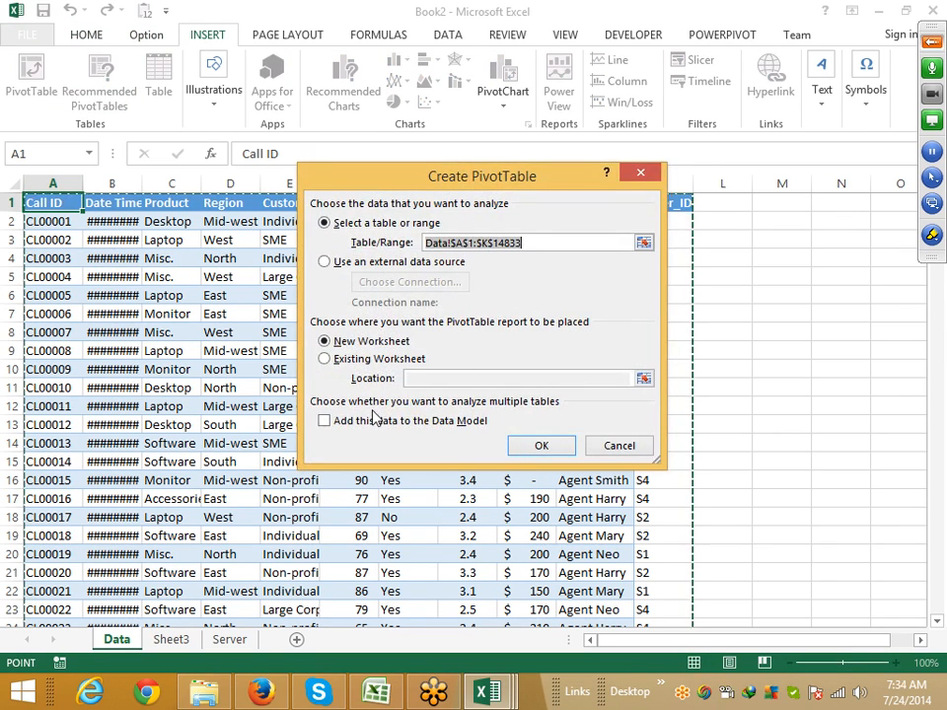
pyautogui.click(363, 425)
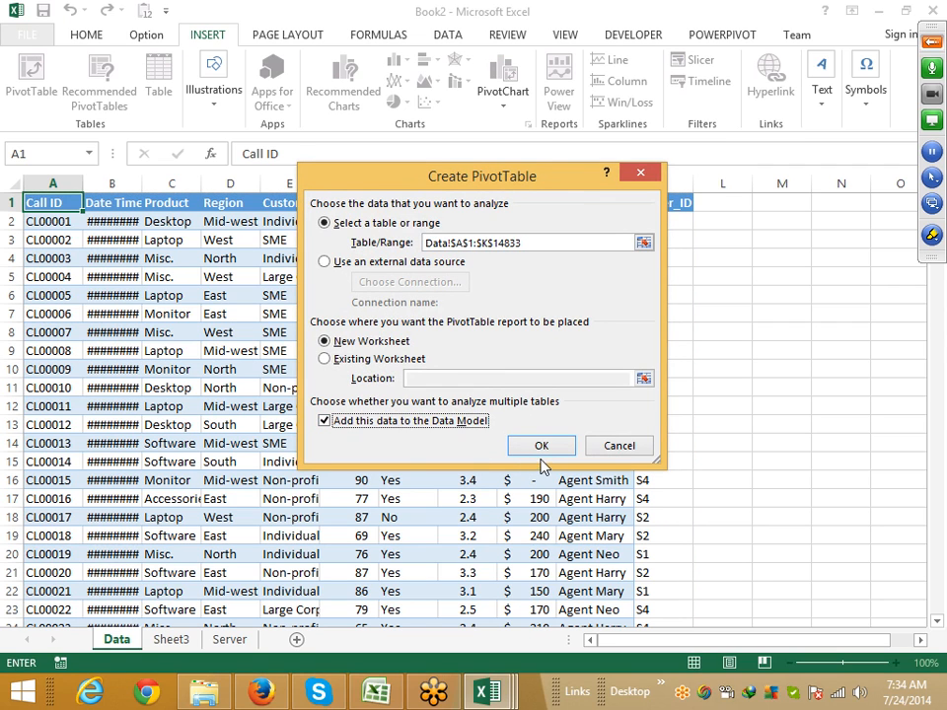
pyautogui.click(541, 448)
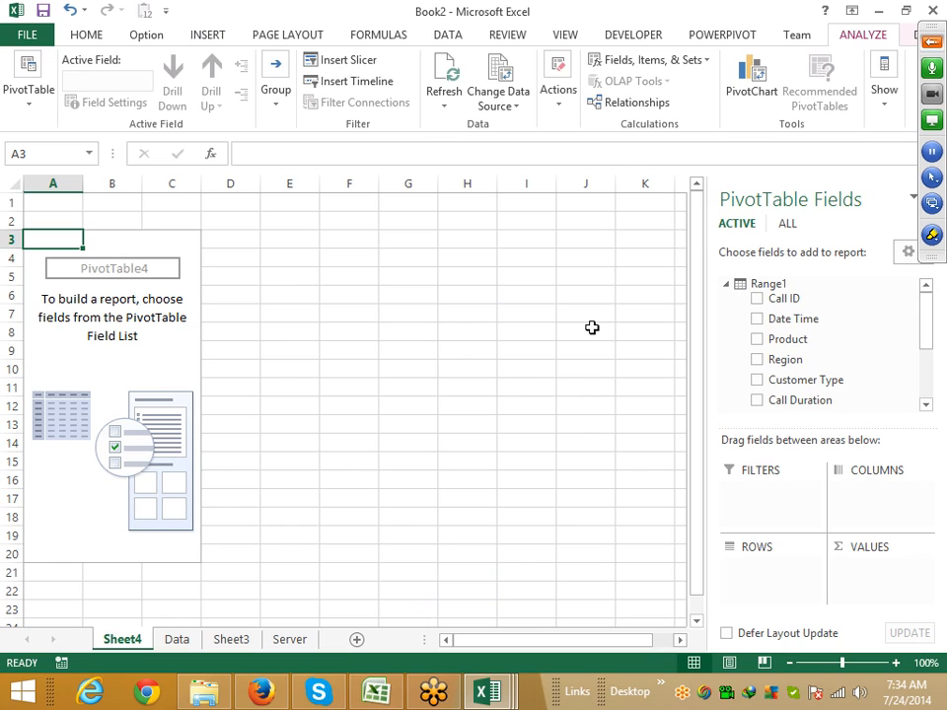
# Step: Begin a new table relationship with Range as the table and Server_ID as its foreign column
pyautogui.click(624, 110)
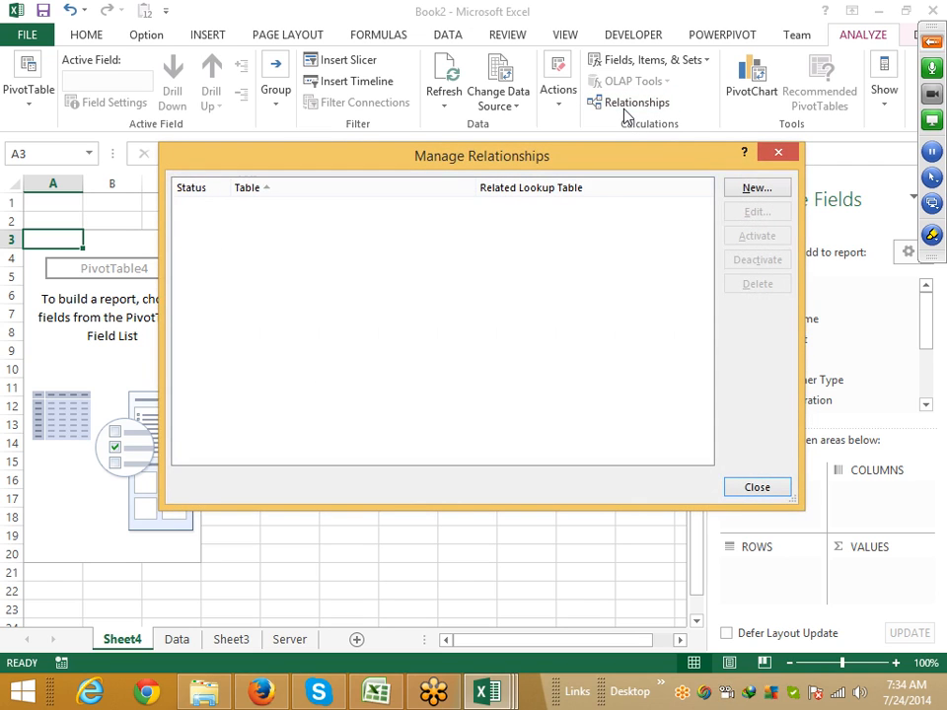
pyautogui.click(756, 187)
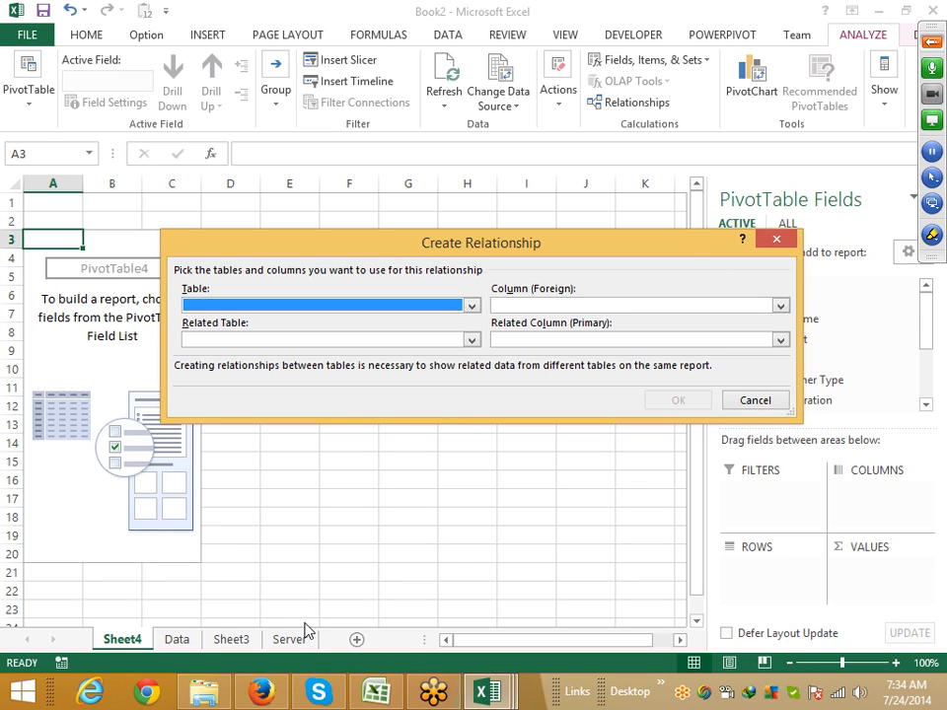
pyautogui.click(295, 307)
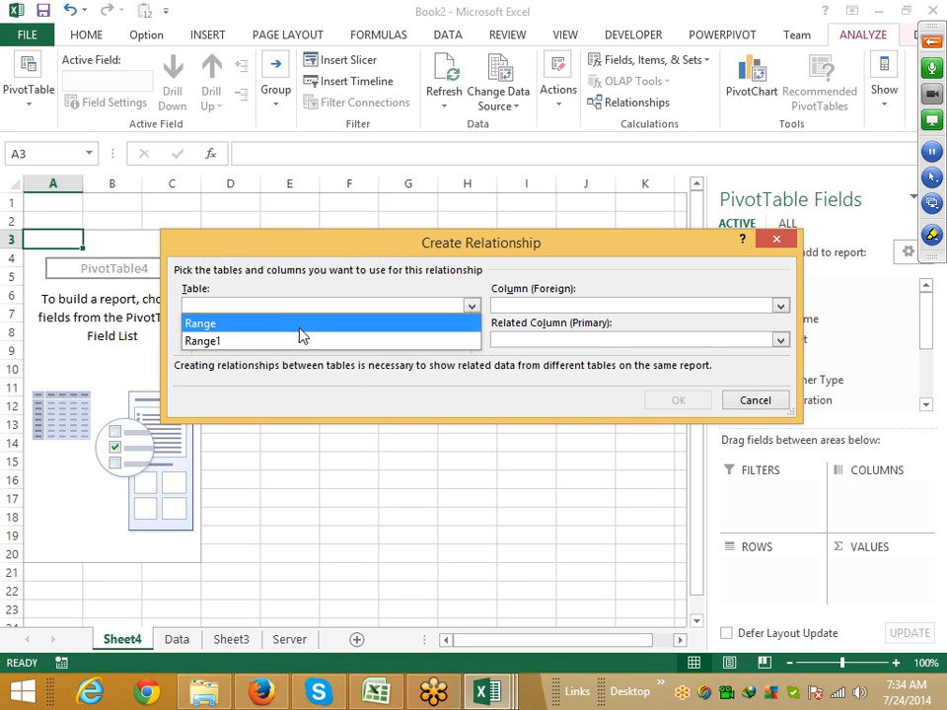
pyautogui.click(300, 326)
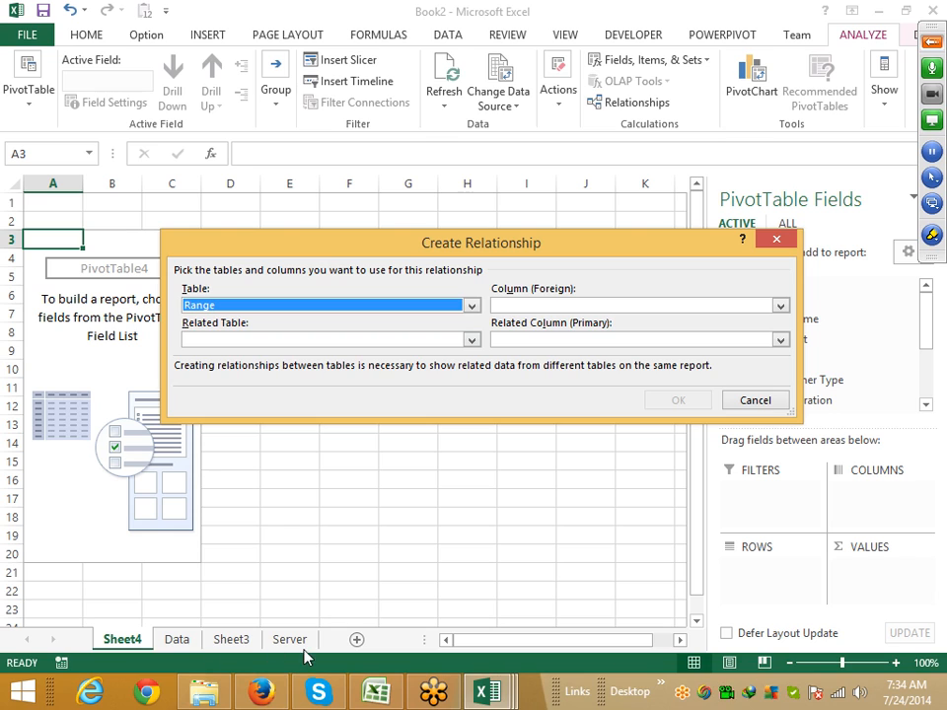
pyautogui.click(500, 307)
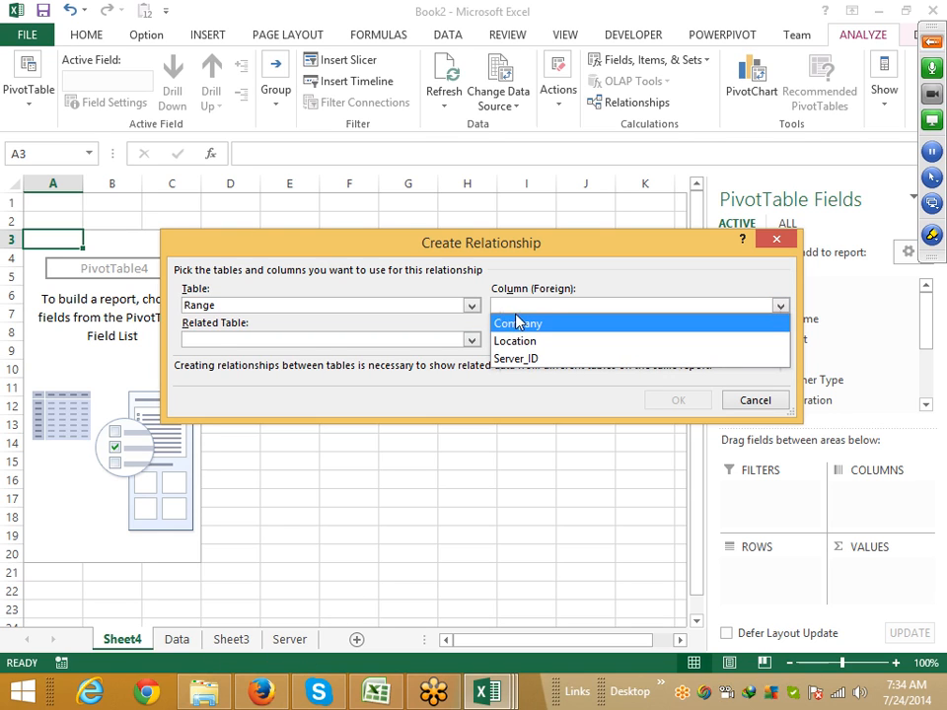
pyautogui.click(523, 358)
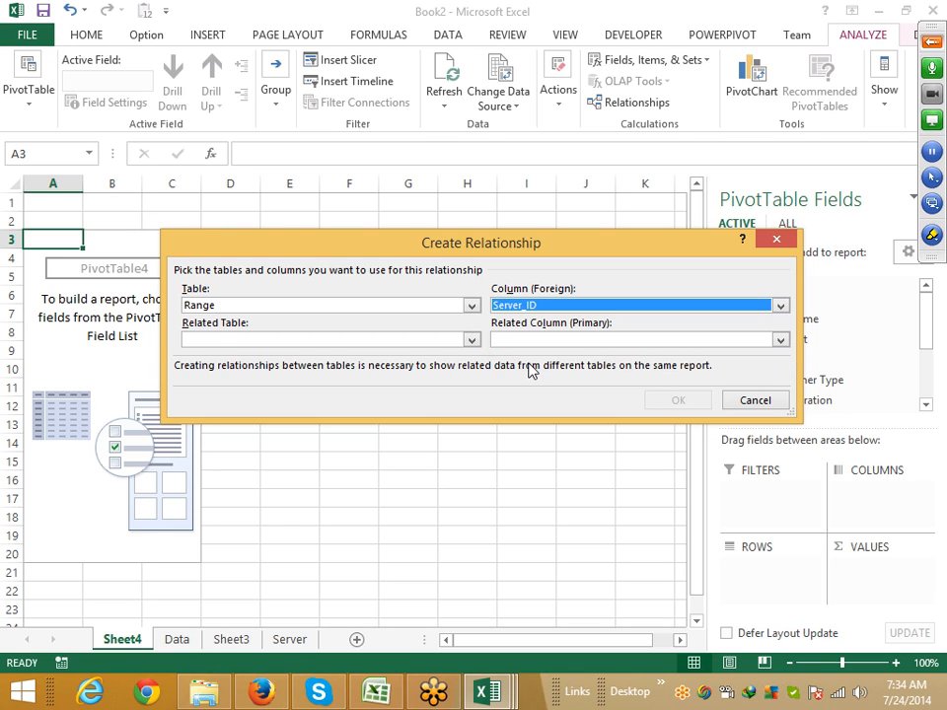
# Step: Set Range1 as the related table with Agent ID as its primary column, and create the relationship
pyautogui.click(313, 341)
pyautogui.click(308, 377)
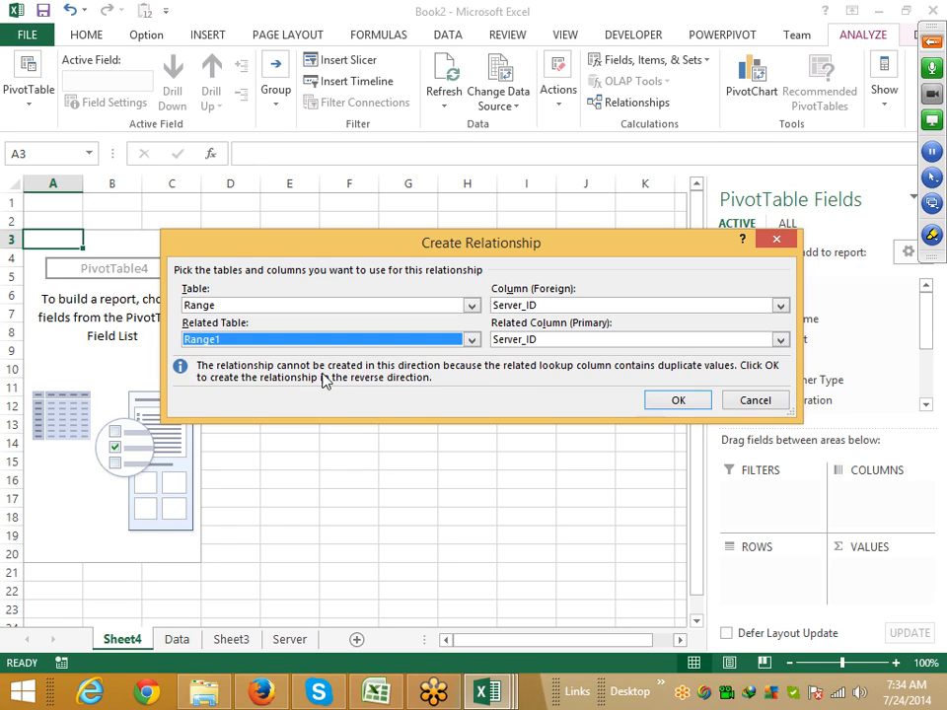
pyautogui.click(535, 342)
pyautogui.click(535, 357)
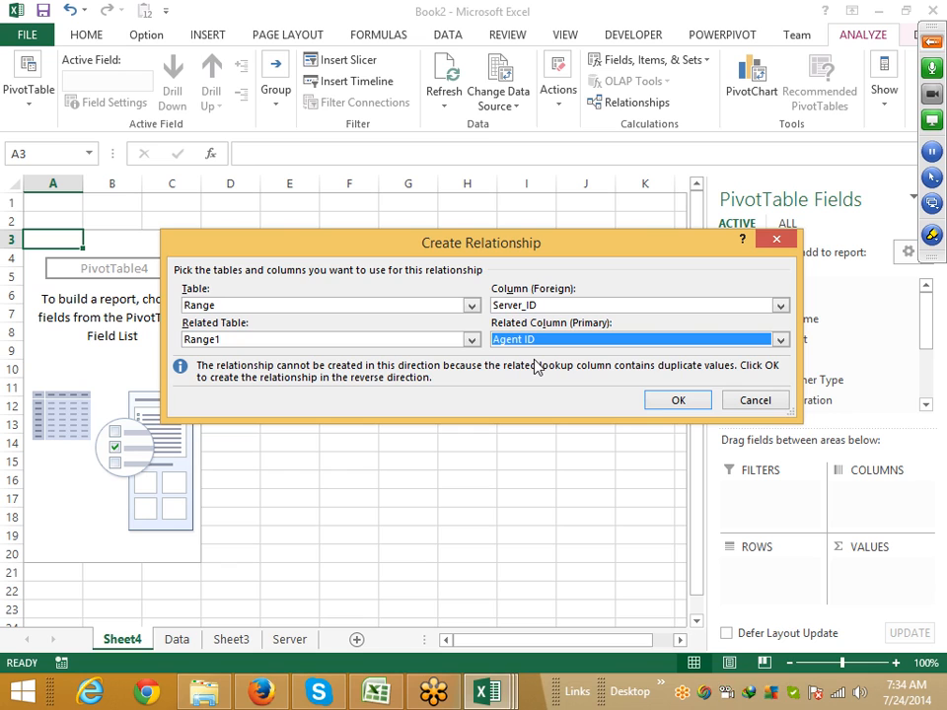
pyautogui.click(679, 399)
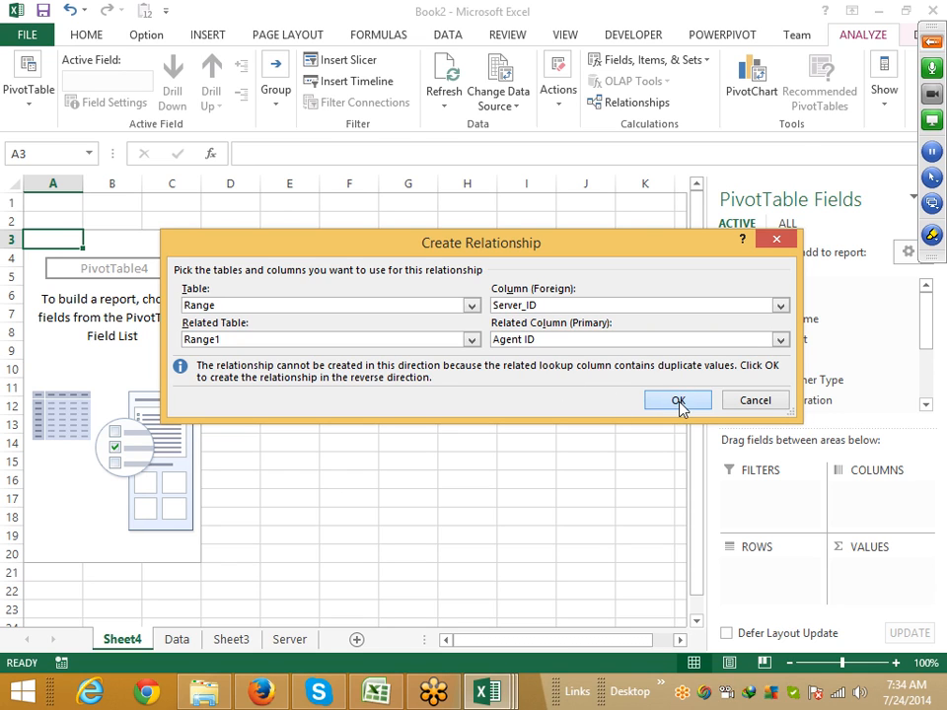
pyautogui.click(742, 490)
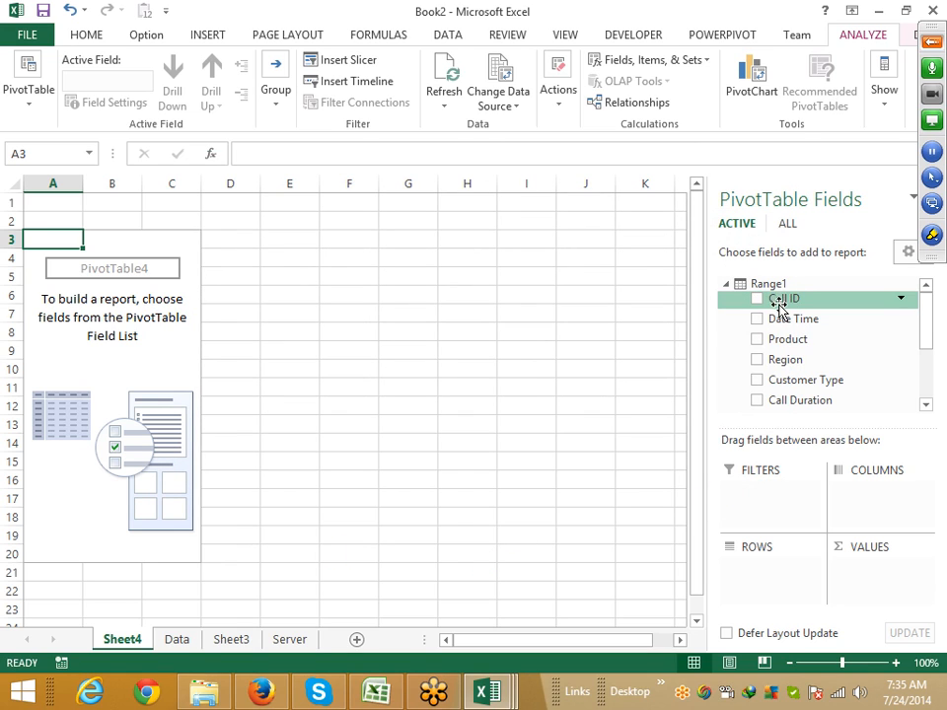
# Step: Show the fields of all tables, placing Location from Range in the rows and Call ID from Range1 in the values
pyautogui.click(786, 225)
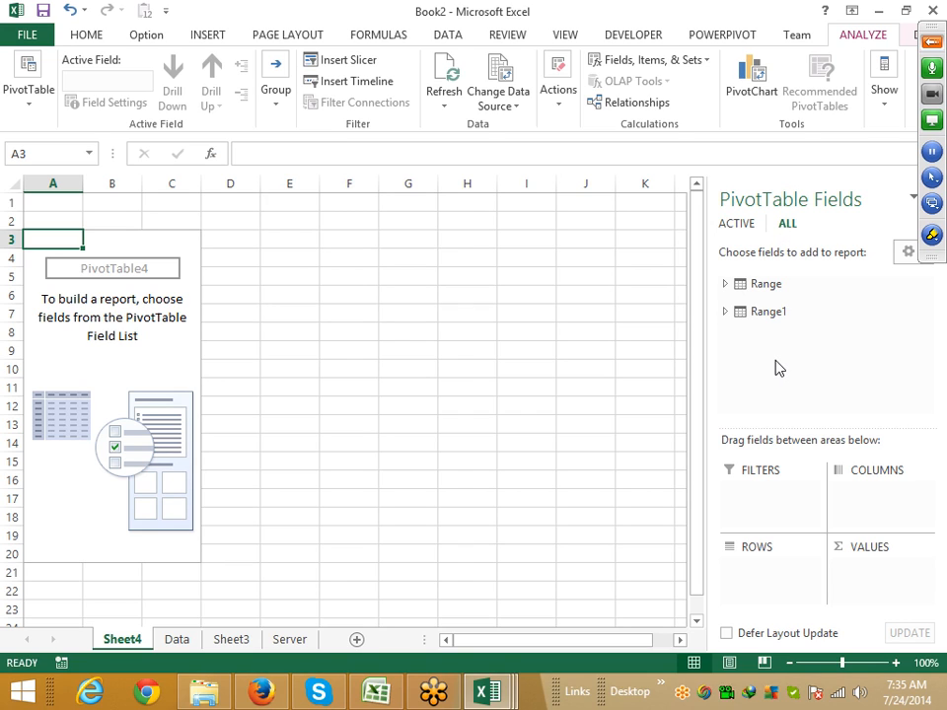
pyautogui.click(725, 285)
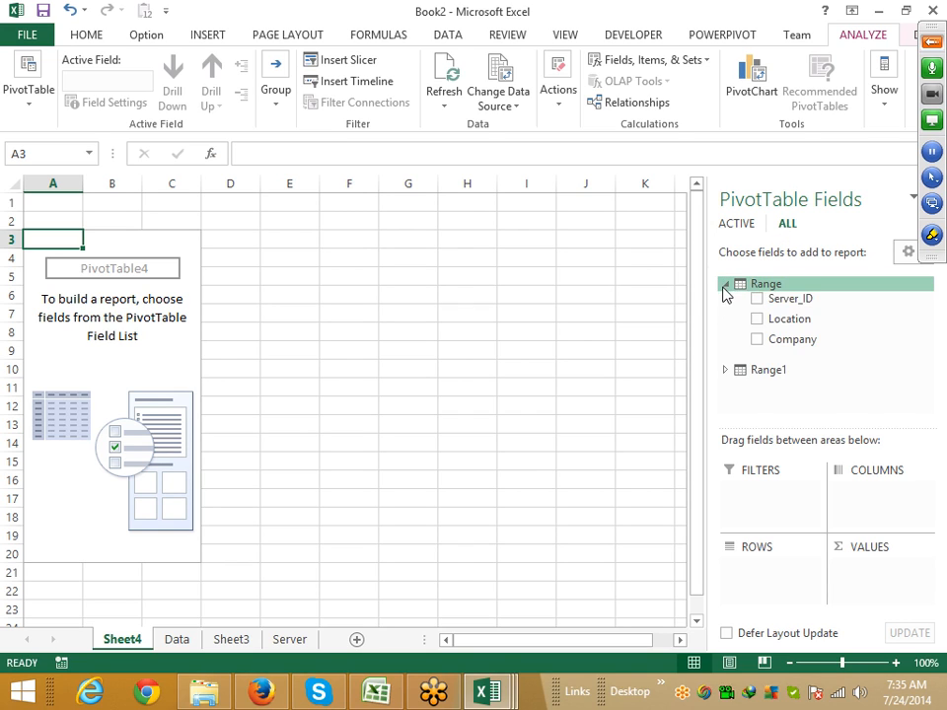
pyautogui.moveTo(775, 331); pyautogui.dragTo(795, 590)
pyautogui.click(725, 369)
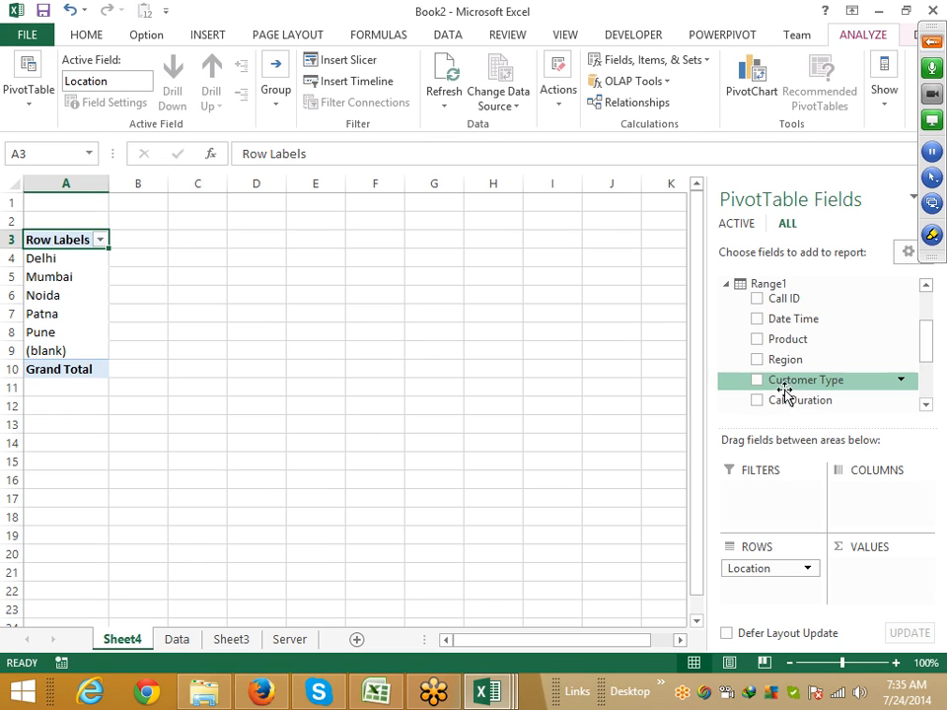
pyautogui.moveTo(790, 304); pyautogui.dragTo(877, 596)
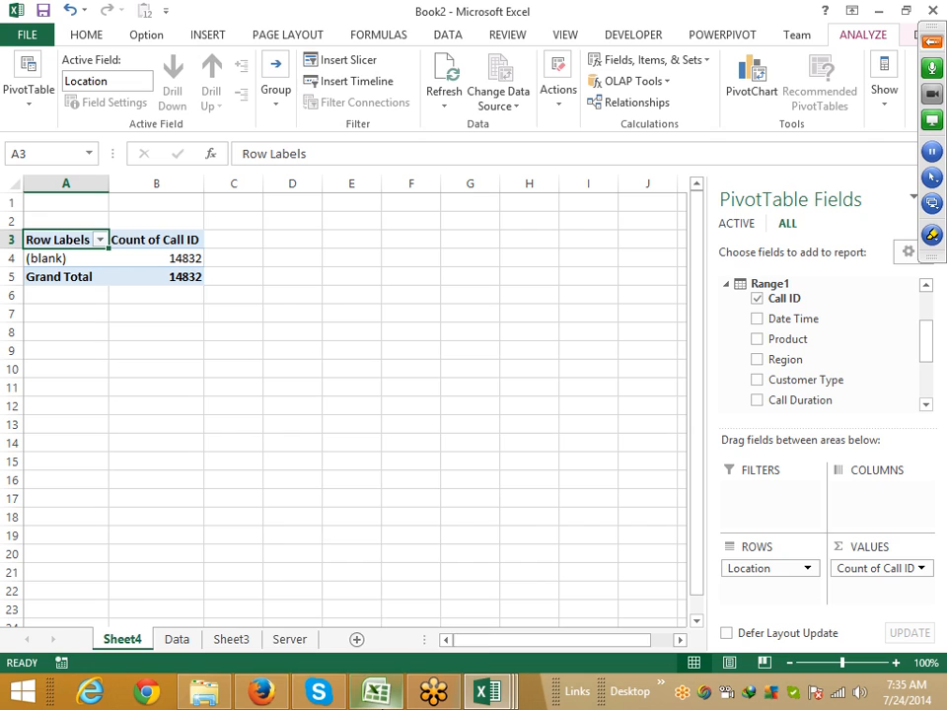
# Step: Replace Call ID with Up-sell from Range1 in the PivotTable's values area
pyautogui.moveTo(376, 691)
pyautogui.moveTo(931, 372)
pyautogui.mouseDown()
pyautogui.moveTo(931, 333)
pyautogui.moveTo(933, 432)
pyautogui.moveTo(932, 359)
pyautogui.mouseUp()
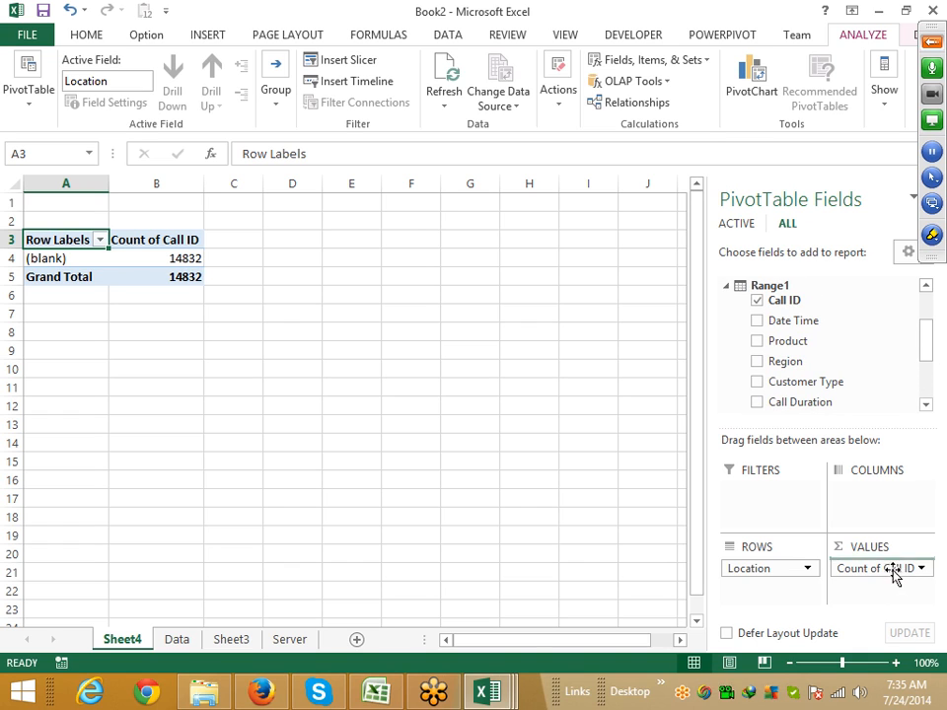
pyautogui.moveTo(893, 575); pyautogui.dragTo(888, 407)
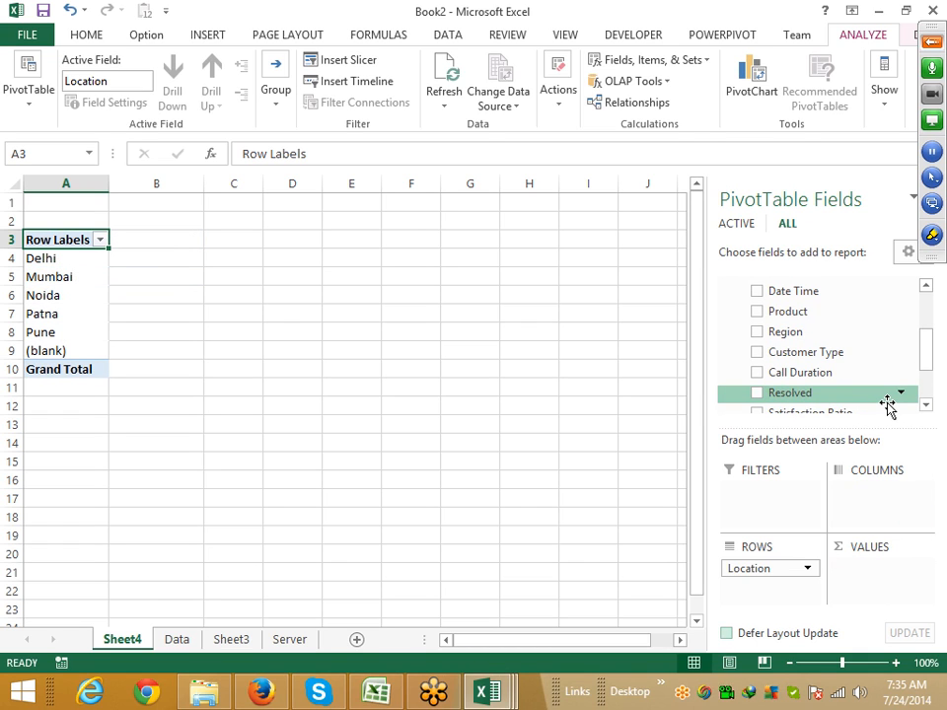
pyautogui.moveTo(926, 361); pyautogui.dragTo(927, 382)
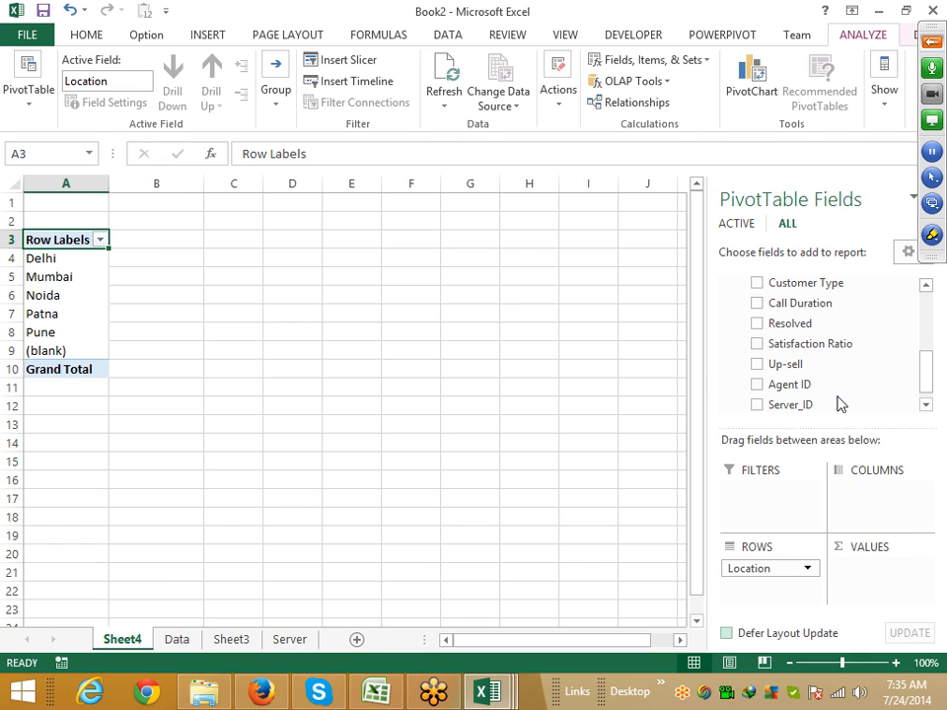
pyautogui.moveTo(823, 370)
pyautogui.mouseDown()
pyautogui.moveTo(892, 561)
pyautogui.moveTo(884, 583)
pyautogui.moveTo(836, 523)
pyautogui.moveTo(820, 376)
pyautogui.mouseUp()
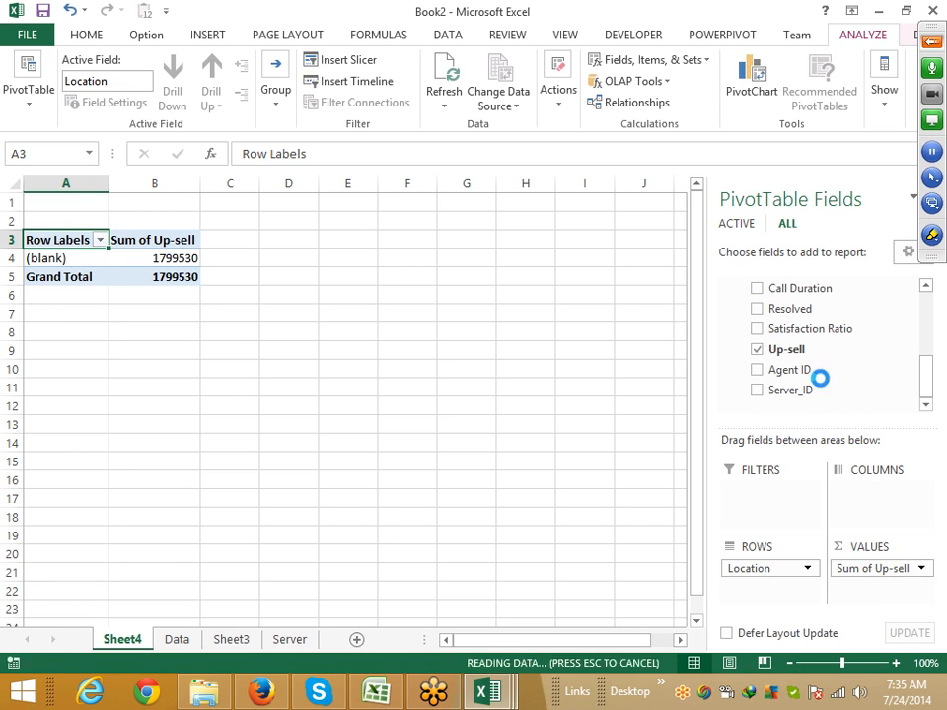
# Step: Compare the Server_ID entries on the Data sheet with the lookup table on the Server sheet
pyautogui.click(197, 642)
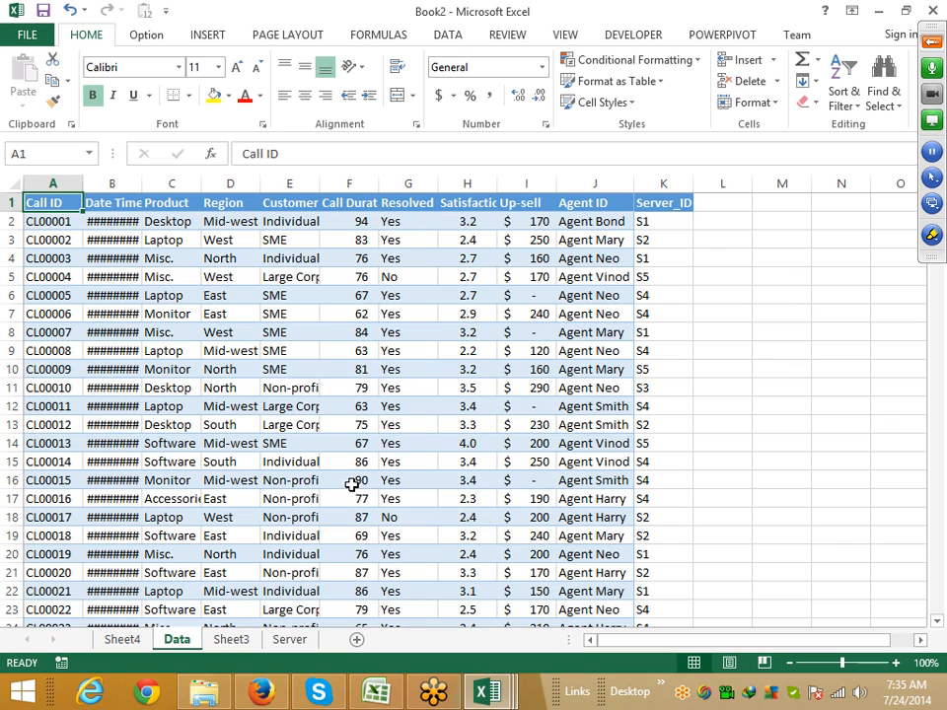
pyautogui.click(585, 311)
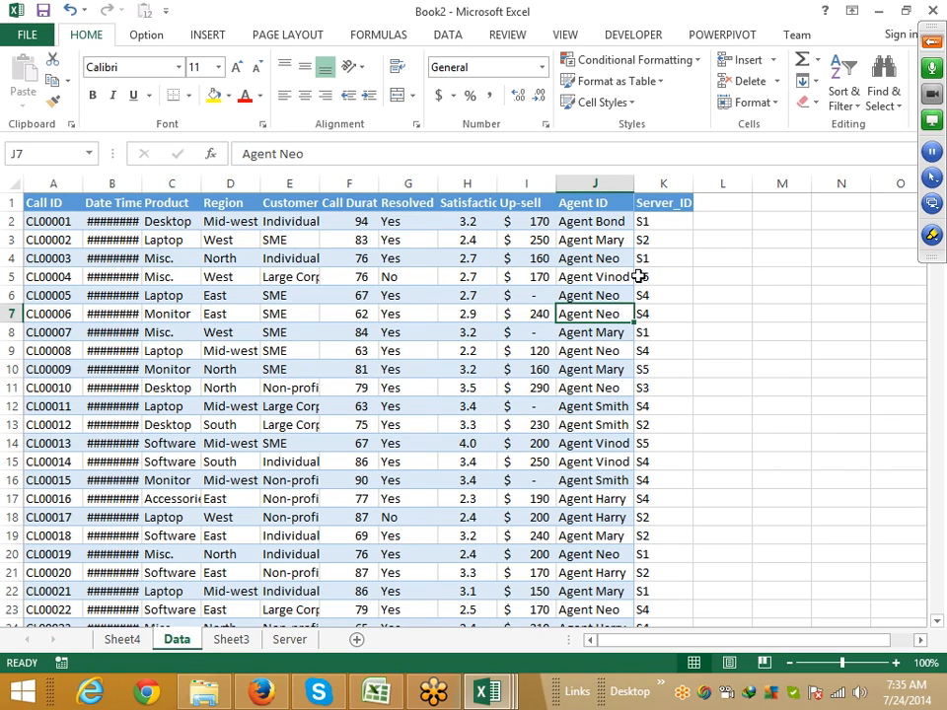
pyautogui.click(639, 278)
pyautogui.moveTo(640, 278); pyautogui.dragTo(128, 277)
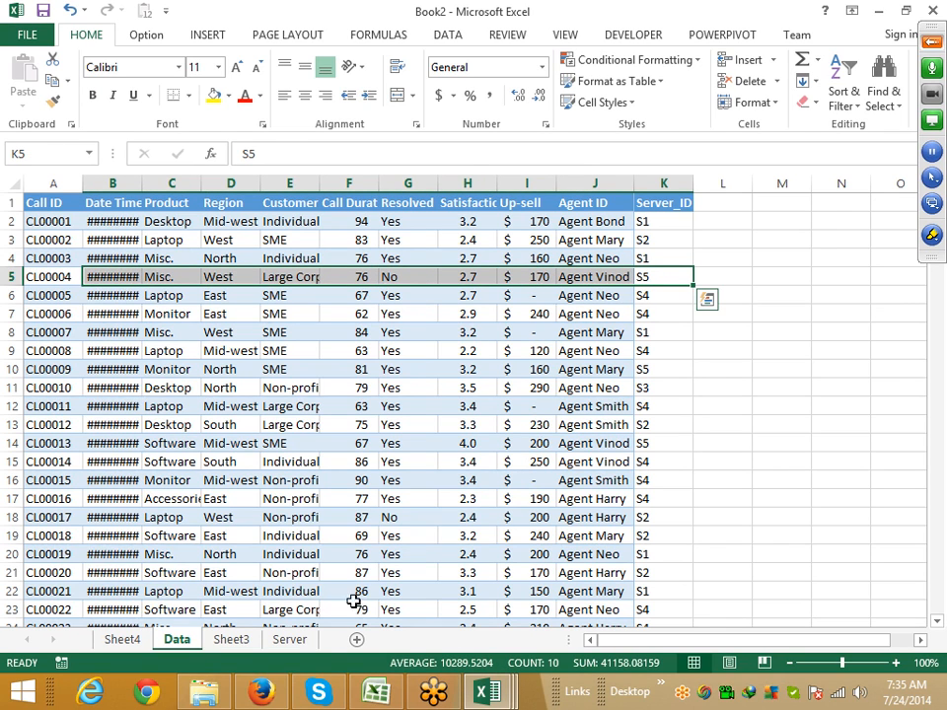
pyautogui.click(228, 641)
pyautogui.click(287, 641)
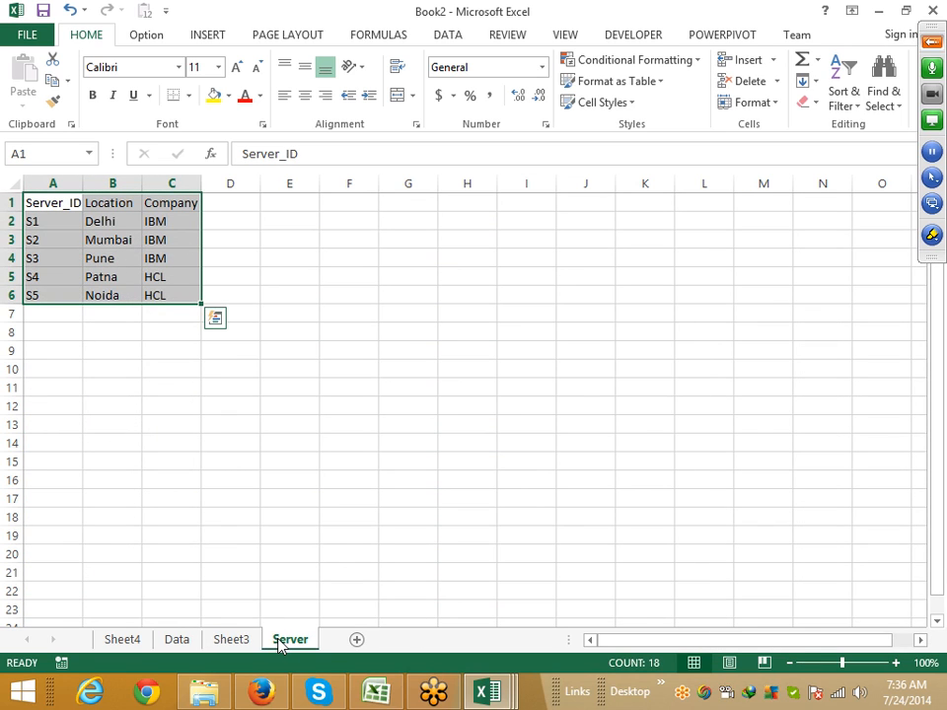
pyautogui.moveTo(91, 388); pyautogui.dragTo(91, 375)
pyautogui.click(130, 643)
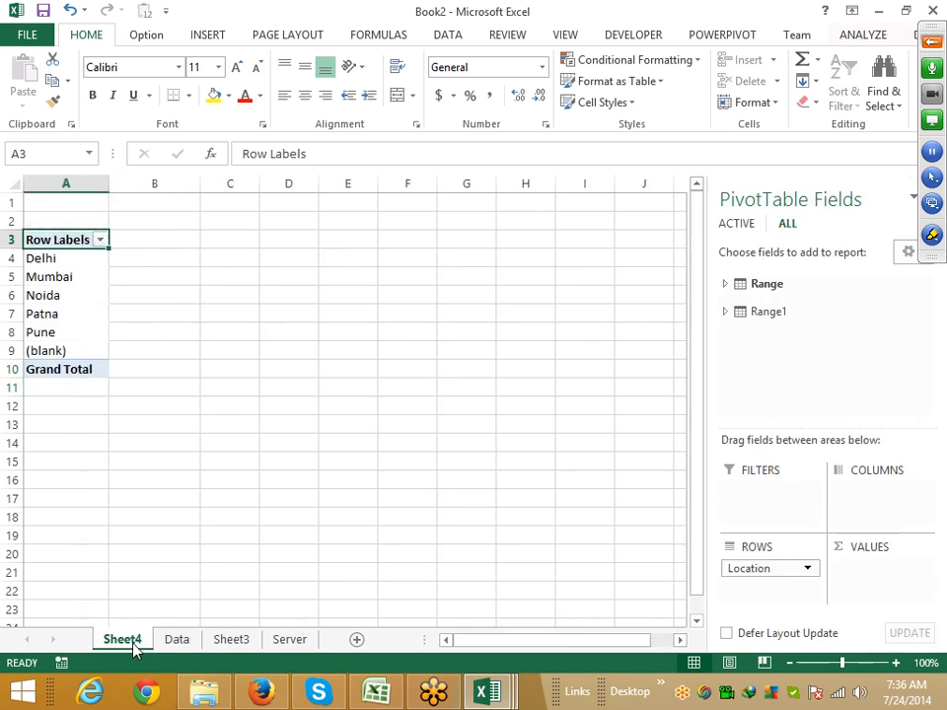
pyautogui.click(168, 641)
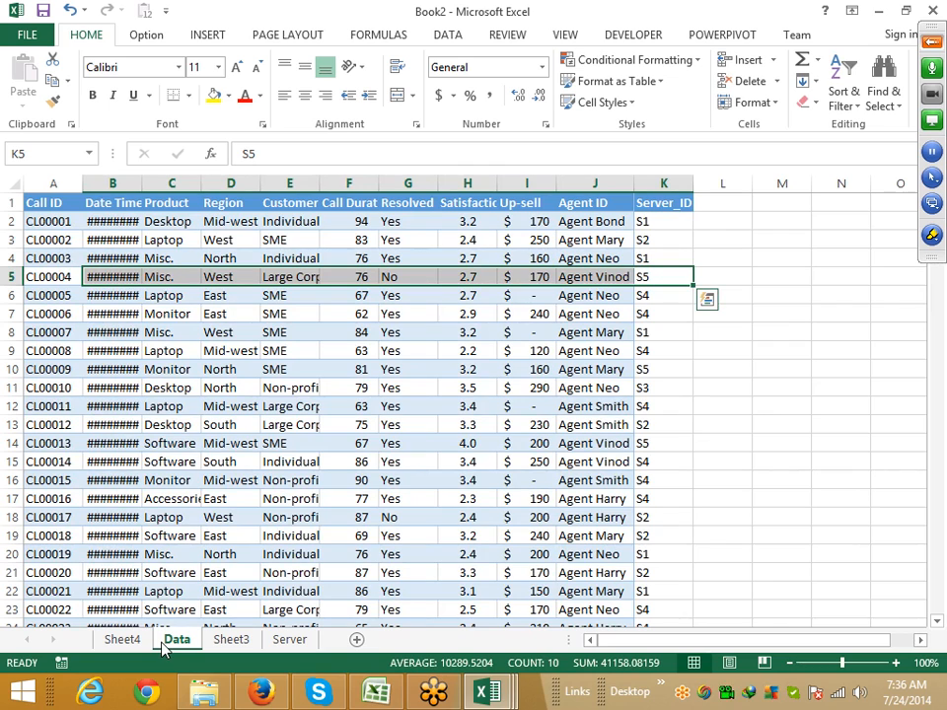
pyautogui.click(289, 641)
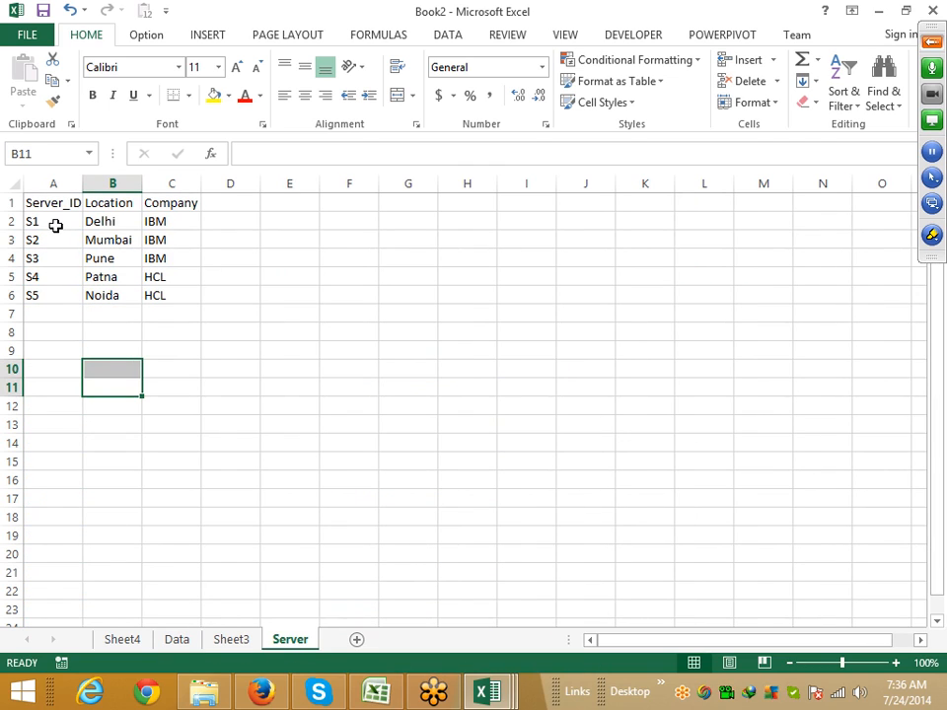
pyautogui.click(56, 226)
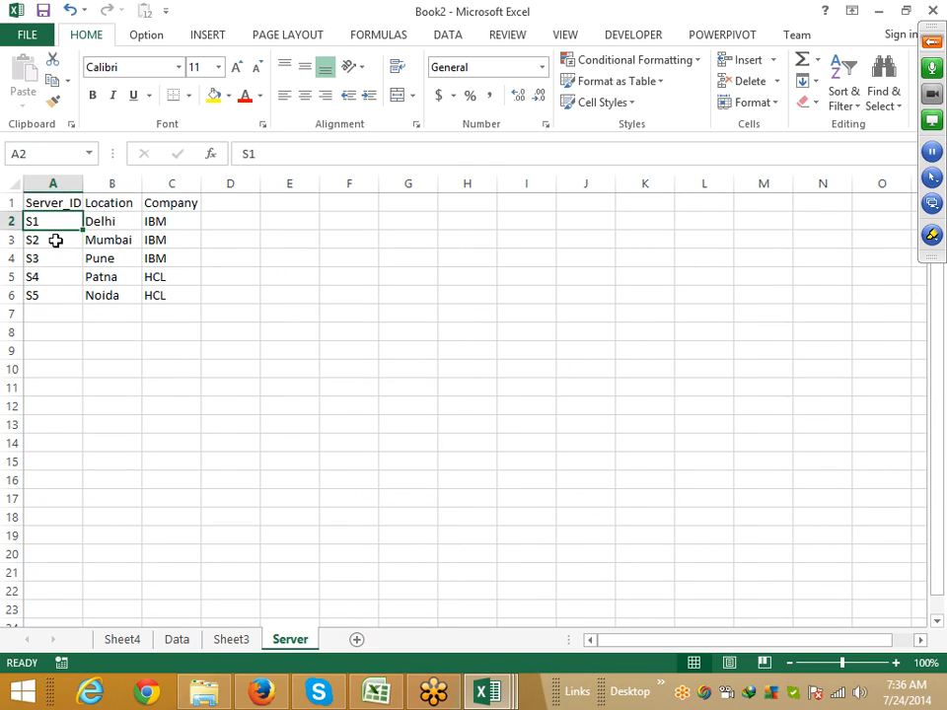
# Step: Replace Location with Server_ID from Range in the rows of the PivotTable on Sheet4
pyautogui.click(135, 637)
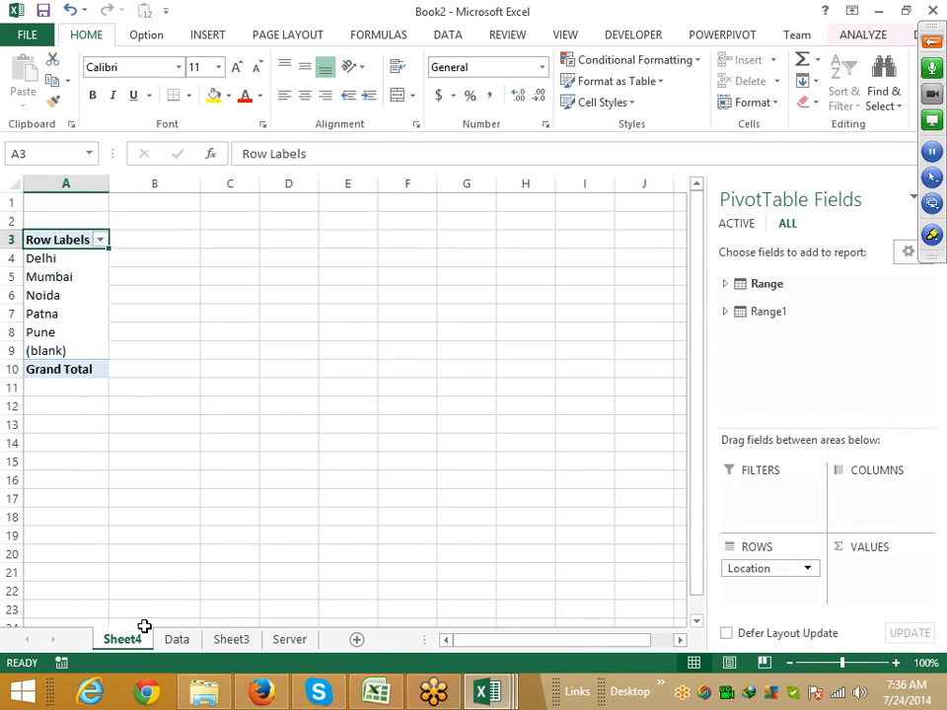
pyautogui.click(727, 283)
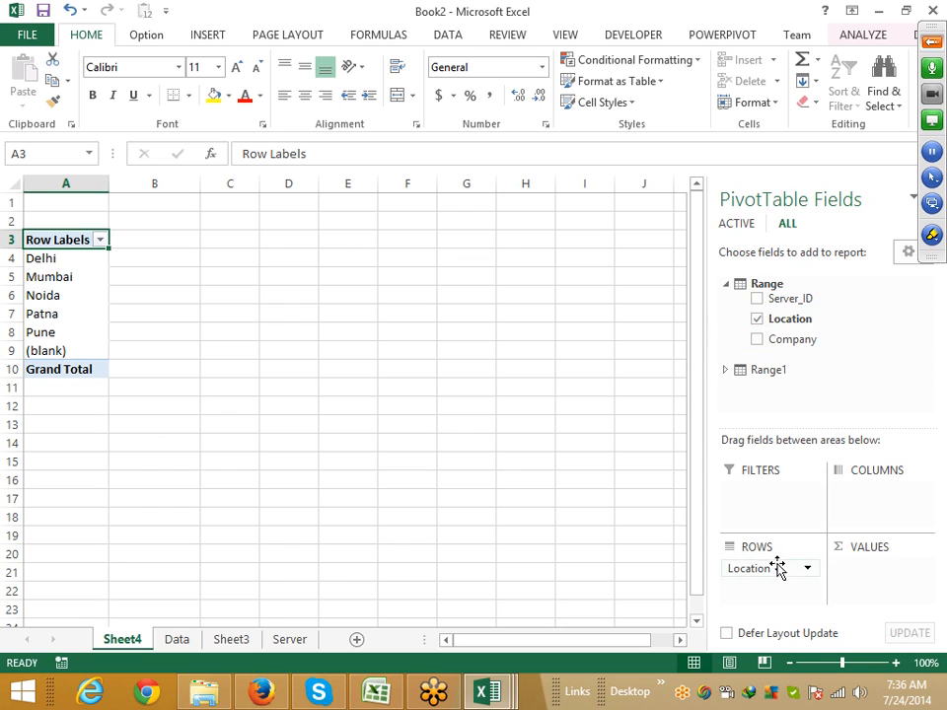
pyautogui.moveTo(752, 572); pyautogui.dragTo(831, 339)
pyautogui.moveTo(795, 298); pyautogui.dragTo(758, 600)
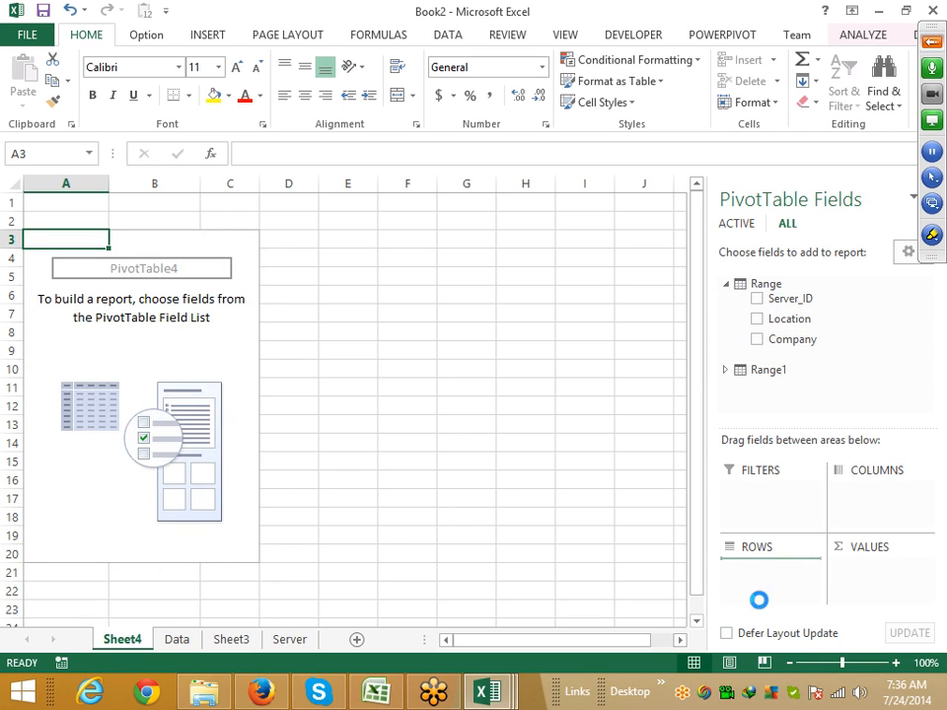
# Step: Add Up-sell from Range1 to the PivotTable's values area as a sum
pyautogui.click(727, 371)
pyautogui.scroll(-2, 765, 395)
pyautogui.scroll(-1, 789, 404)
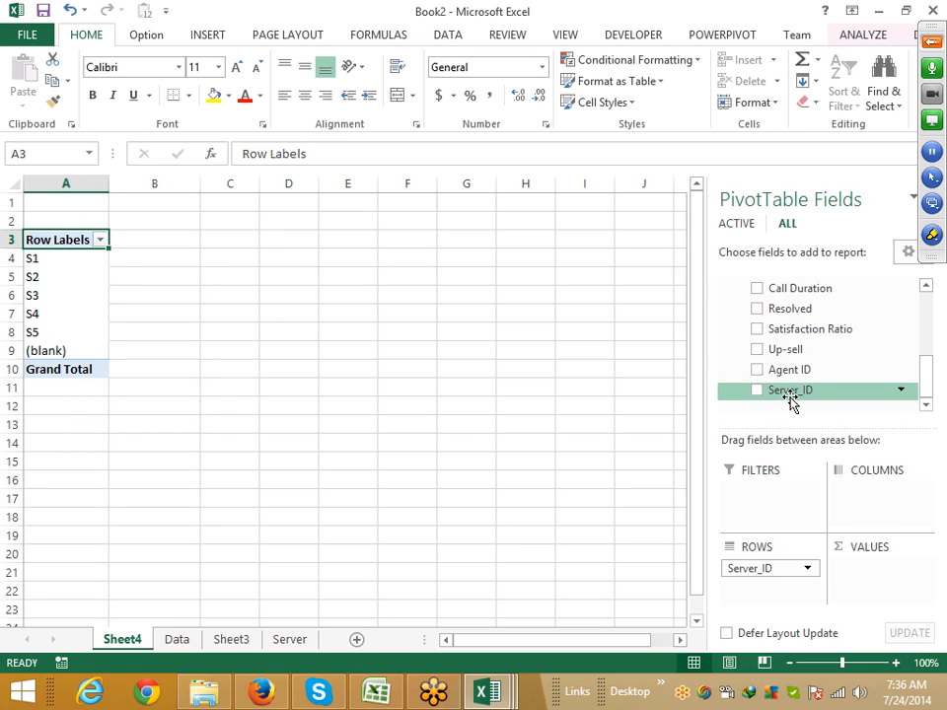
pyautogui.moveTo(801, 357); pyautogui.dragTo(865, 571)
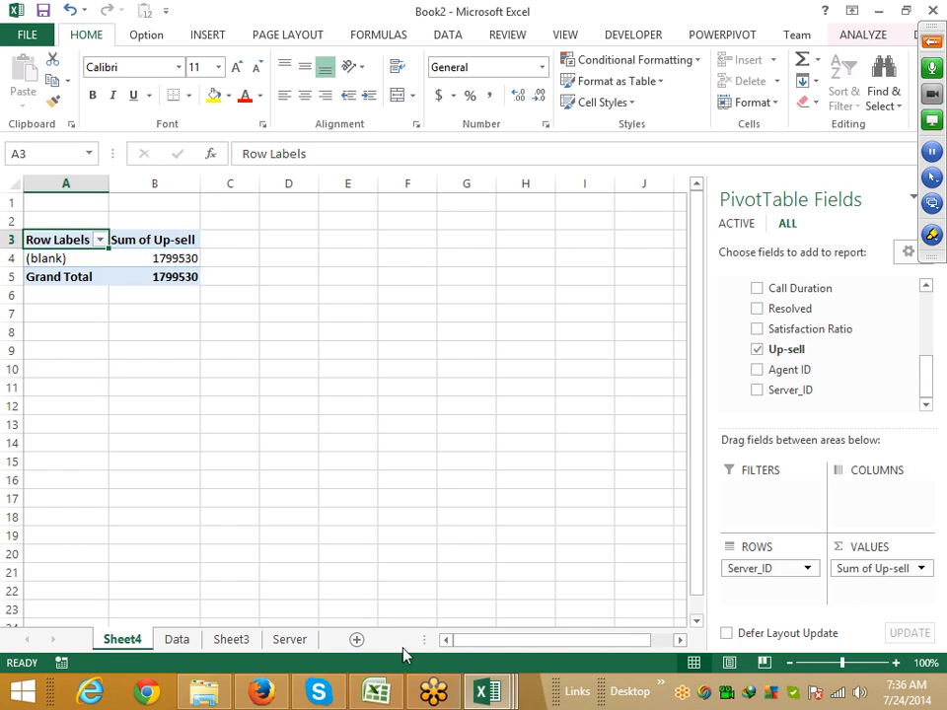
# Step: Examine the Agent ID and Server_ID columns in the call records on the Data sheet
pyautogui.click(178, 641)
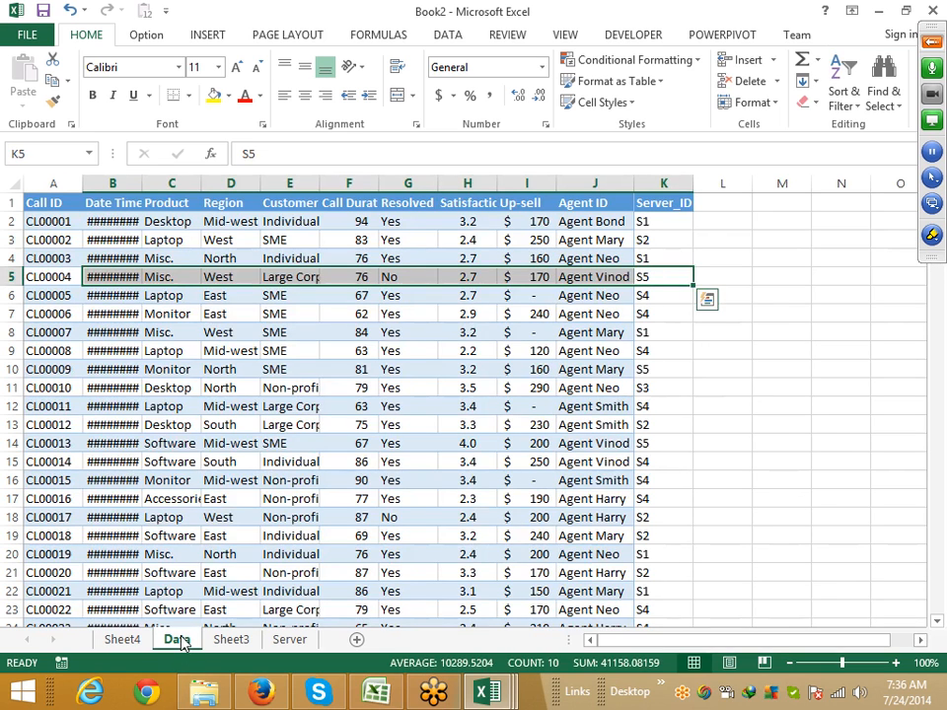
pyautogui.moveTo(390, 333); pyautogui.dragTo(463, 333)
pyautogui.click(609, 241)
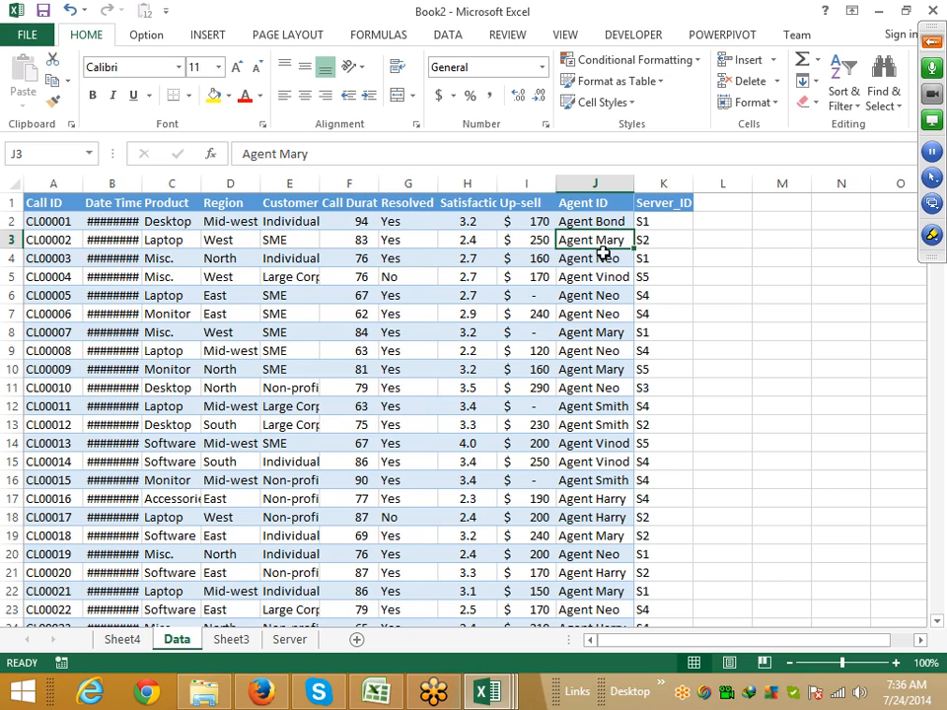
pyautogui.click(619, 277)
pyautogui.click(627, 256)
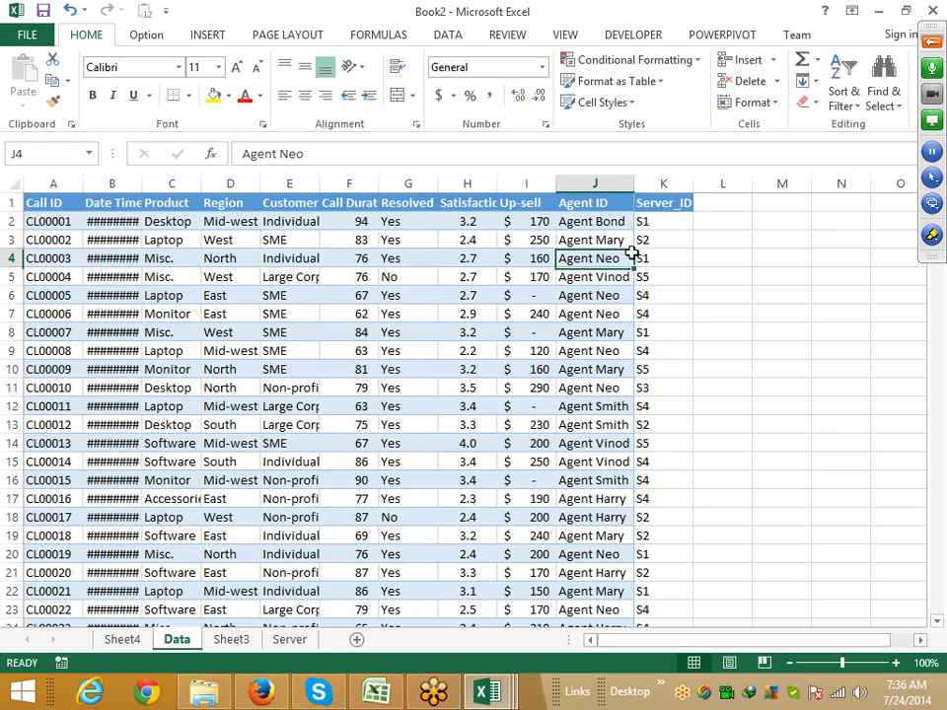
pyautogui.click(643, 242)
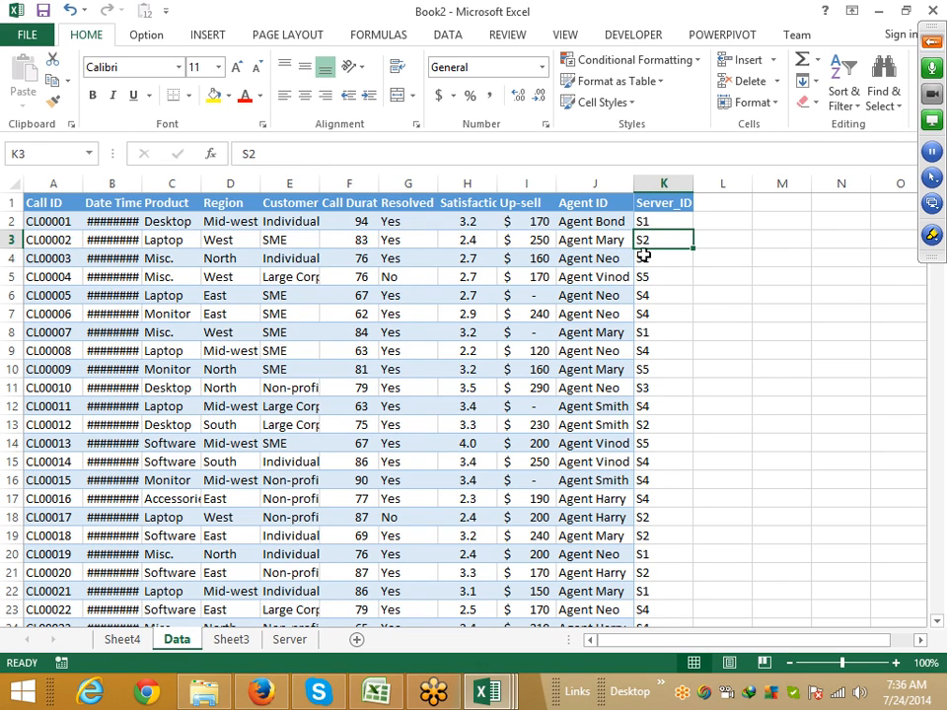
# Step: Review the Sheet4 PivotTable and the Server_ID, Location and Company entries on the Server sheet
pyautogui.click(217, 639)
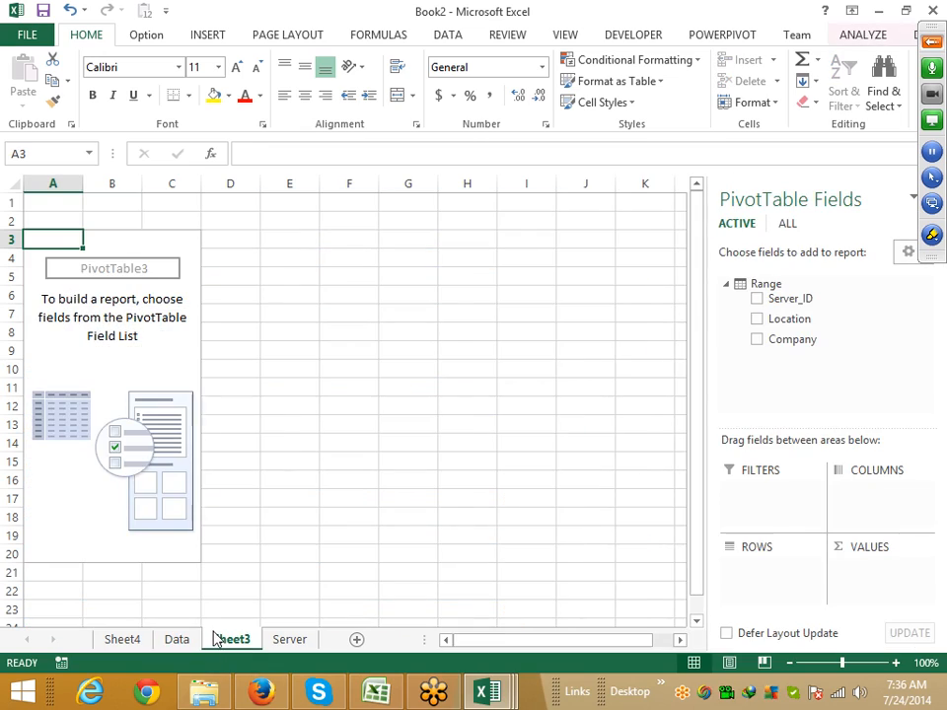
pyautogui.click(180, 640)
pyautogui.click(133, 640)
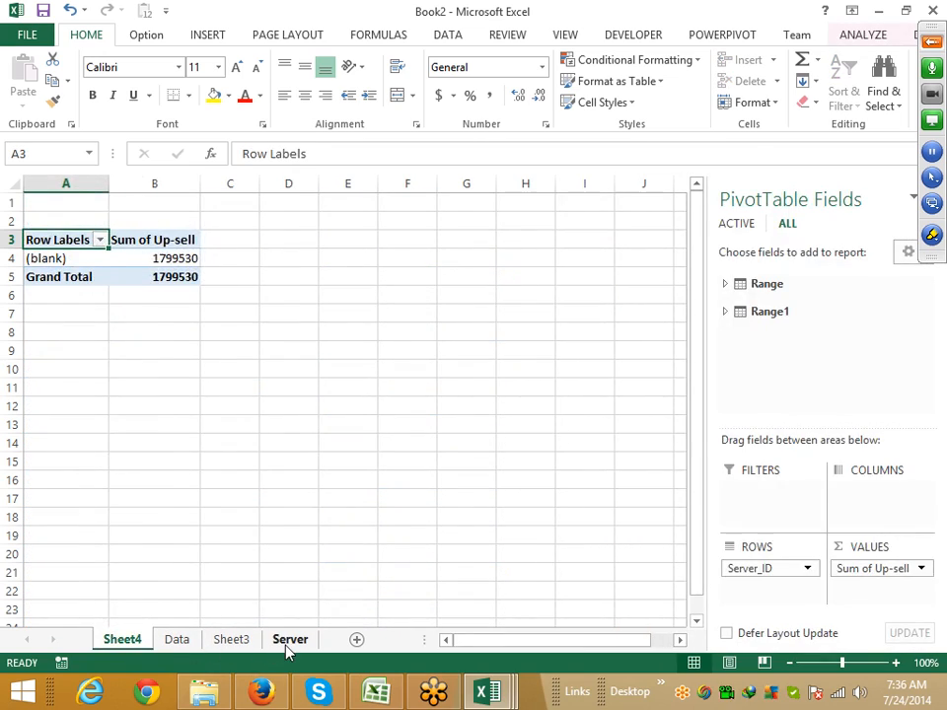
pyautogui.click(289, 639)
pyautogui.click(54, 332)
pyautogui.click(94, 277)
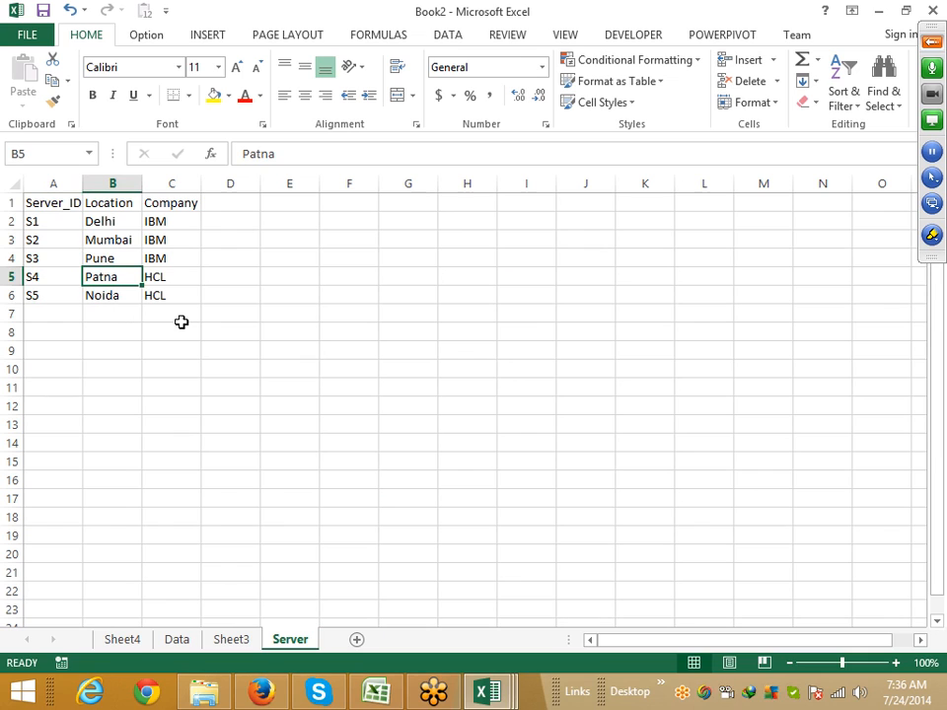
pyautogui.click(57, 225)
pyautogui.click(67, 279)
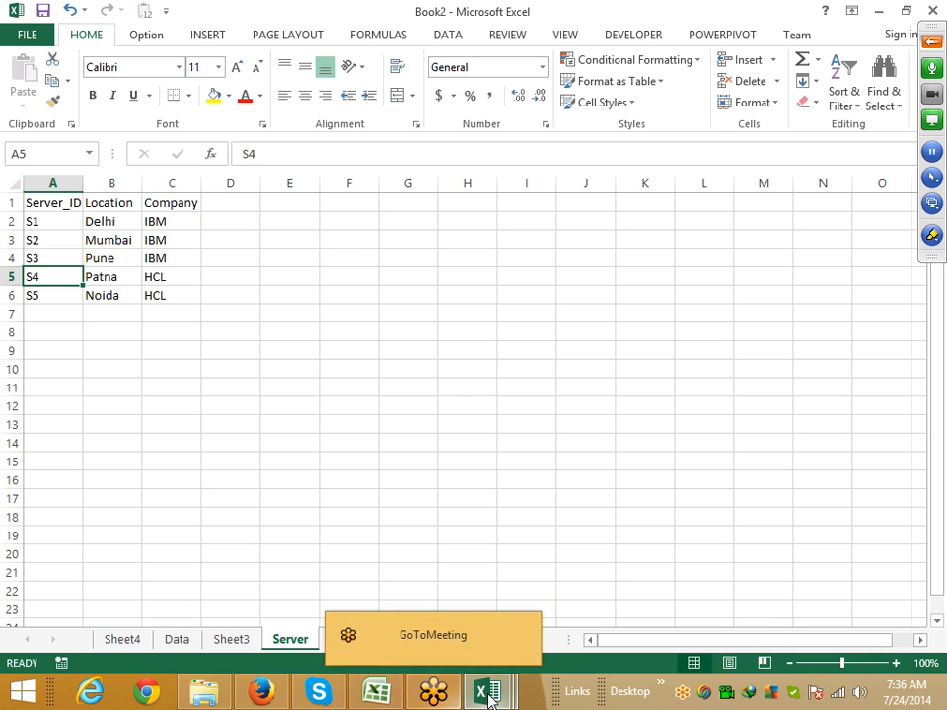
# Step: Close the Book2 and DATAPIVOT workbooks and bring the PowerPivot workbook to the front
pyautogui.moveTo(488, 698)
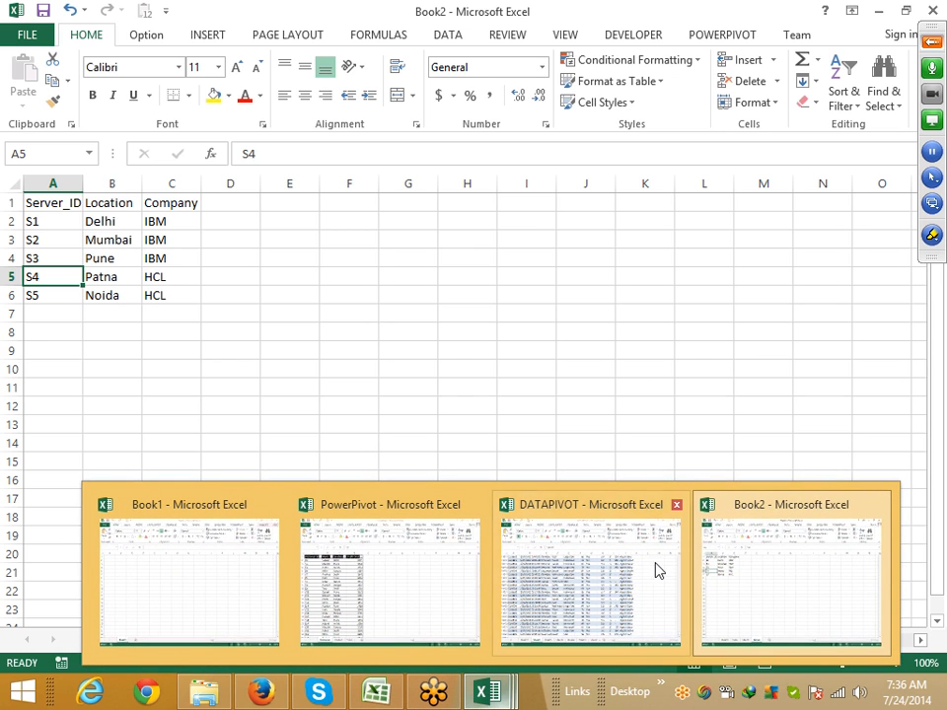
pyautogui.click(878, 506)
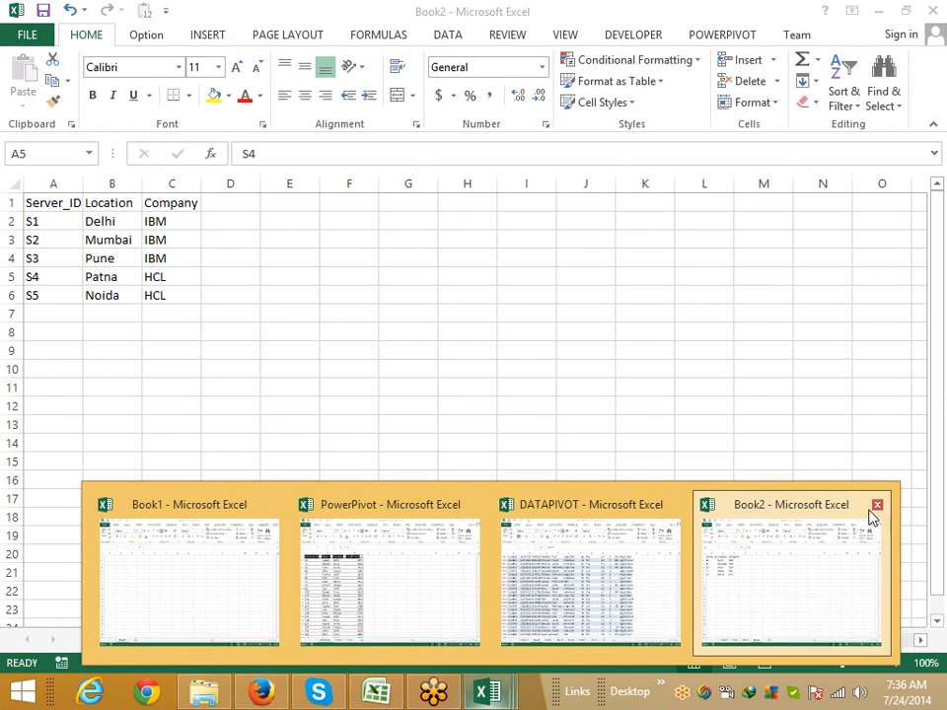
pyautogui.click(478, 381)
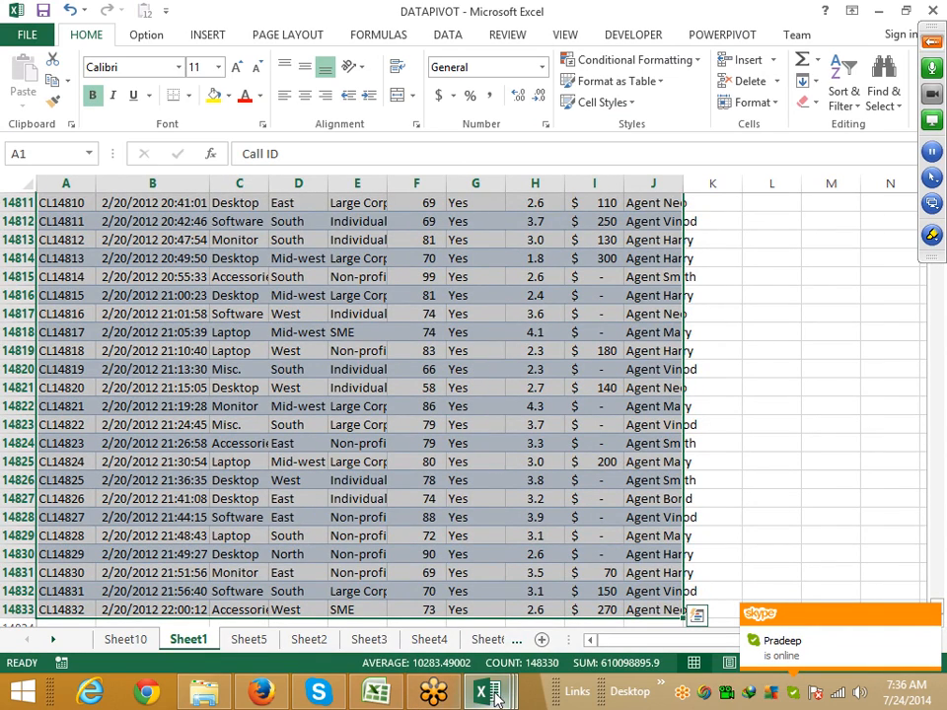
pyautogui.moveTo(486, 692)
pyautogui.moveTo(486, 555)
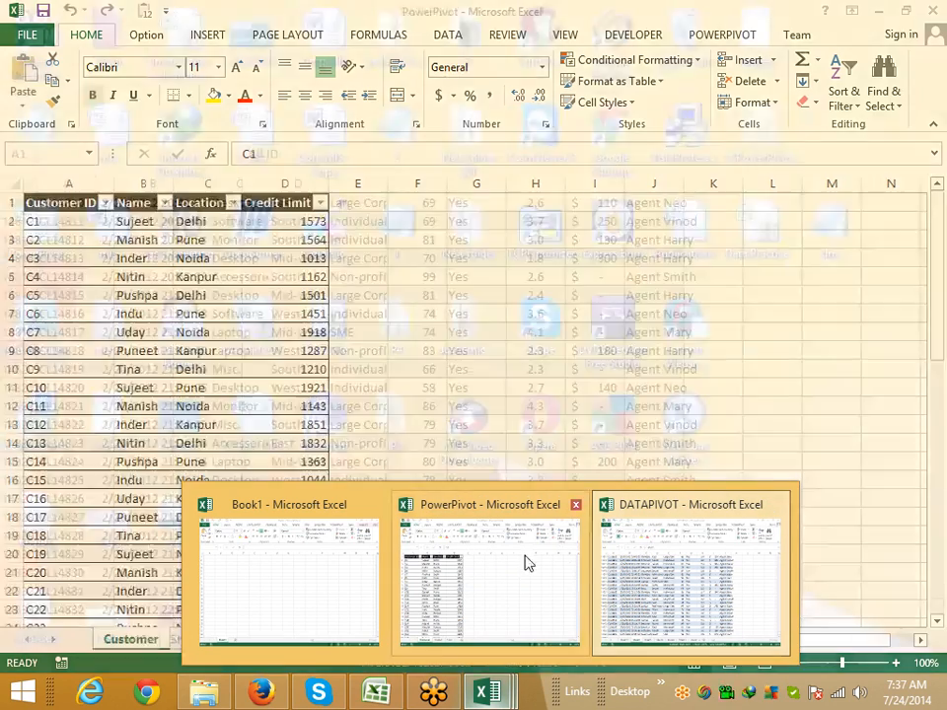
pyautogui.click(524, 563)
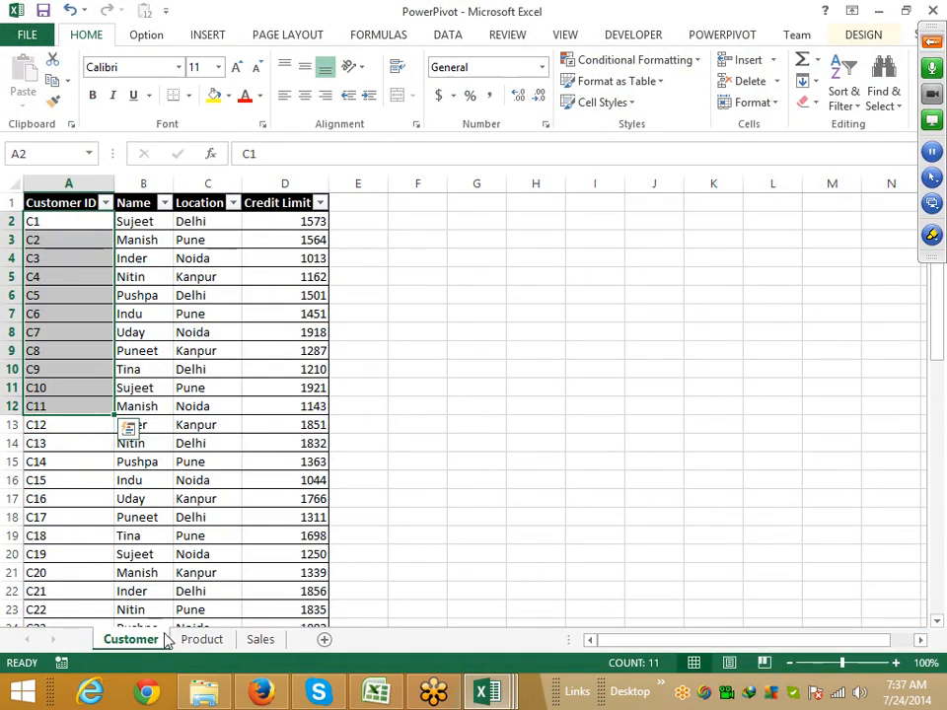
pyautogui.click(483, 679)
pyautogui.moveTo(483, 674)
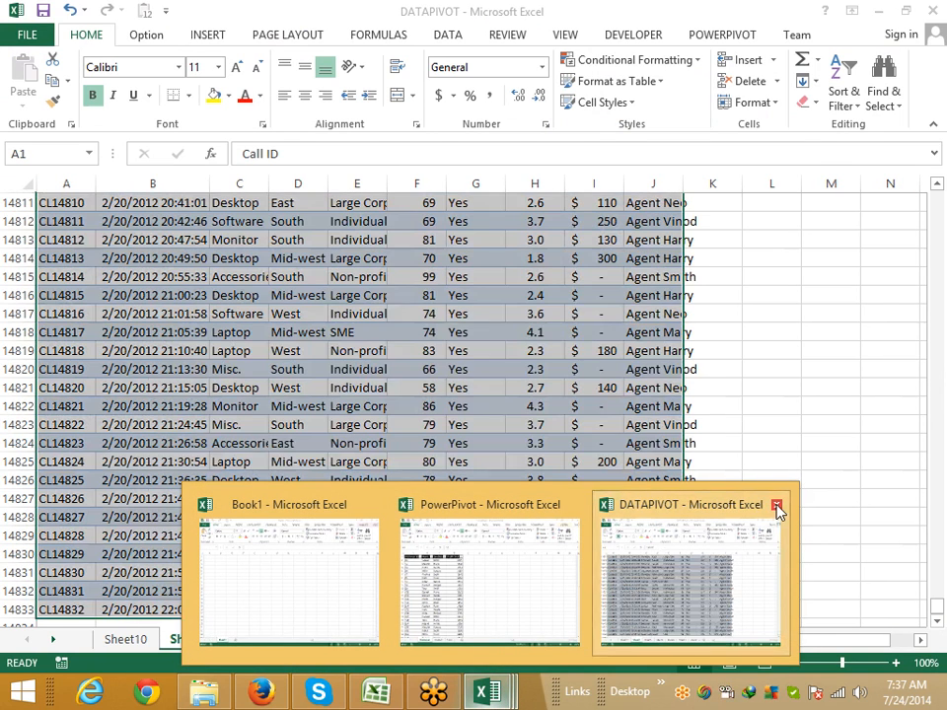
pyautogui.click(774, 506)
pyautogui.click(462, 381)
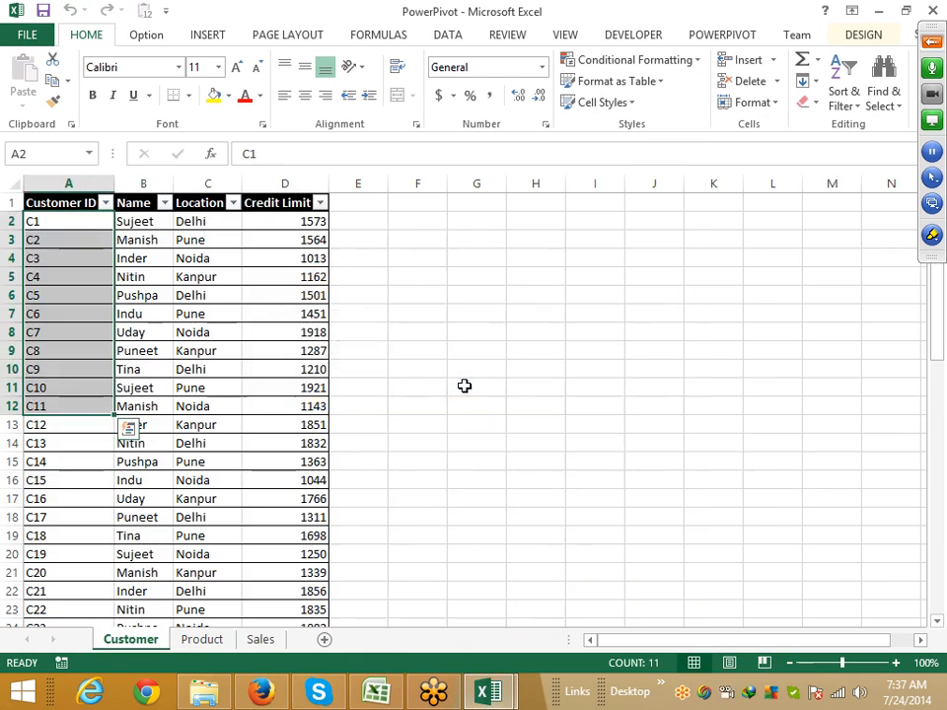
# Step: Examine the customer records on the Customer sheet and the product list on the Product sheet
pyautogui.click(223, 373)
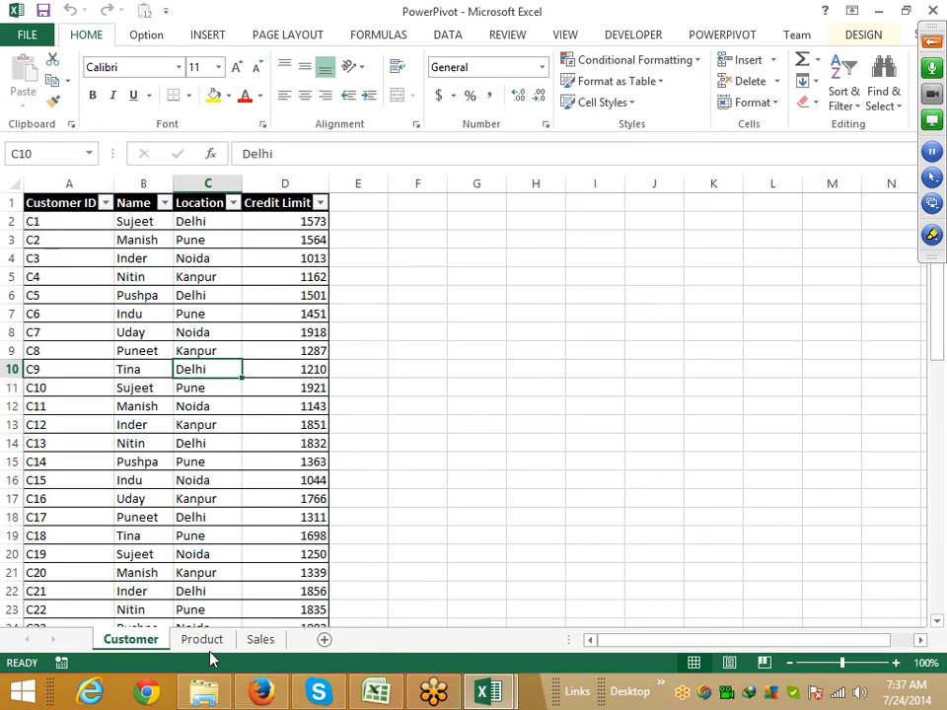
pyautogui.click(61, 314)
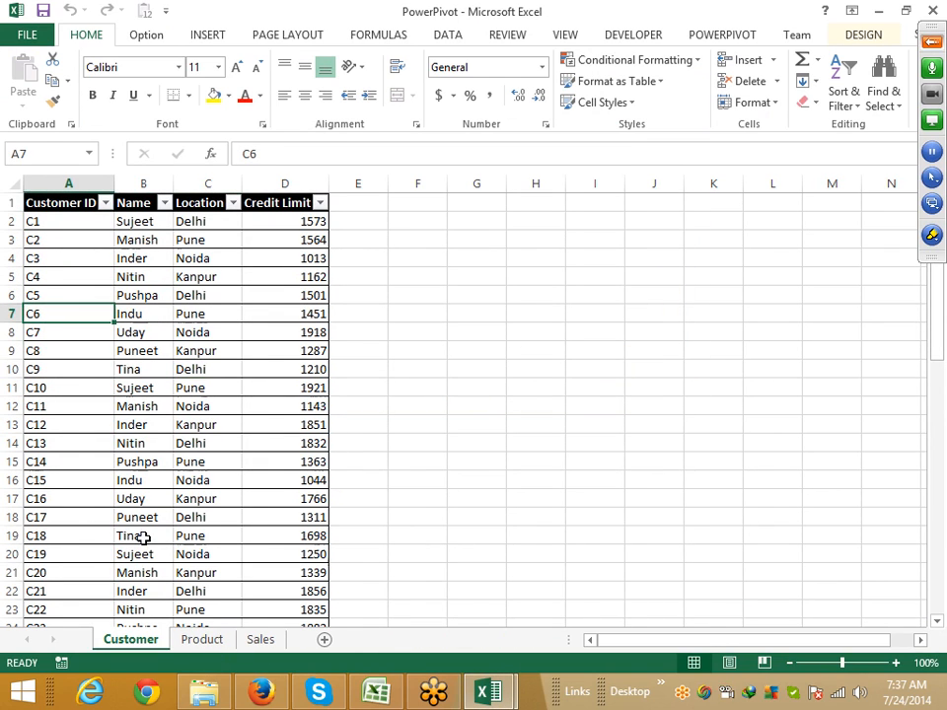
pyautogui.scroll(-4, 144, 538)
pyautogui.scroll(-10, 144, 538)
pyautogui.scroll(5, 144, 538)
pyautogui.scroll(9, 144, 538)
pyautogui.click(155, 422)
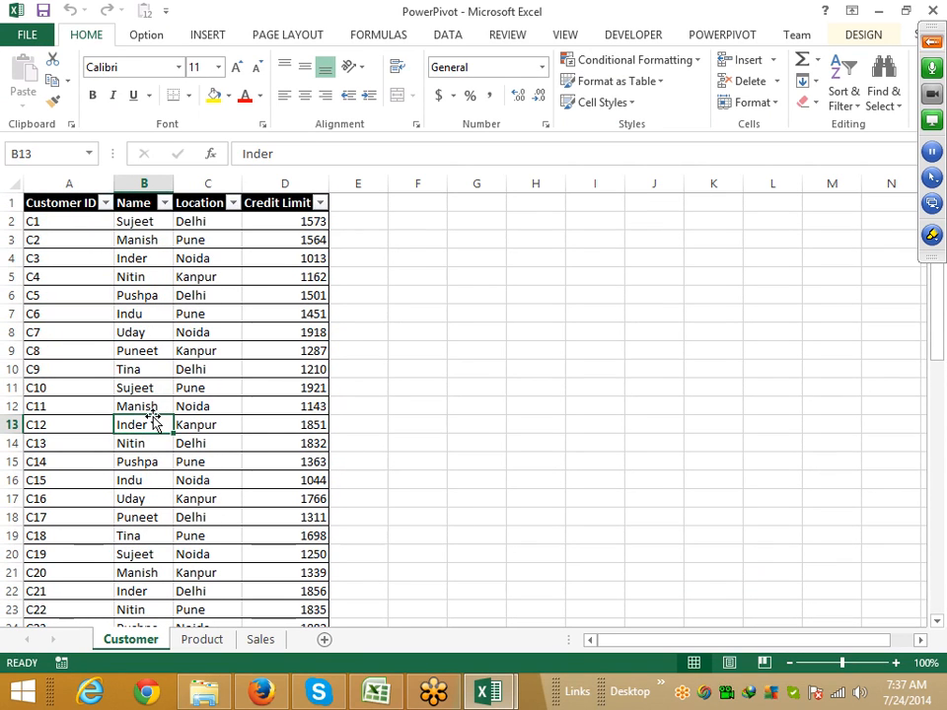
pyautogui.click(192, 641)
pyautogui.click(81, 235)
pyautogui.moveTo(82, 235); pyautogui.dragTo(251, 369)
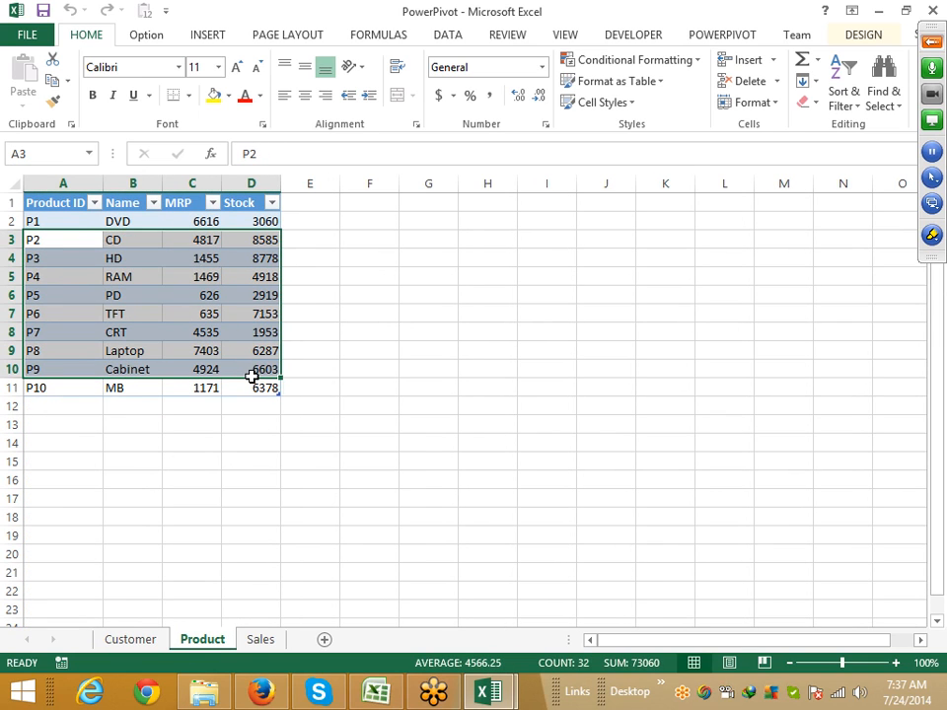
# Step: Examine the Sales table's column headers and compare them with the Product and Customer tables
pyautogui.click(264, 641)
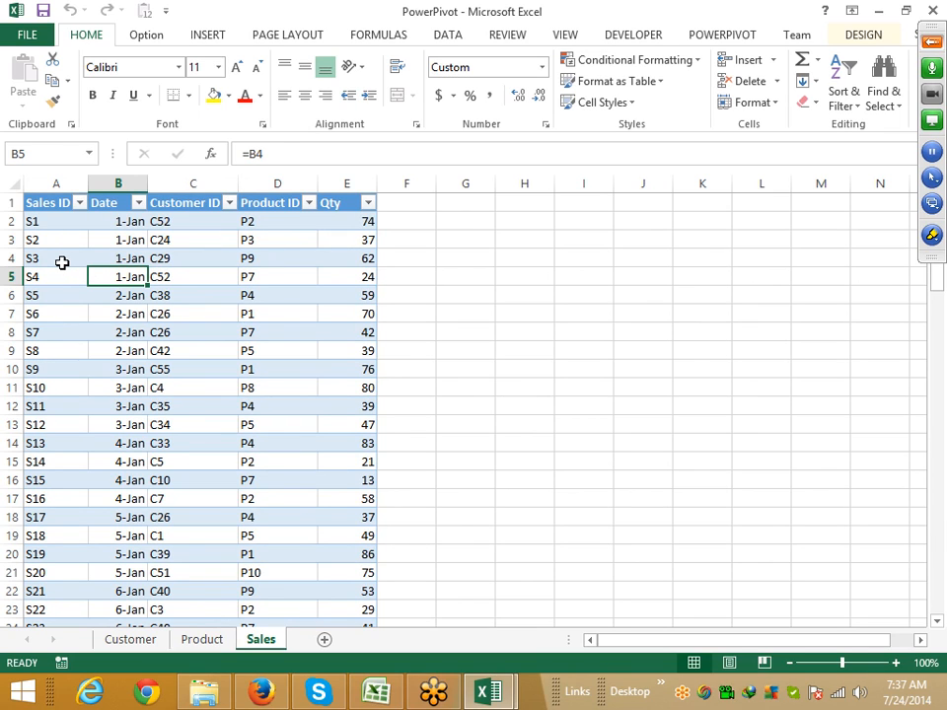
pyautogui.click(56, 205)
pyautogui.click(104, 204)
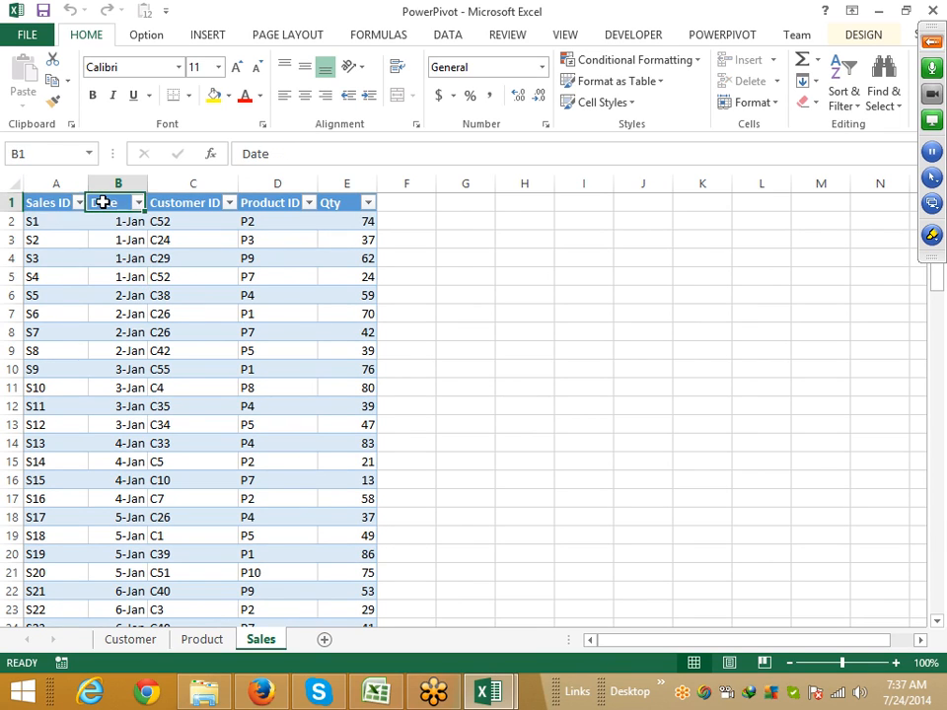
pyautogui.click(180, 202)
pyautogui.click(261, 204)
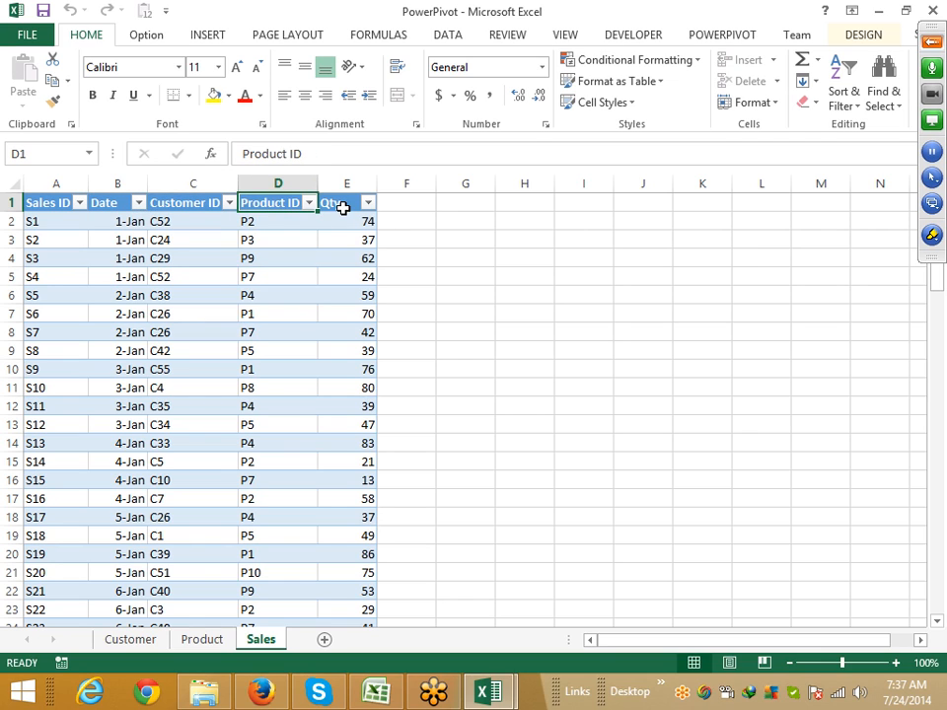
pyautogui.click(341, 205)
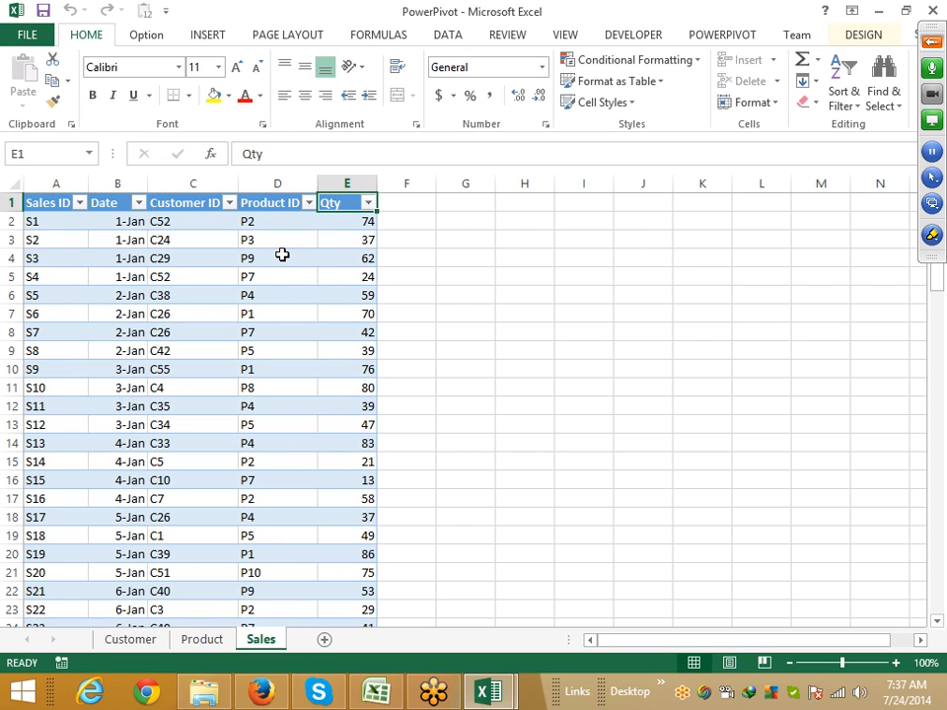
pyautogui.click(204, 641)
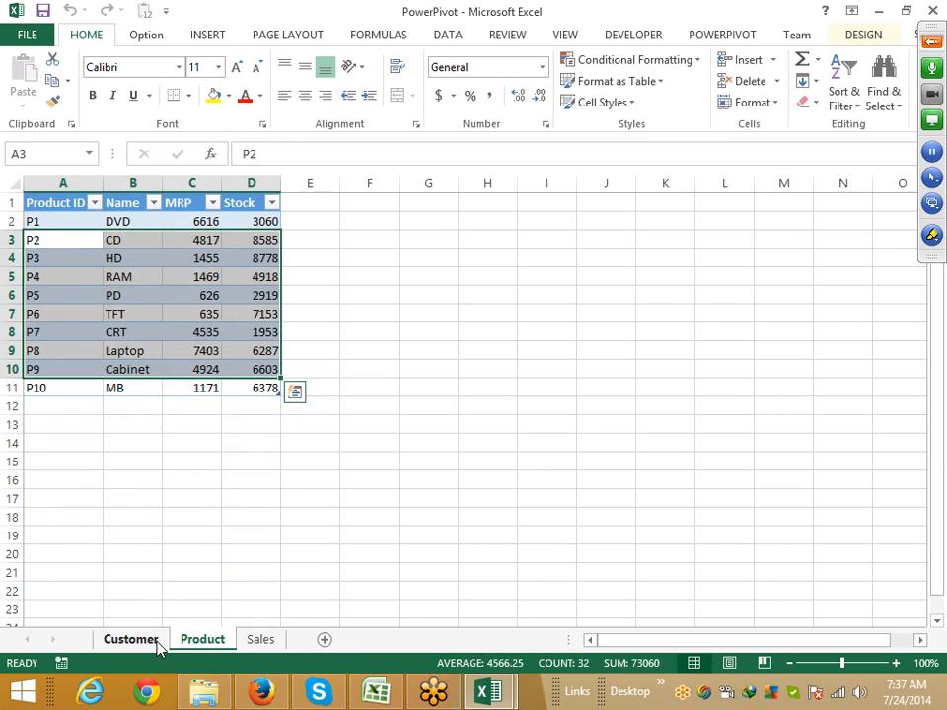
pyautogui.click(156, 643)
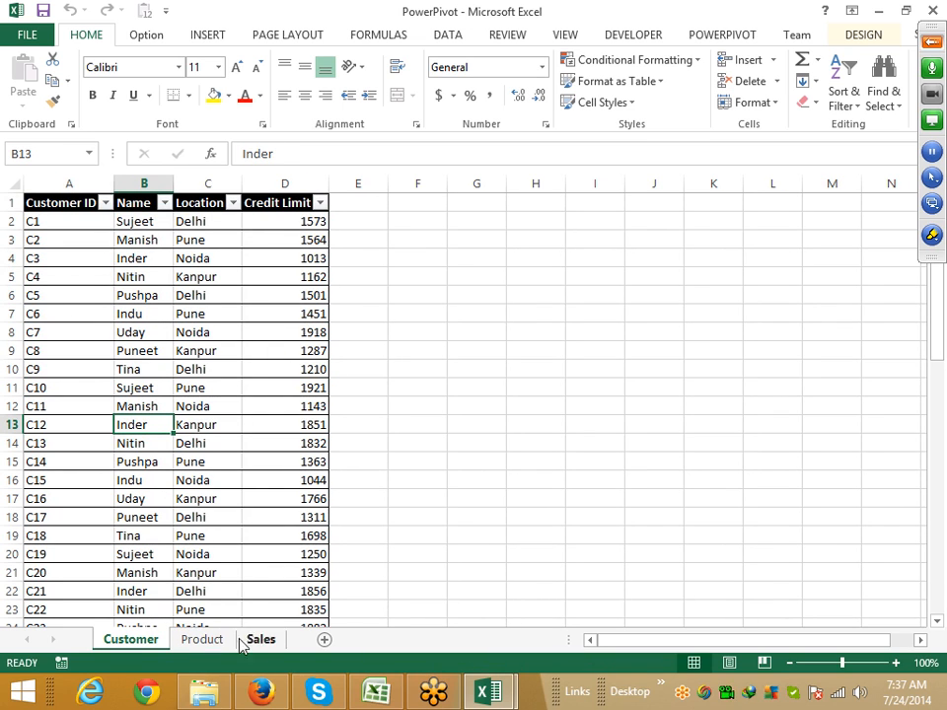
pyautogui.click(205, 640)
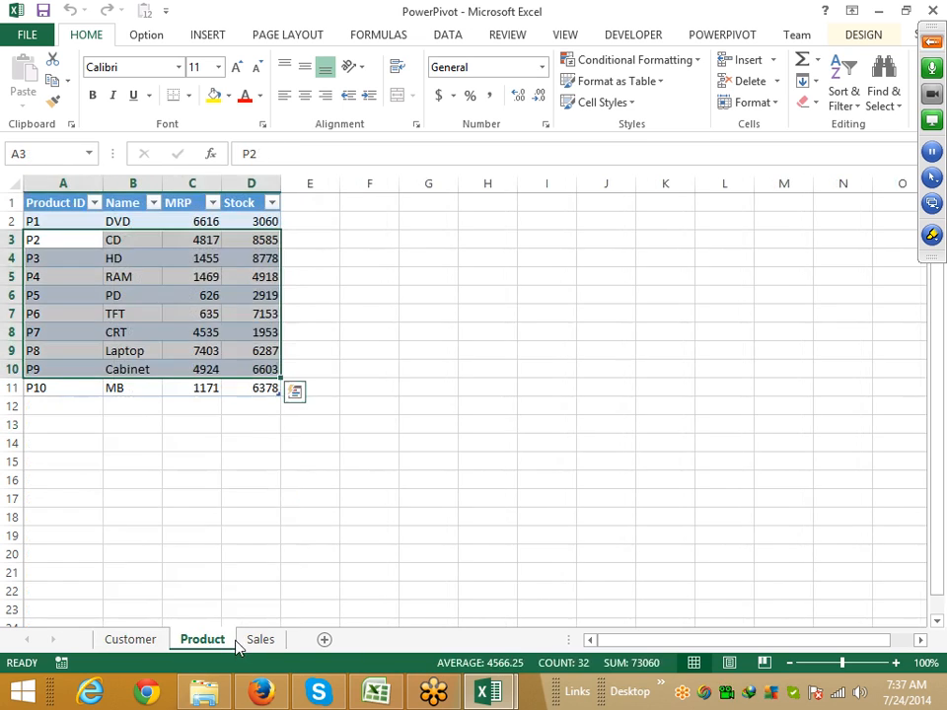
pyautogui.click(248, 643)
# Step: Create a PivotTable from the Product table on a new worksheet, adding its data to the Data Model
pyautogui.click(215, 643)
pyautogui.moveTo(19, 203); pyautogui.dragTo(252, 389)
pyautogui.click(198, 37)
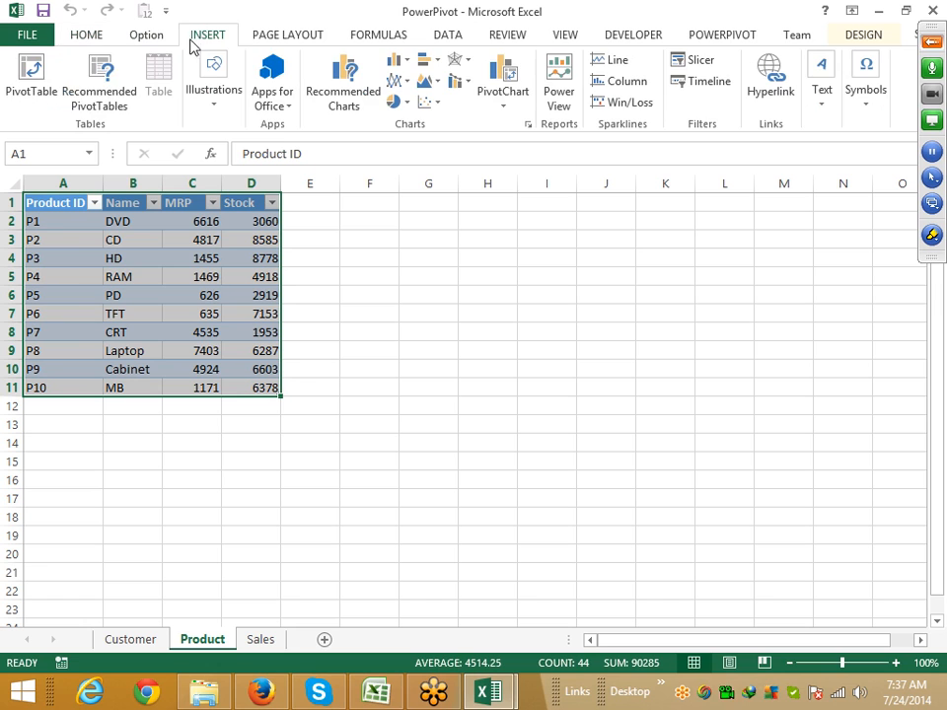
pyautogui.click(45, 103)
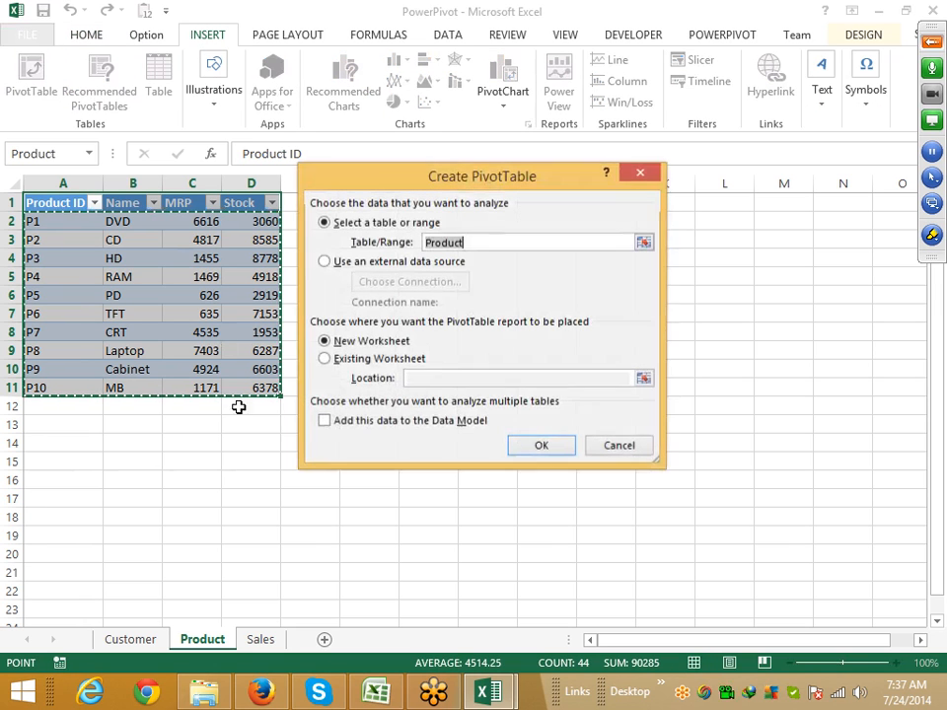
pyautogui.click(326, 421)
pyautogui.click(538, 448)
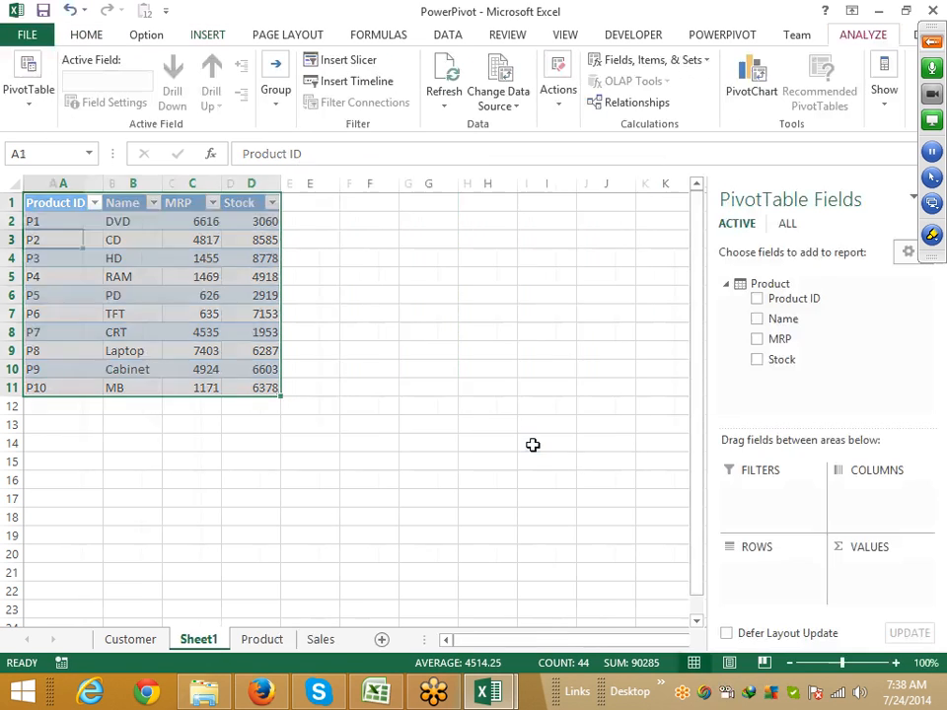
# Step: Create a PivotTable from the sALES table on a new worksheet, adding its data to the Data Model
pyautogui.click(318, 639)
pyautogui.click(29, 205)
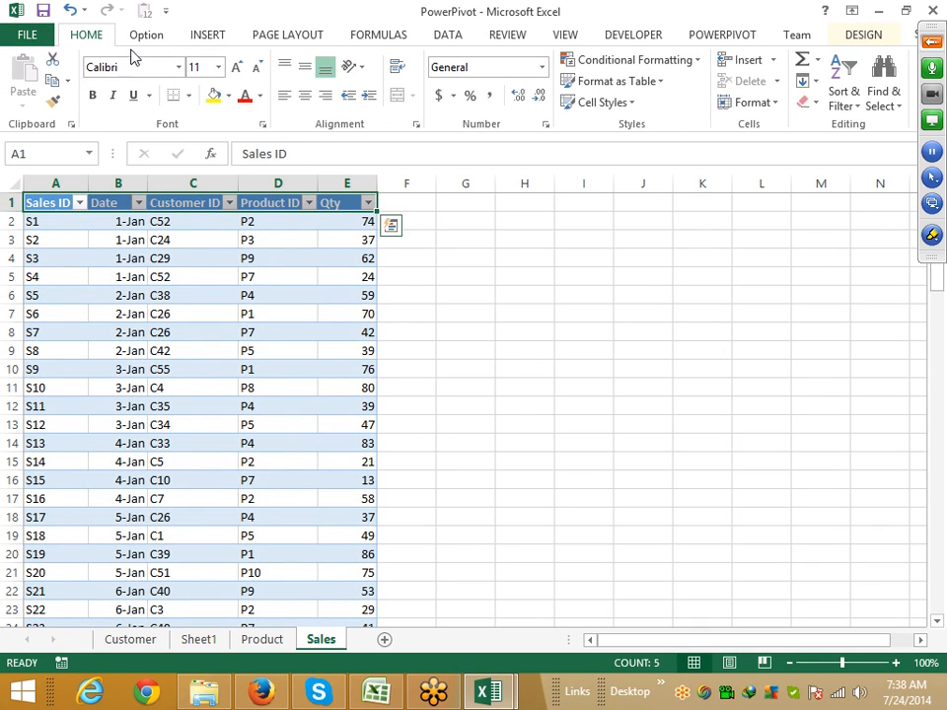
pyautogui.click(202, 35)
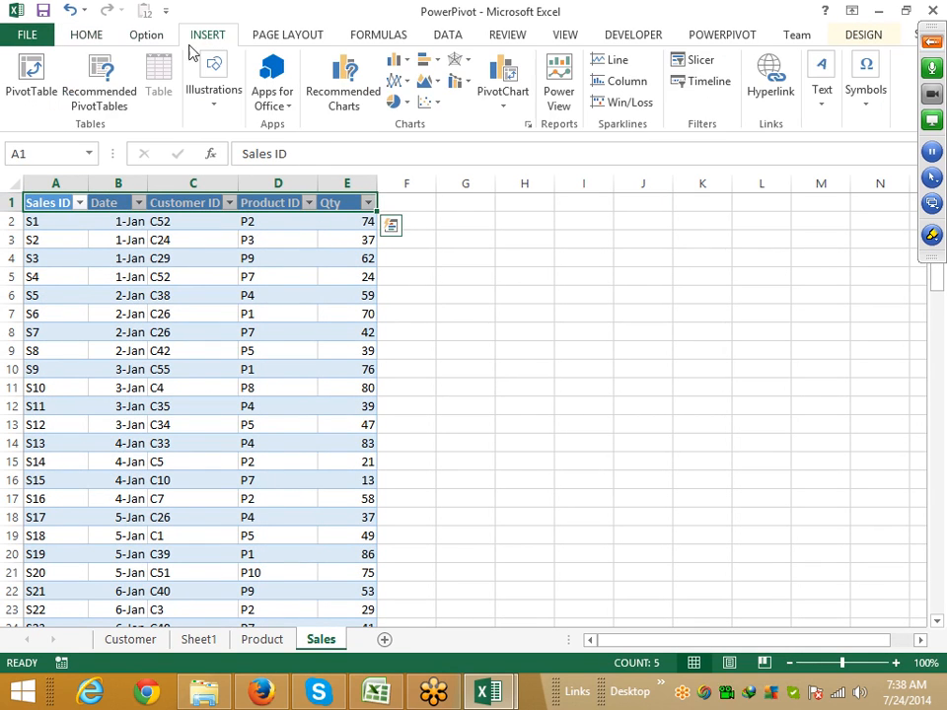
pyautogui.click(42, 89)
pyautogui.click(375, 421)
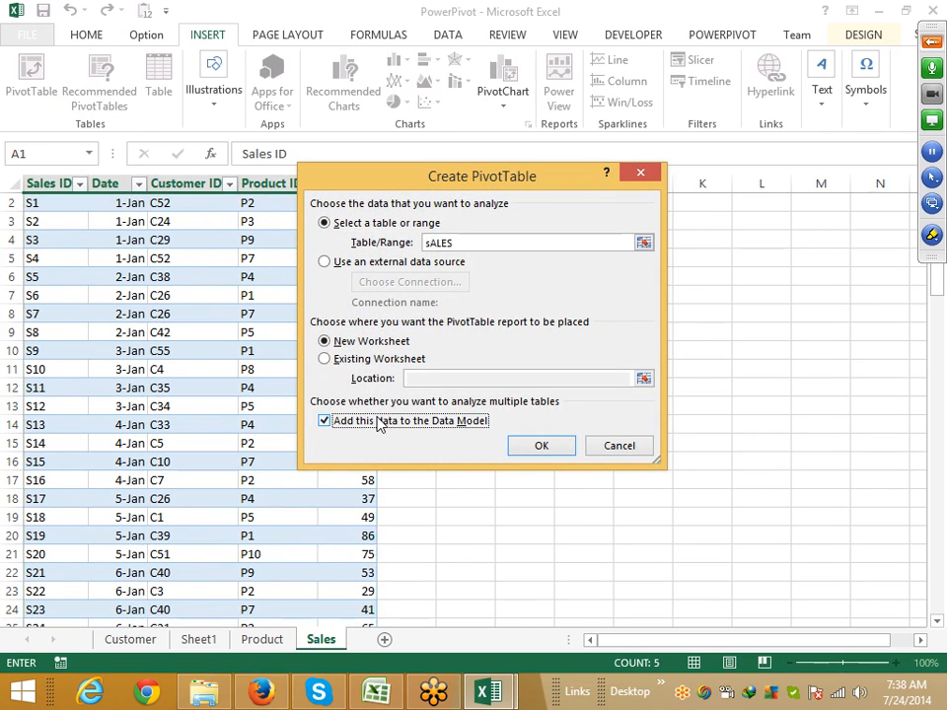
pyautogui.click(533, 447)
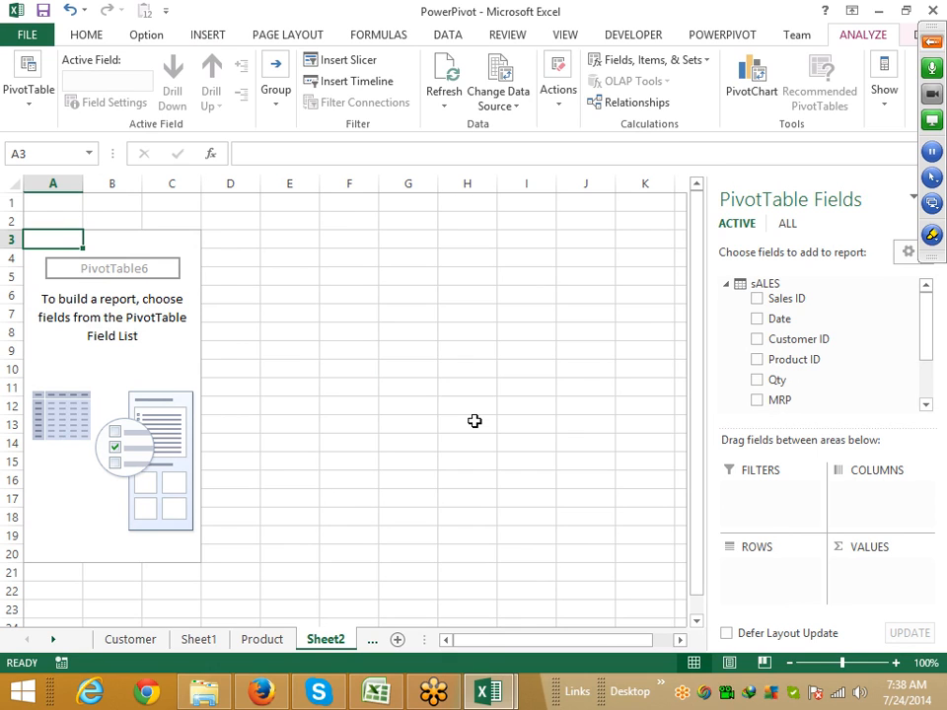
# Step: Inspect the relationship between the sALES and Product tables in the Data Model, leaving its settings as they are
pyautogui.click(604, 105)
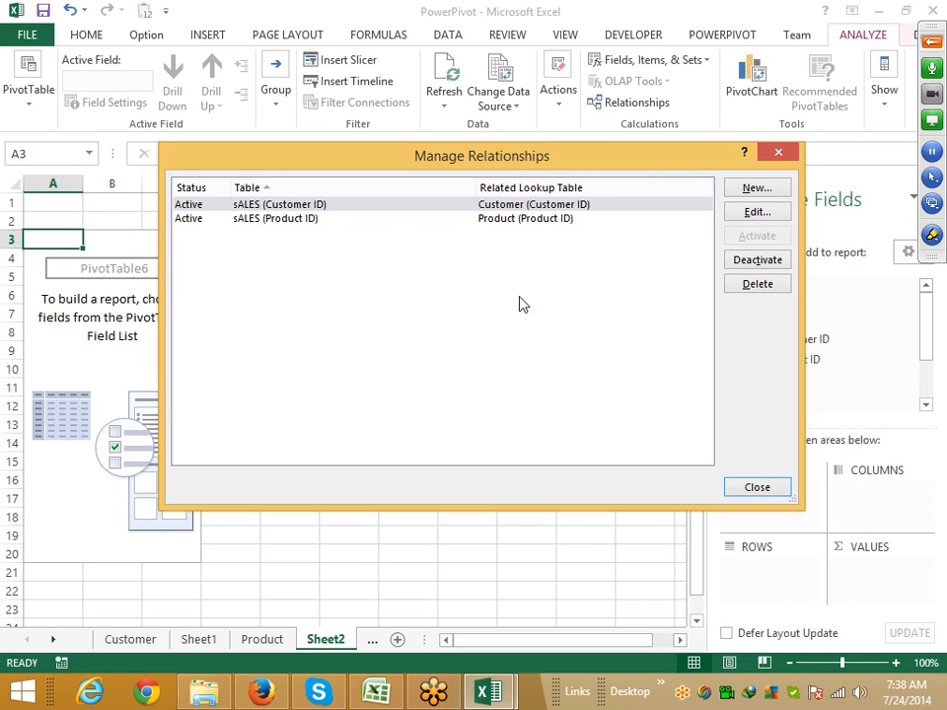
pyautogui.click(516, 219)
pyautogui.doubleClick(516, 219)
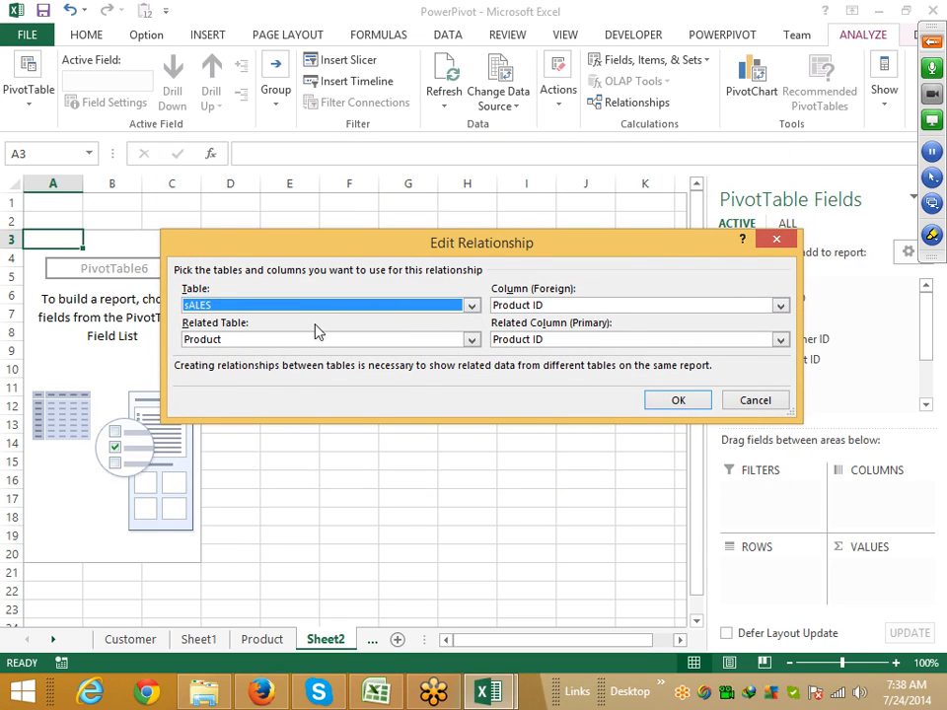
pyautogui.click(669, 405)
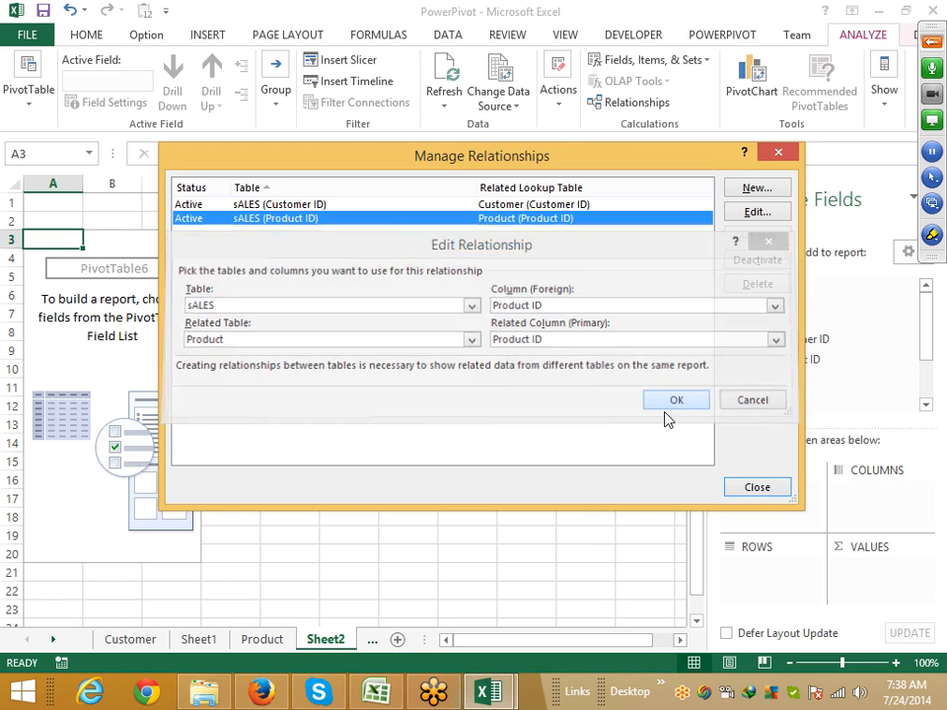
pyautogui.click(770, 486)
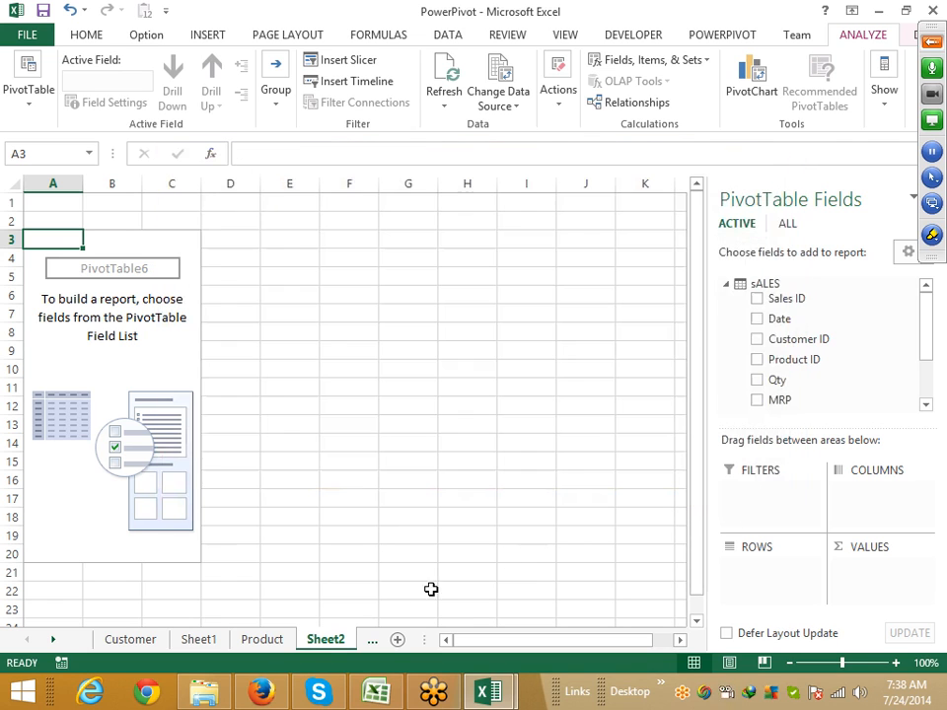
# Step: Compare the Product ID entries on the Product sheet with the Product ID column on the Sales sheet
pyautogui.click(262, 640)
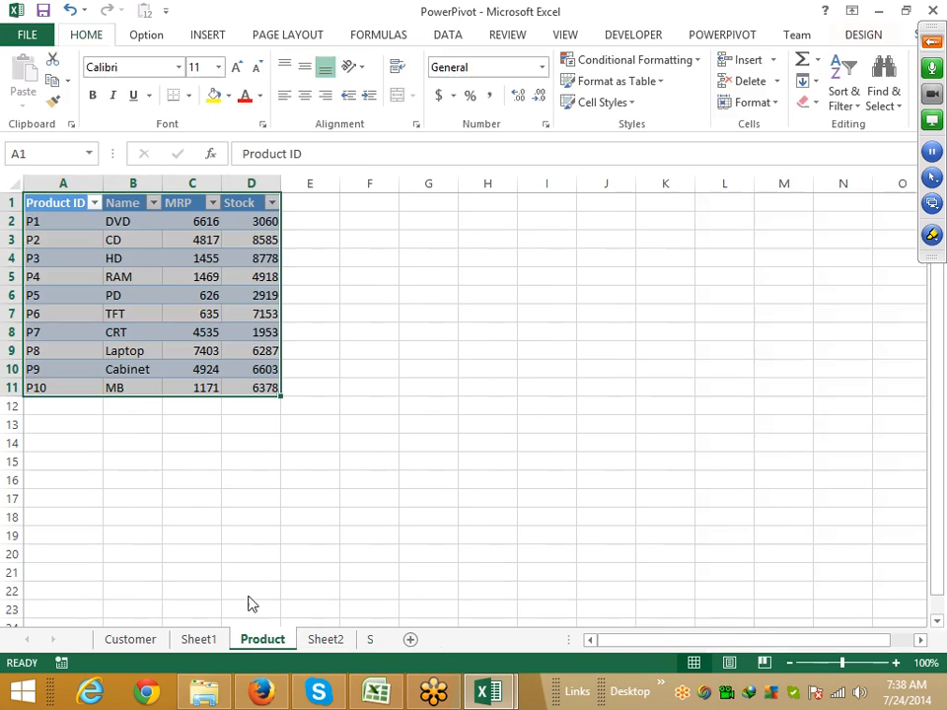
pyautogui.moveTo(43, 224); pyautogui.dragTo(61, 388)
pyautogui.click(381, 639)
pyautogui.moveTo(55, 203); pyautogui.dragTo(58, 220)
pyautogui.moveTo(250, 202); pyautogui.dragTo(251, 314)
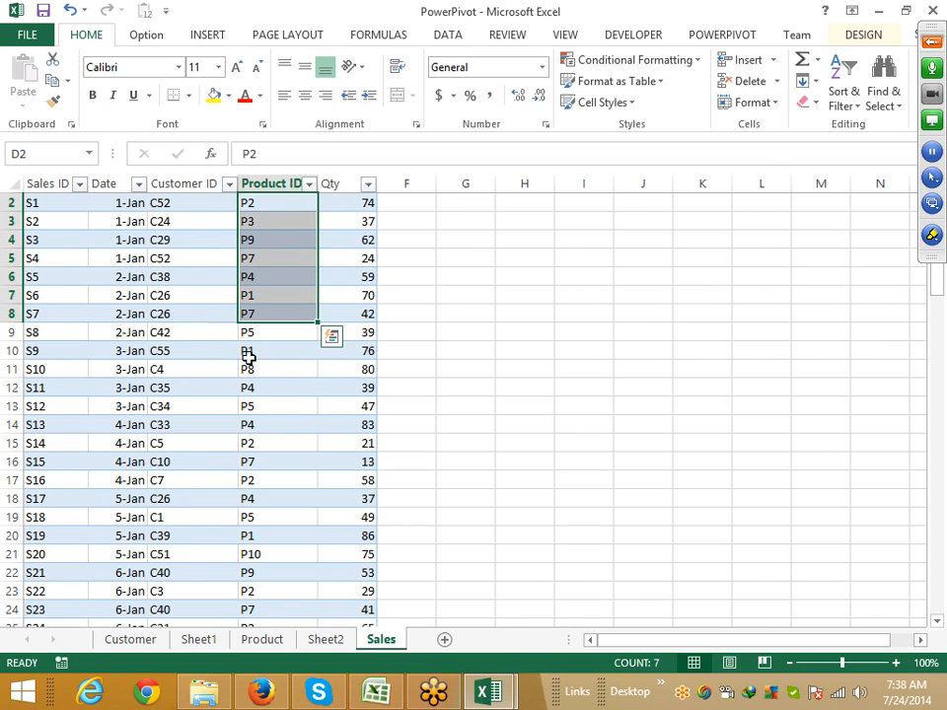
pyautogui.click(262, 644)
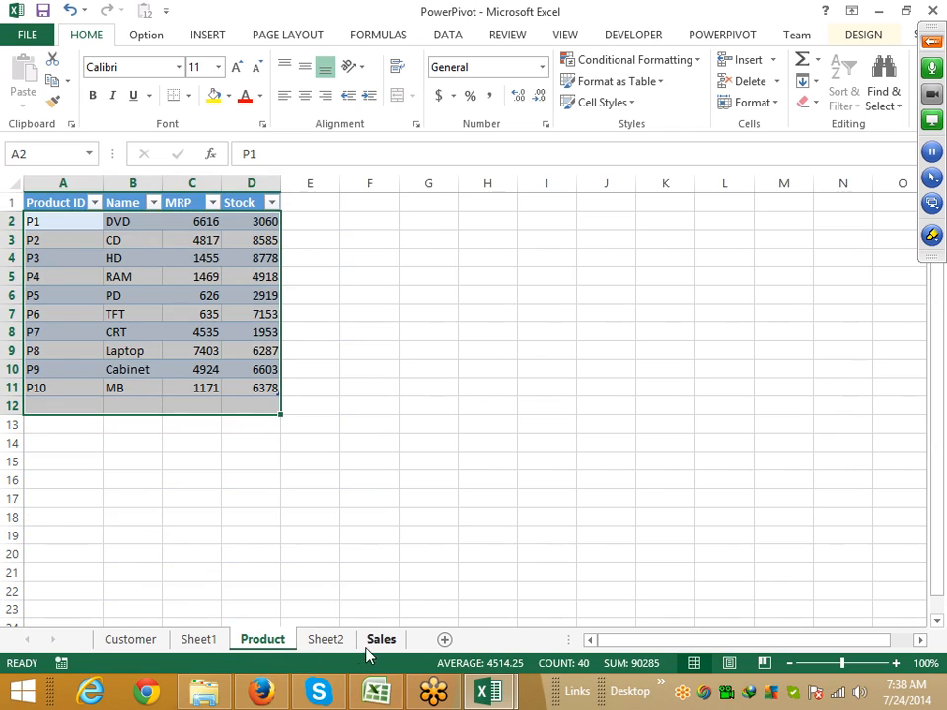
# Step: List all Data Model tables for the PivotTable on Sheet1 and expand the sALES table's fields
pyautogui.click(209, 645)
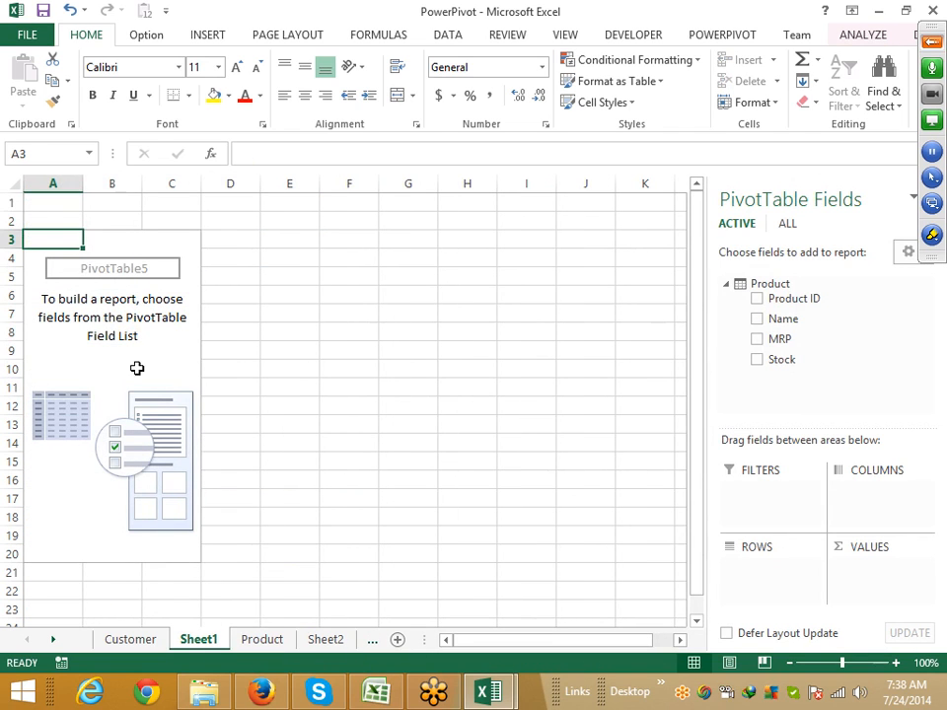
pyautogui.click(133, 335)
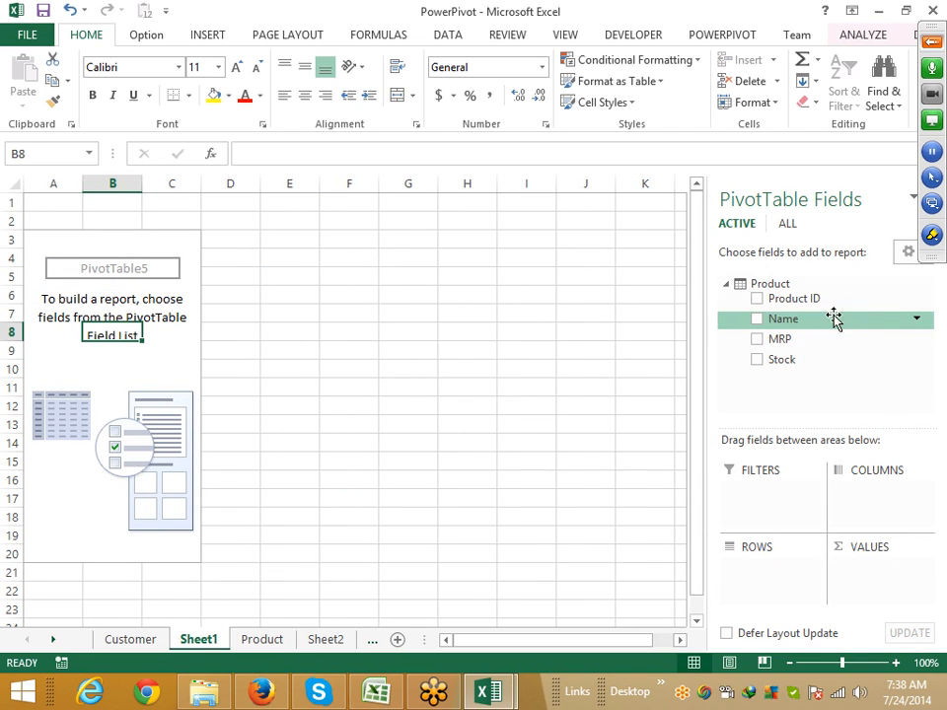
pyautogui.click(784, 225)
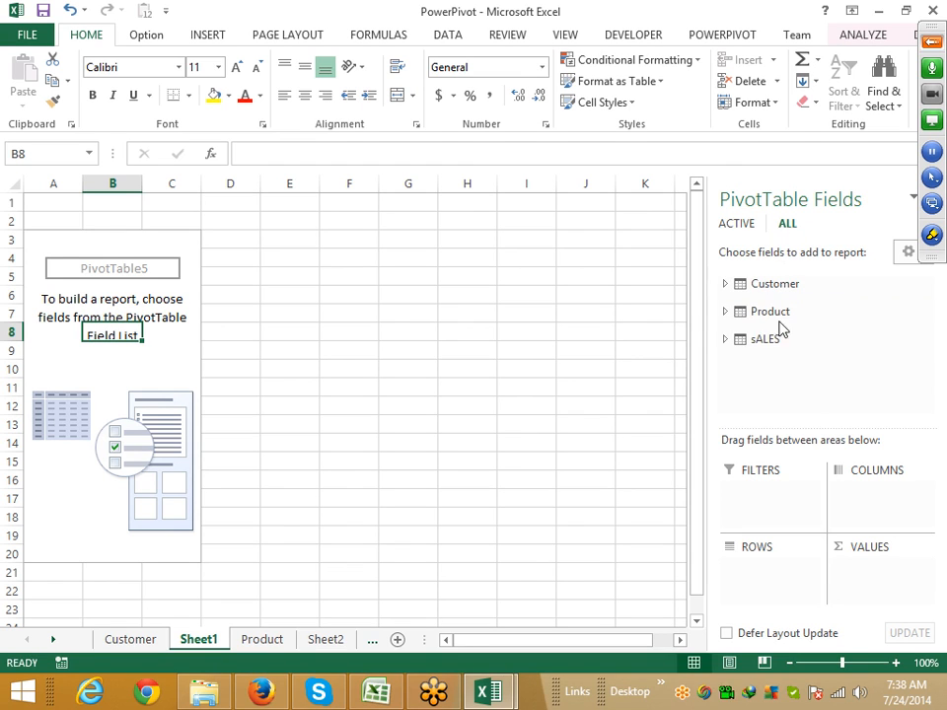
pyautogui.click(727, 339)
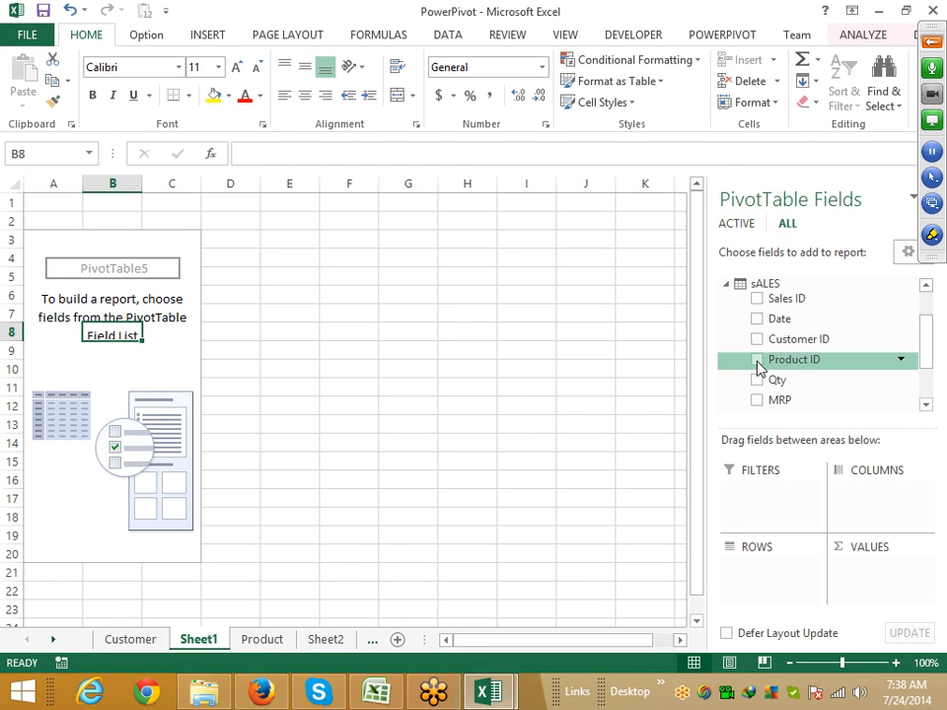
# Step: Build the Sheet1 PivotTable with Name from the Product table as rows and Qty from the sALES table as summed values
pyautogui.click(727, 286)
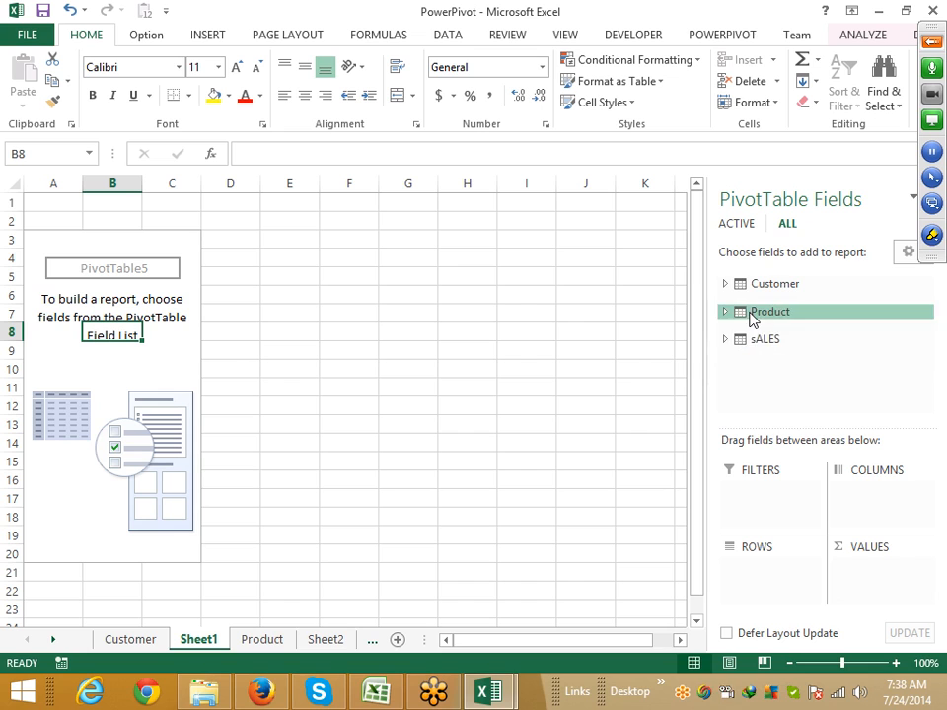
pyautogui.click(727, 313)
pyautogui.moveTo(783, 346); pyautogui.dragTo(763, 598)
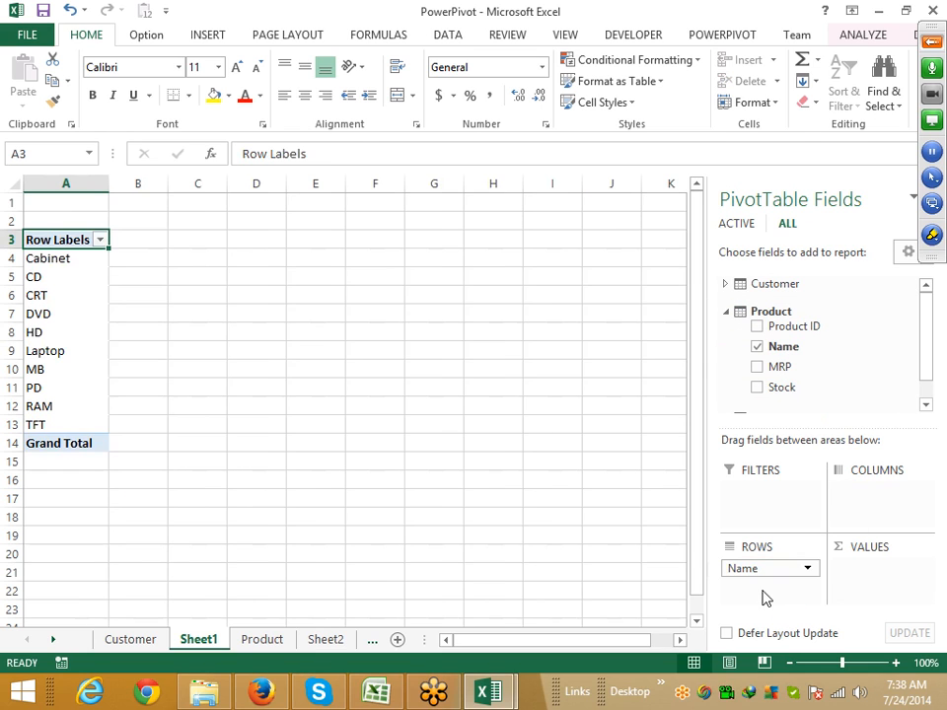
pyautogui.scroll(-1, 755, 380)
pyautogui.click(730, 393)
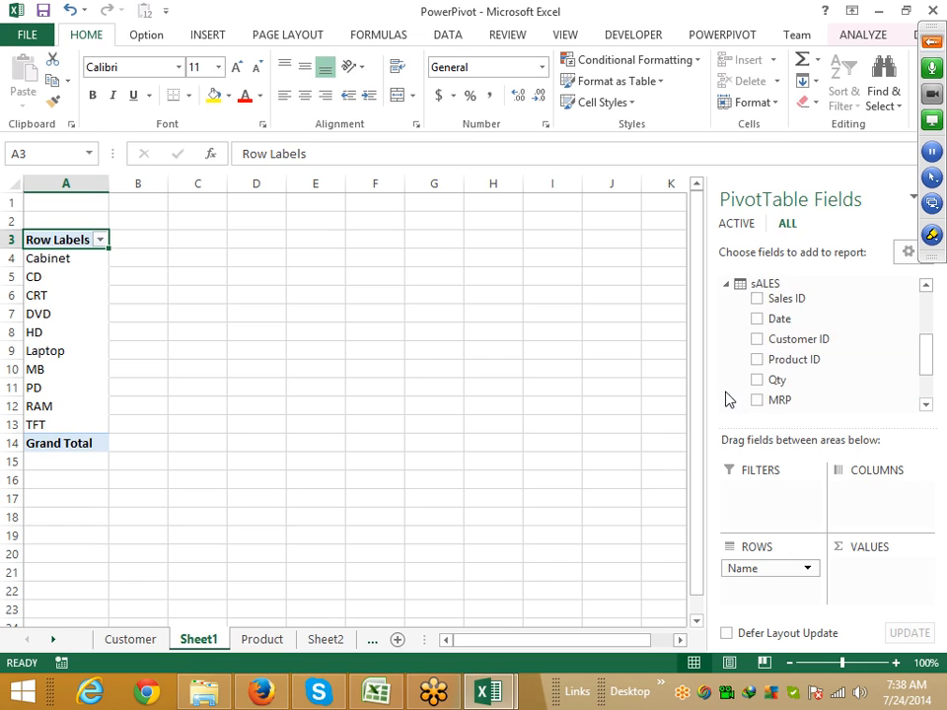
pyautogui.scroll(-2, 729, 394)
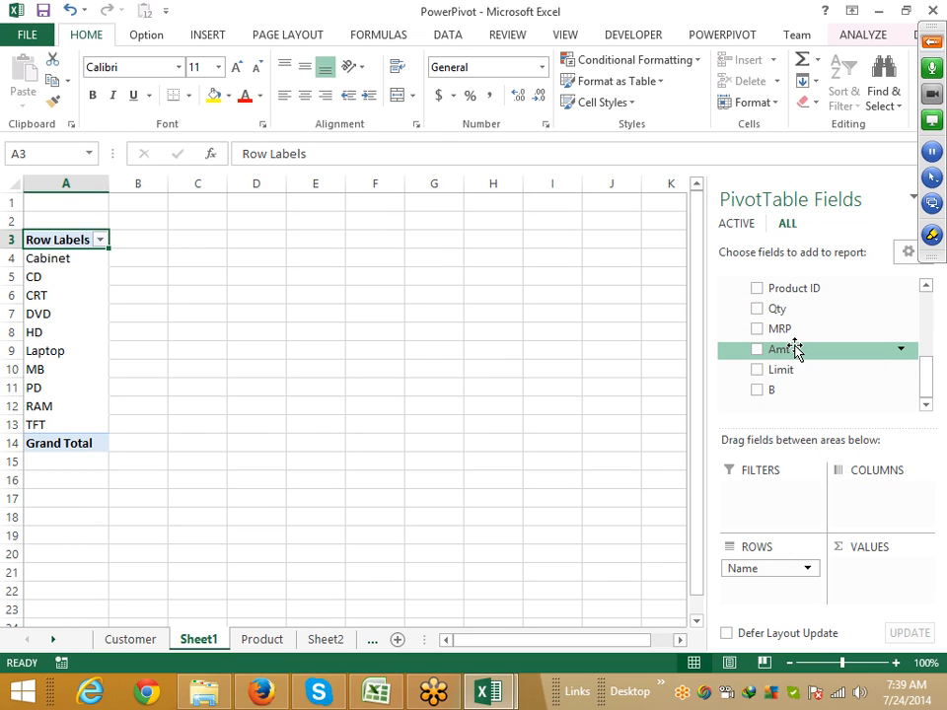
pyautogui.moveTo(780, 310); pyautogui.dragTo(878, 596)
pyautogui.moveTo(75, 261); pyautogui.dragTo(150, 411)
# Step: Compare the Product ID column in the Sales sheet with the product names in the Product sheet
pyautogui.click(329, 641)
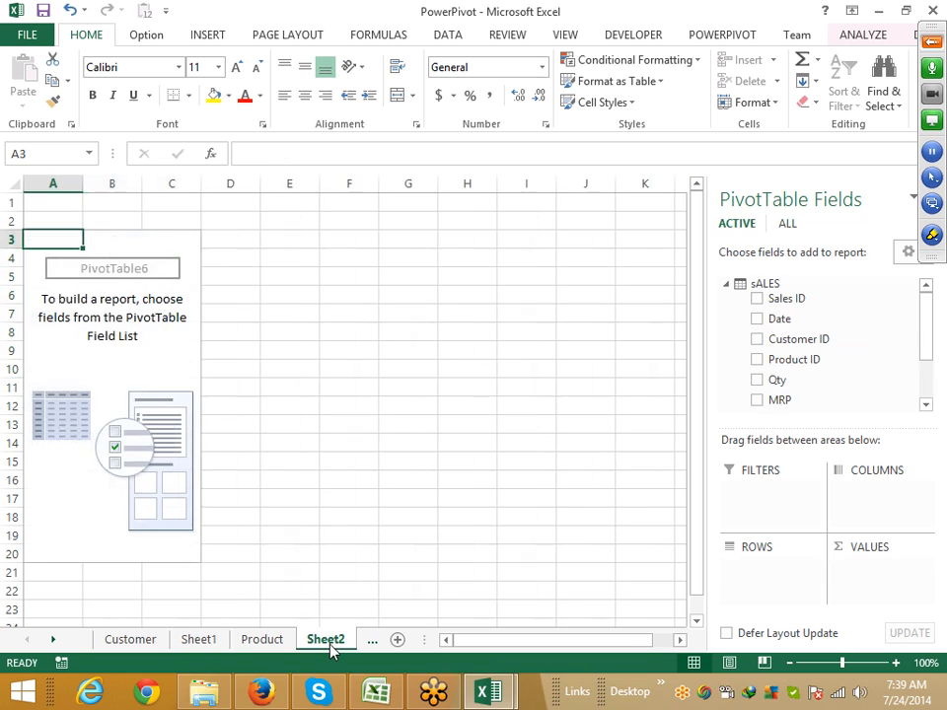
pyautogui.click(261, 639)
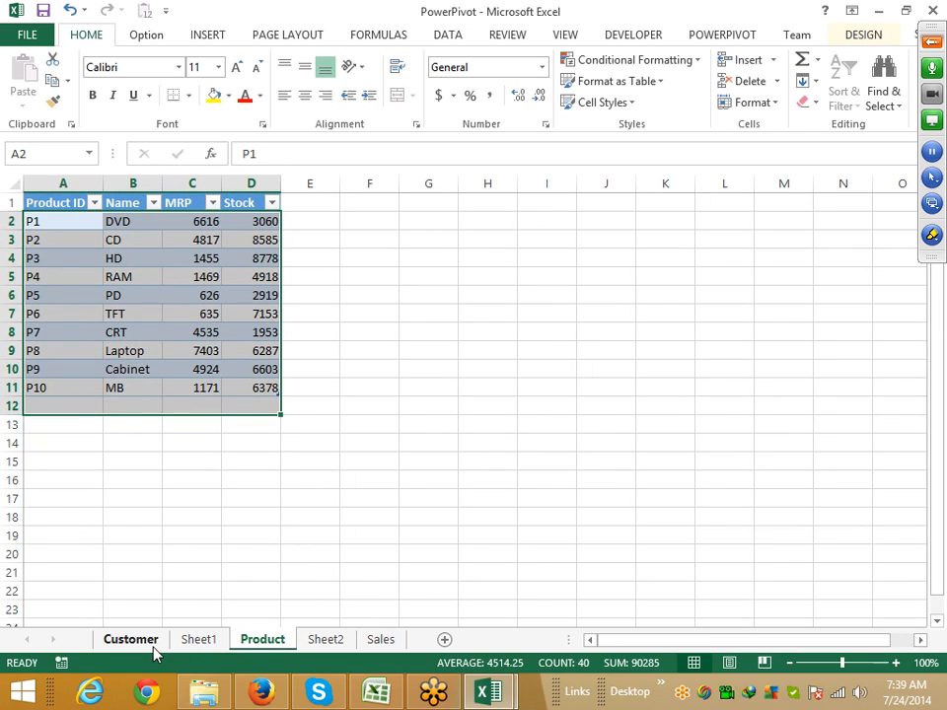
pyautogui.click(381, 647)
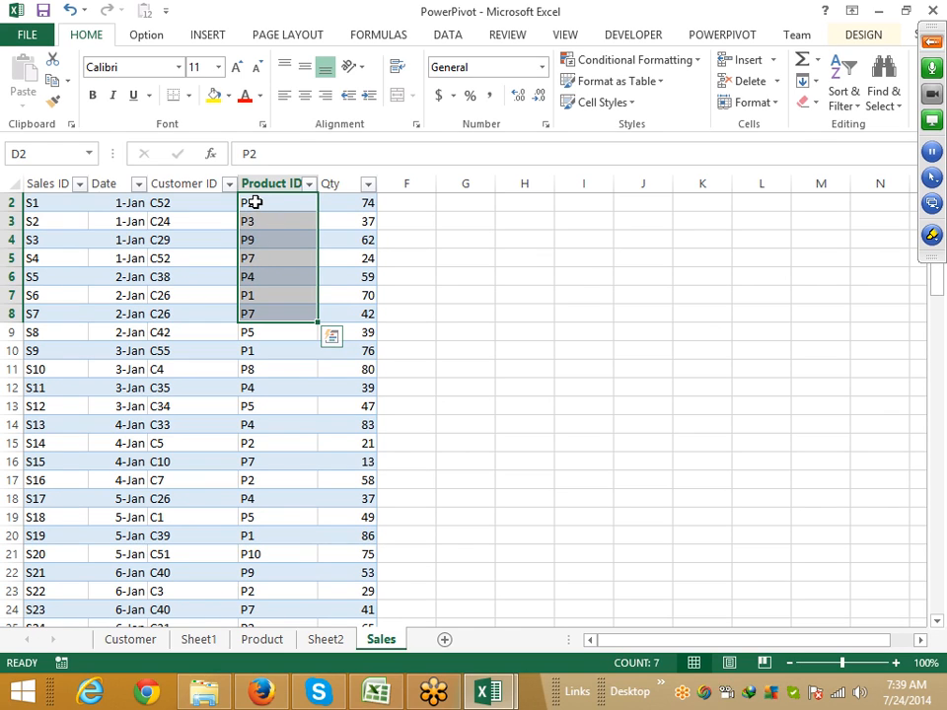
pyautogui.moveTo(254, 202); pyautogui.dragTo(265, 277)
pyautogui.click(266, 639)
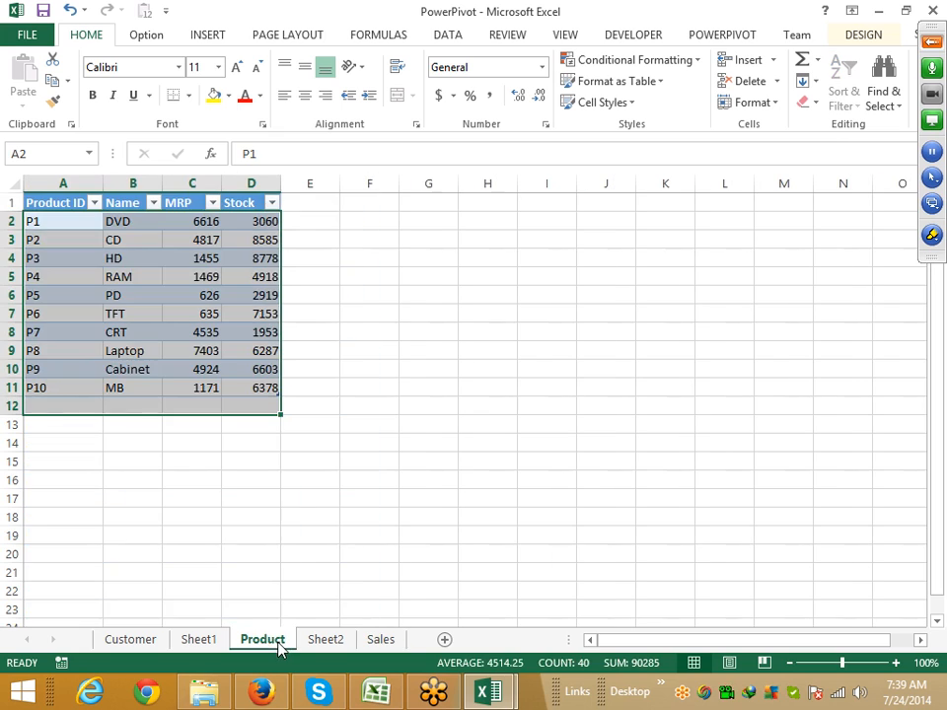
pyautogui.moveTo(127, 224); pyautogui.dragTo(146, 316)
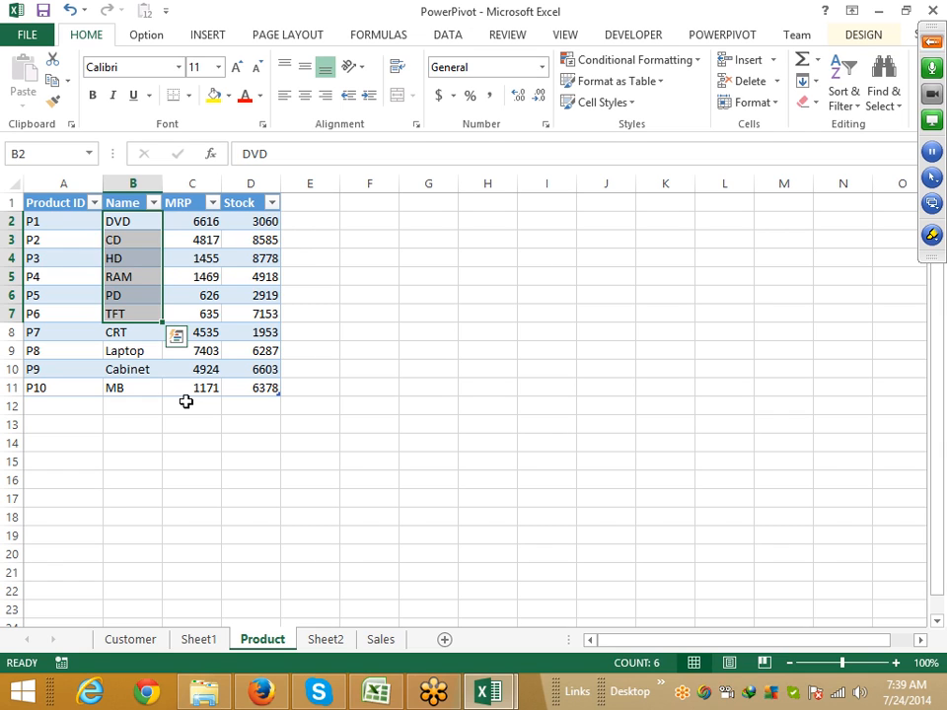
# Step: Delete the Sheet1 worksheet containing the PivotTable
pyautogui.click(198, 639)
pyautogui.rightClick(196, 637)
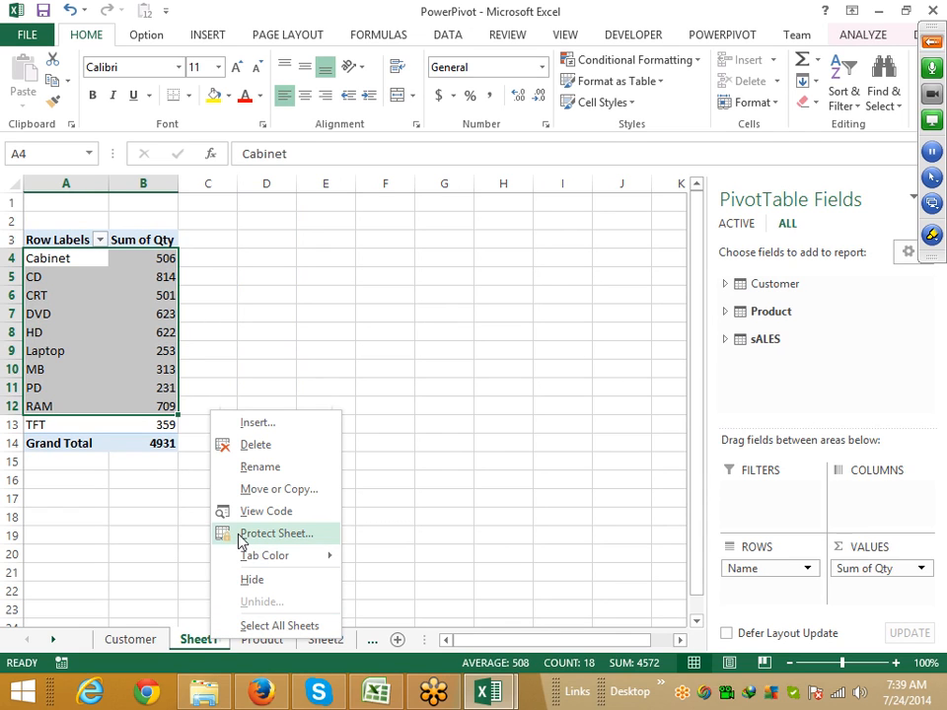
pyautogui.click(272, 449)
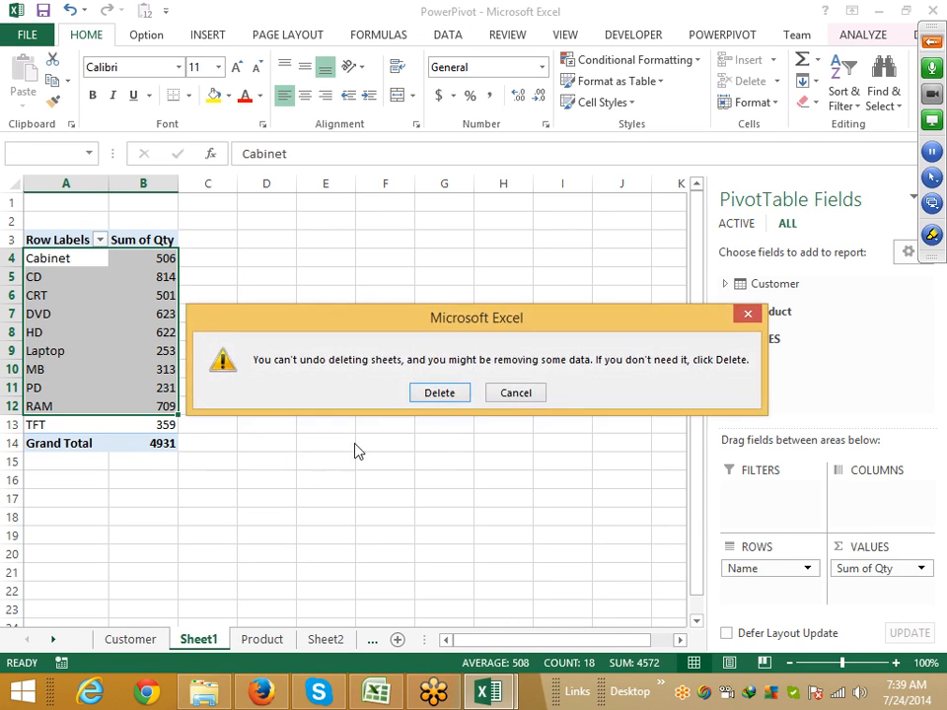
pyautogui.click(440, 393)
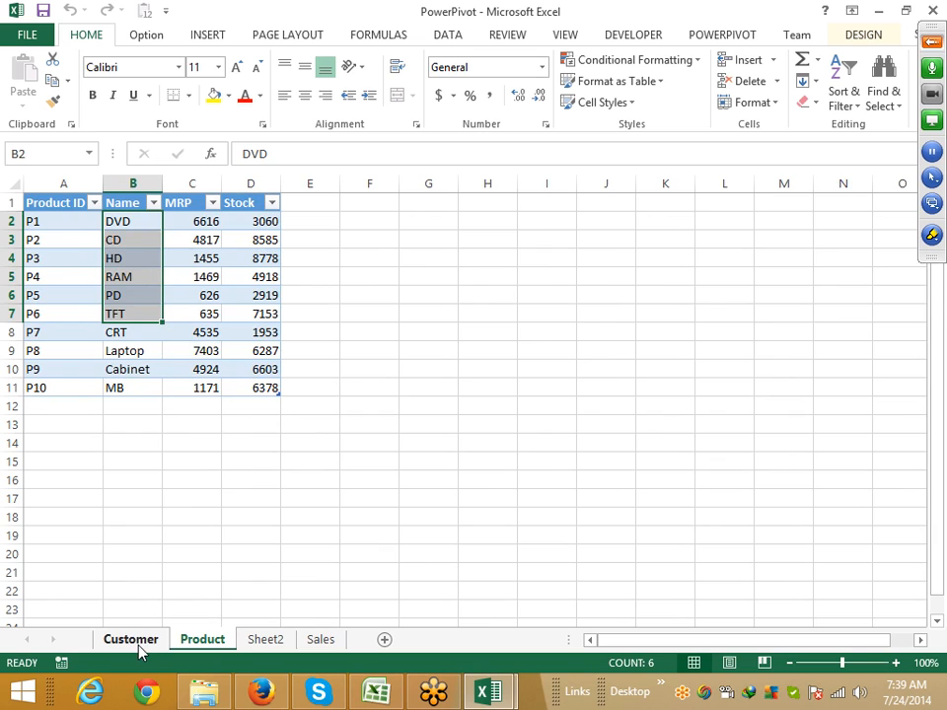
# Step: Copy the whole Customer table, including its headers, into a new workbook starting at A1
pyautogui.click(139, 642)
pyautogui.click(60, 206)
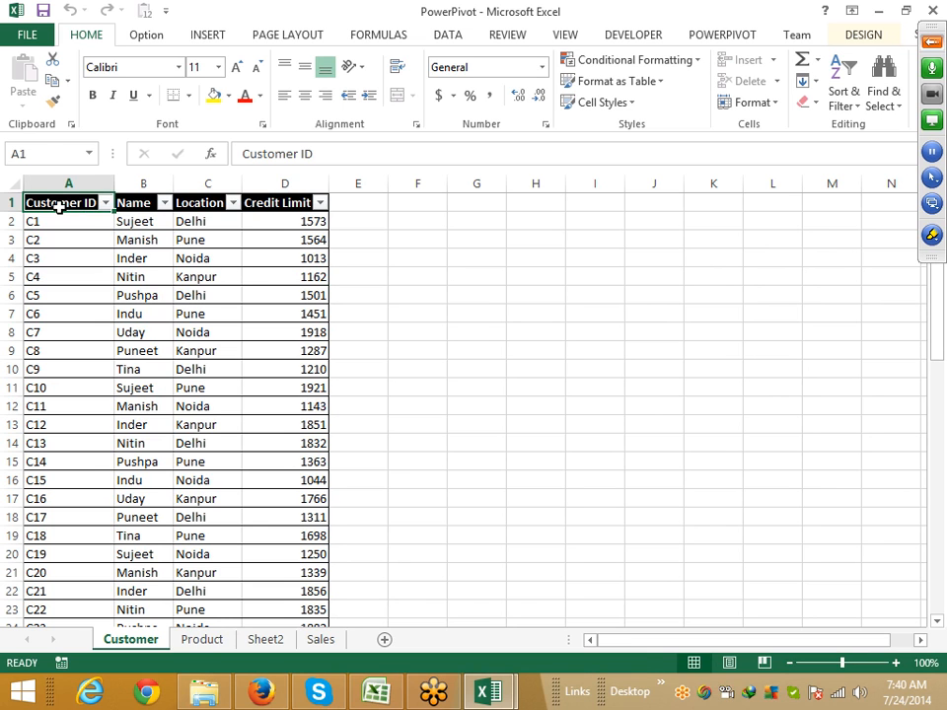
pyautogui.hotkey('ctrl', 'shift', 'Right')
pyautogui.hotkey('ctrl', 'shift', 'Down')
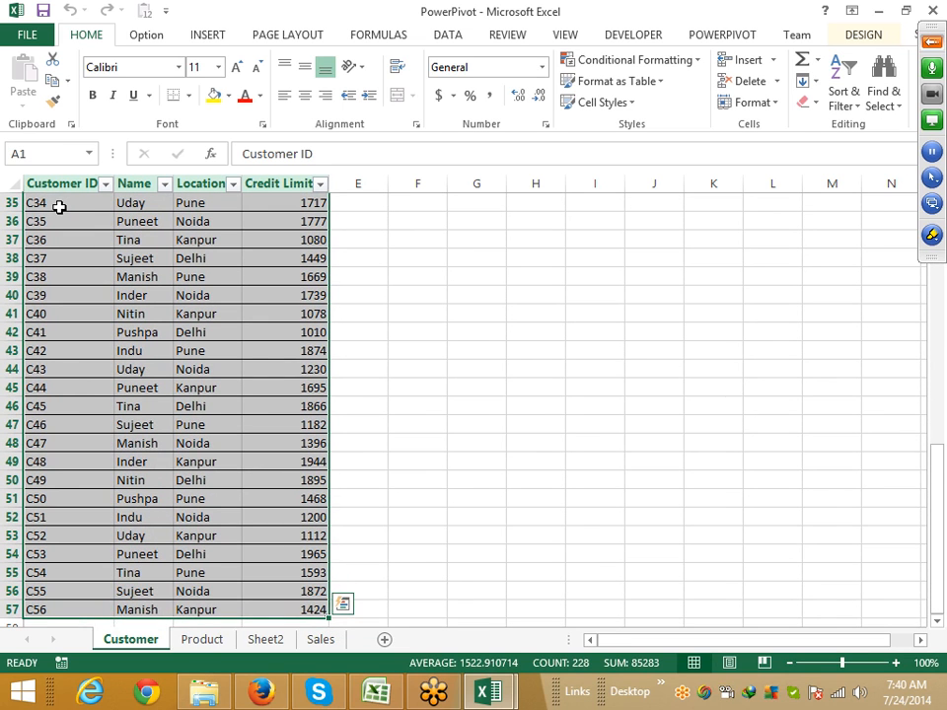
pyautogui.hotkey('ctrl', 'c')
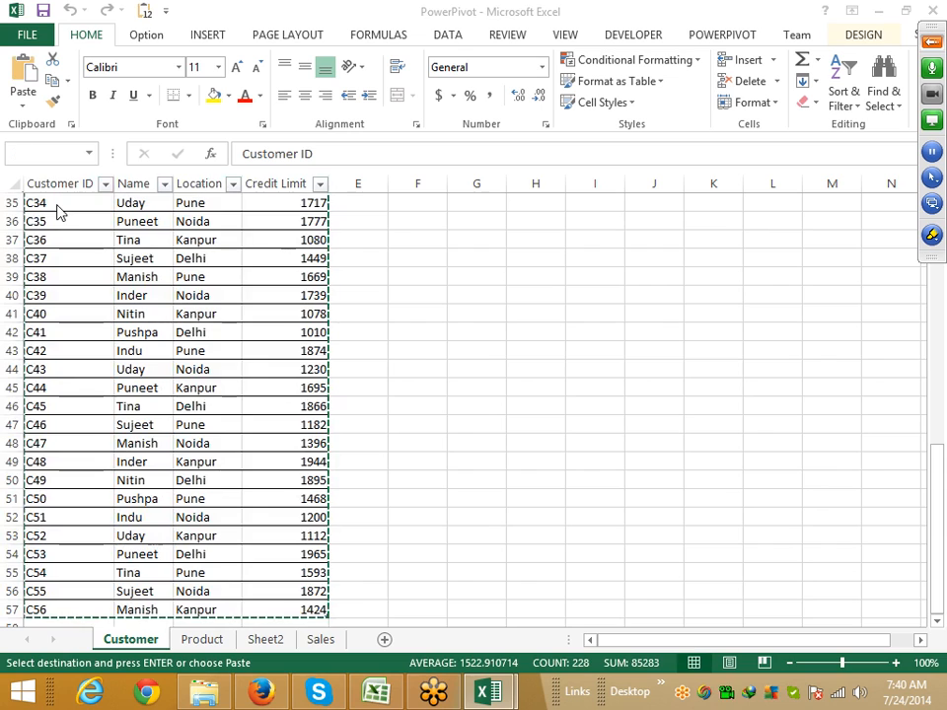
pyautogui.hotkey('ctrl', 'n')
pyautogui.hotkey('ctrl', 'v')
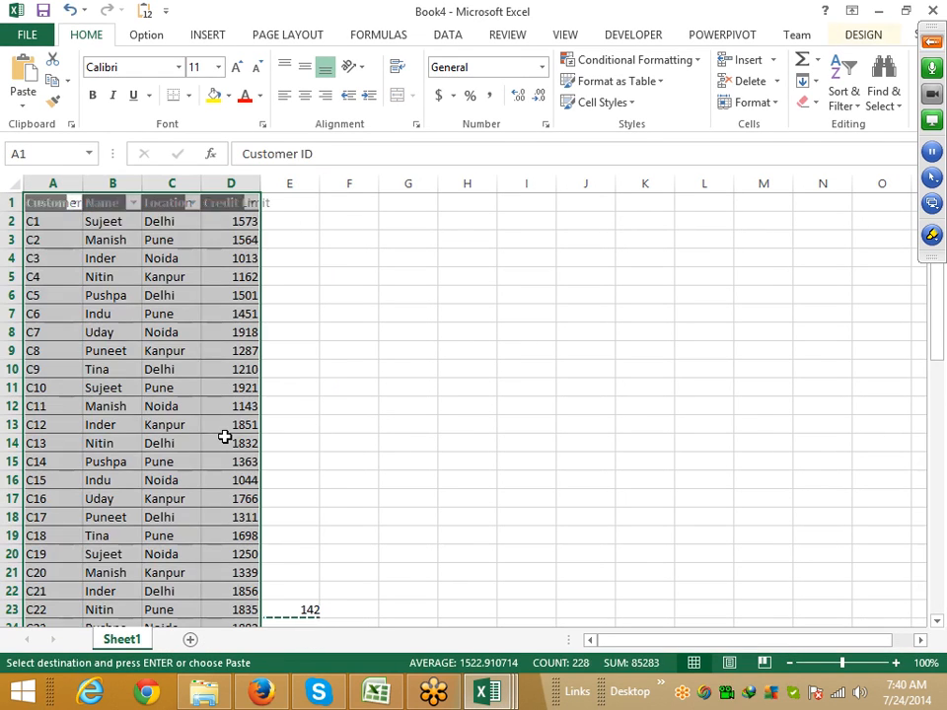
# Step: Add a second sheet to the new workbook and copy the Product table from the PowerPivot workbook into it at A1
pyautogui.click(190, 640)
pyautogui.hotkey('alt', 'Tab')
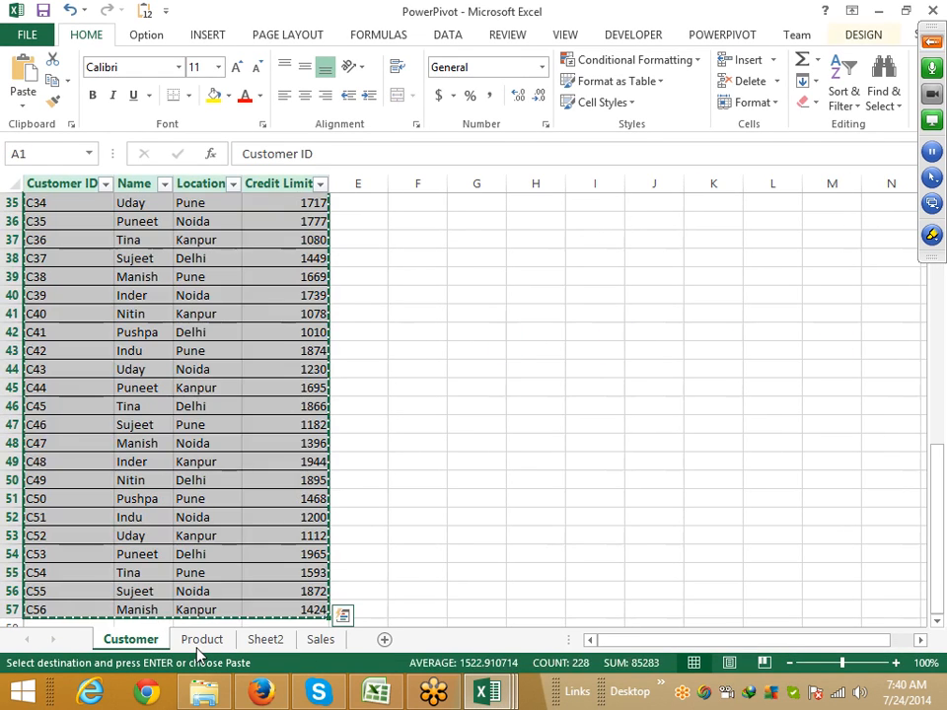
pyautogui.press('Escape')
pyautogui.scroll(11, 196, 655)
pyautogui.click(201, 640)
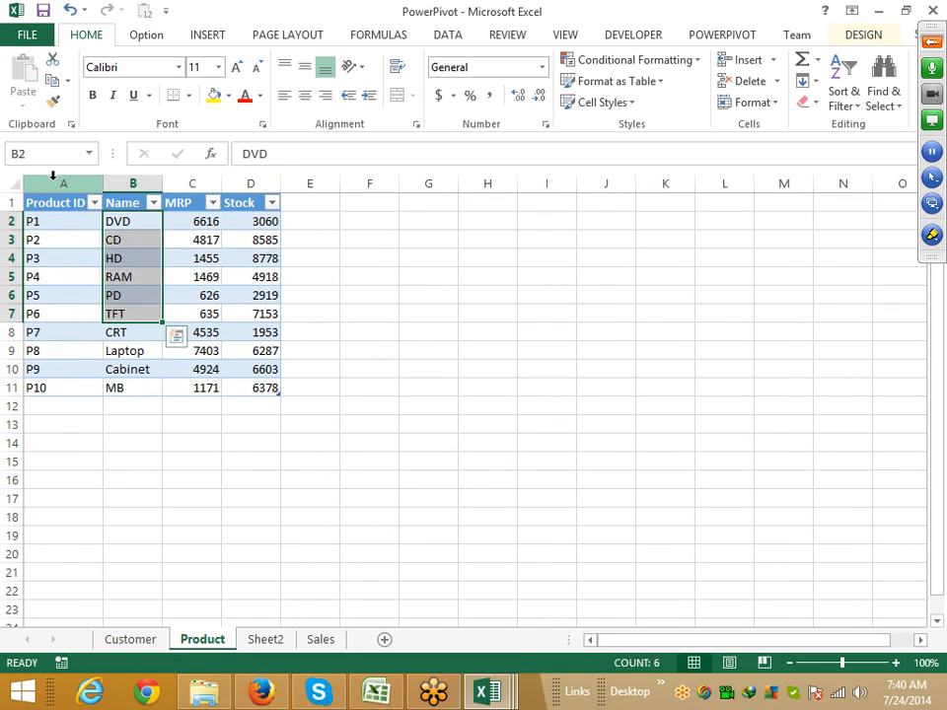
pyautogui.moveTo(62, 202); pyautogui.dragTo(251, 389)
pyautogui.hotkey('ctrl', 'c')
pyautogui.hotkey('alt', 'Tab')
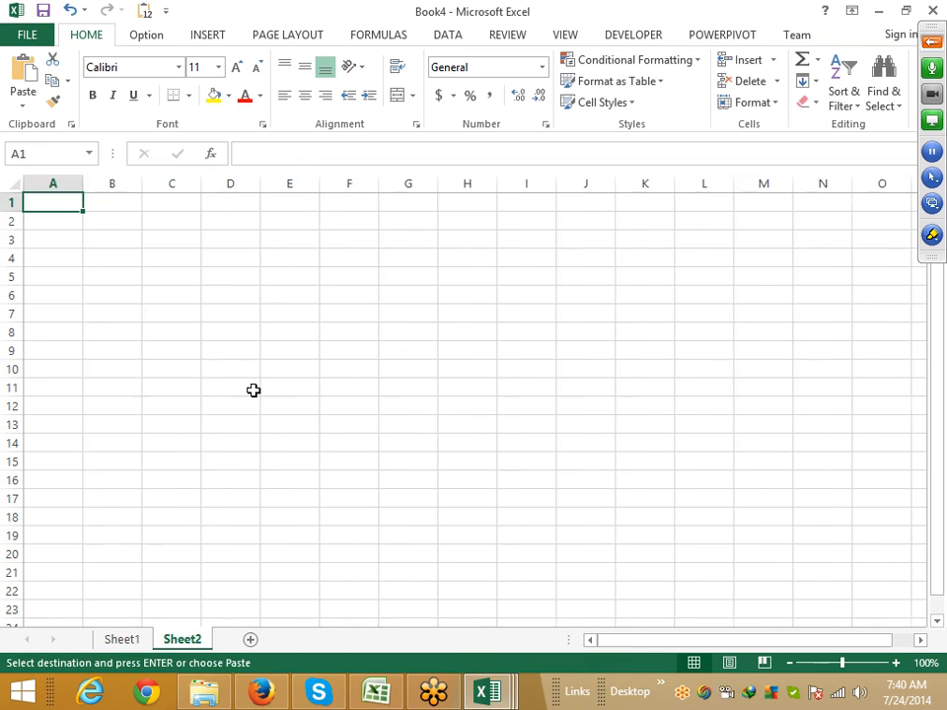
pyautogui.hotkey('ctrl', 'v')
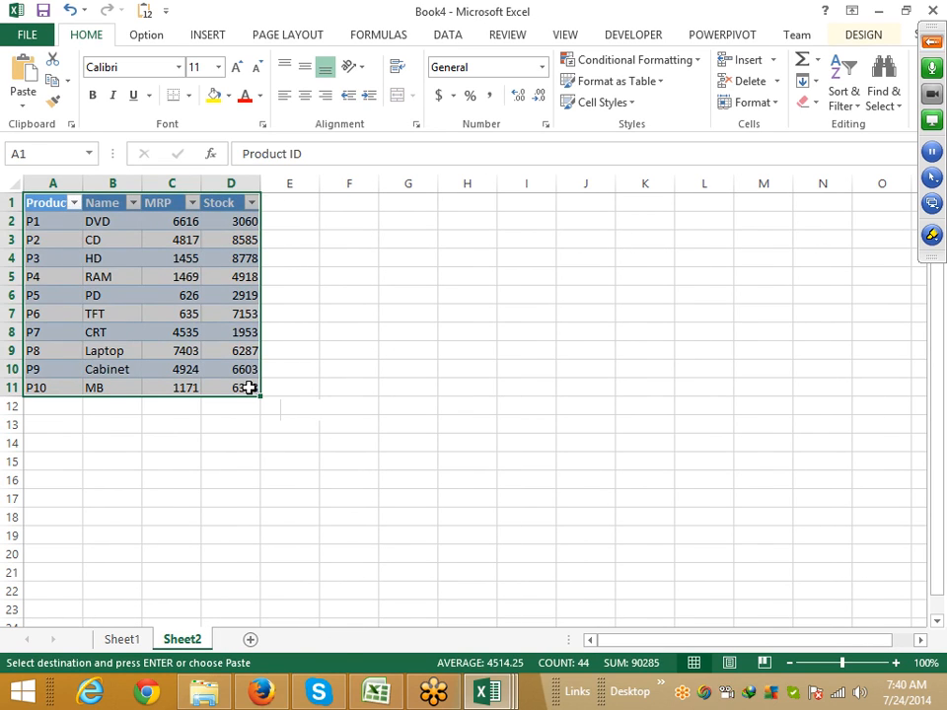
# Step: Copy the full Sales table from the PowerPivot workbook into a newly added third sheet of the new workbook
pyautogui.hotkey('alt', 'Tab')
pyautogui.click(274, 640)
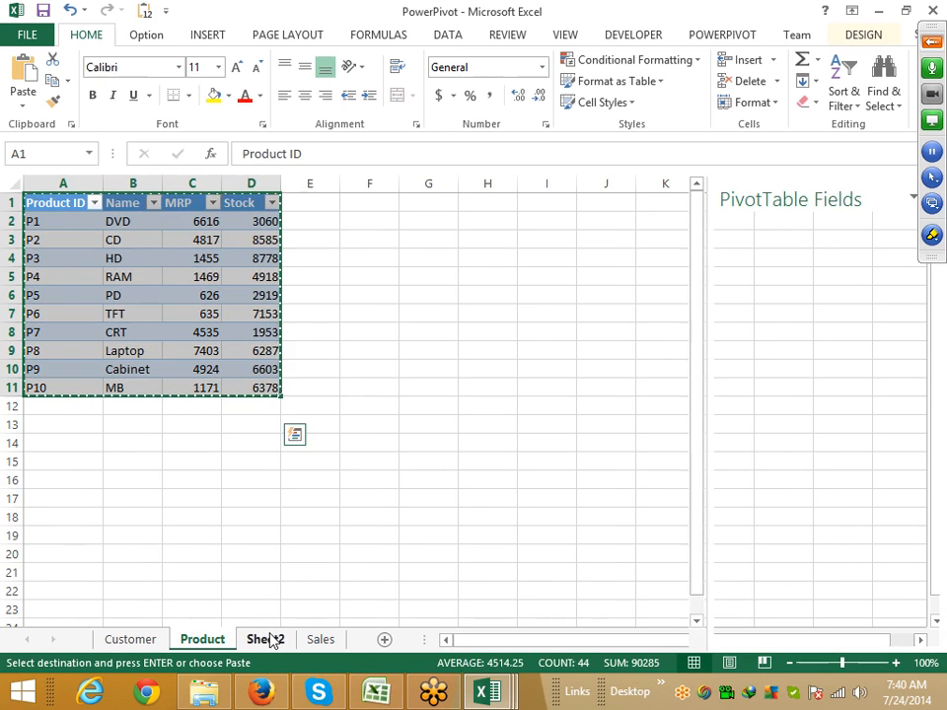
pyautogui.click(317, 640)
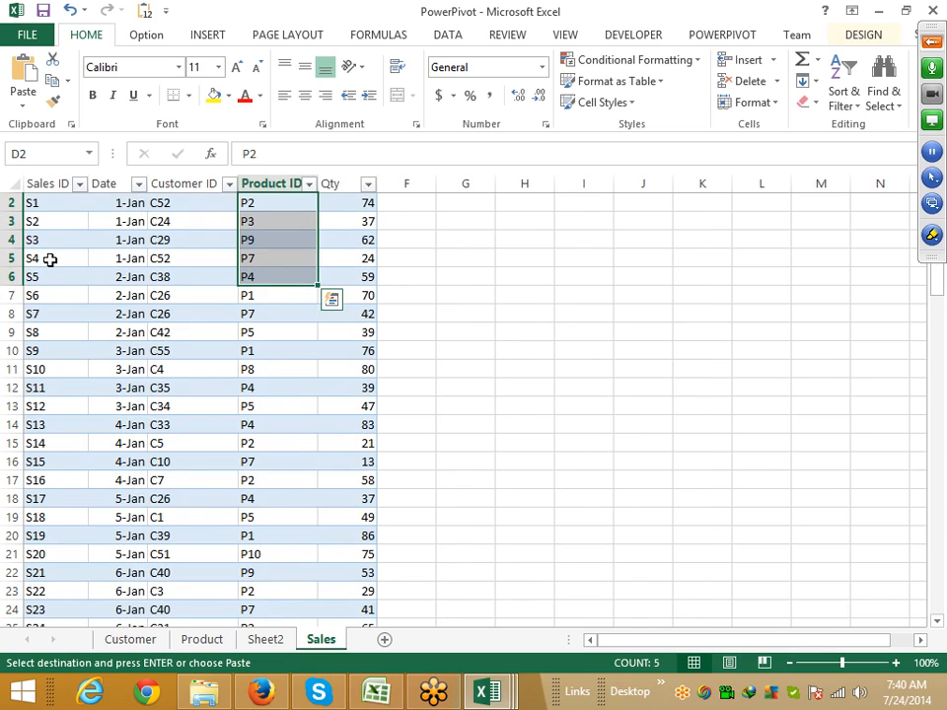
pyautogui.click(51, 260)
pyautogui.hotkey('ctrl', 'Home')
pyautogui.hotkey('ctrl', 'shift', 'End')
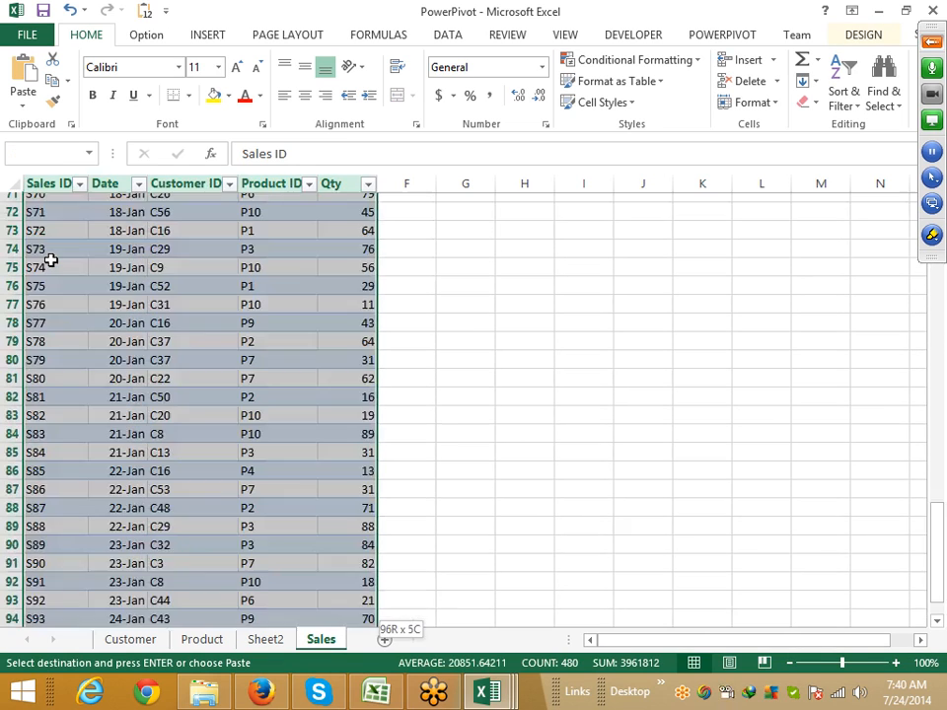
pyautogui.hotkey('ctrl', 'c')
pyautogui.hotkey('alt', 'Tab')
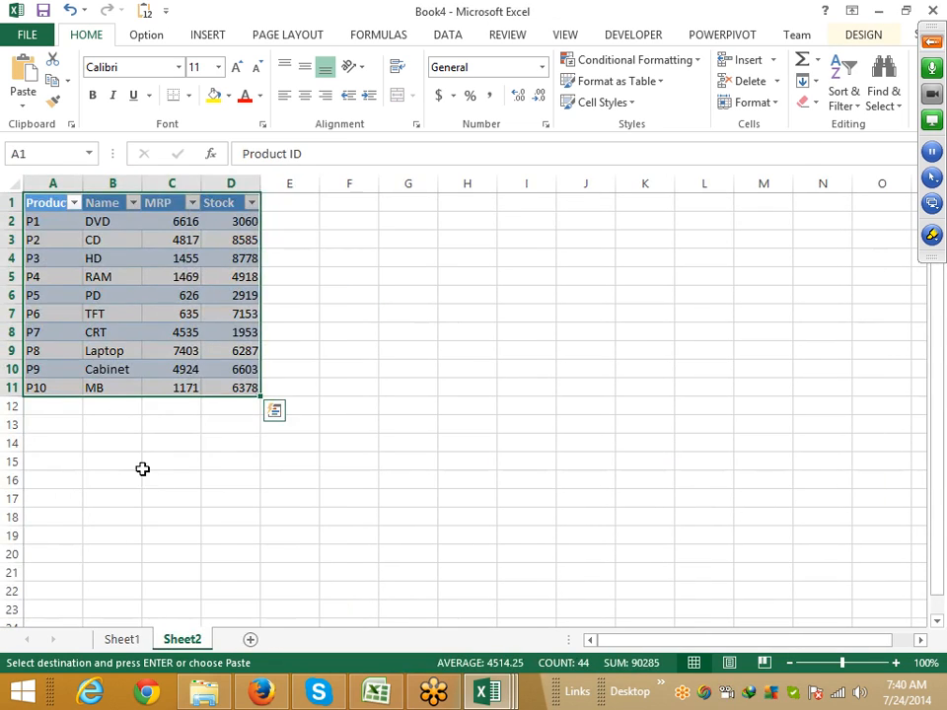
pyautogui.click(251, 640)
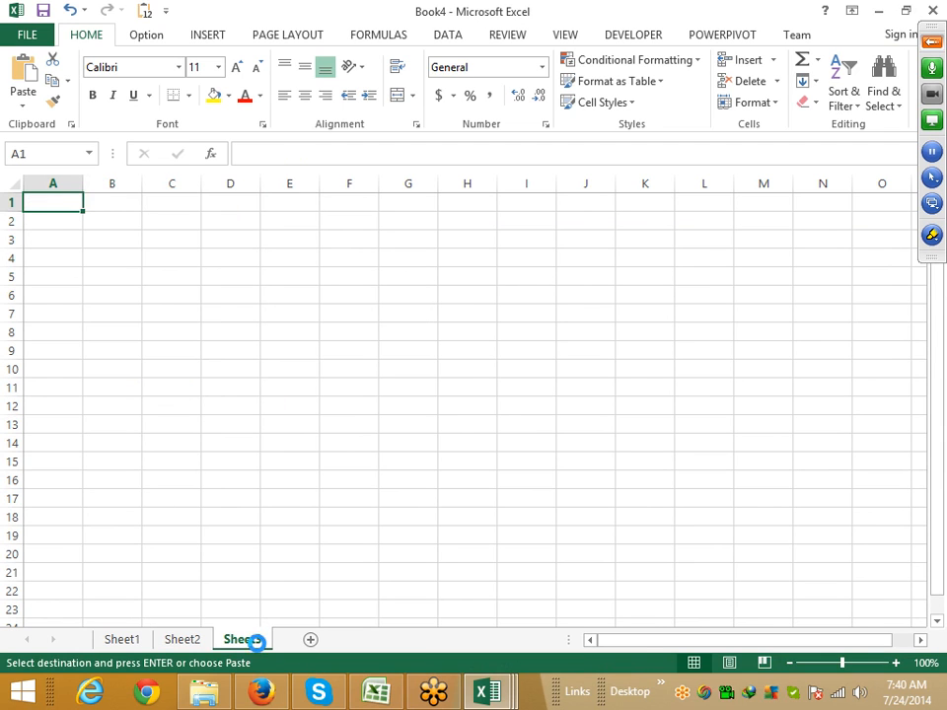
pyautogui.hotkey('ctrl', 'v')
# Step: Close the PowerPivot workbook without saving its changes
pyautogui.hotkey('alt', 'Tab')
pyautogui.press('Return')
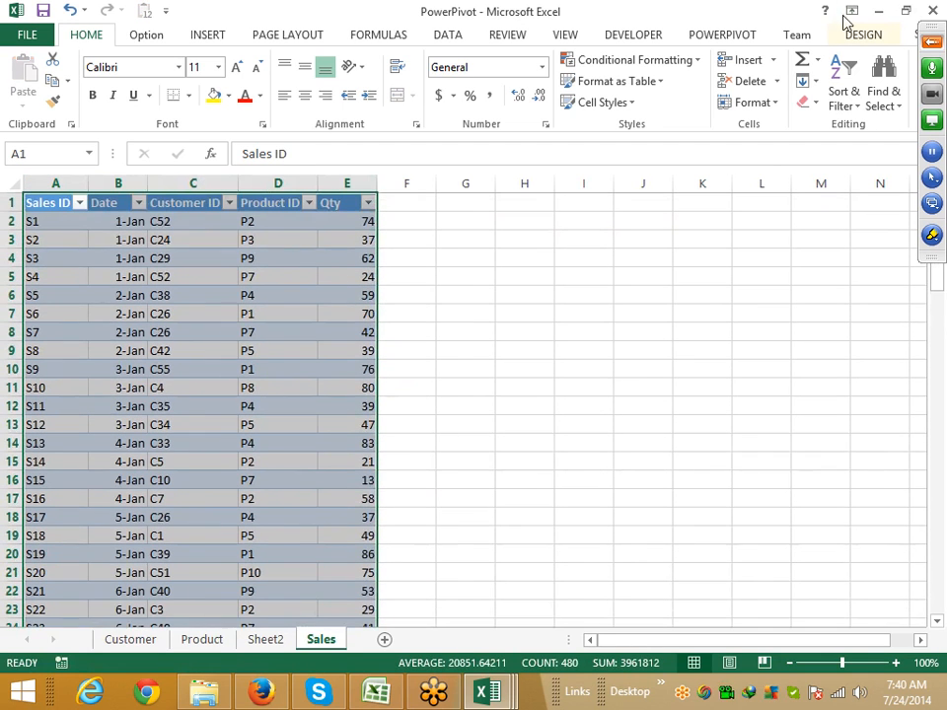
pyautogui.click(934, 11)
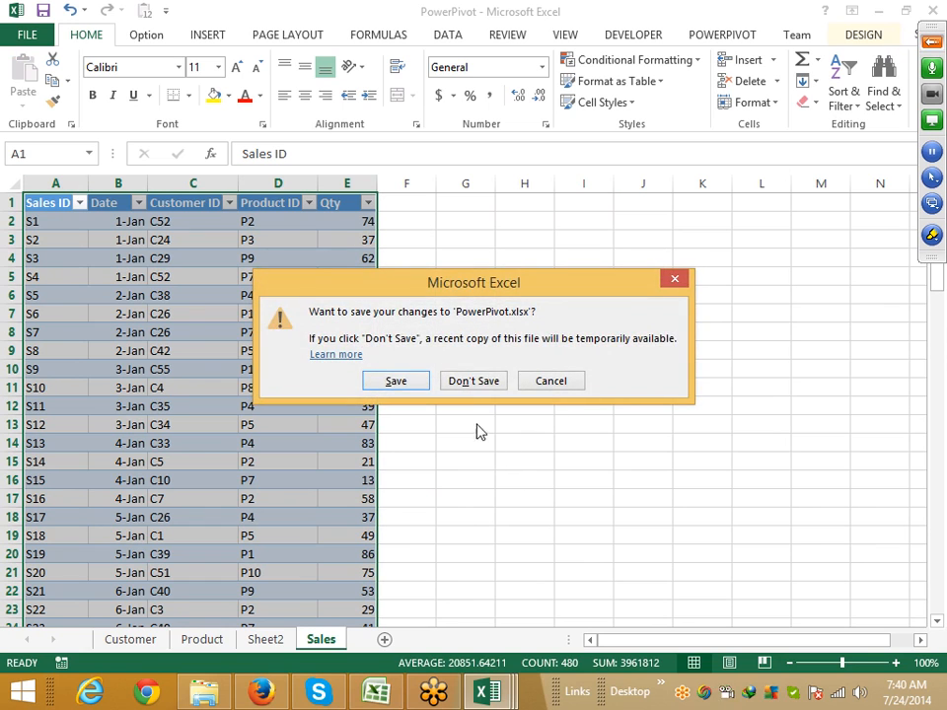
pyautogui.click(471, 381)
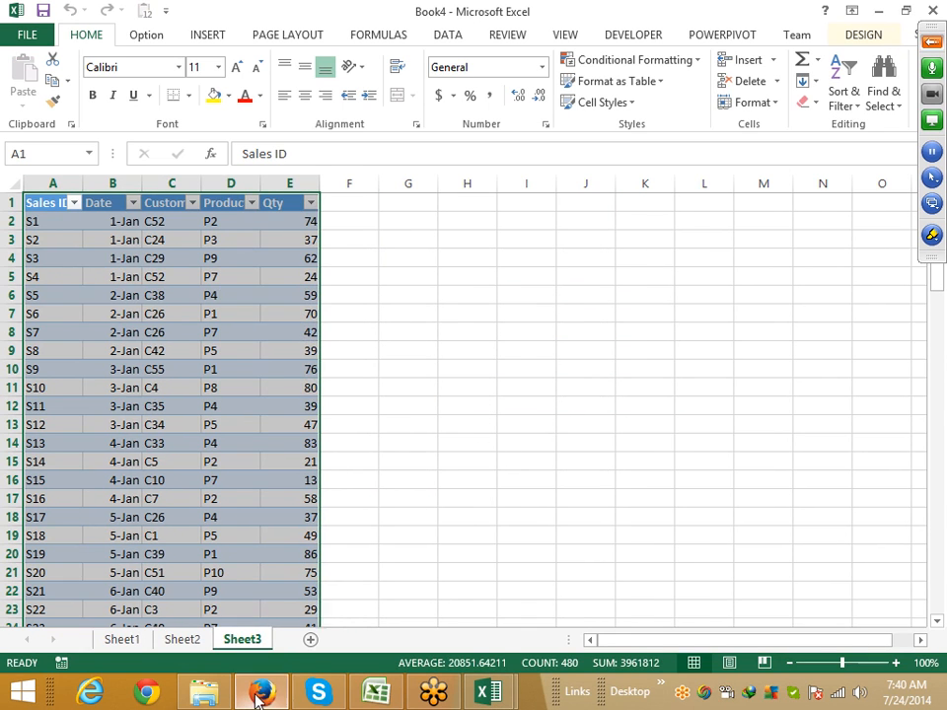
# Step: Switch to Firefox, publish the processed YouTube video, and open google.co.in in a new tab
pyautogui.click(260, 691)
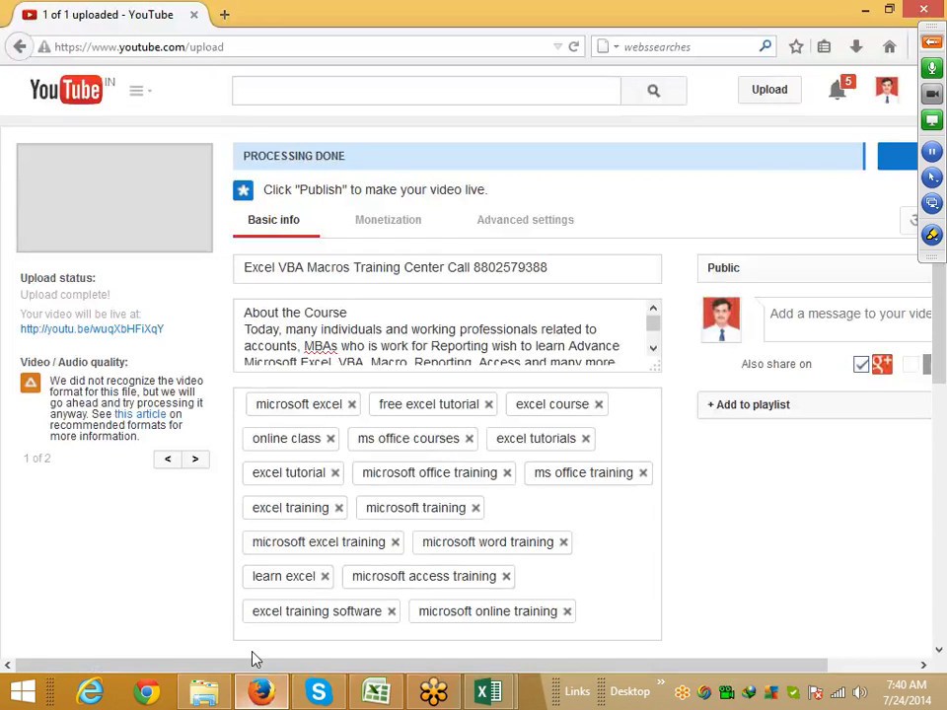
pyautogui.click(898, 158)
pyautogui.click(231, 15)
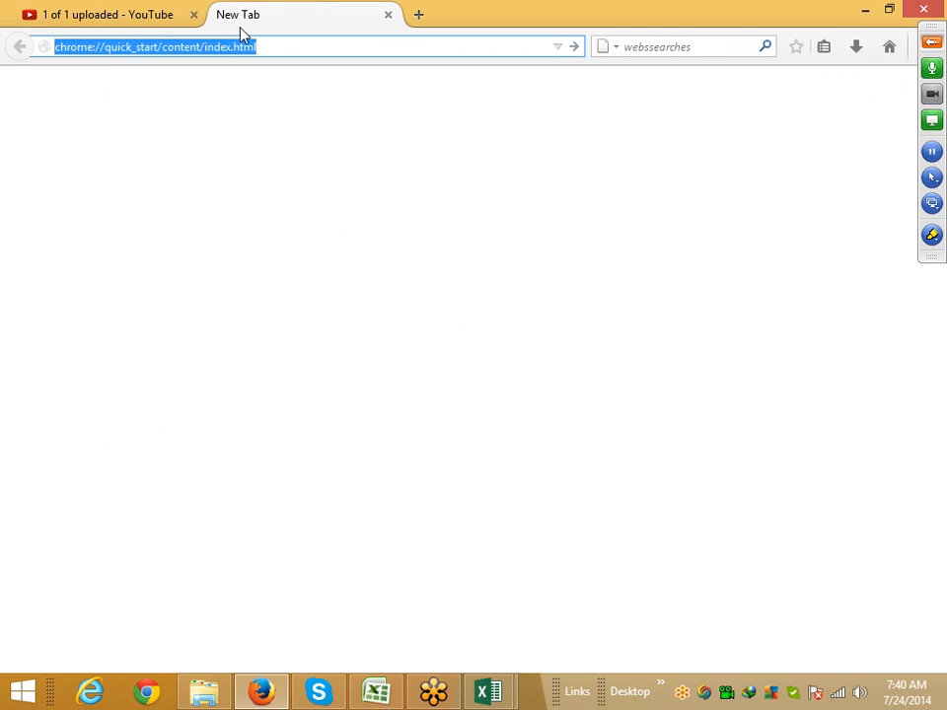
pyautogui.write('google.co.in/')
pyautogui.press('Return')
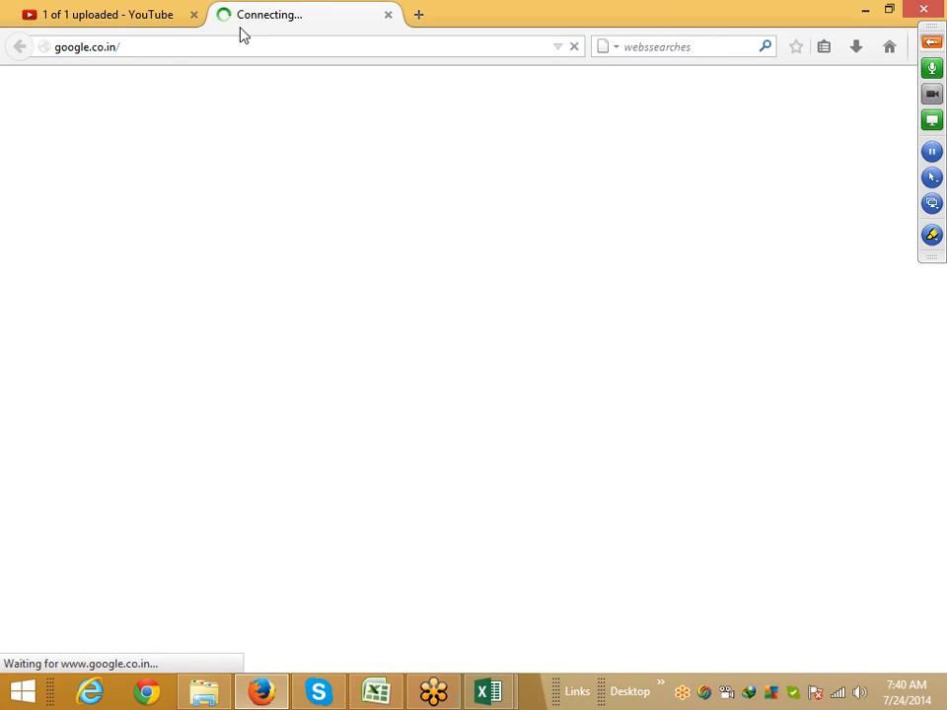
# Step: Copy the published video's link and send it in Skype to the third contact in today's recent conversations, returning to Firefox
pyautogui.click(120, 17)
pyautogui.moveTo(651, 191); pyautogui.dragTo(459, 196)
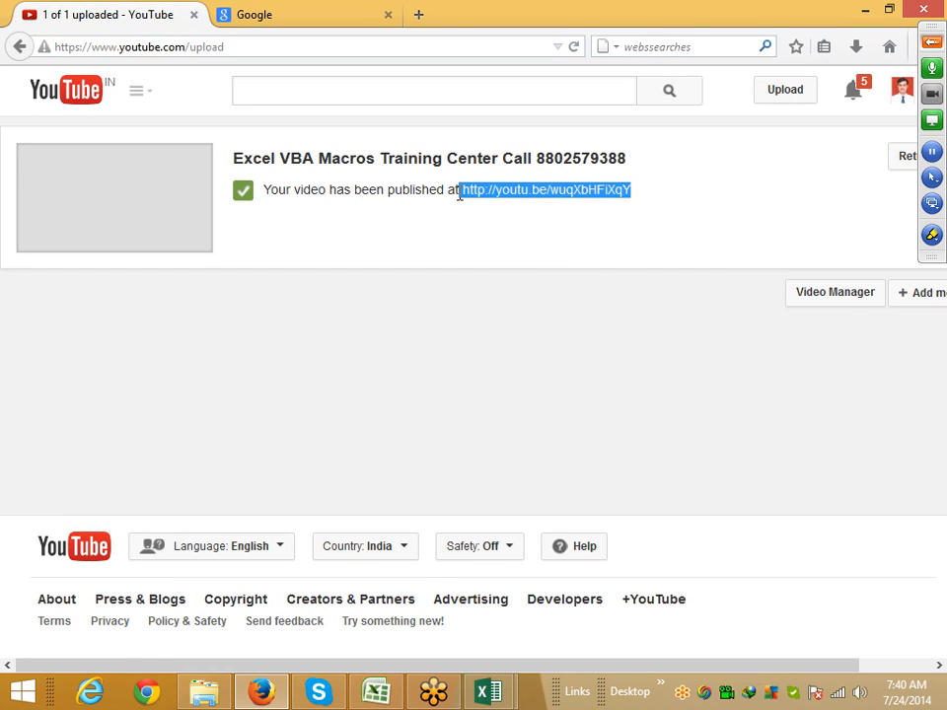
pyautogui.click(317, 691)
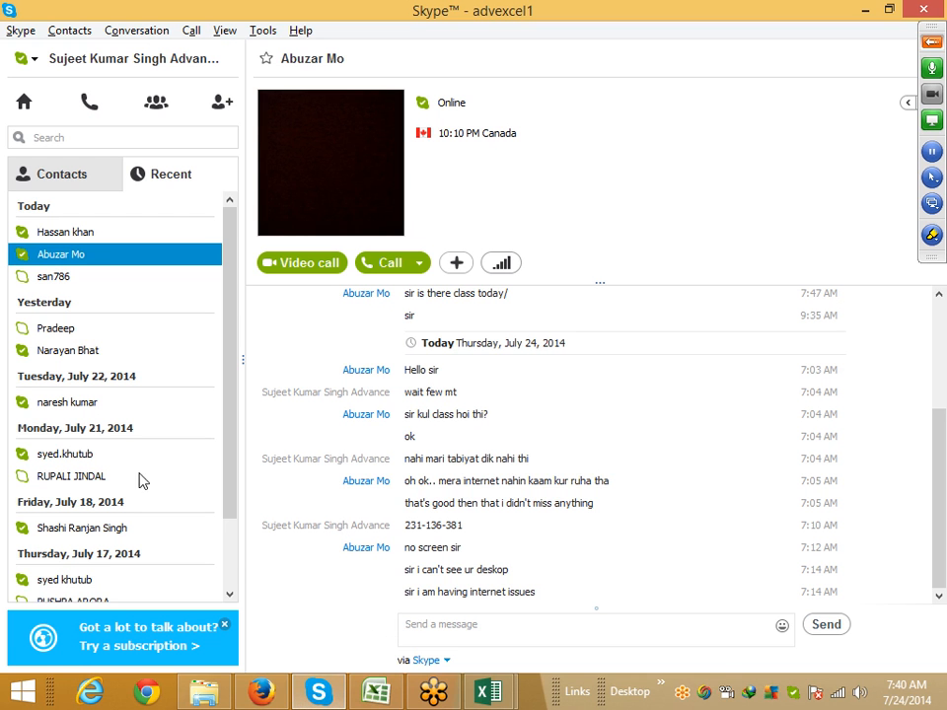
pyautogui.click(63, 277)
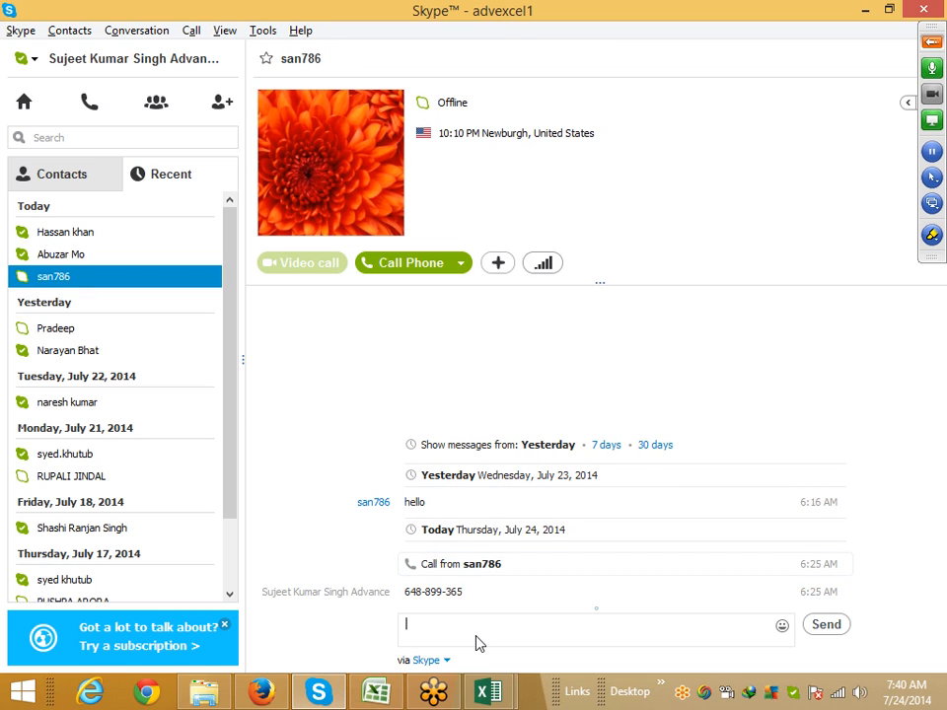
pyautogui.hotkey('ctrl', 'v')
pyautogui.press('Return')
pyautogui.hotkey('alt', 'Tab')
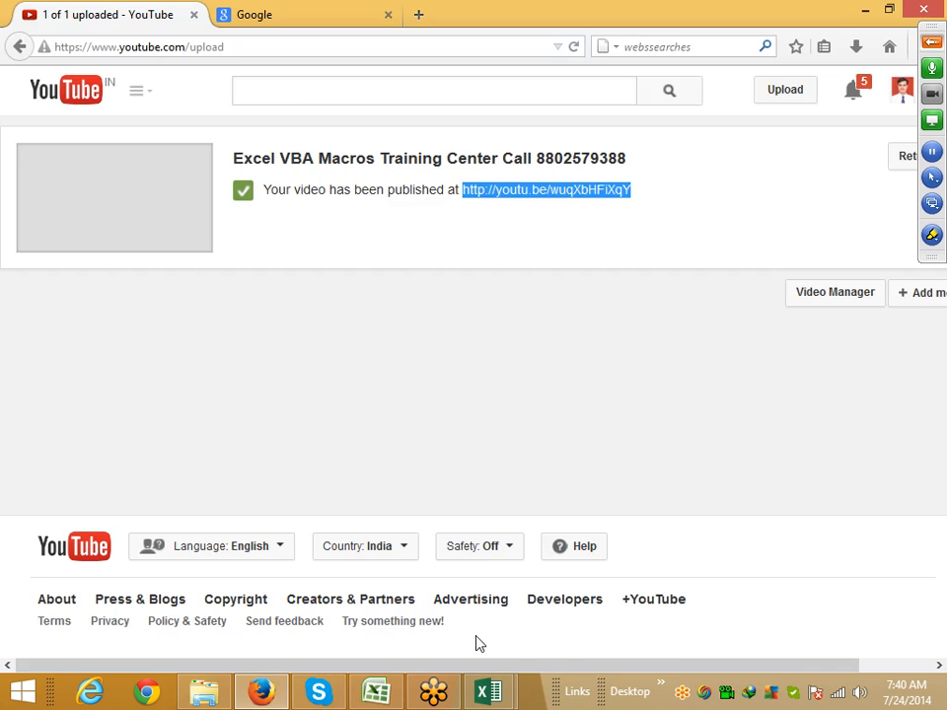
# Step: Search Google for "powerpivot add in excel 2010" and open Microsoft's Download Power Pivot page from the results
pyautogui.click(262, 22)
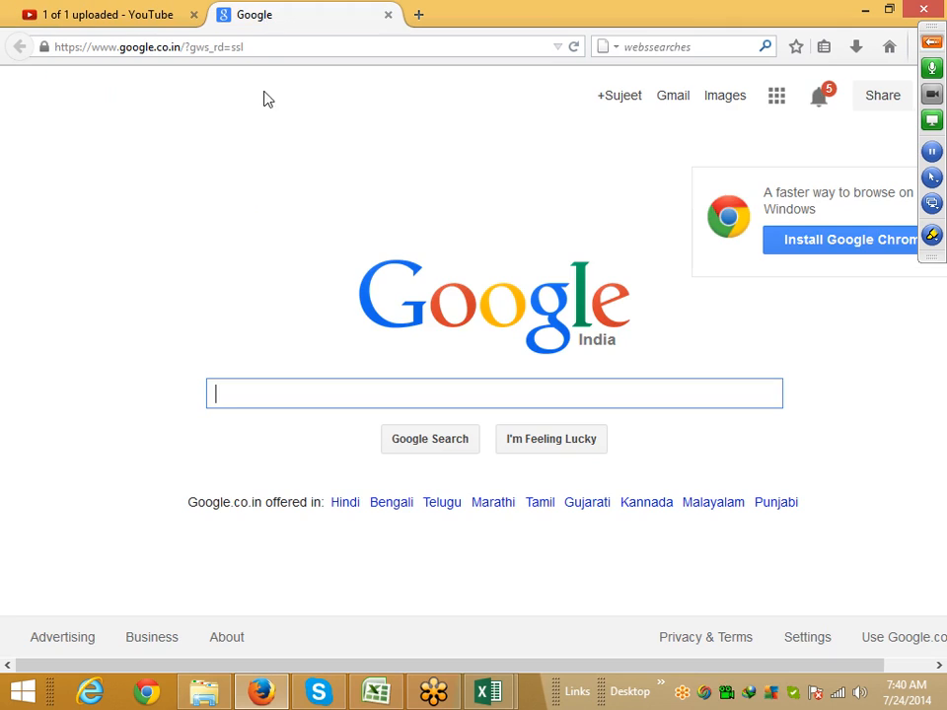
pyautogui.write('p')
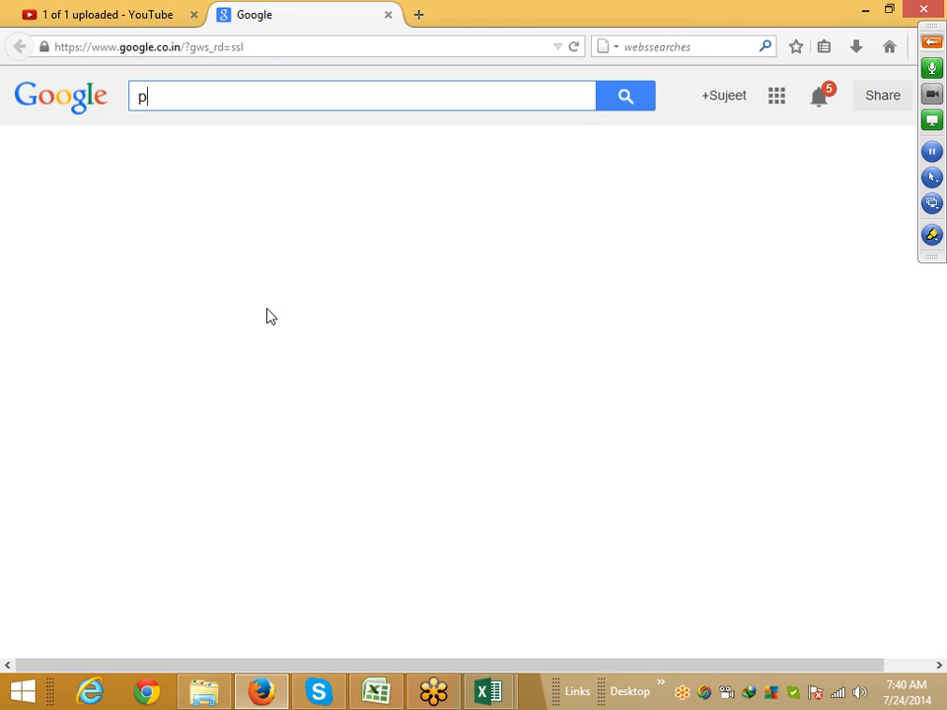
pyautogui.write('ower')
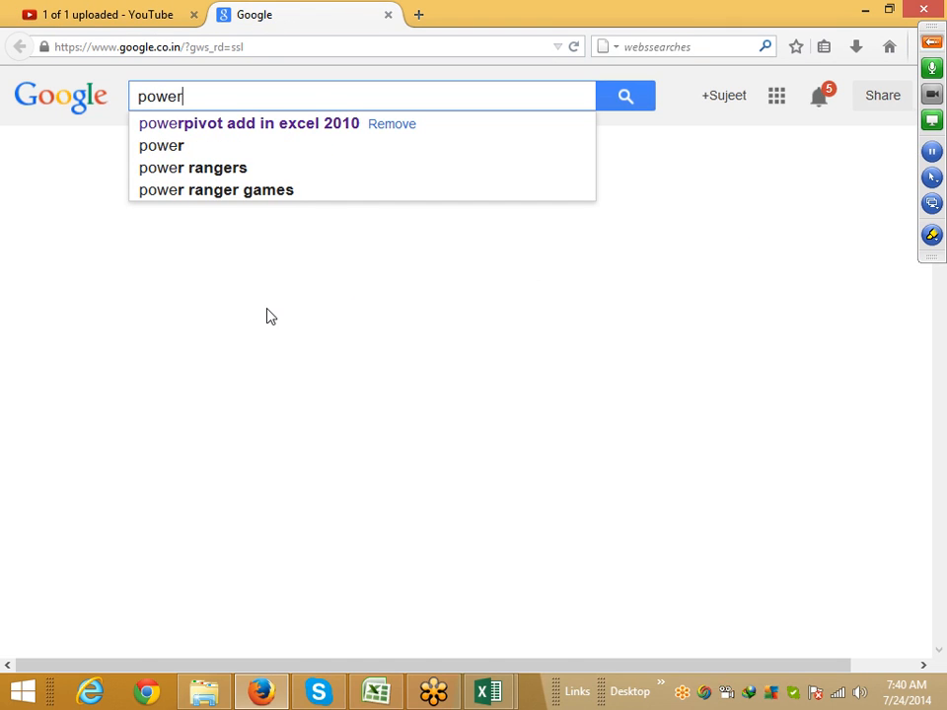
pyautogui.press('Down')
pyautogui.press('Return')
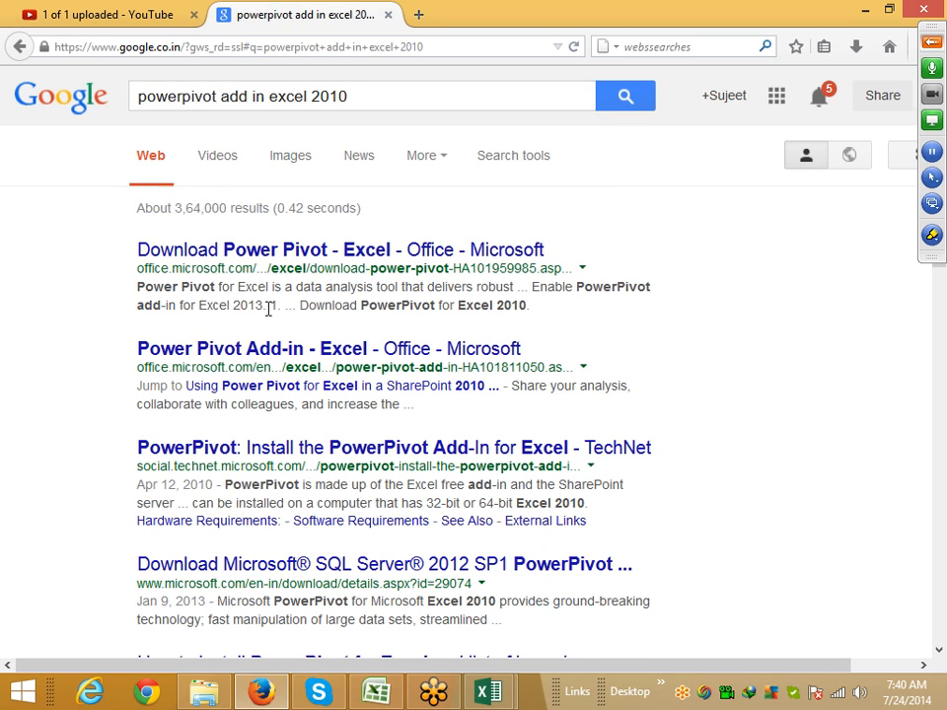
pyautogui.click(263, 250)
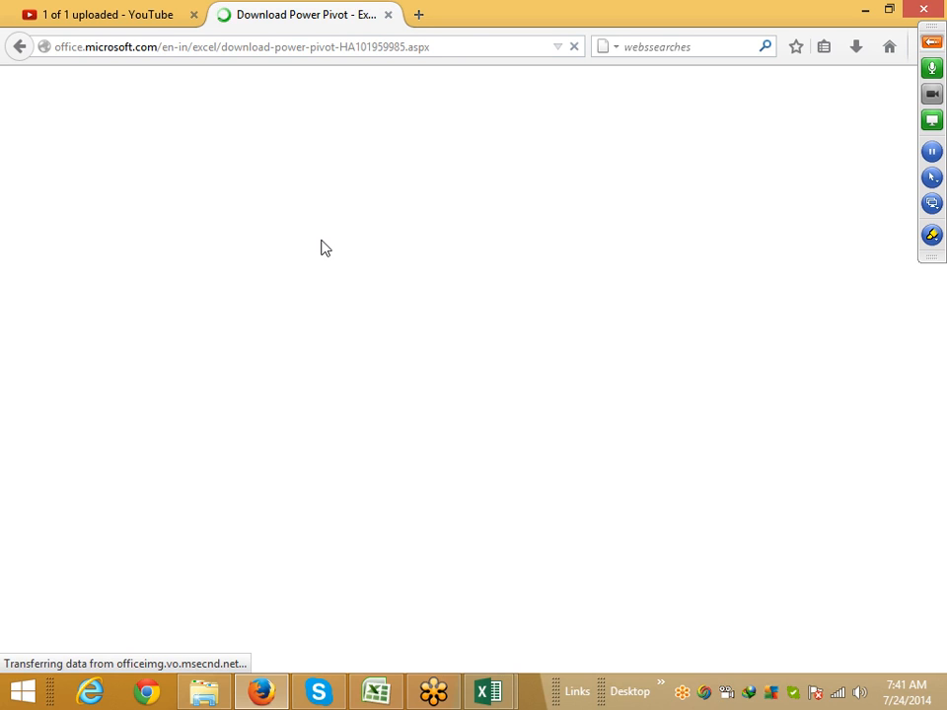
# Step: Close the YouTube upload page and look over the prerequisites and installation notes on the Download Power Pivot page
pyautogui.click(131, 25)
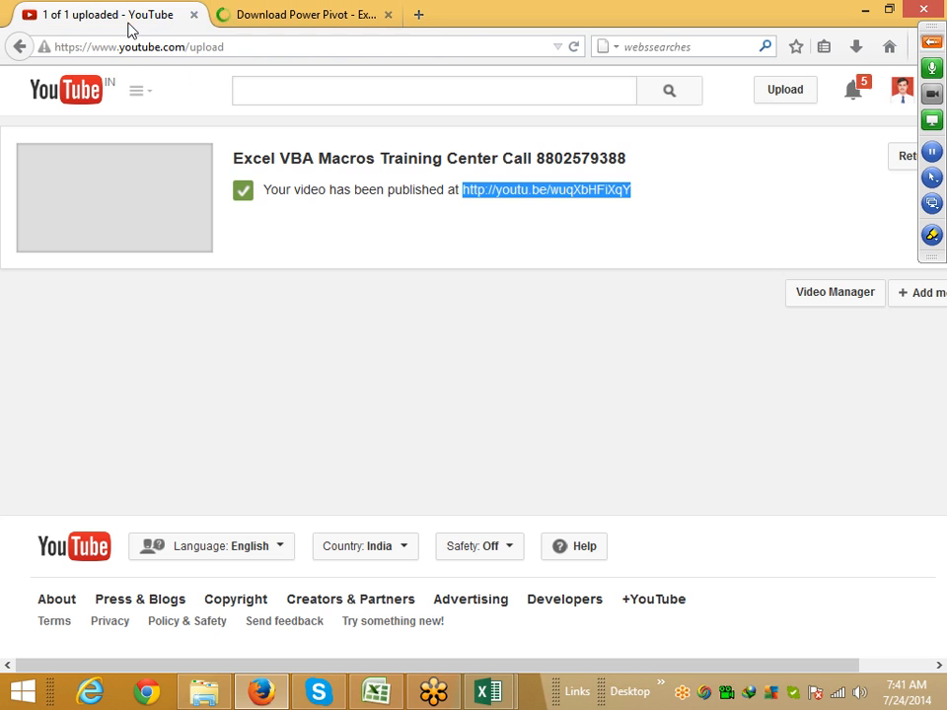
pyautogui.click(195, 14)
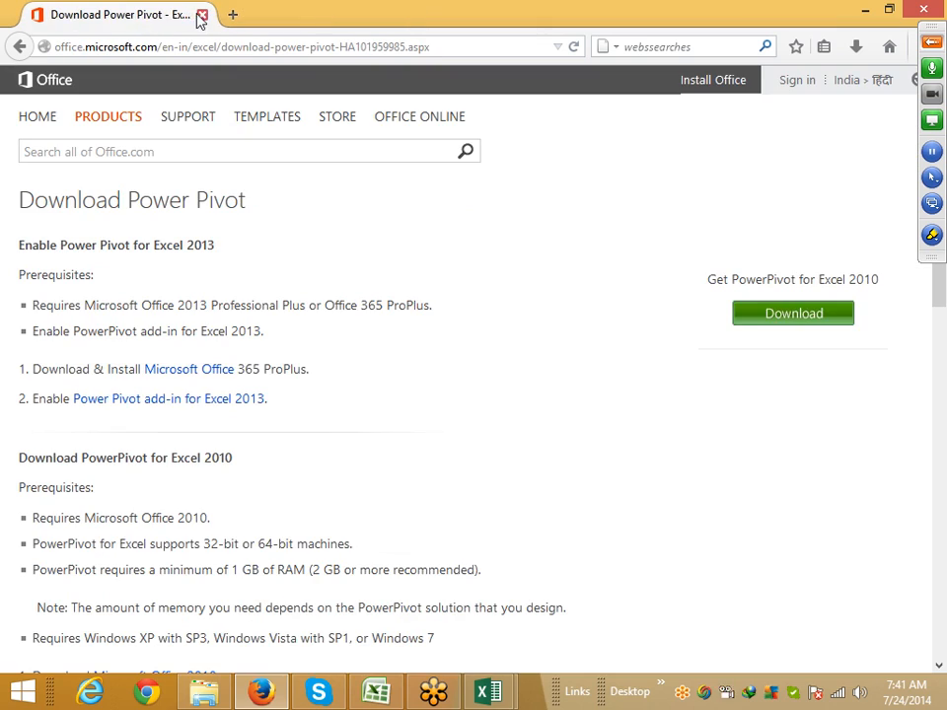
pyautogui.scroll(-7, 296, 395)
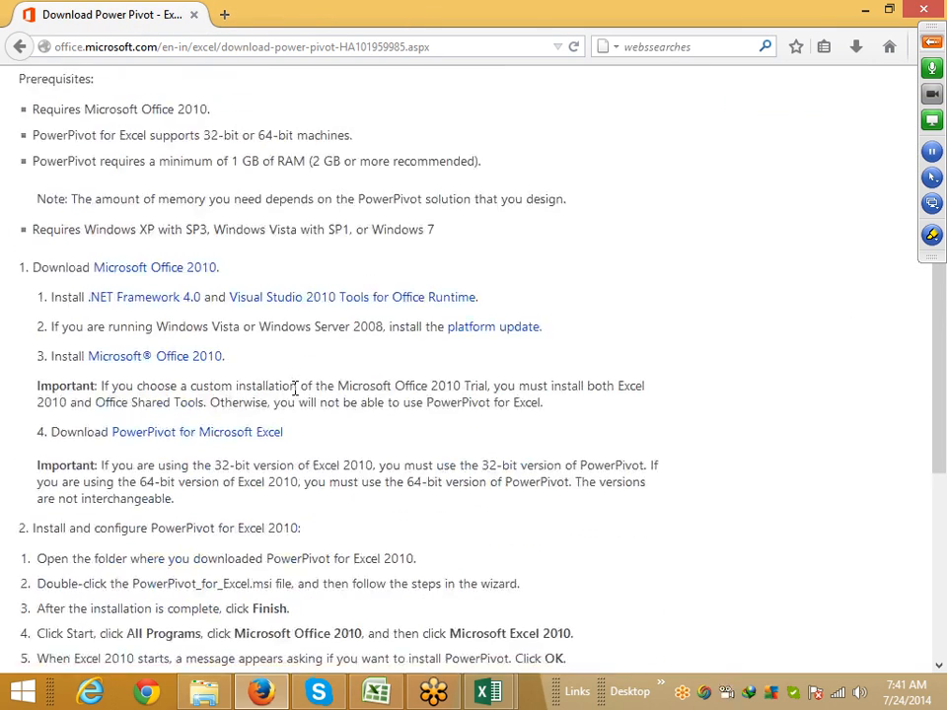
pyautogui.scroll(5, 296, 388)
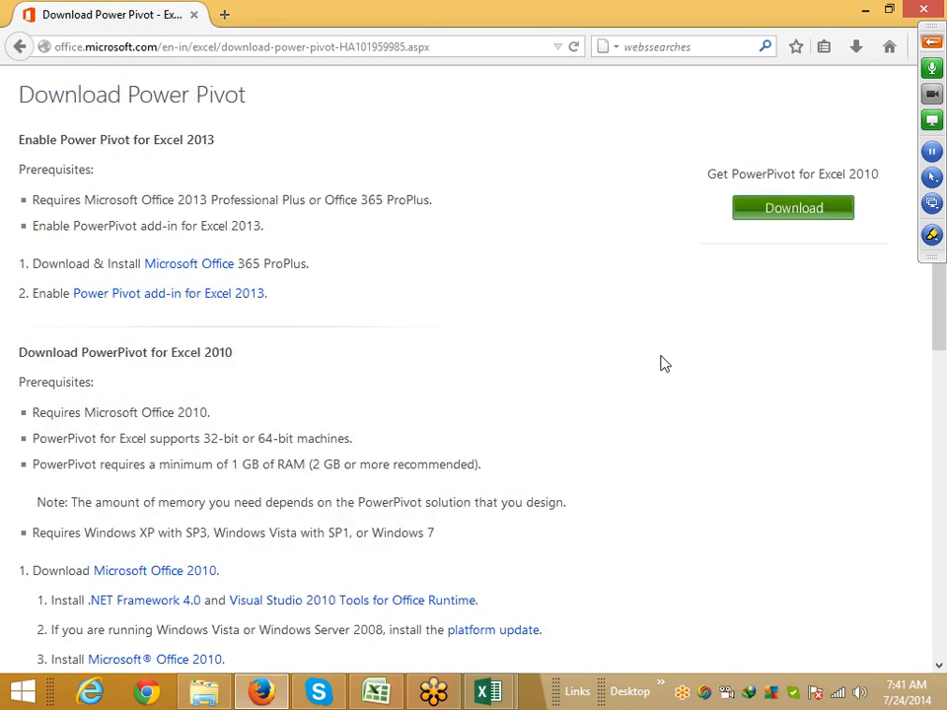
# Step: Copy the link of the PowerPivot for Excel 2010 download and send it to the entire audience in the GoToMeeting chat
pyautogui.rightClick(815, 215)
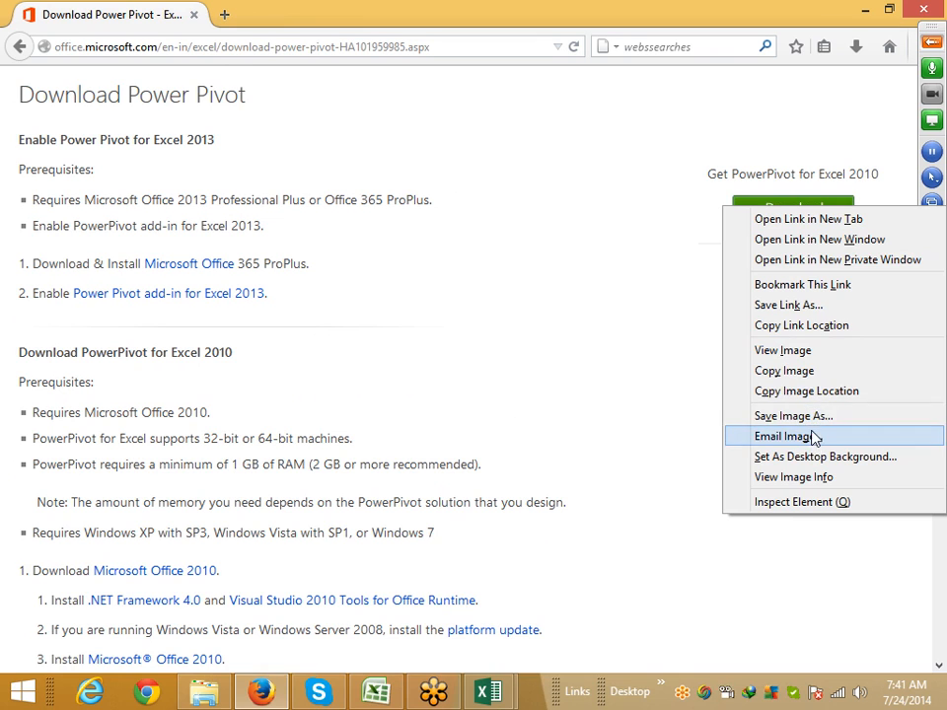
pyautogui.click(811, 327)
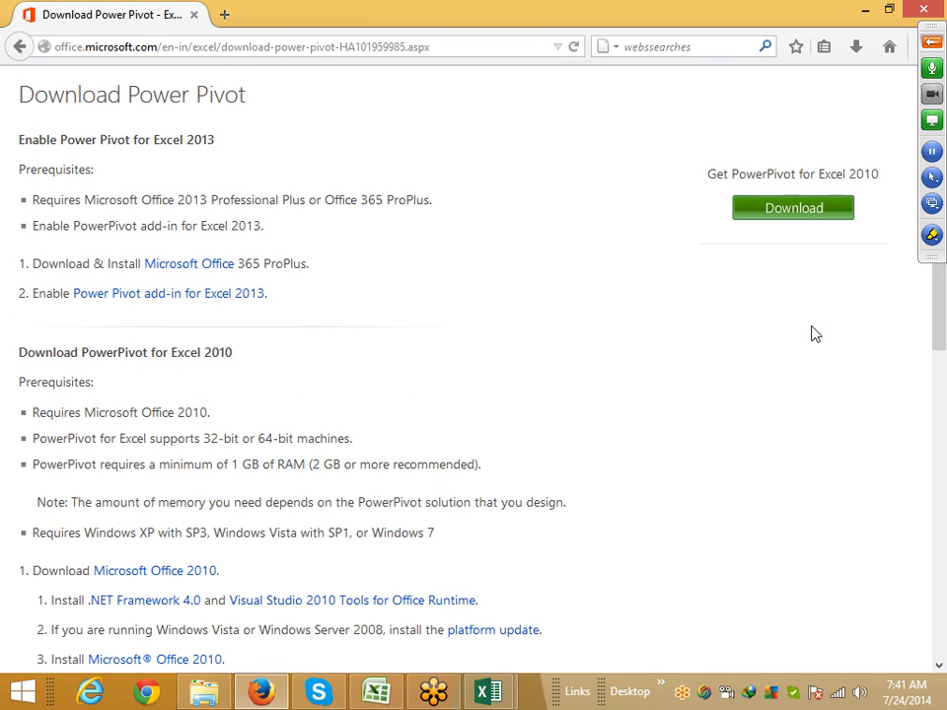
pyautogui.click(930, 43)
pyautogui.click(726, 353)
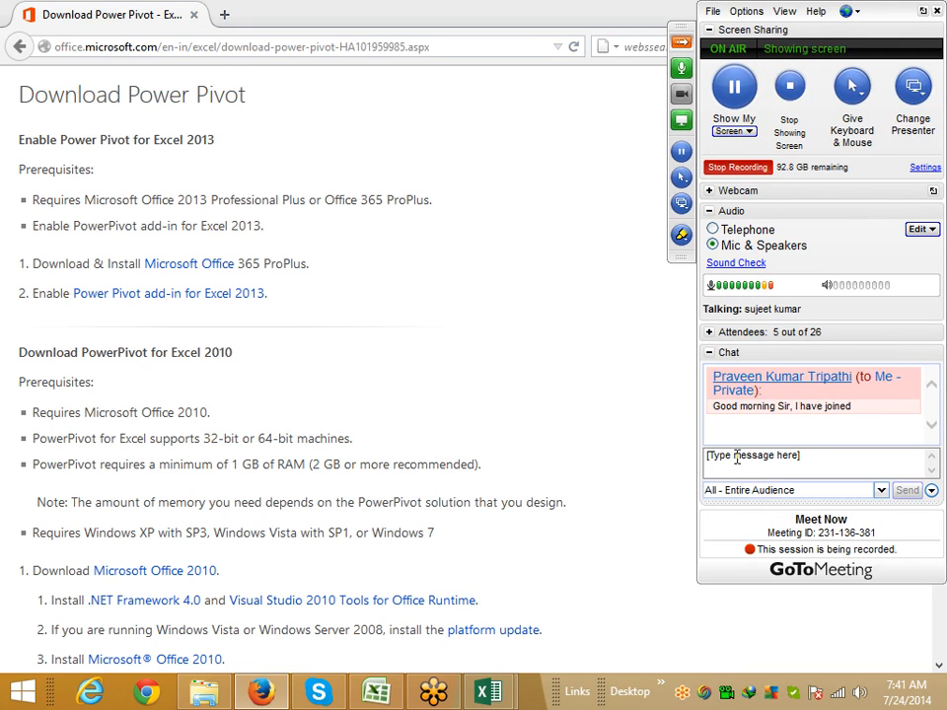
pyautogui.click(736, 457)
pyautogui.write('http://office.microsoft.com/en-in/excel/redir/XT103338613.aspx?CTT=5&origin=HA101959985')
pyautogui.press('Return')
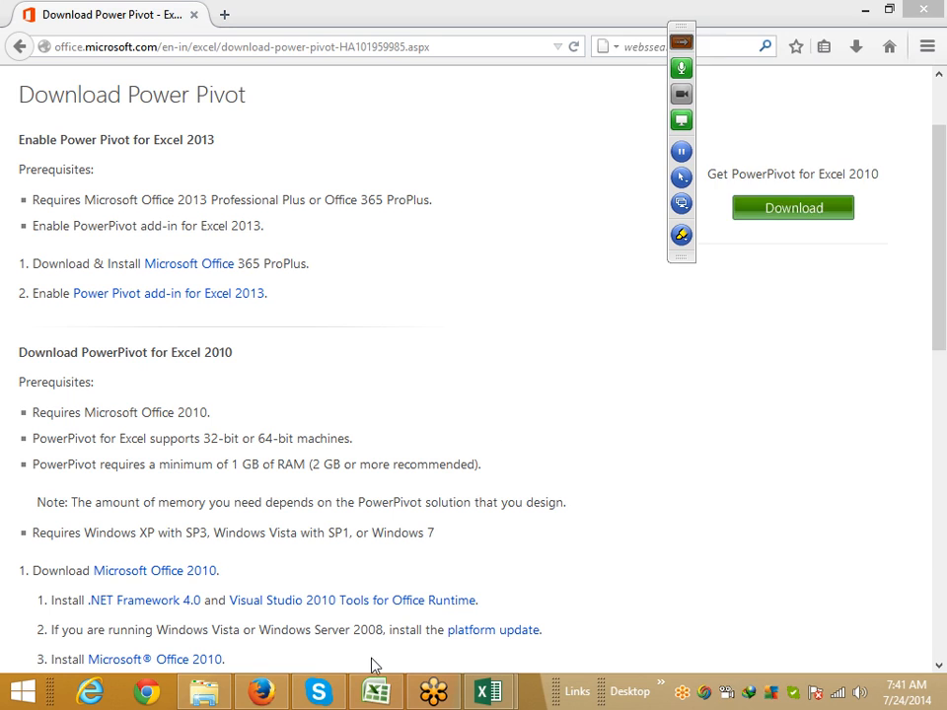
# Step: Switch to the Book4 workbook in Excel and look through its Customer, Product and Sales sheets
pyautogui.click(376, 691)
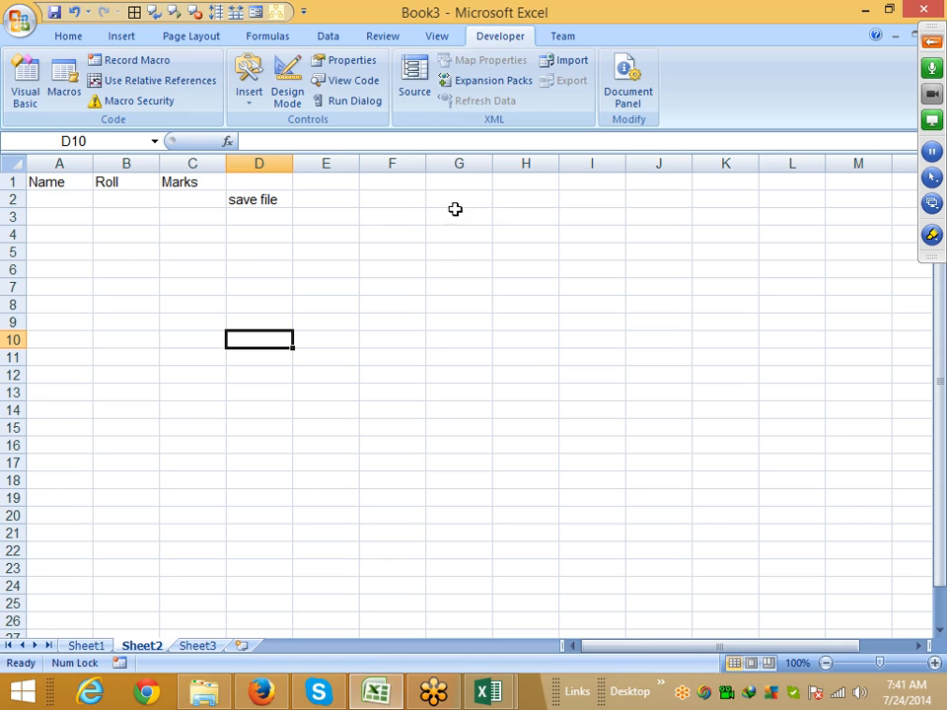
pyautogui.click(392, 201)
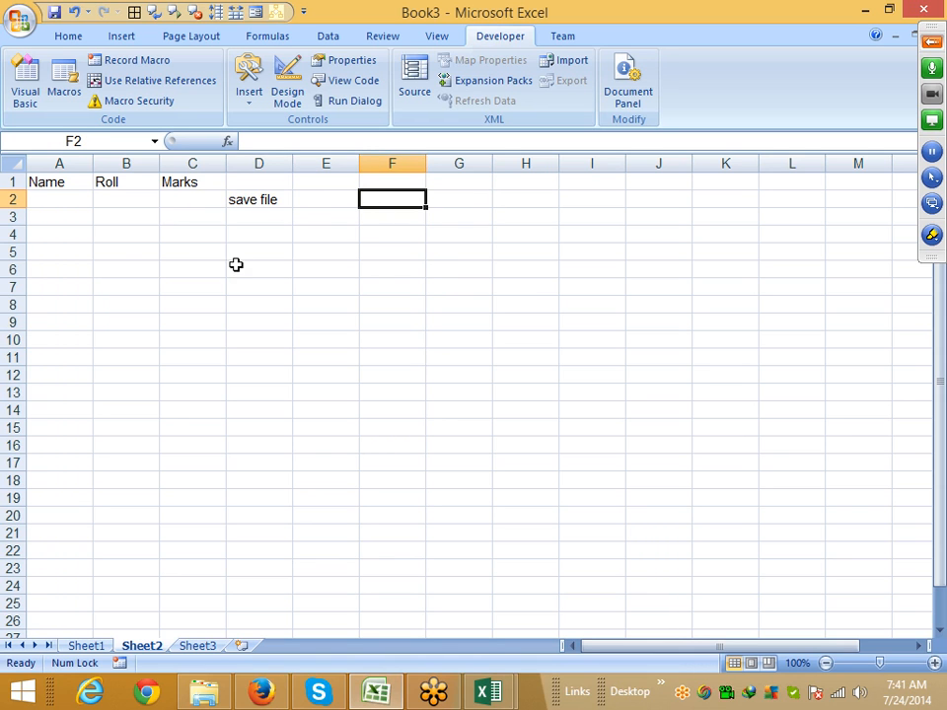
pyautogui.click(487, 692)
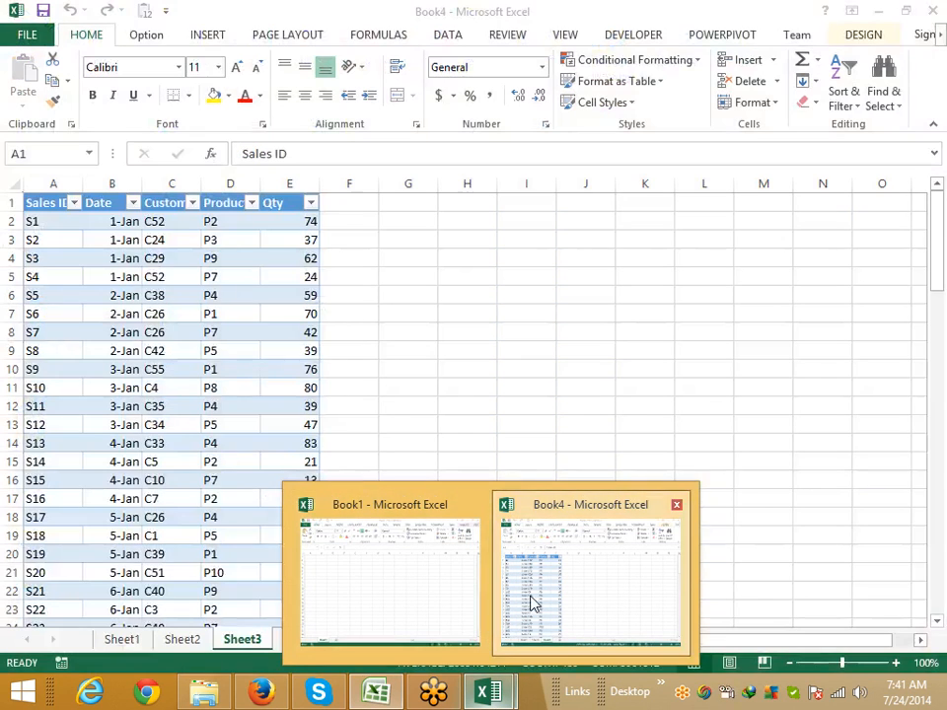
pyautogui.click(533, 605)
pyautogui.click(132, 641)
pyautogui.click(181, 641)
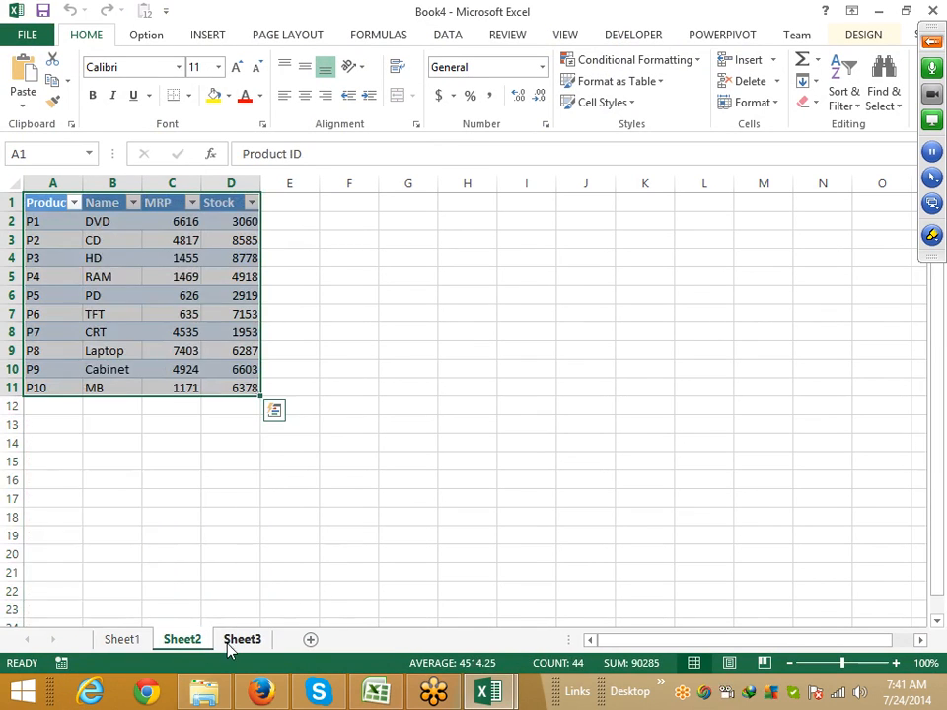
pyautogui.click(236, 641)
pyautogui.click(163, 641)
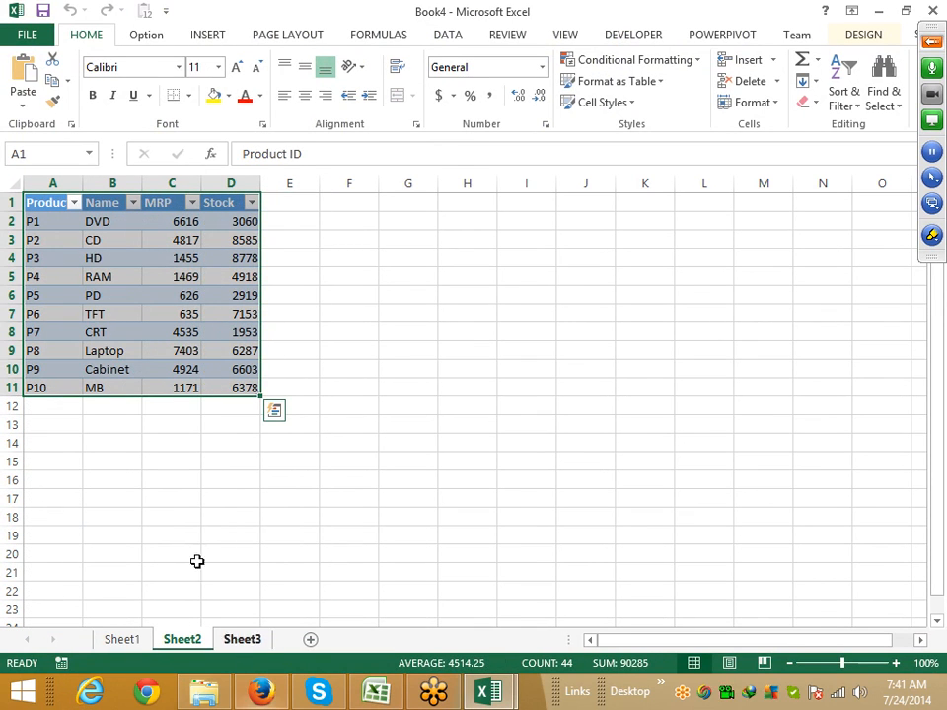
# Step: Check in Excel's ribbon customization options whether the POWERPIVOT main tab is enabled, and accept the options
pyautogui.click(136, 342)
pyautogui.click(721, 36)
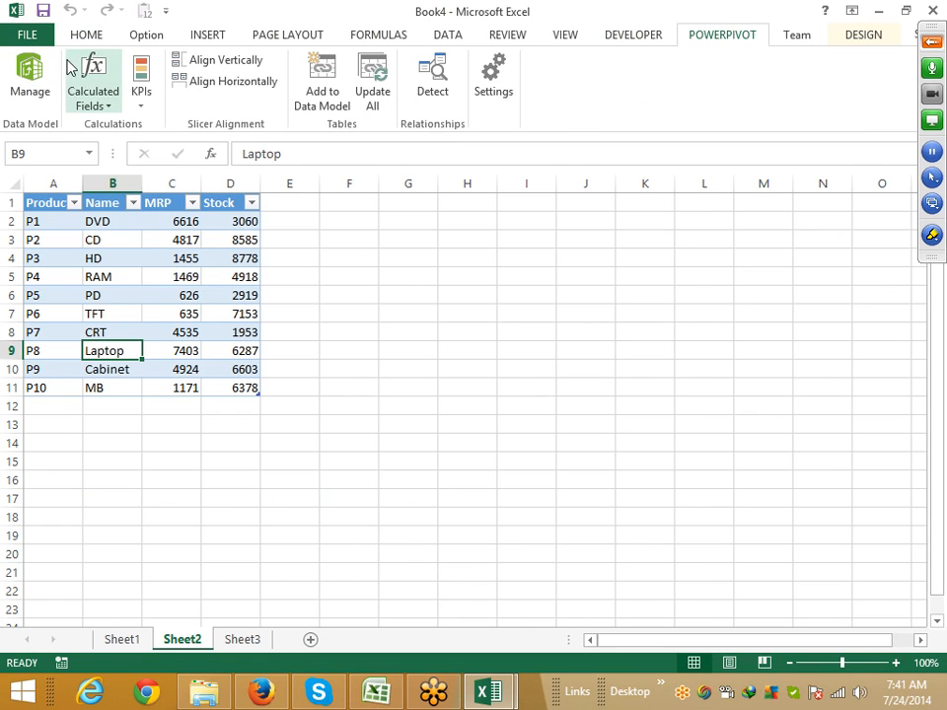
pyautogui.click(28, 35)
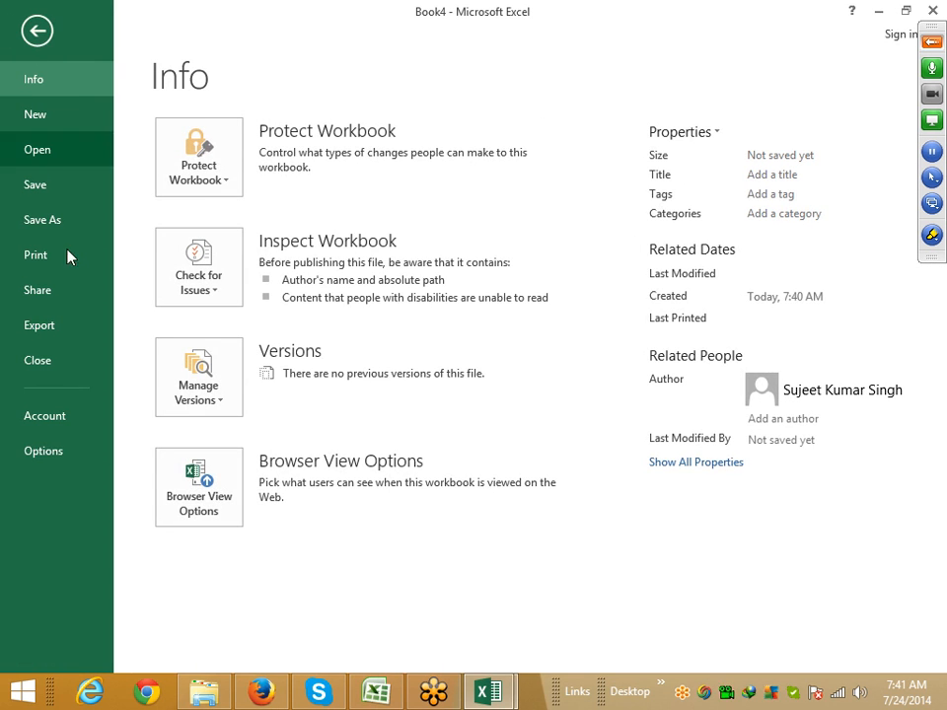
pyautogui.click(65, 457)
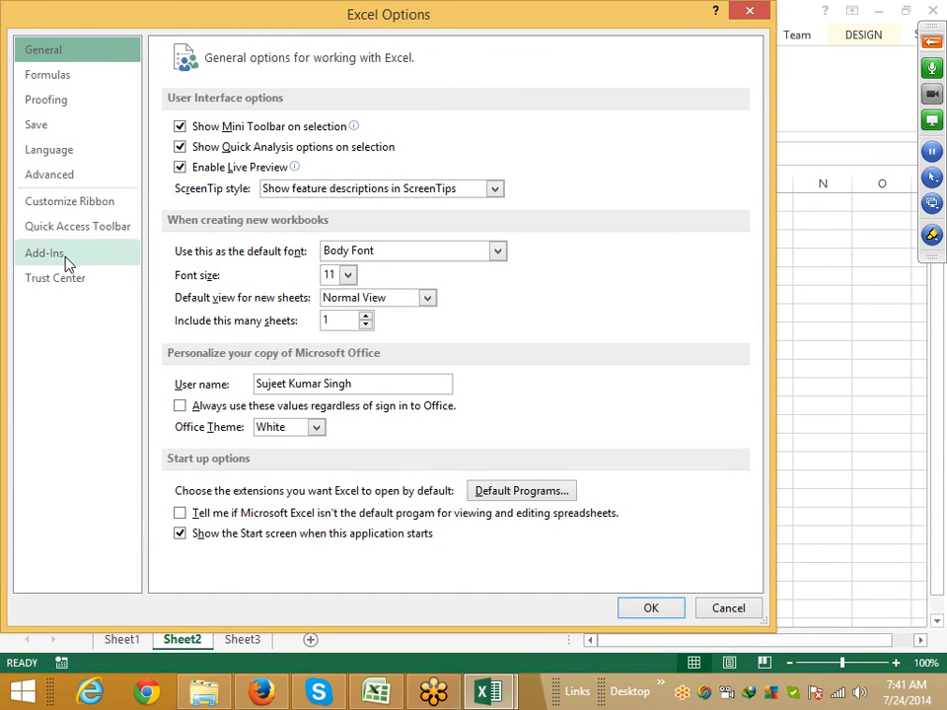
pyautogui.click(69, 204)
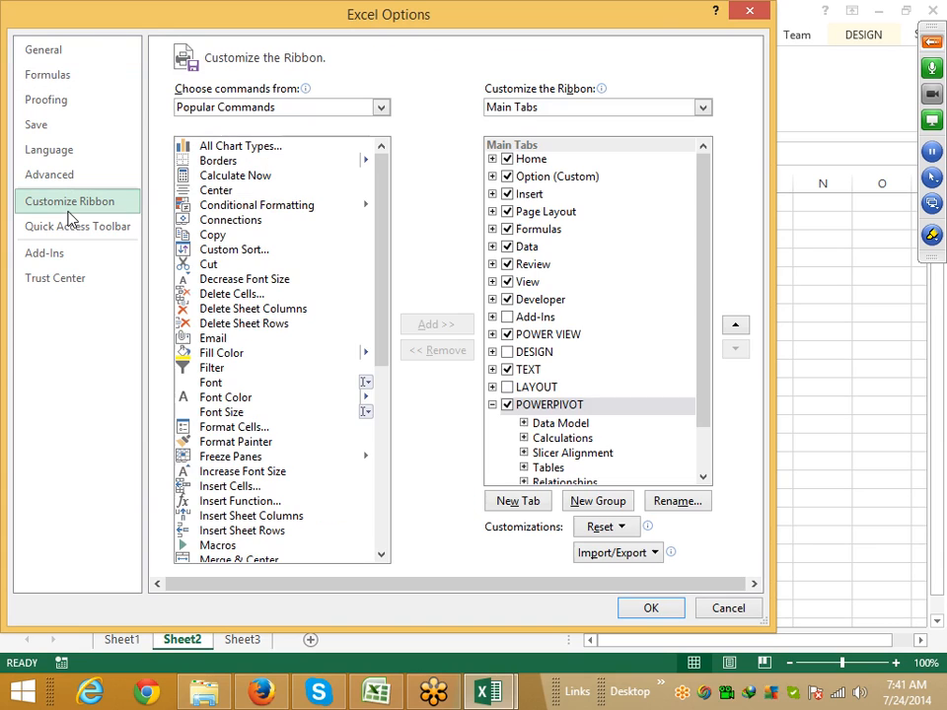
pyautogui.click(493, 405)
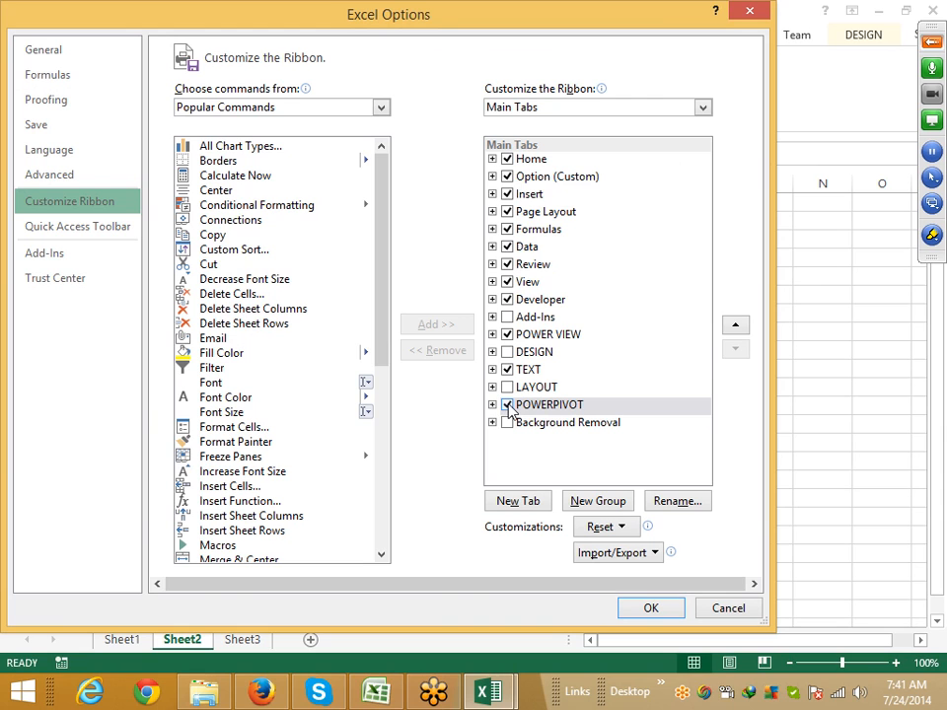
pyautogui.click(651, 609)
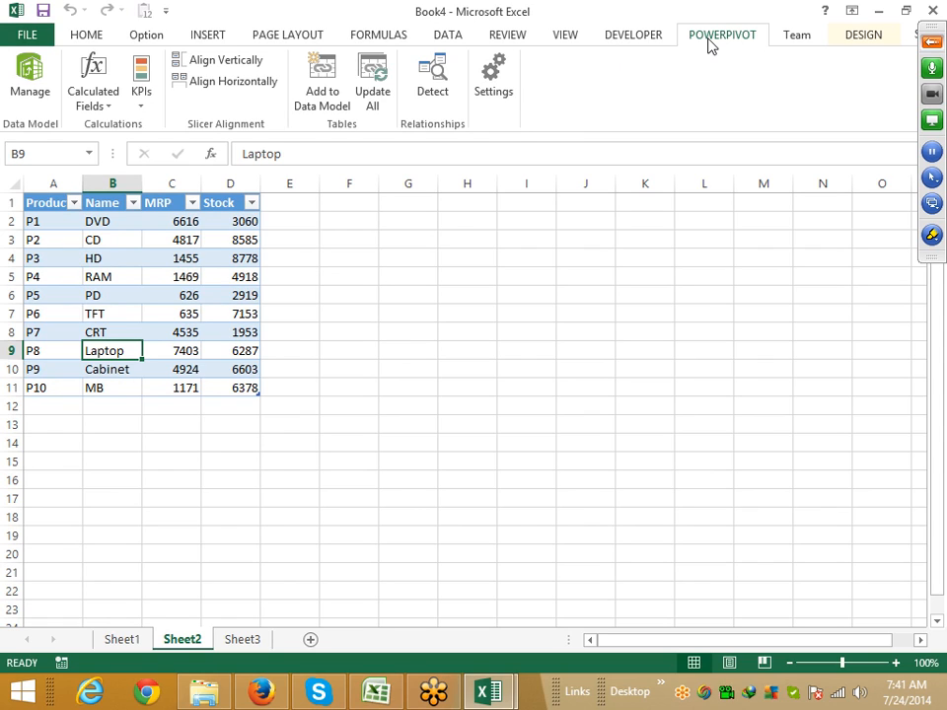
# Step: Open the PowerPivot data model window for Book4 to view it, and return to the workbook
pyautogui.click(29, 80)
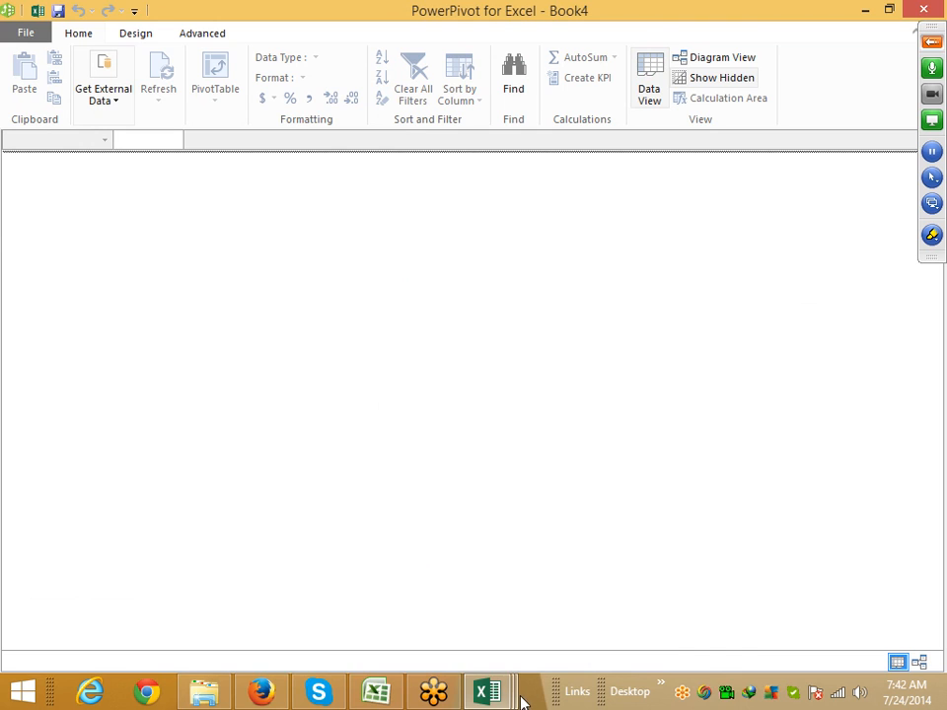
pyautogui.moveTo(515, 697)
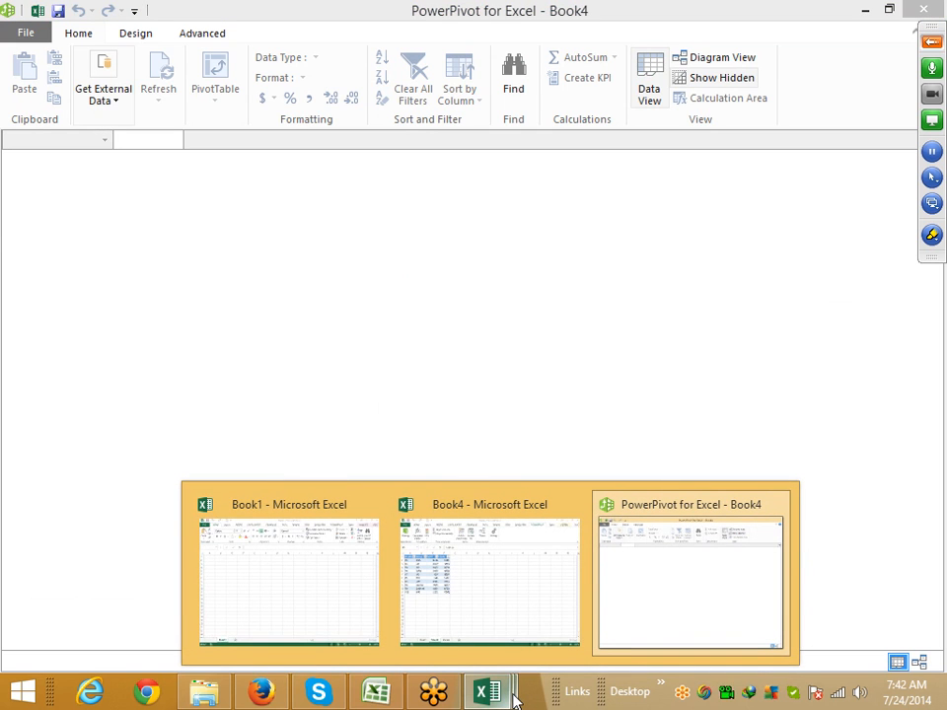
pyautogui.click(495, 632)
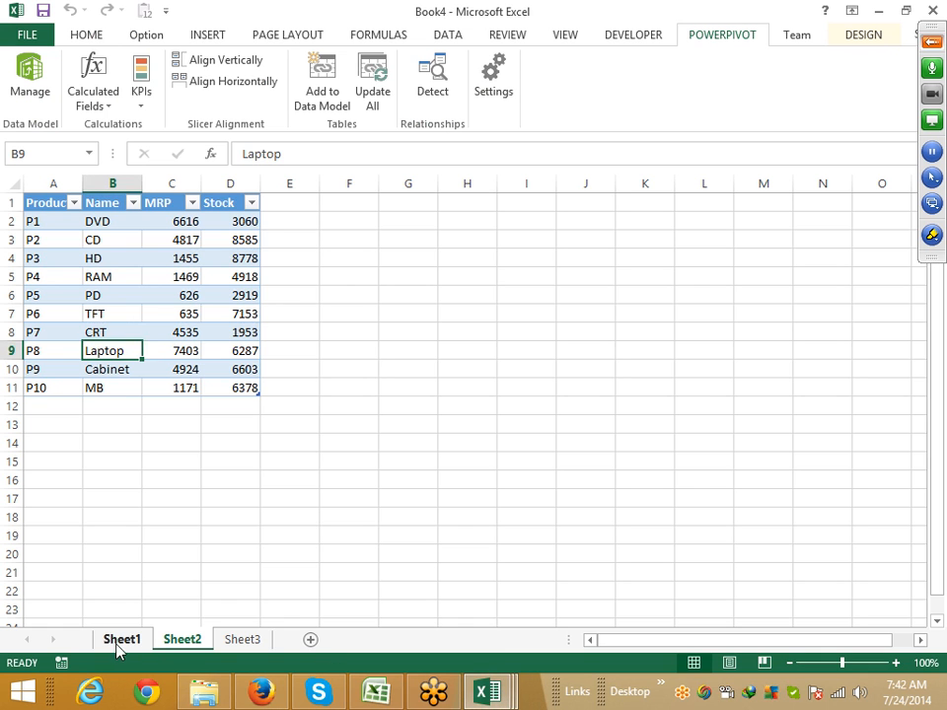
# Step: Add the Customer table on Sheet1 to the PowerPivot data model
pyautogui.click(121, 641)
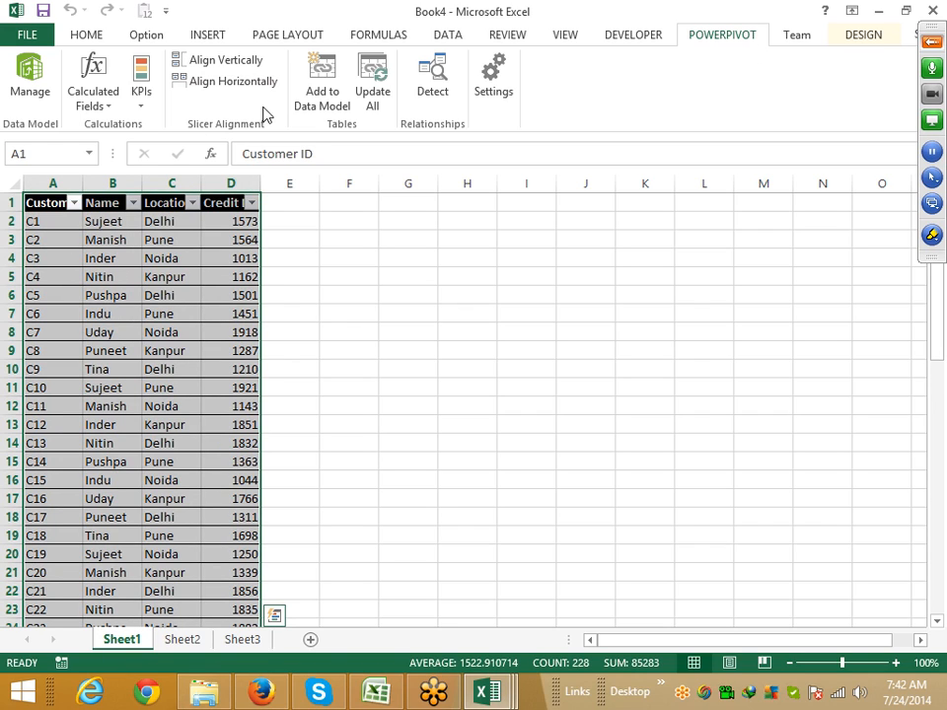
pyautogui.click(320, 99)
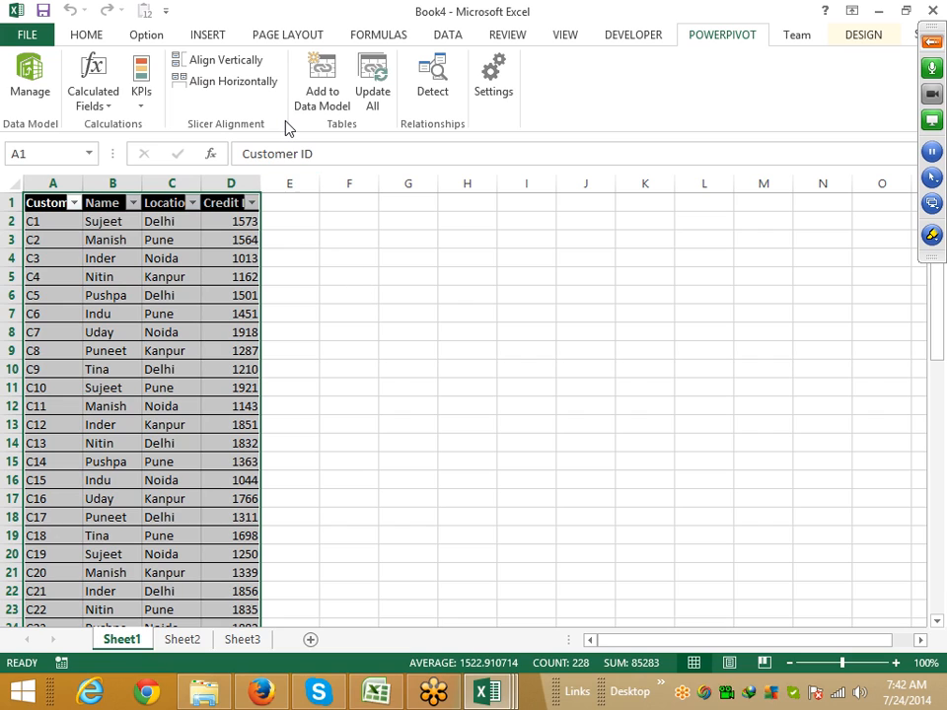
pyautogui.click(326, 91)
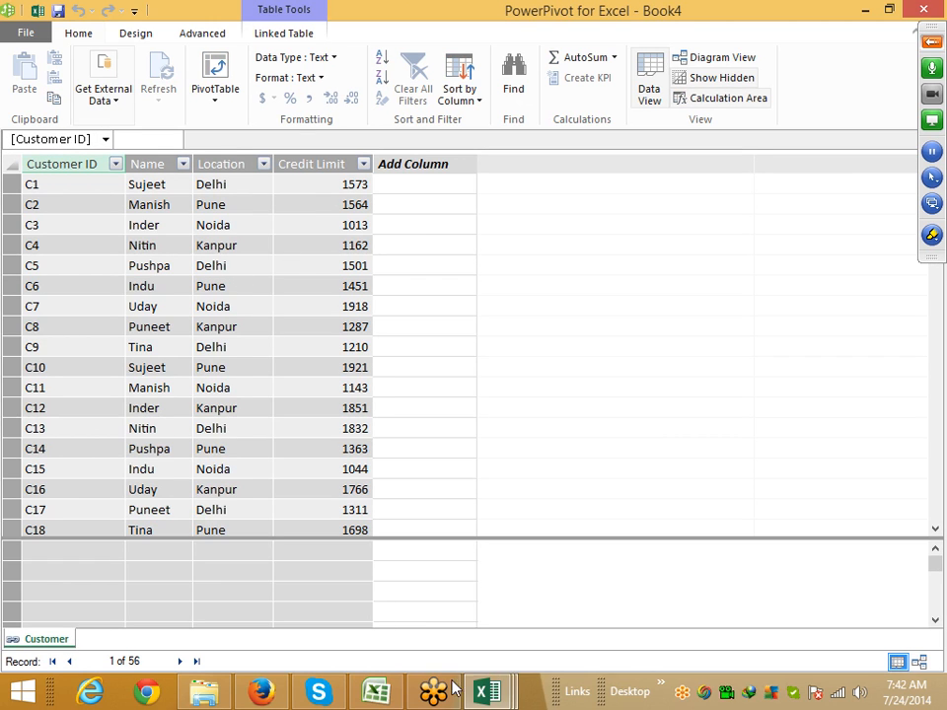
# Step: Return to the workbook and add the whole Product table on Sheet2 to the PowerPivot data model
pyautogui.moveTo(486, 690)
pyautogui.click(498, 636)
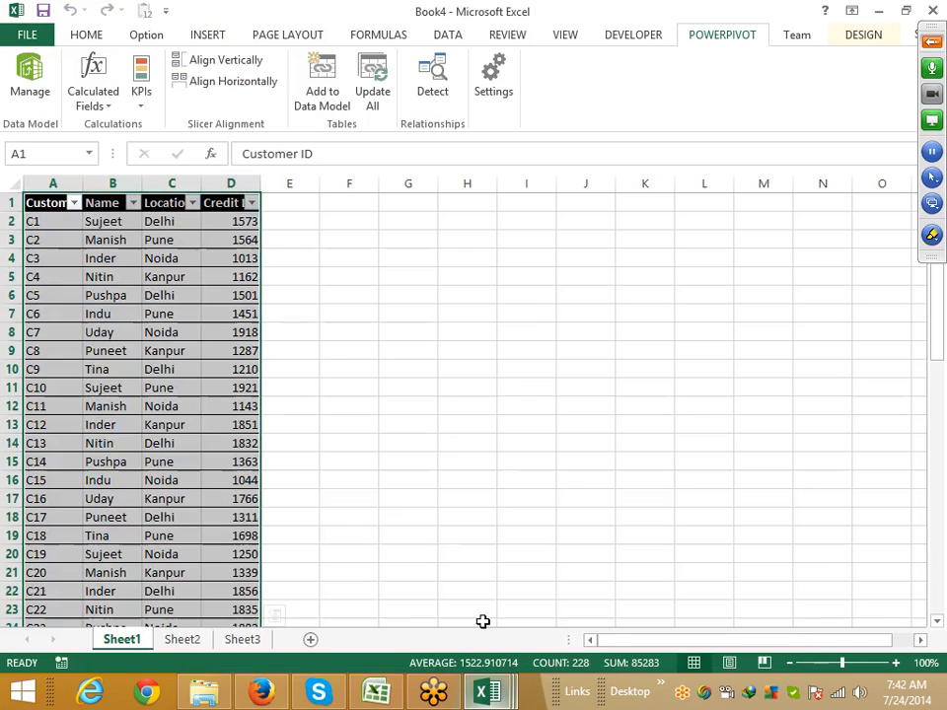
pyautogui.click(185, 640)
pyautogui.moveTo(43, 209); pyautogui.dragTo(228, 383)
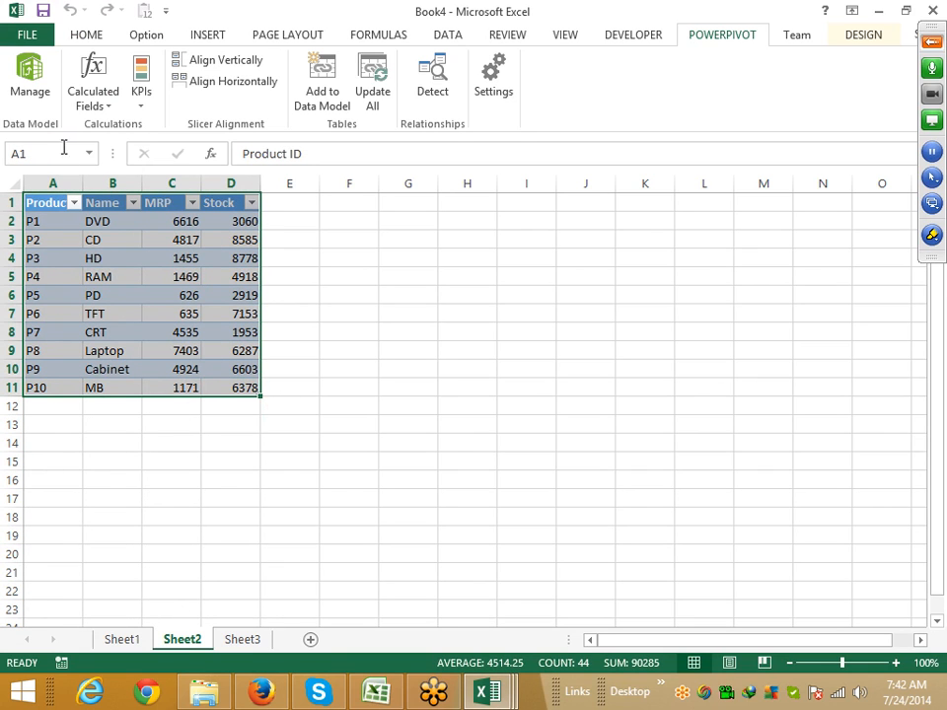
pyautogui.click(332, 91)
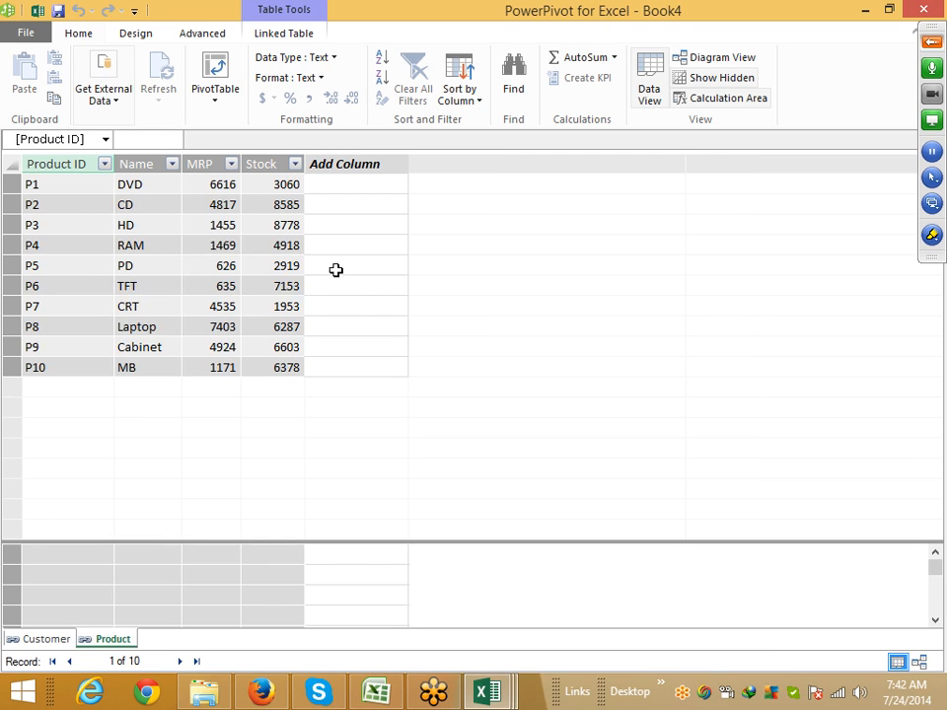
# Step: Return to the workbook and add the Sales table on Sheet3 to the PowerPivot data model
pyautogui.hotkey('alt', 'Tab')
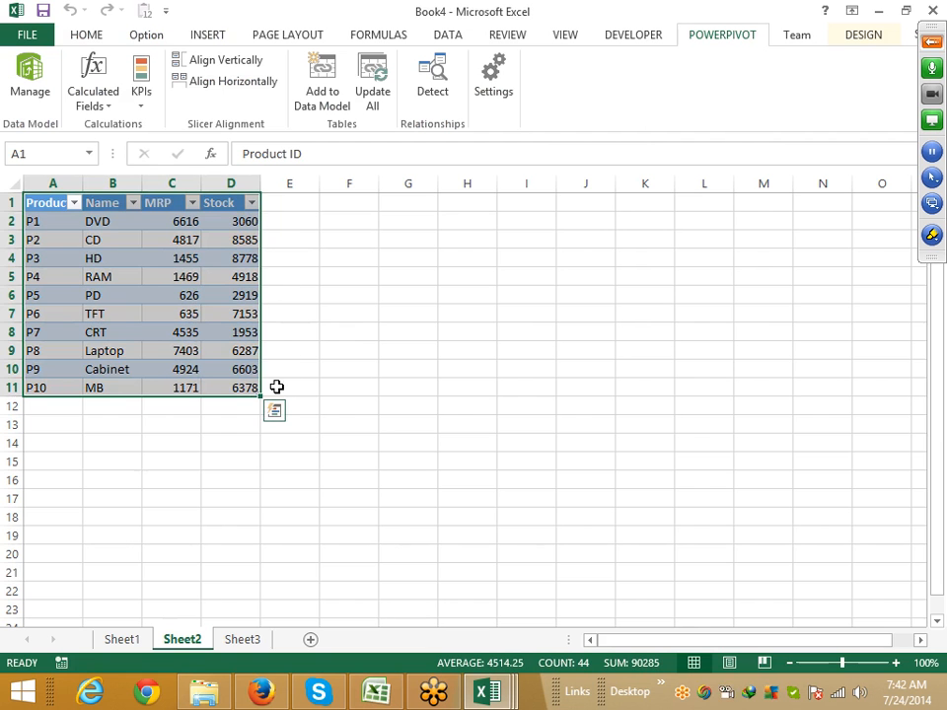
pyautogui.click(246, 636)
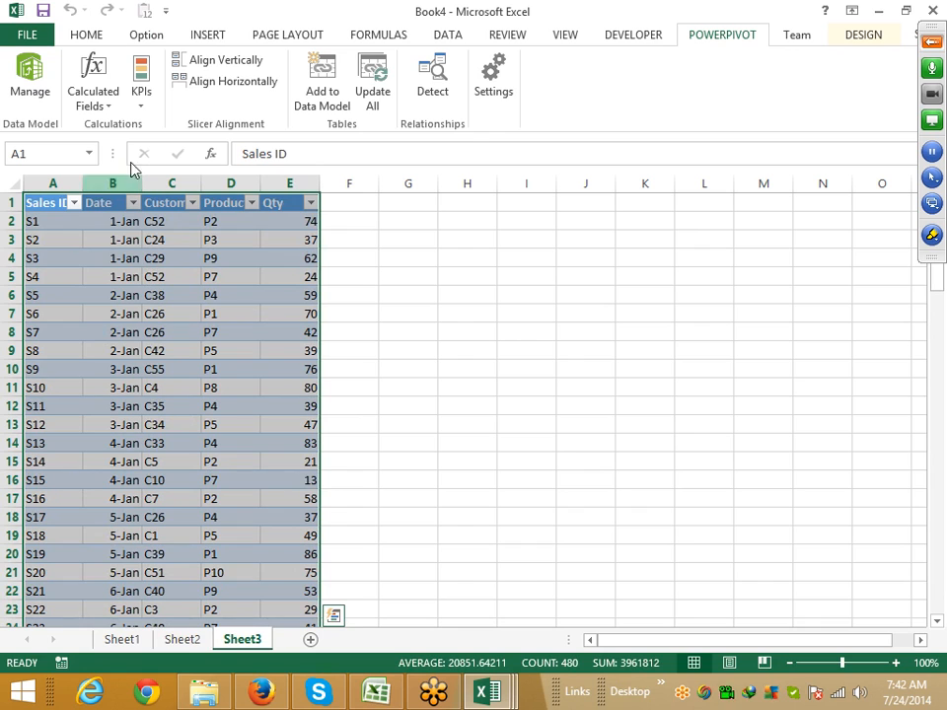
pyautogui.click(316, 93)
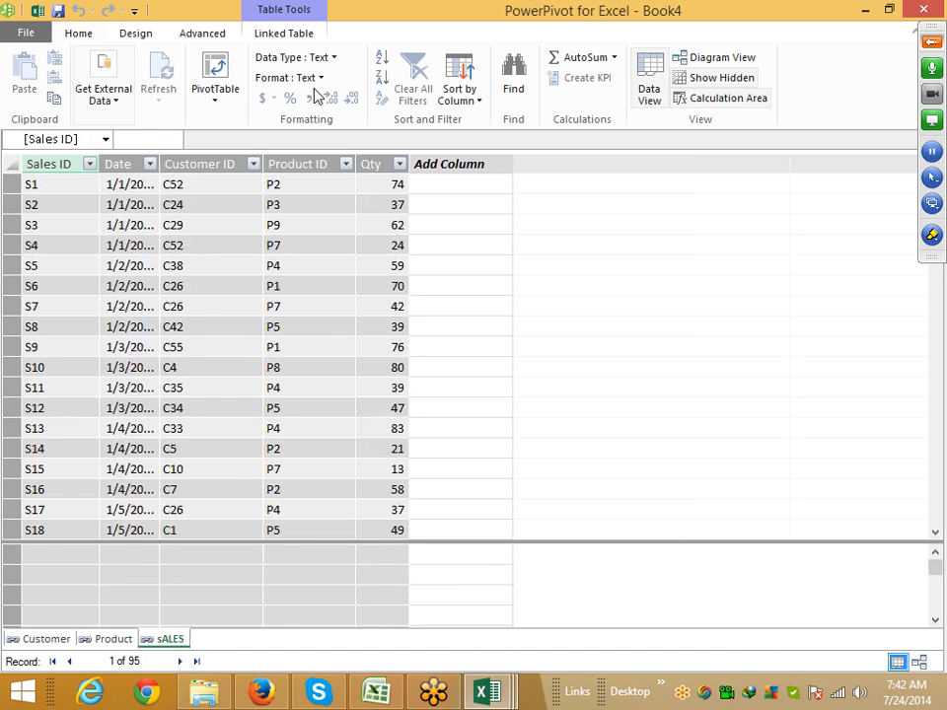
# Step: Review the Product, Customer and sALES tables in the data model, ending on the sALES table's Customer ID column
pyautogui.click(107, 639)
pyautogui.click(65, 639)
pyautogui.click(104, 642)
pyautogui.click(168, 642)
pyautogui.click(179, 319)
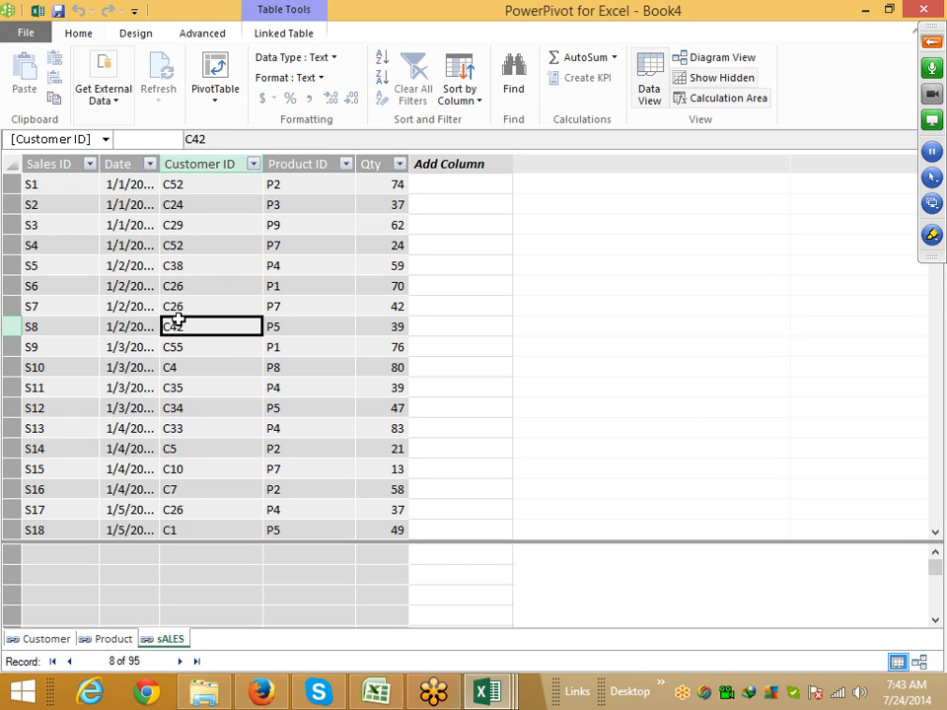
# Step: Show the data model as a diagram, placing the Product table below the others and sALES closer to the Customer table
pyautogui.click(710, 61)
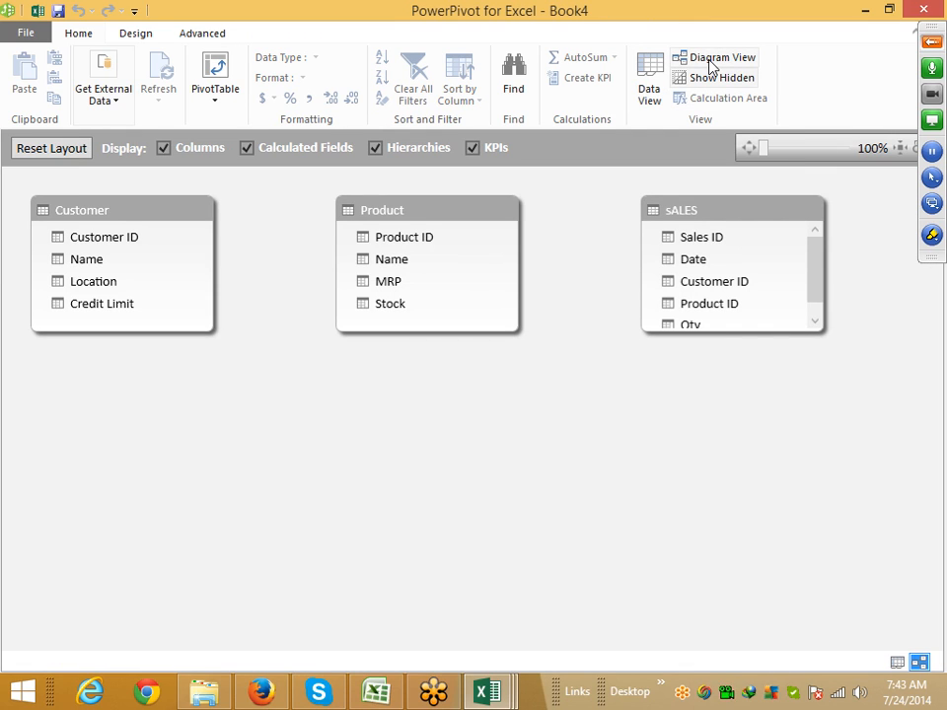
pyautogui.moveTo(402, 210); pyautogui.dragTo(393, 379)
pyautogui.moveTo(723, 198); pyautogui.dragTo(659, 198)
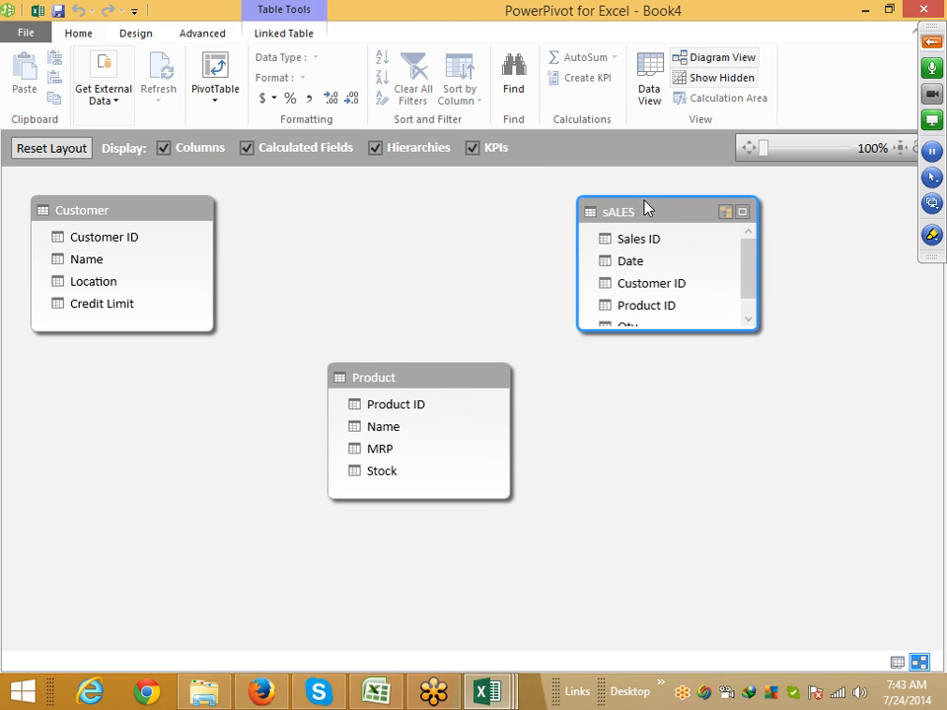
# Step: Create relationships linking Product ID between the Product and sALES tables, and Customer ID between the sALES and Customer tables
pyautogui.click(385, 413)
pyautogui.moveTo(385, 413); pyautogui.dragTo(641, 289)
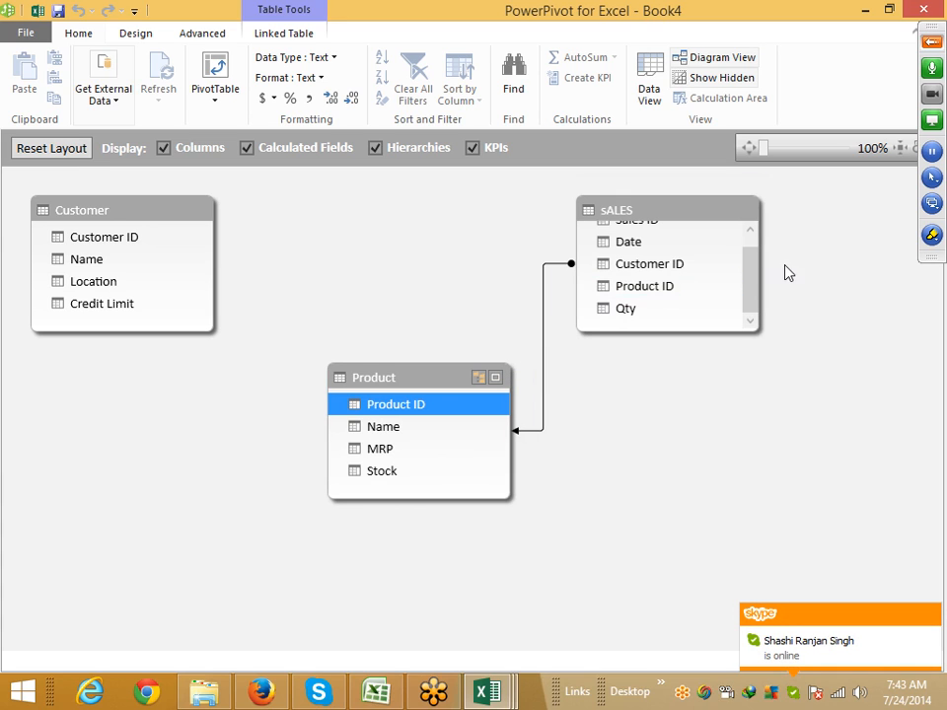
pyautogui.scroll(1, 752, 273)
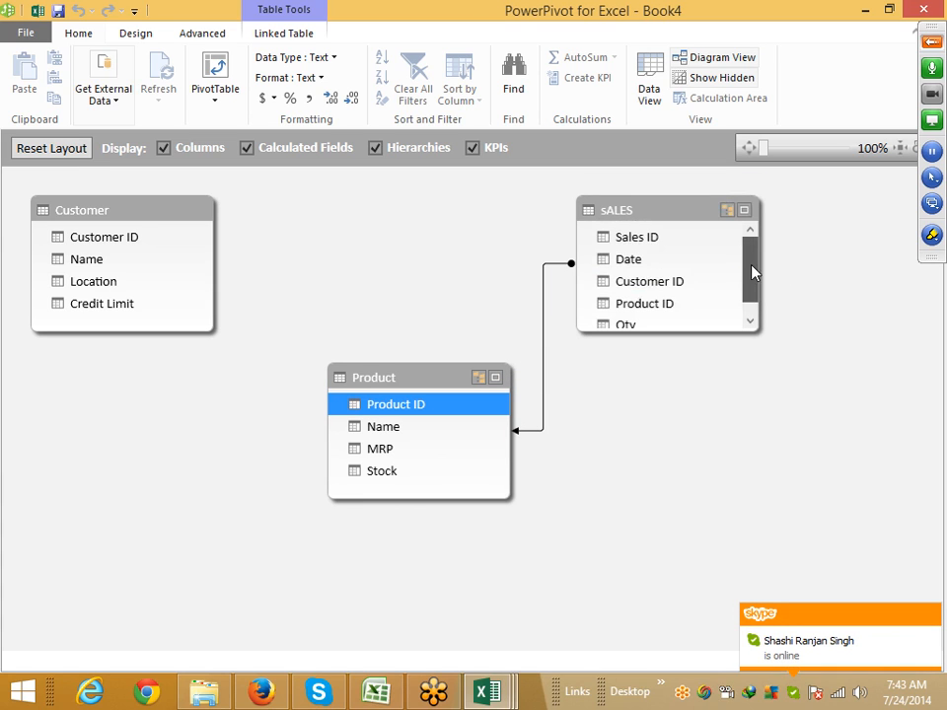
pyautogui.click(667, 286)
pyautogui.moveTo(665, 289); pyautogui.dragTo(119, 256)
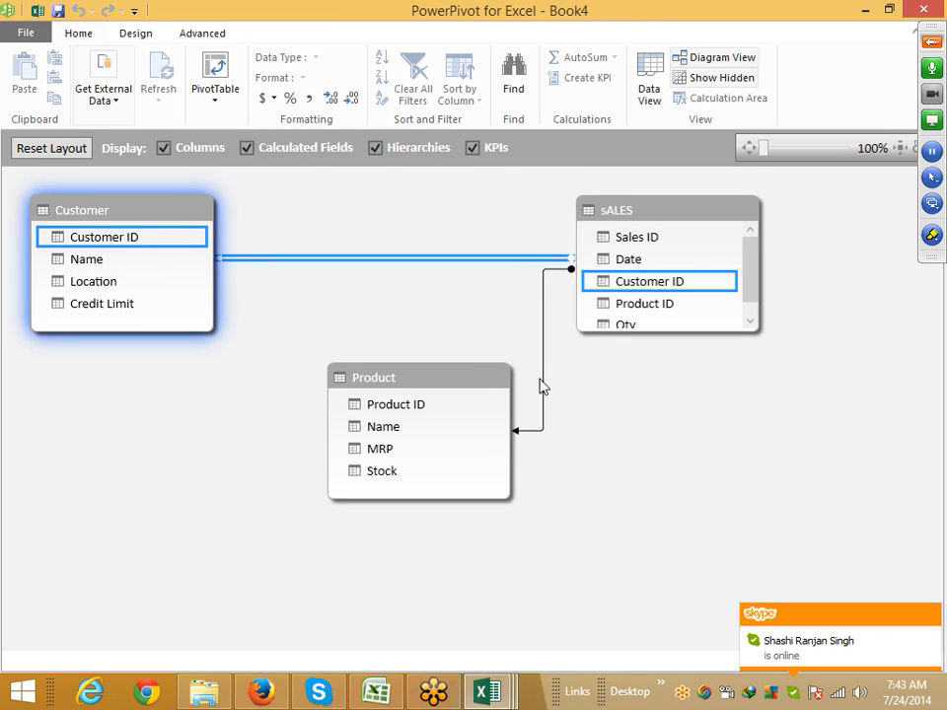
# Step: Inspect which columns the Customer–sALES and Product–sALES relationships connect
pyautogui.click(398, 258)
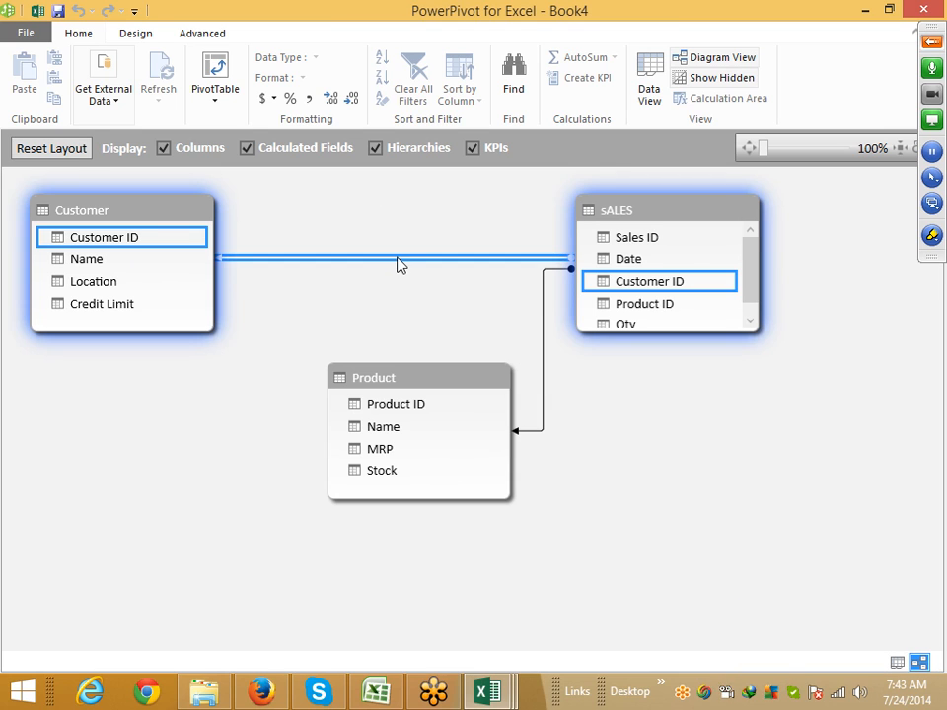
pyautogui.click(178, 304)
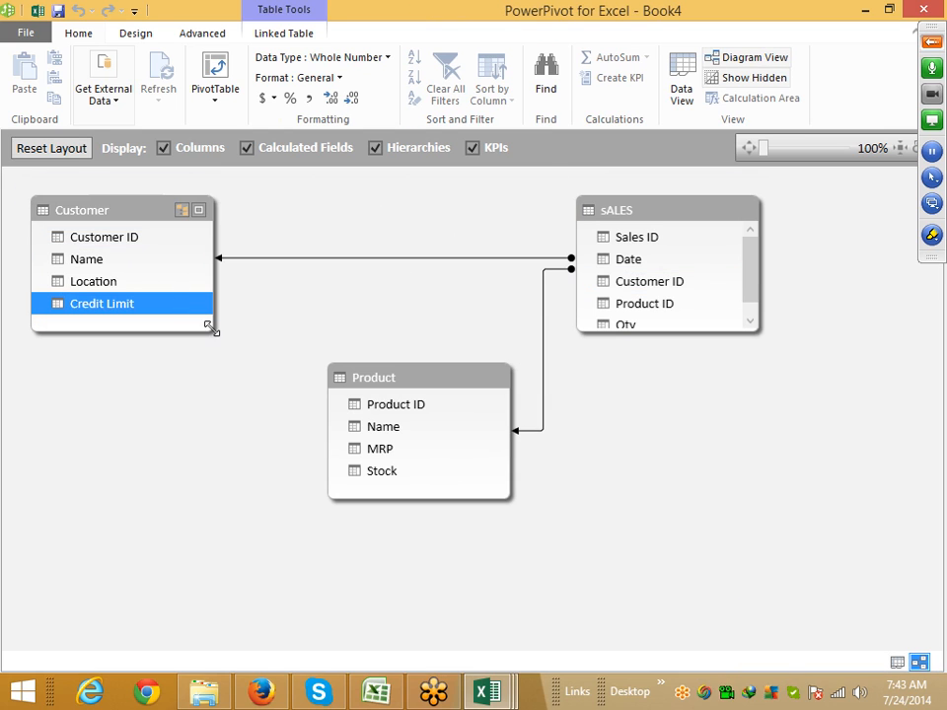
pyautogui.click(316, 259)
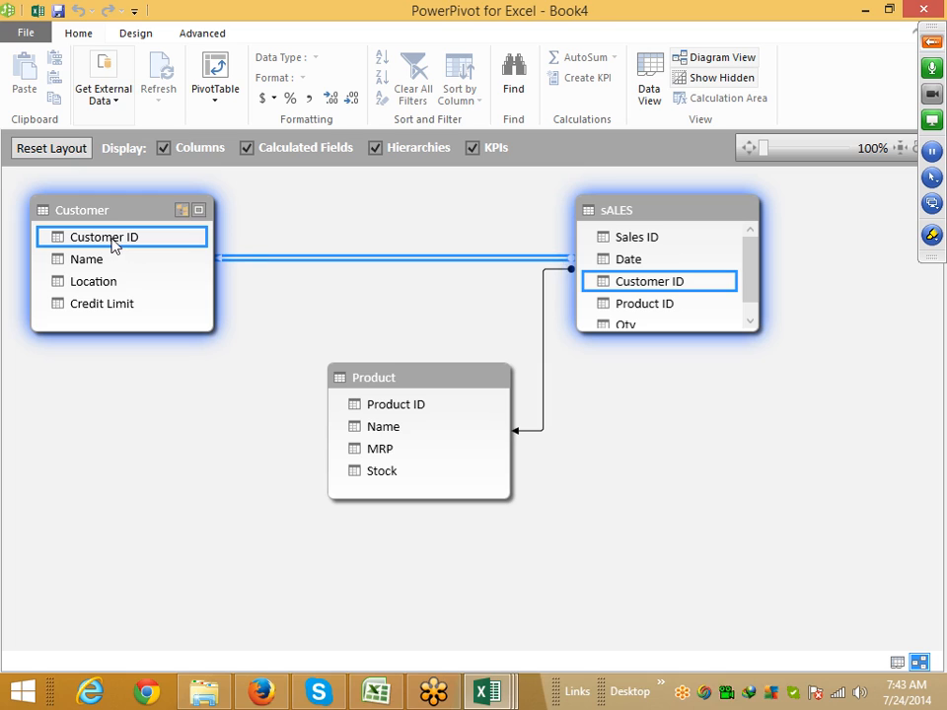
pyautogui.click(544, 390)
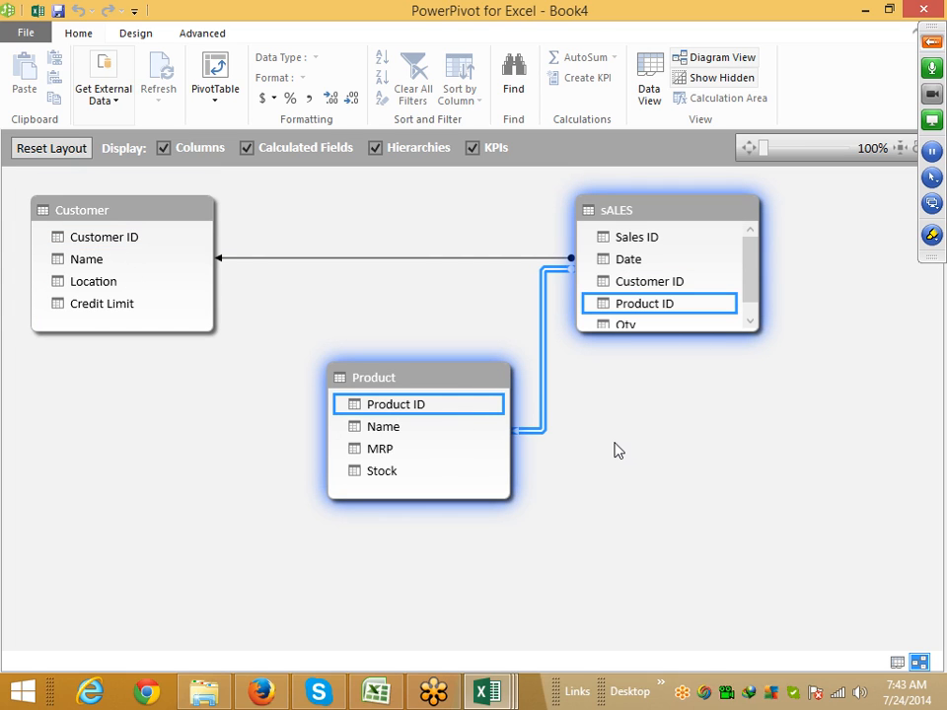
pyautogui.click(404, 261)
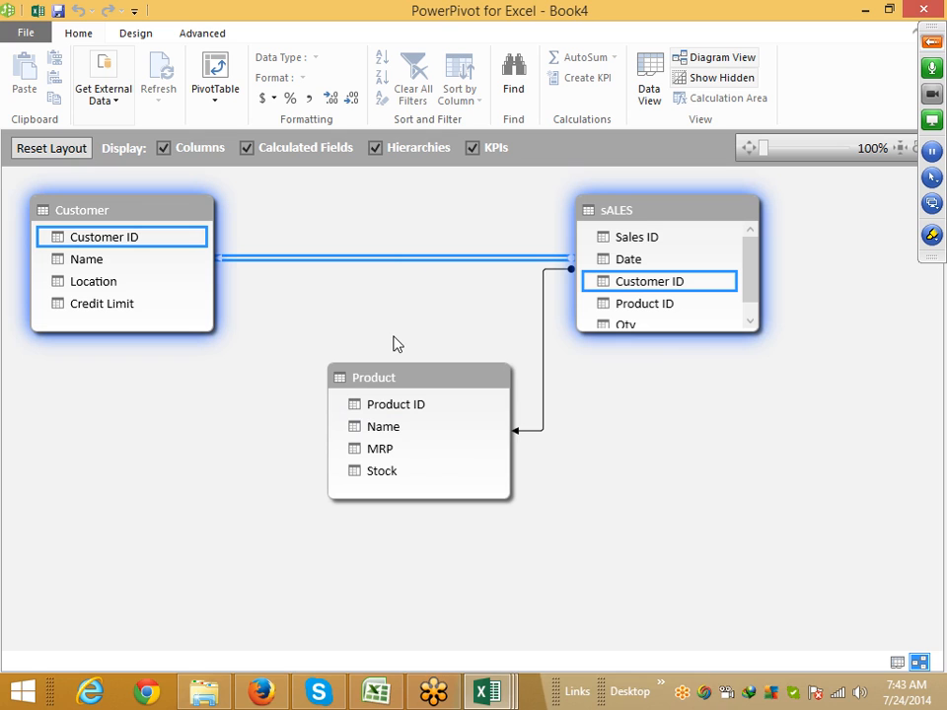
# Step: Return to the data view and insert a PivotTable from the data model on a new worksheet
pyautogui.click(647, 85)
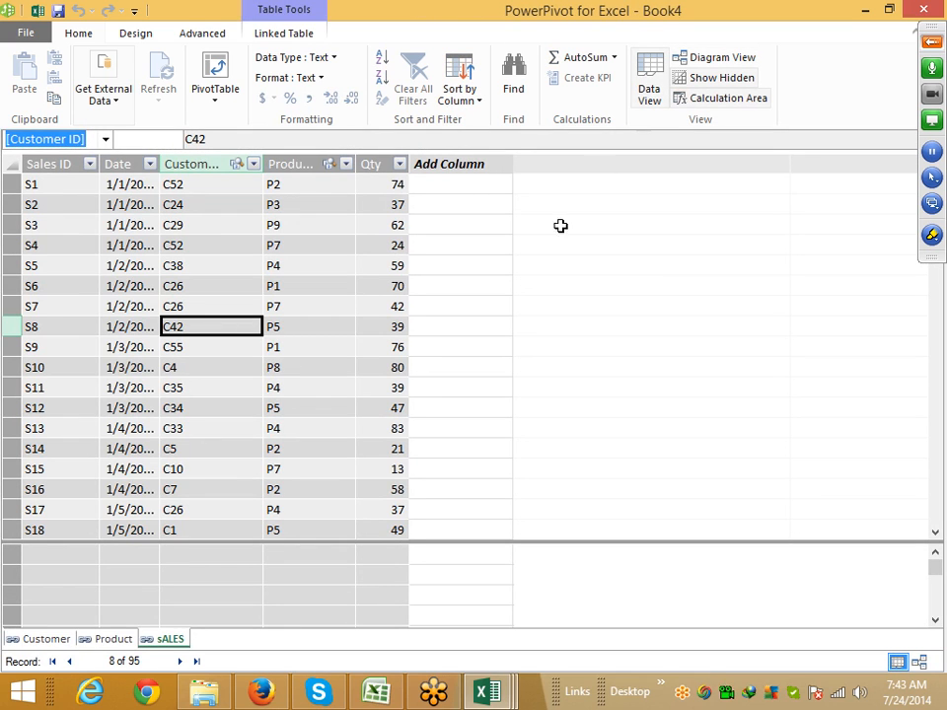
pyautogui.click(393, 367)
pyautogui.click(215, 90)
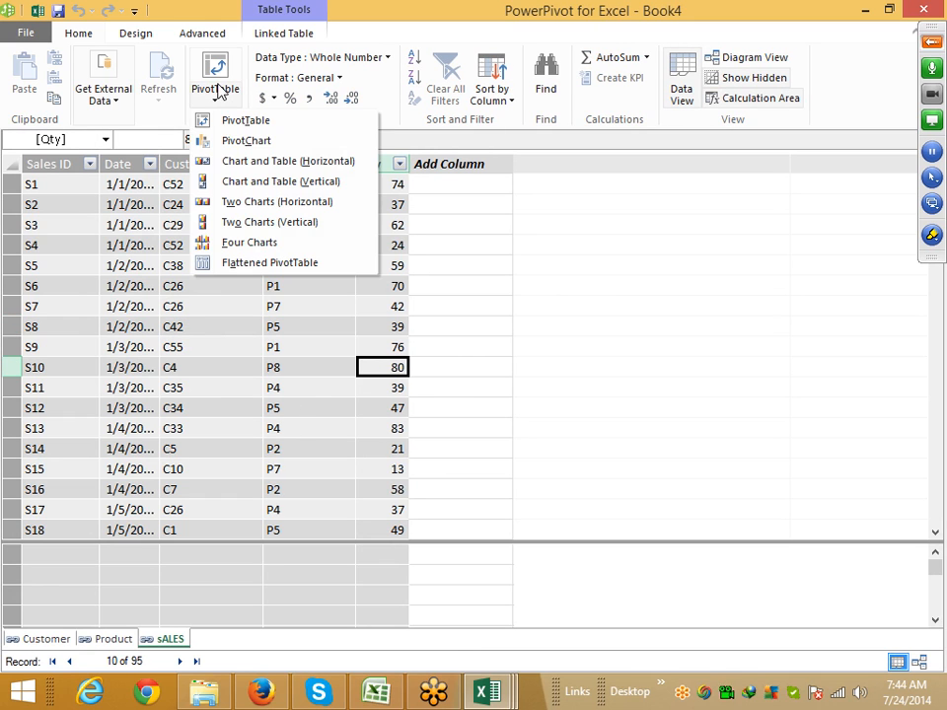
pyautogui.click(245, 120)
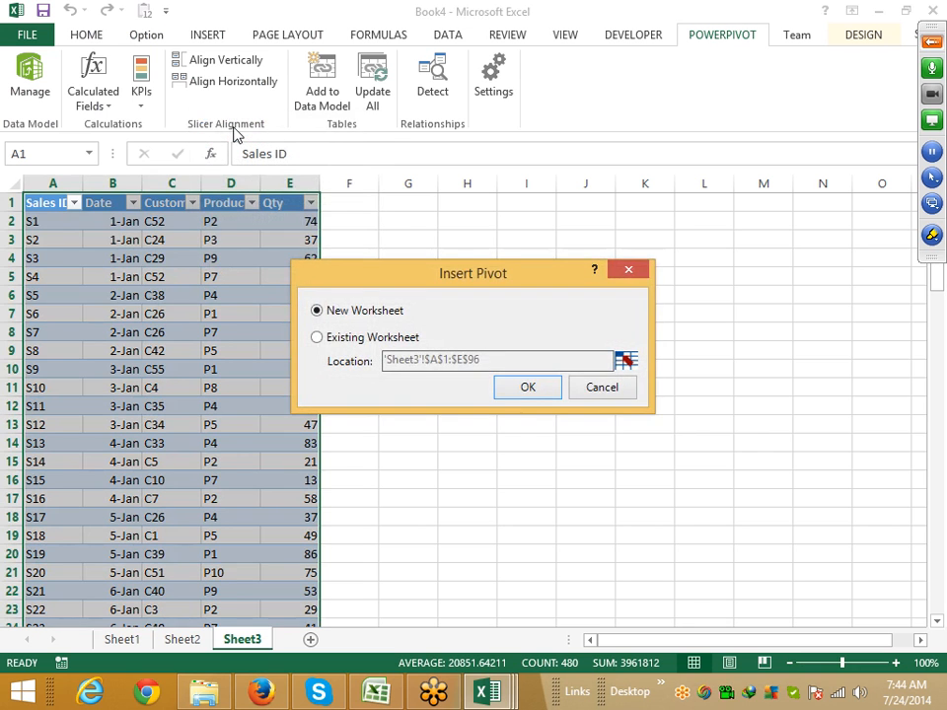
pyautogui.click(528, 387)
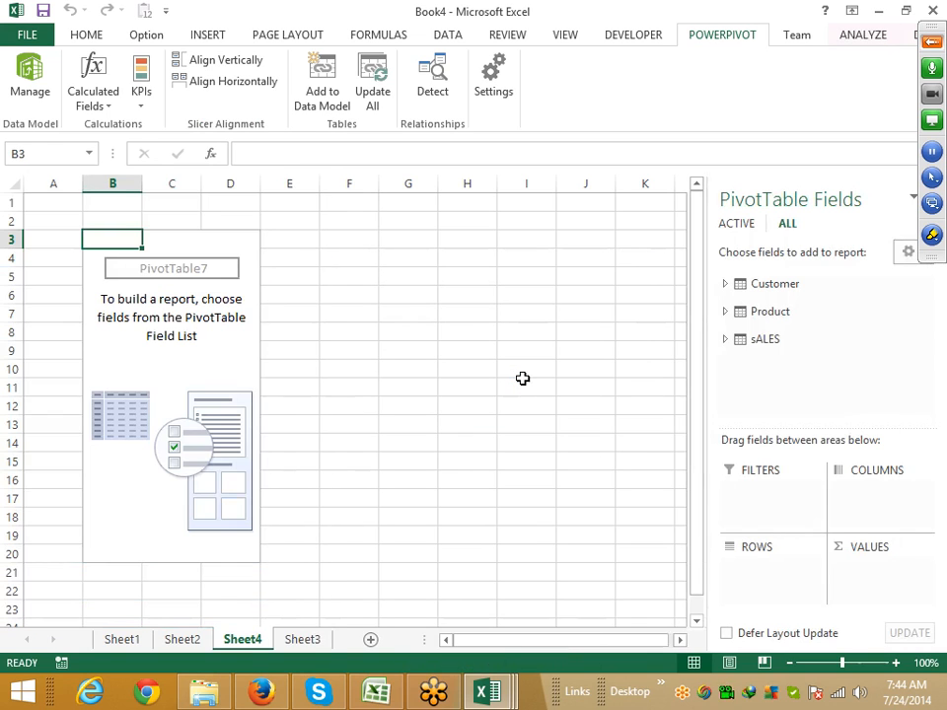
# Step: Add the sALES table's Date field to the PivotTable rows and its Qty field to the values
pyautogui.click(726, 340)
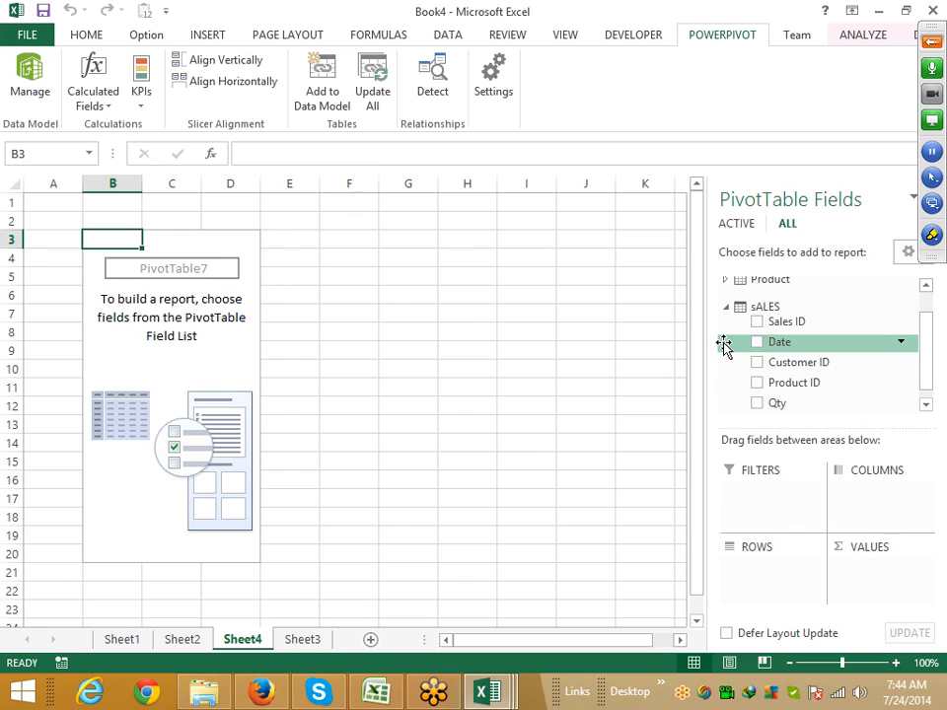
pyautogui.moveTo(787, 342); pyautogui.dragTo(776, 539)
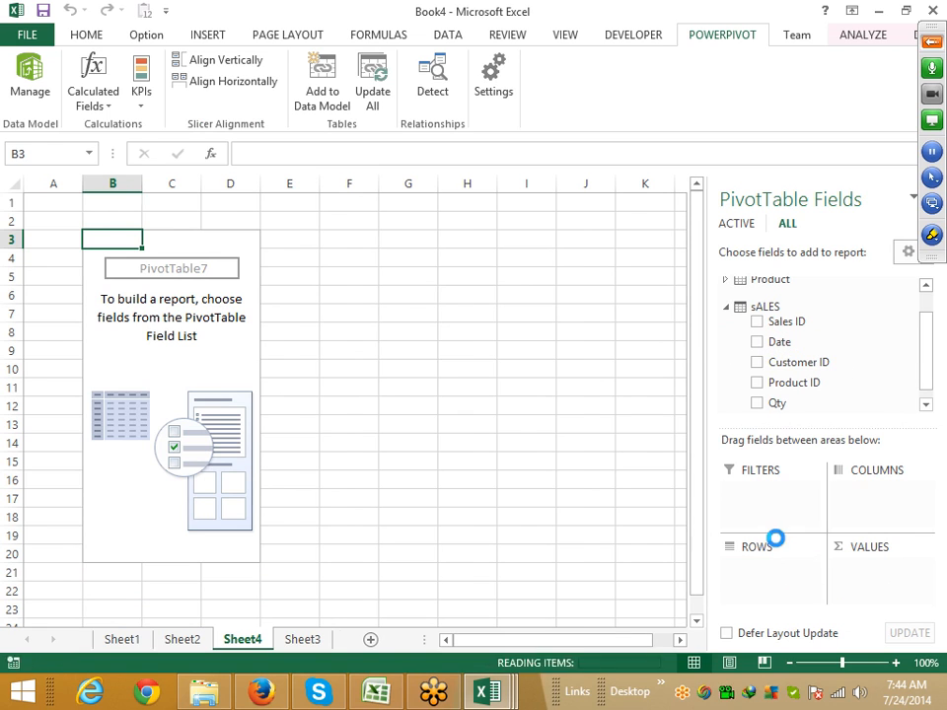
pyautogui.moveTo(774, 404); pyautogui.dragTo(857, 578)
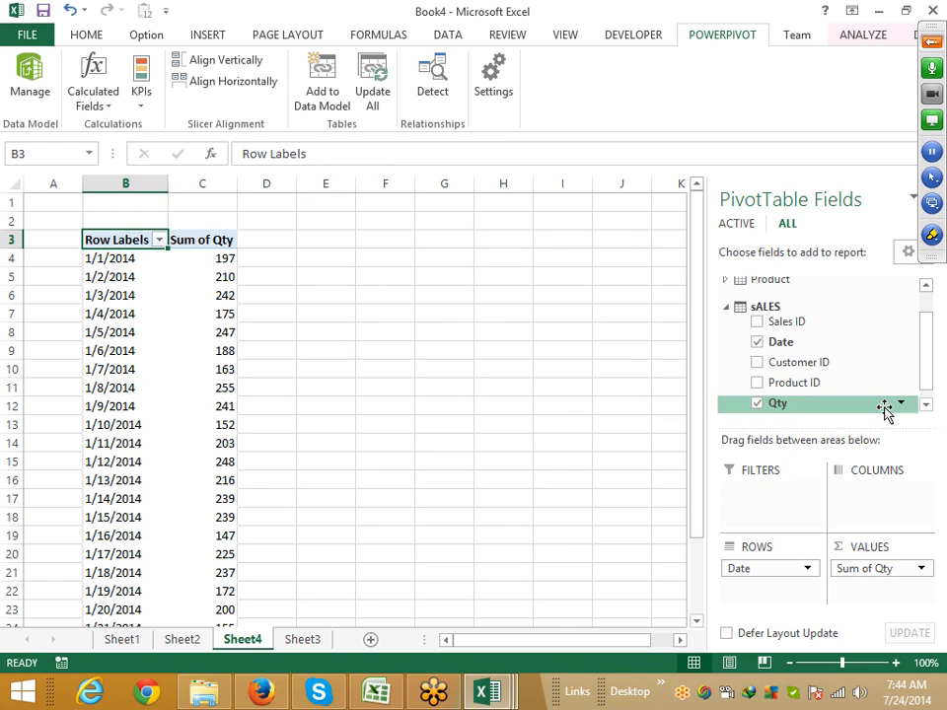
# Step: Replace the Date field in the PivotTable rows with the Name field from the Product table
pyautogui.moveTo(924, 372); pyautogui.dragTo(927, 395)
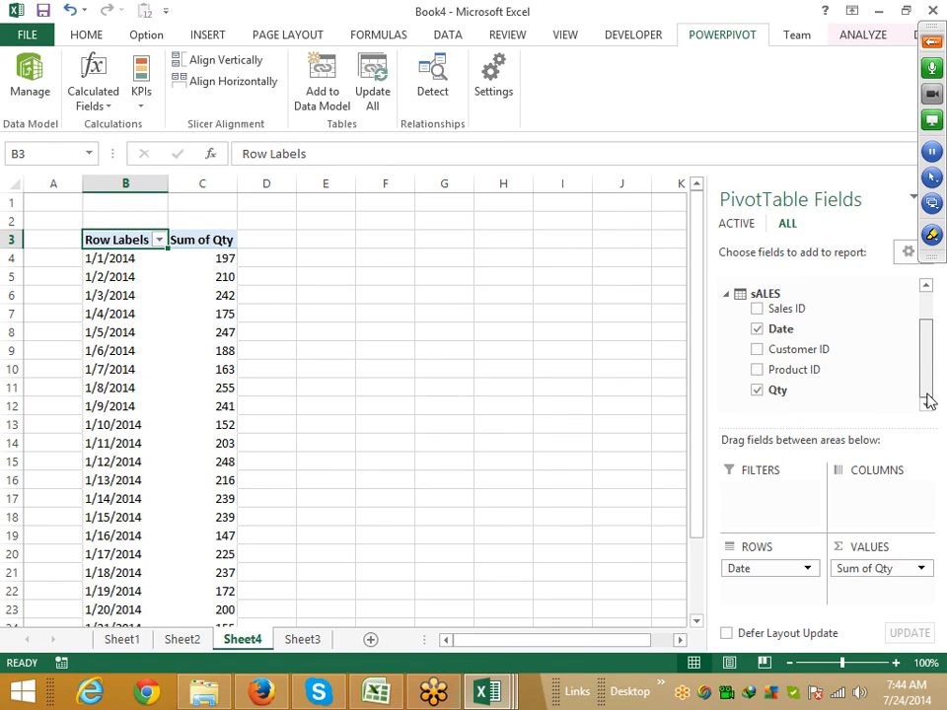
pyautogui.moveTo(927, 363)
pyautogui.mouseDown()
pyautogui.moveTo(924, 339)
pyautogui.moveTo(931, 355)
pyautogui.mouseUp()
pyautogui.moveTo(932, 366); pyautogui.dragTo(923, 355)
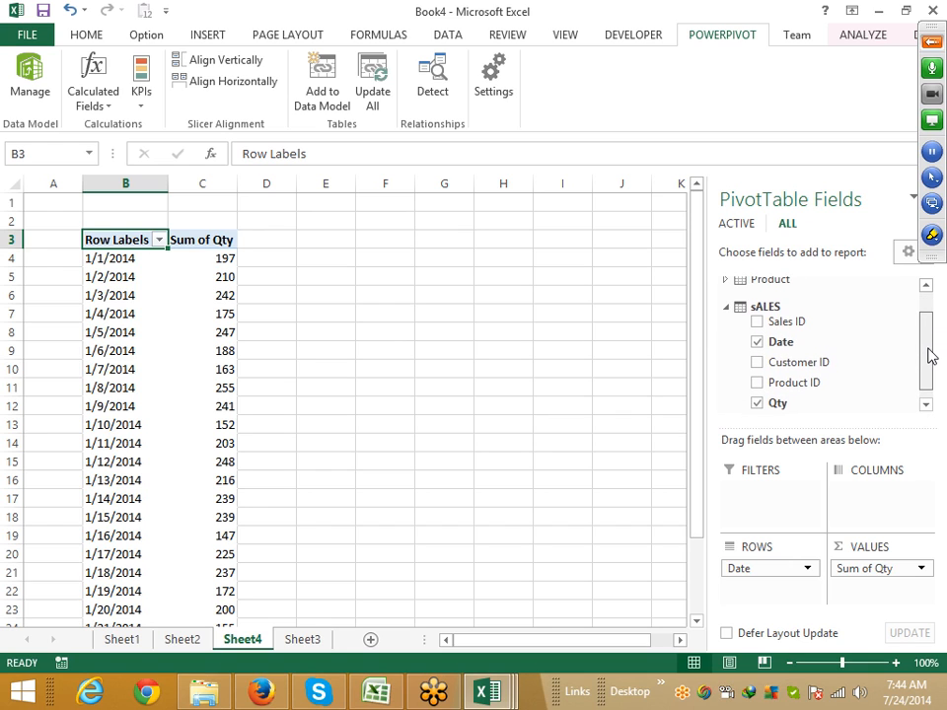
pyautogui.click(757, 343)
pyautogui.moveTo(931, 362); pyautogui.dragTo(871, 339)
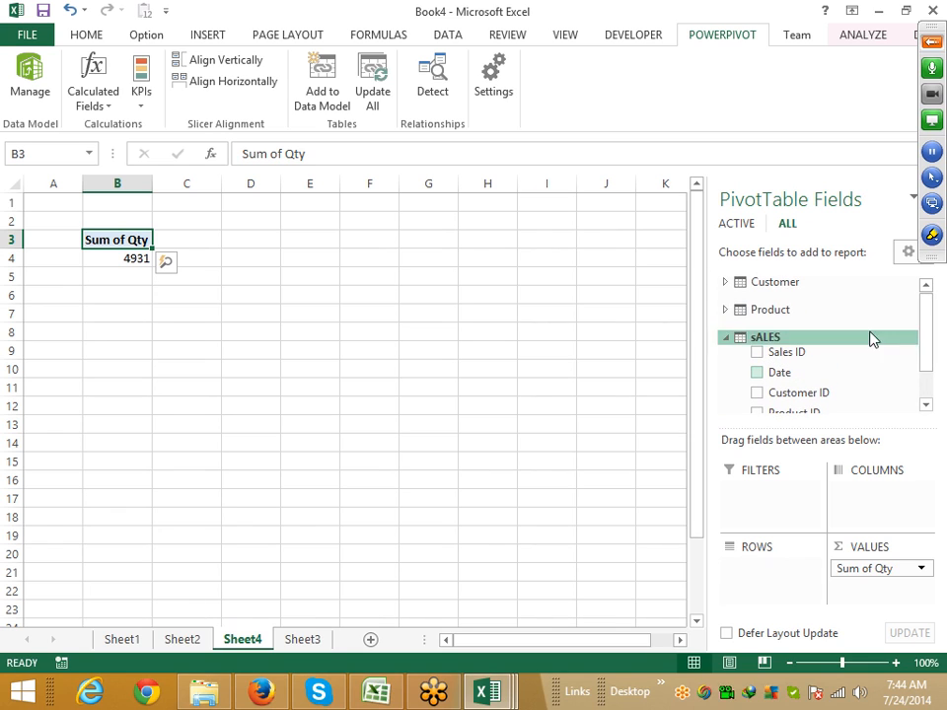
pyautogui.click(727, 309)
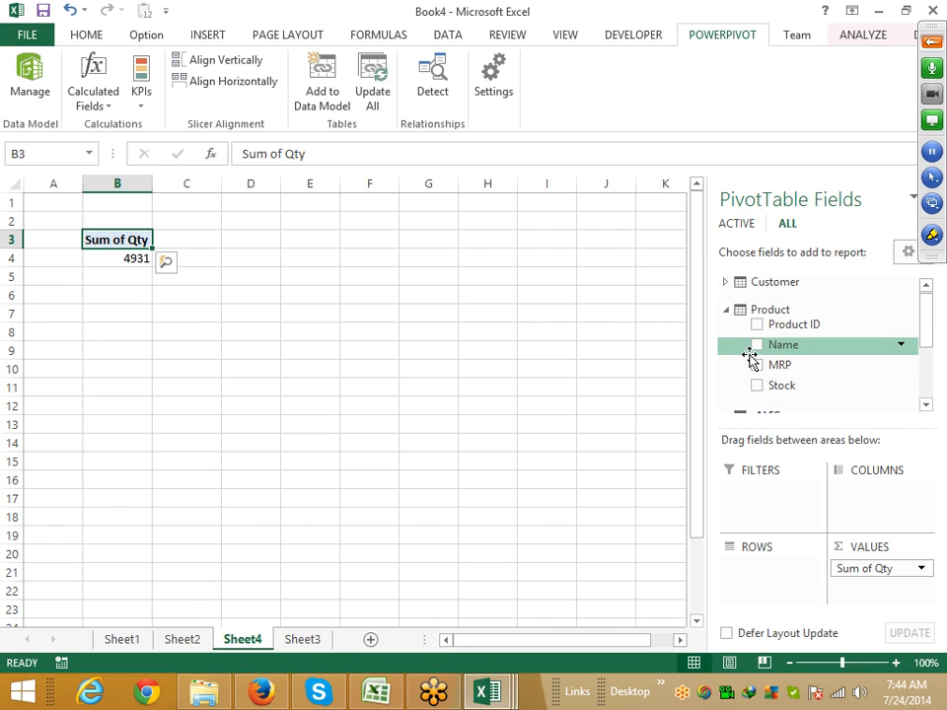
pyautogui.click(756, 346)
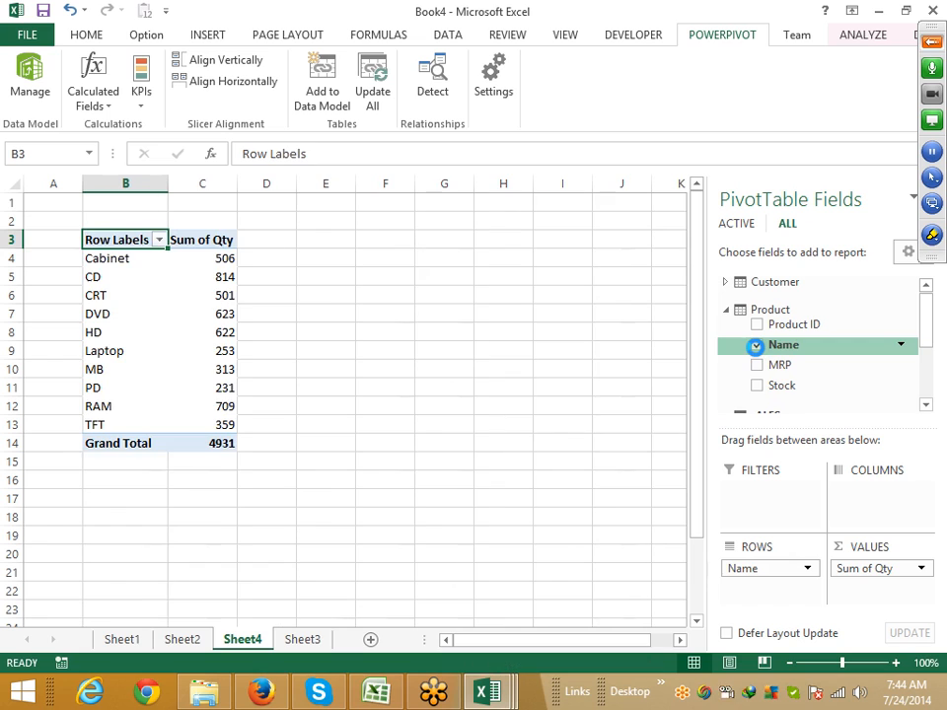
# Step: Add the Product table's MRP field to the PivotTable values after Sum of Qty
pyautogui.click(208, 290)
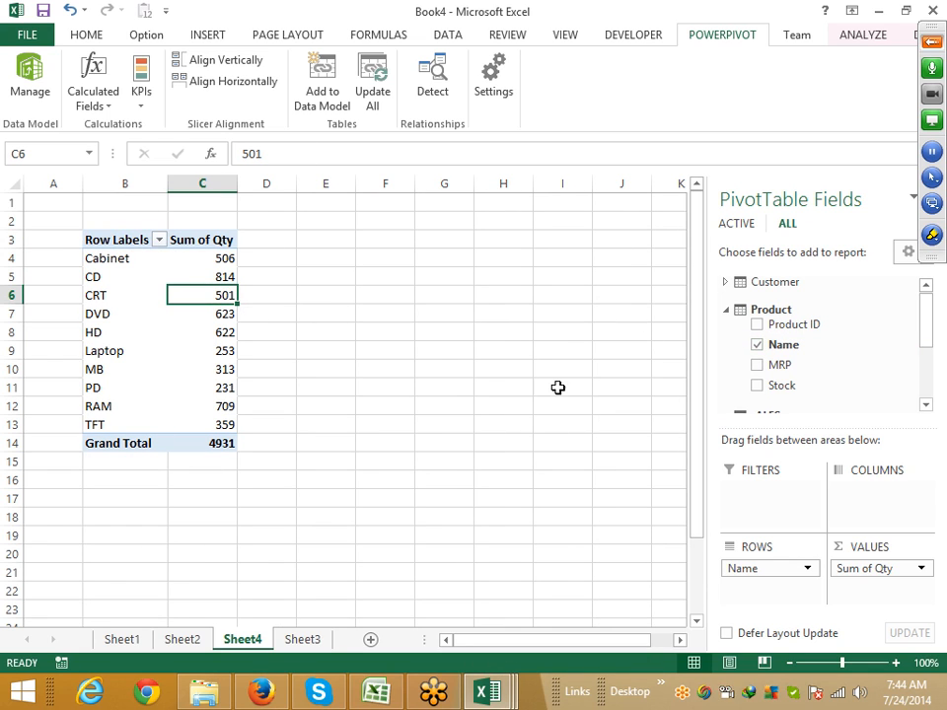
pyautogui.moveTo(930, 350); pyautogui.dragTo(930, 384)
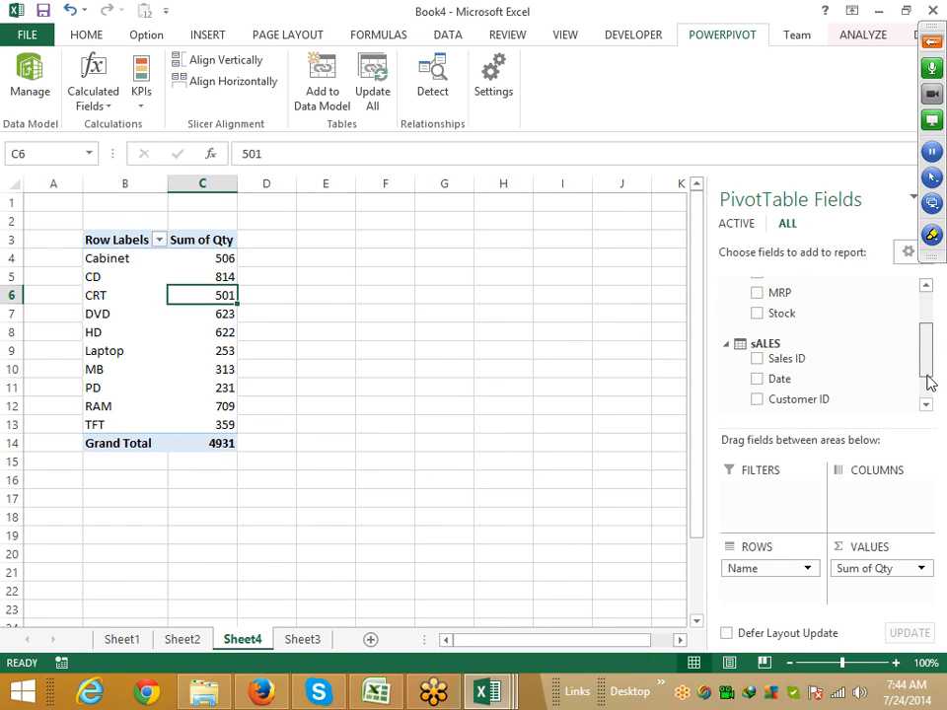
pyautogui.moveTo(812, 296); pyautogui.dragTo(875, 599)
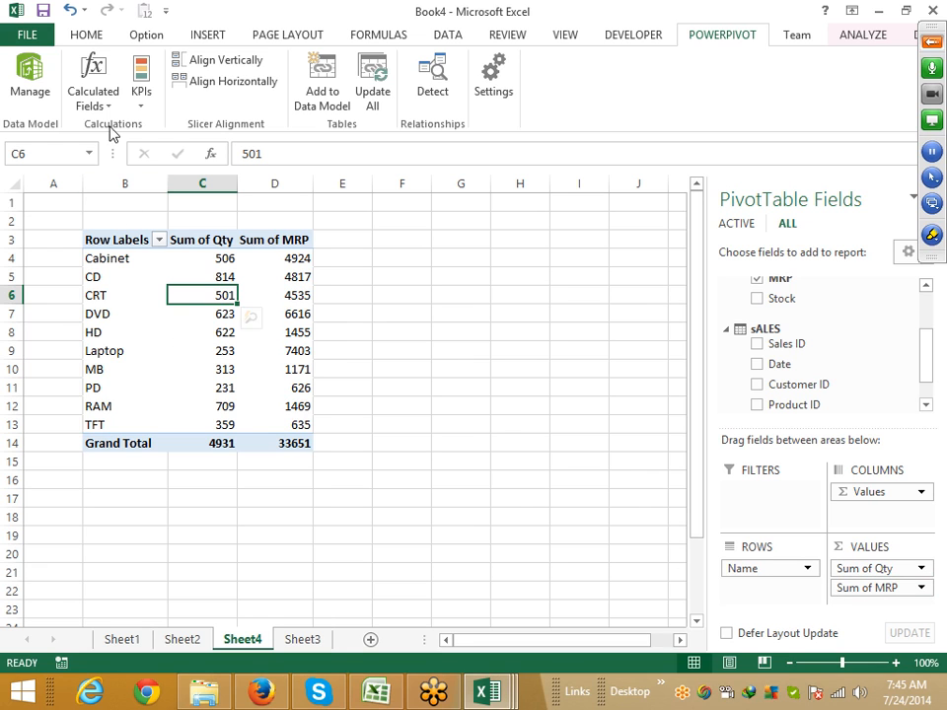
# Step: Start a new calculated field in the sALES table and name it Total
pyautogui.click(94, 99)
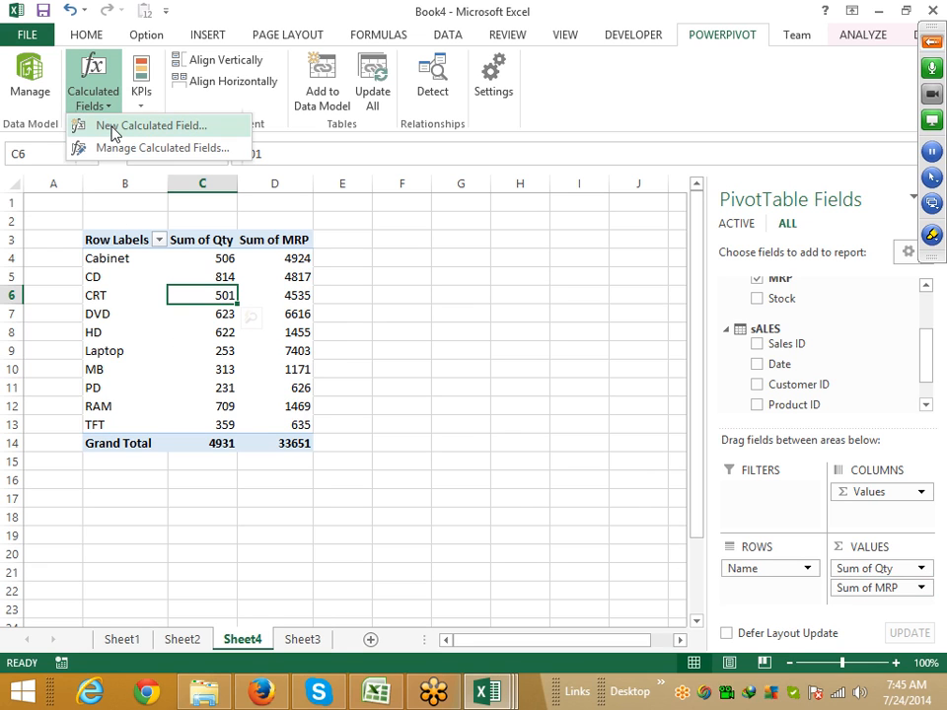
pyautogui.click(111, 131)
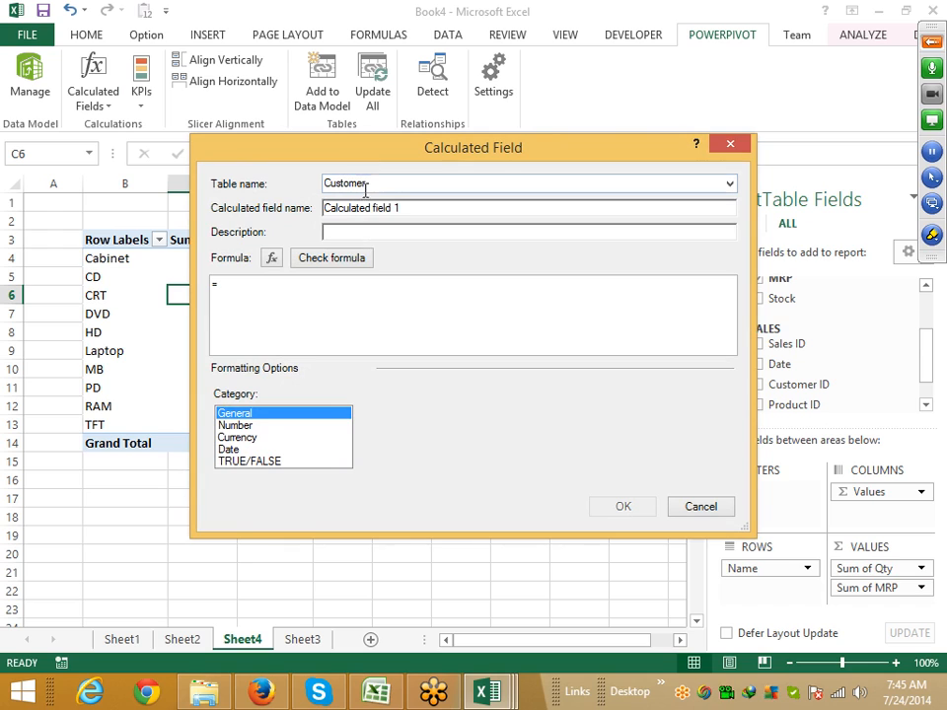
pyautogui.click(363, 184)
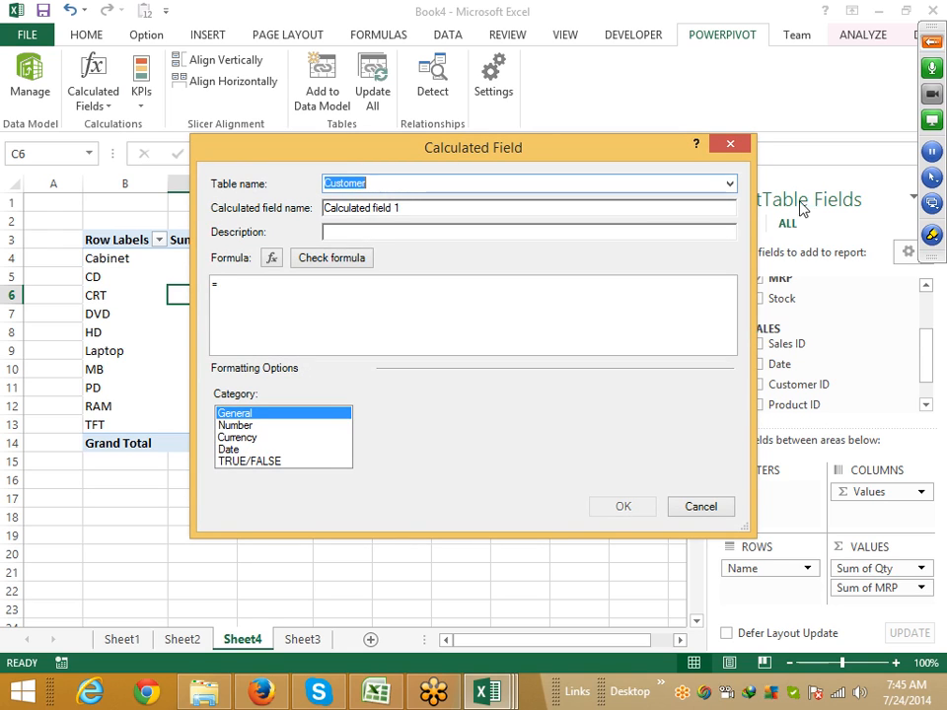
pyautogui.click(732, 185)
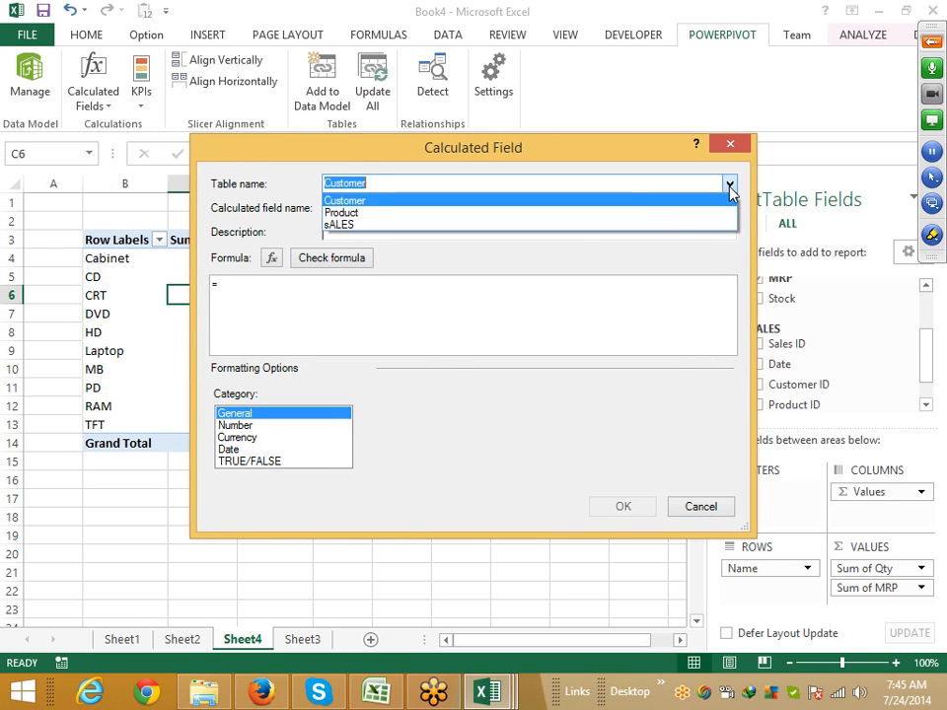
pyautogui.click(580, 224)
pyautogui.click(440, 210)
pyautogui.moveTo(440, 209); pyautogui.dragTo(219, 209)
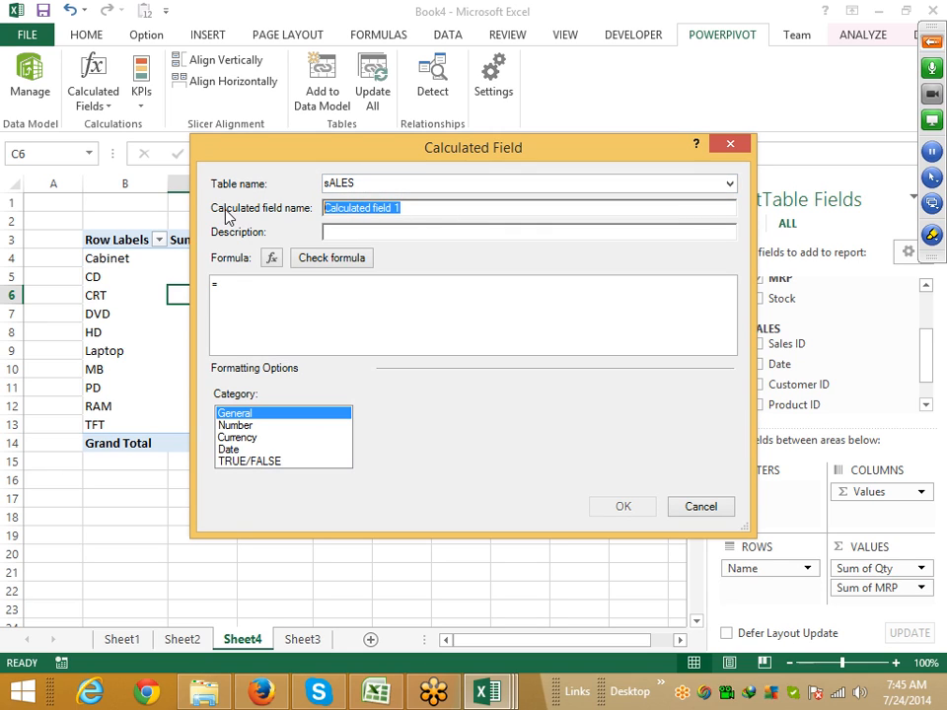
pyautogui.write('Total')
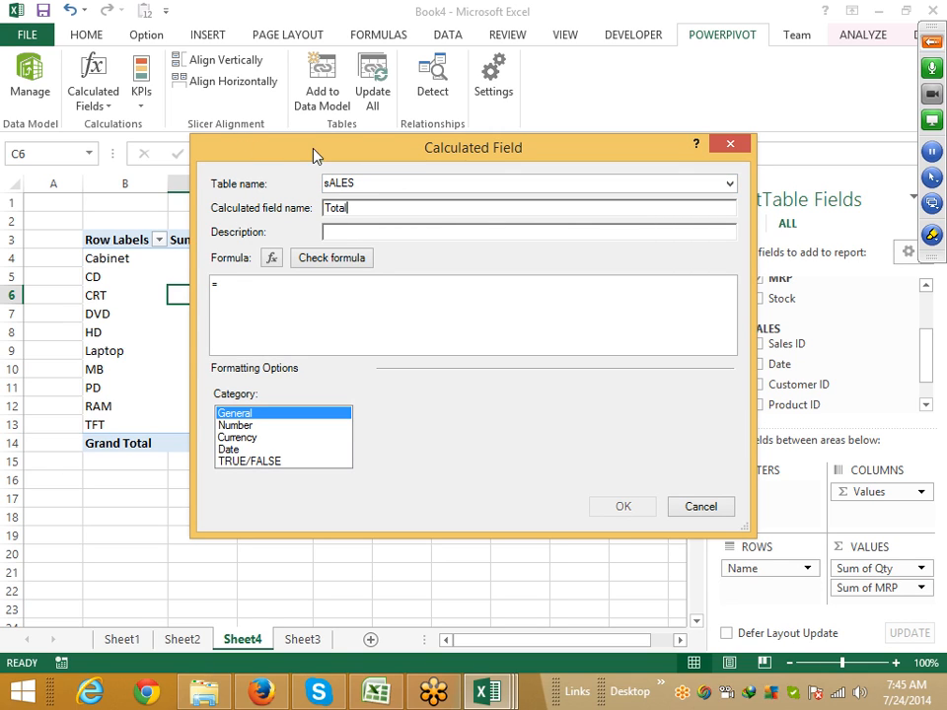
# Step: Begin the Total field's formula with the sALES table's [Sum of Qty] measure followed by a multiplication sign
pyautogui.moveTo(313, 150); pyautogui.dragTo(449, 133)
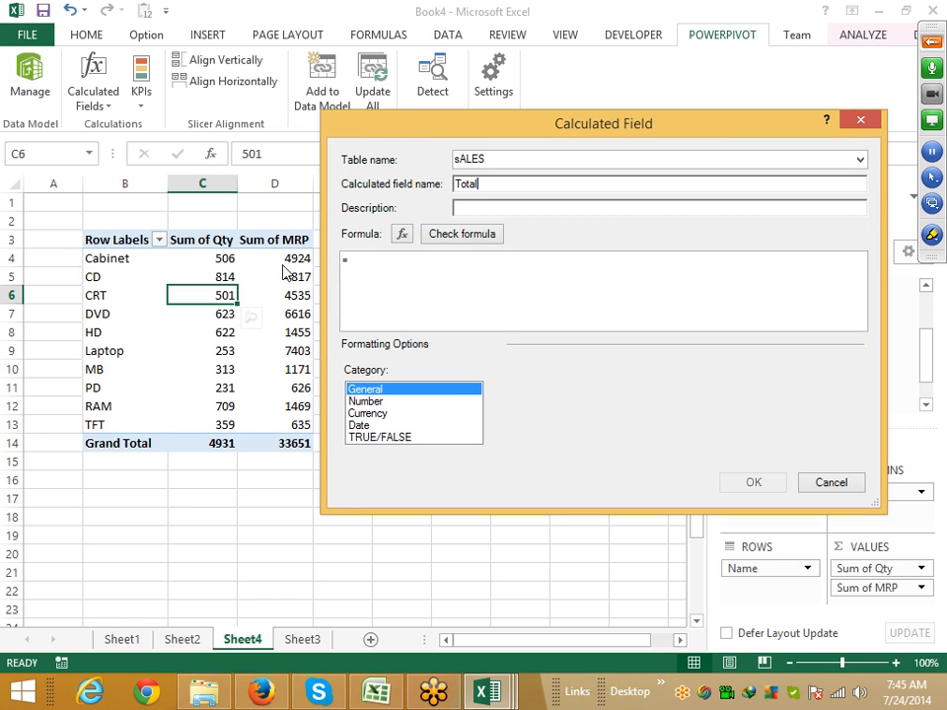
pyautogui.click(368, 266)
pyautogui.write('sa')
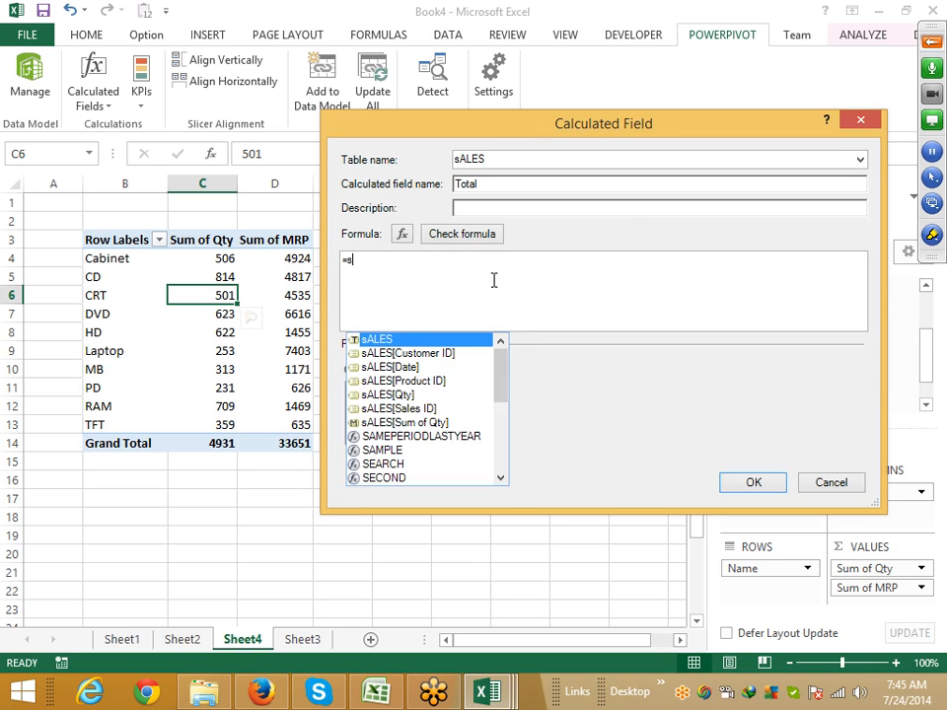
pyautogui.press('Down')
pyautogui.press('Down')
pyautogui.press('Down')
pyautogui.press('Down')
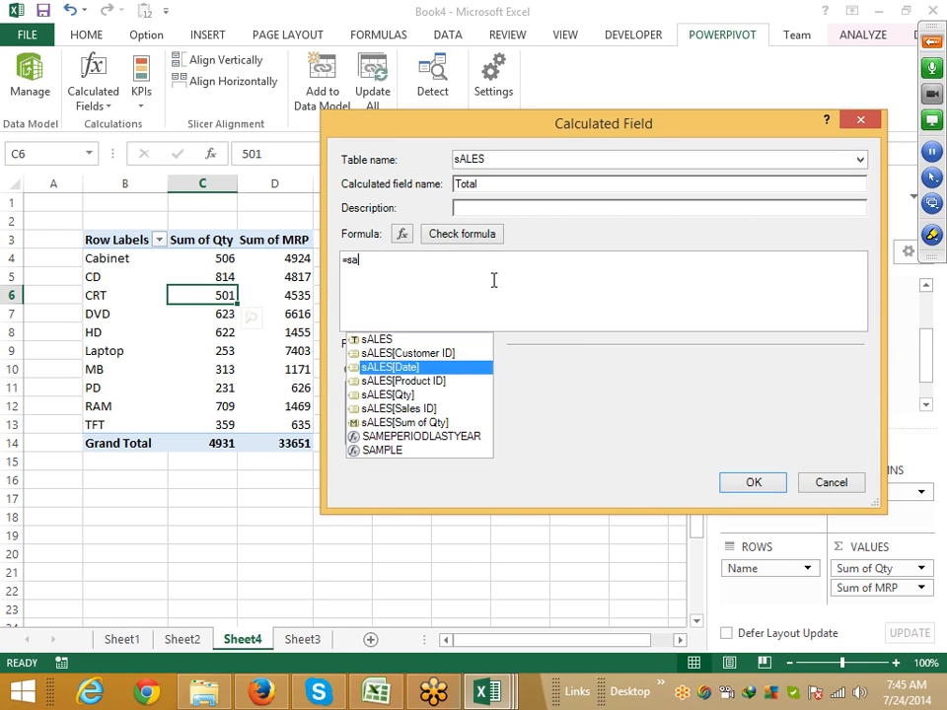
pyautogui.press('Down')
pyautogui.press('Up')
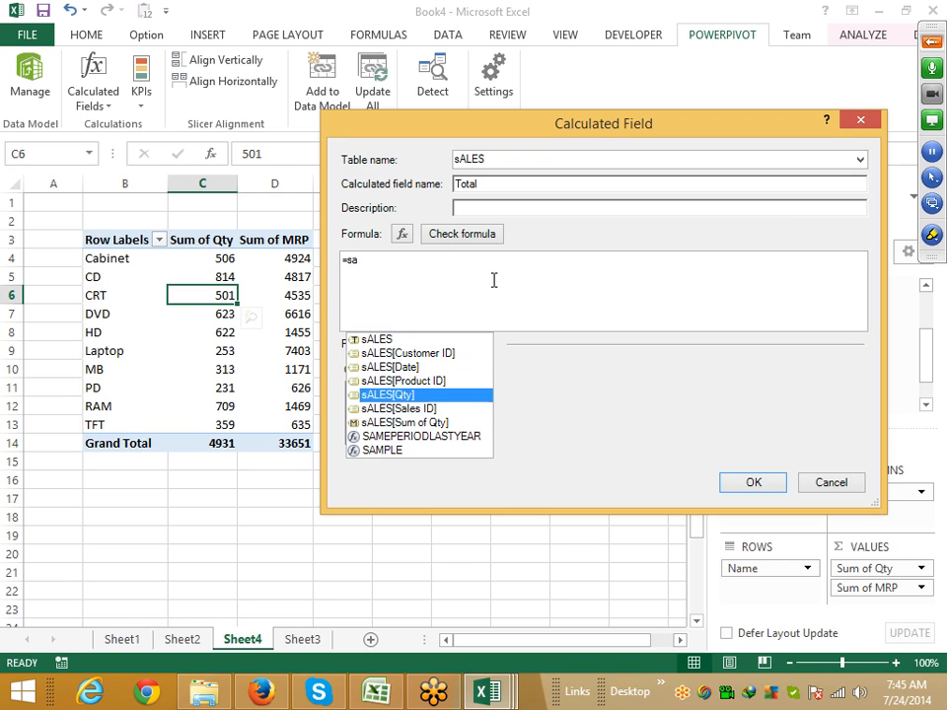
pyautogui.press('Down')
pyautogui.press('Down')
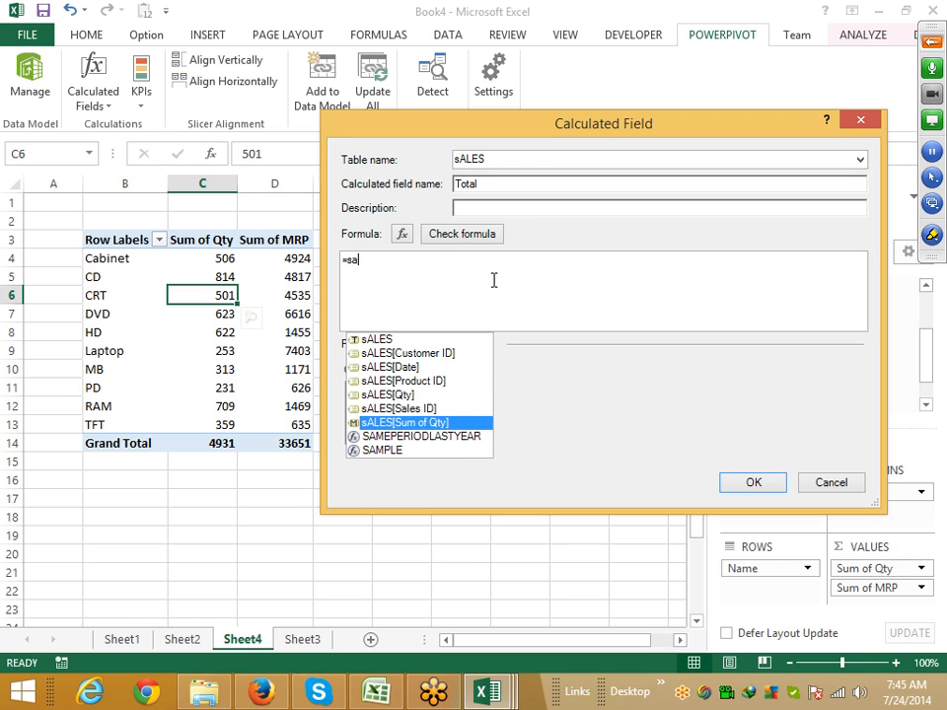
pyautogui.press('Tab')
pyautogui.write('*')
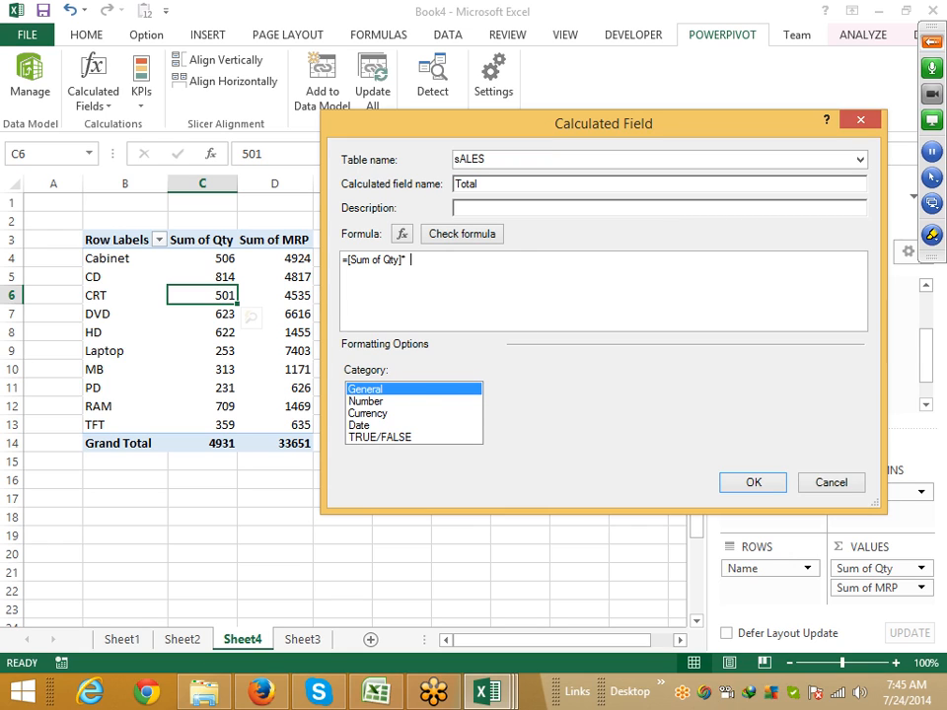
# Step: Complete the Total formula by multiplying by the Product table's [Sum of MRP] measure
pyautogui.write('pro')
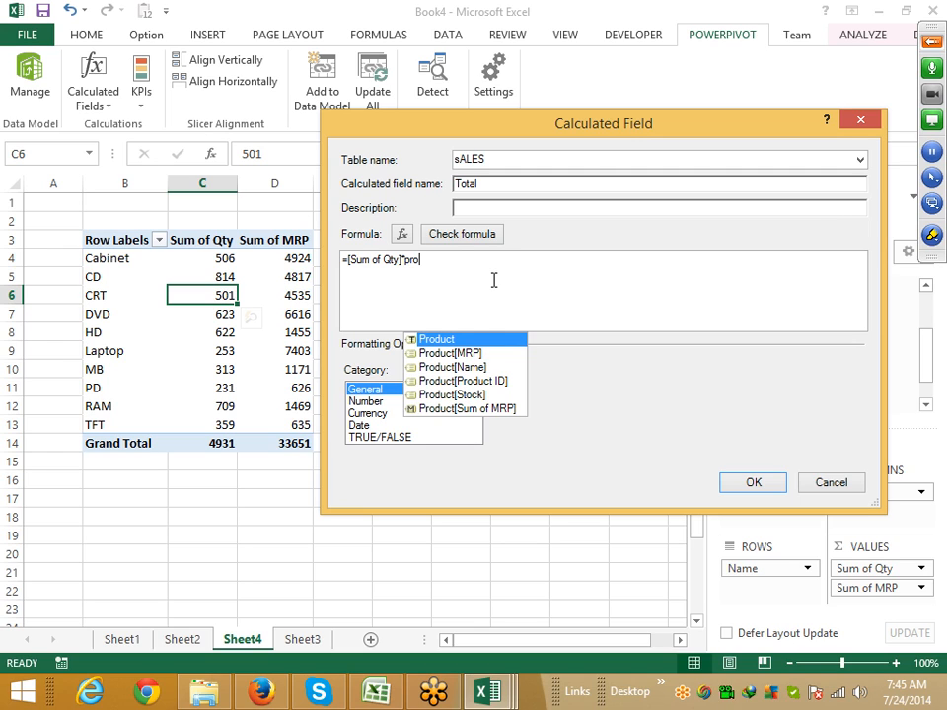
pyautogui.press('Down')
pyautogui.press('Down')
pyautogui.press('Down')
pyautogui.press('Down')
pyautogui.press('Down')
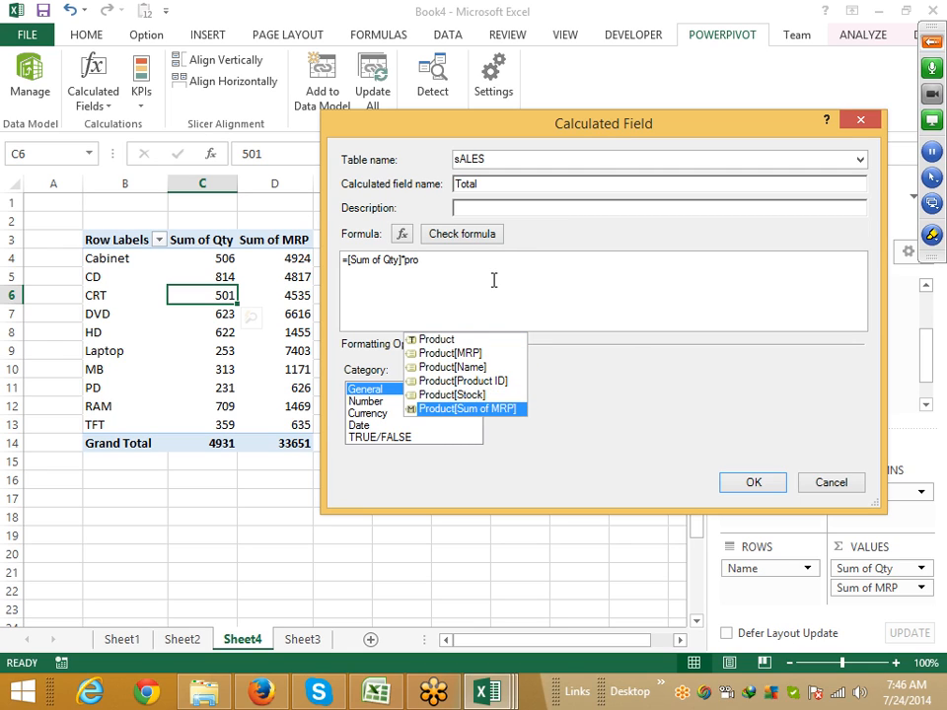
pyautogui.press('Tab')
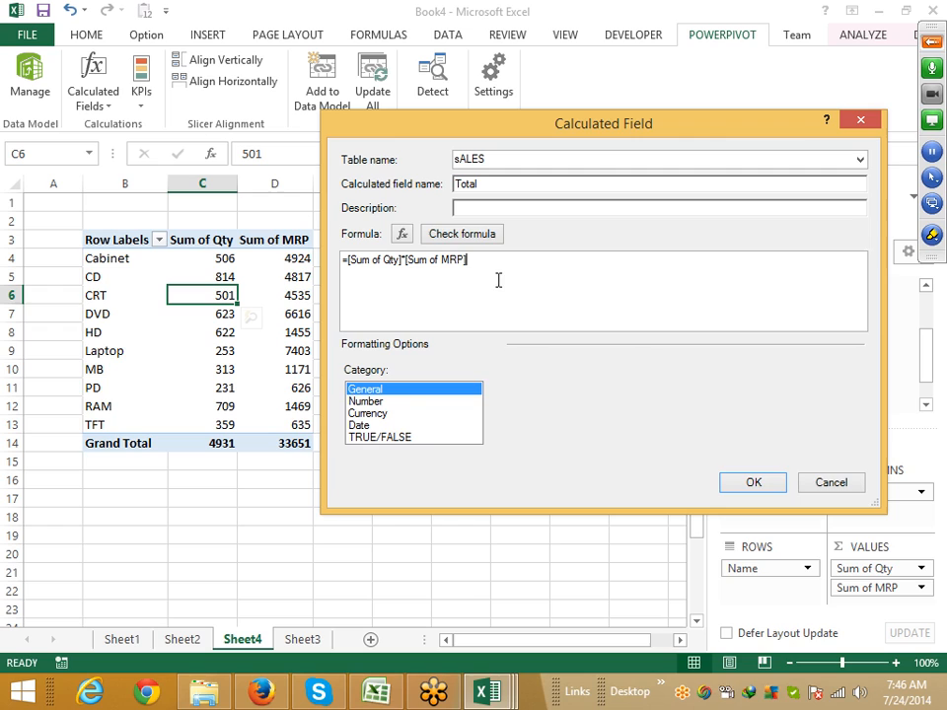
# Step: Check the Total formula for errors, create the calculated field and select its product values in the PivotTable
pyautogui.click(439, 239)
pyautogui.doubleClick(411, 346)
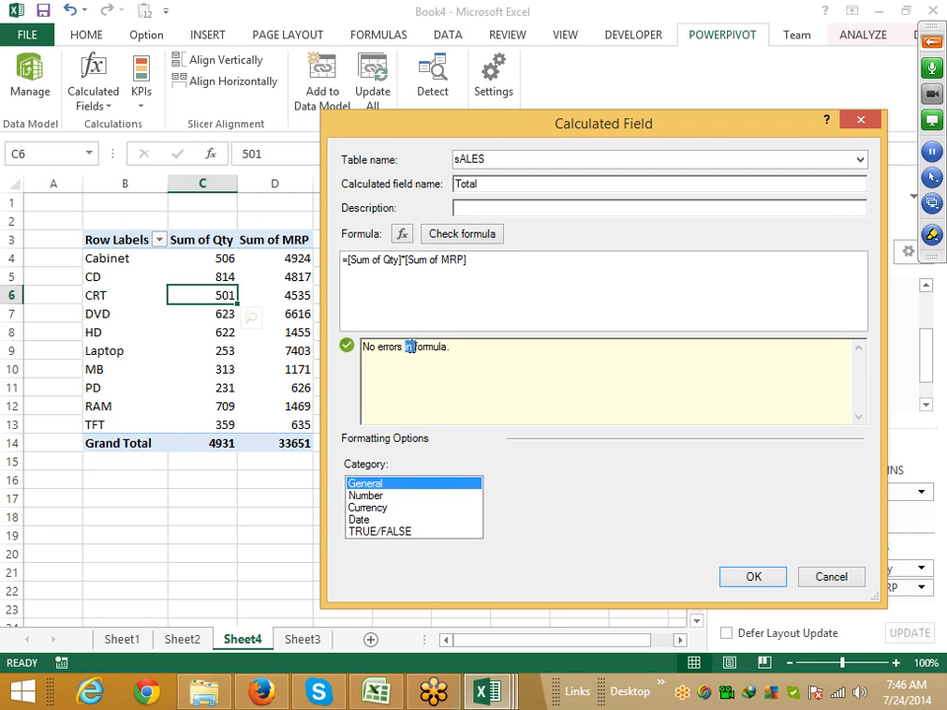
pyautogui.click(756, 578)
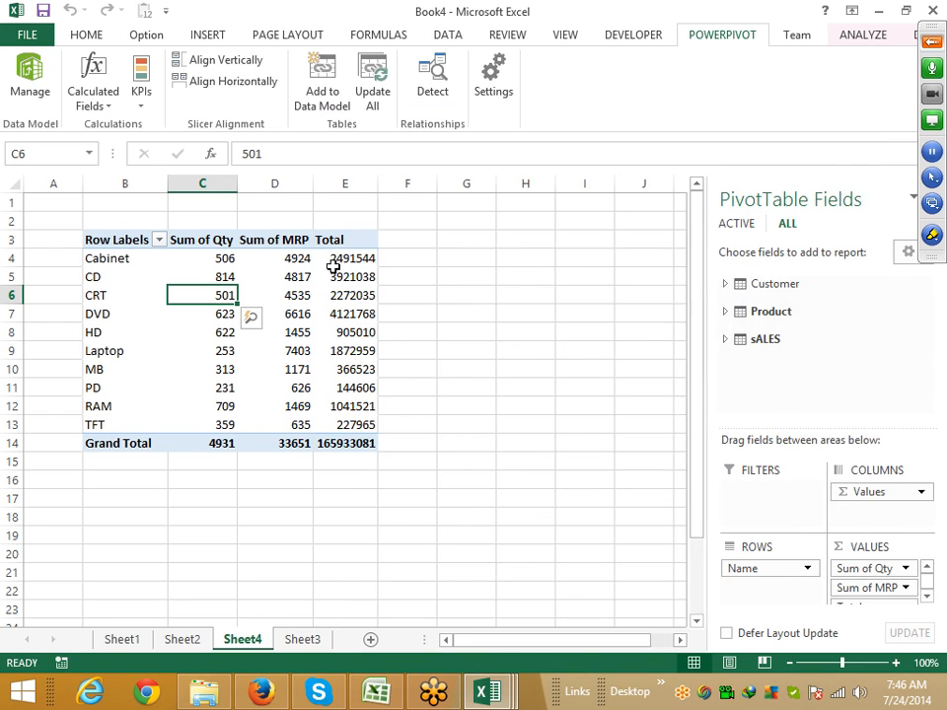
pyautogui.moveTo(334, 267); pyautogui.dragTo(342, 405)
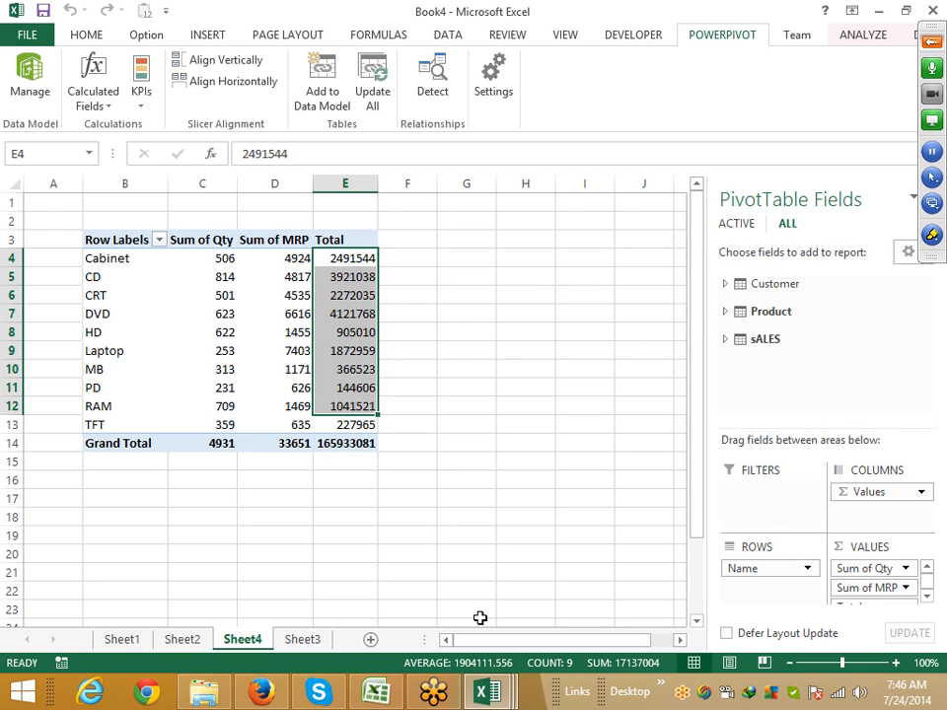
# Step: Switch to the PowerPivot window for Book4 and add a new column named MRP to the sALES table
pyautogui.click(503, 697)
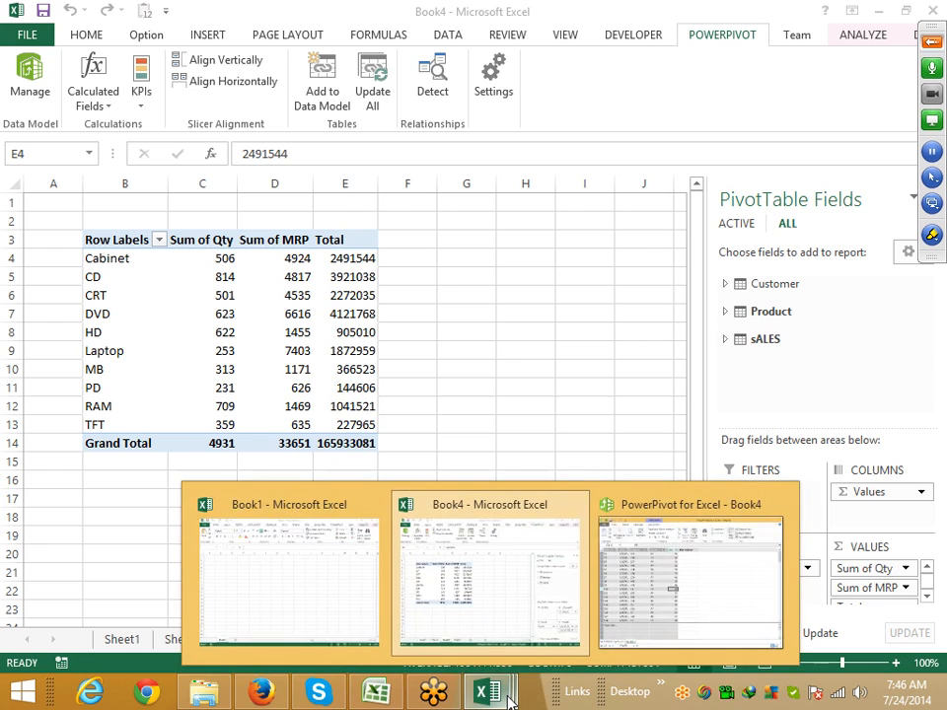
pyautogui.click(655, 548)
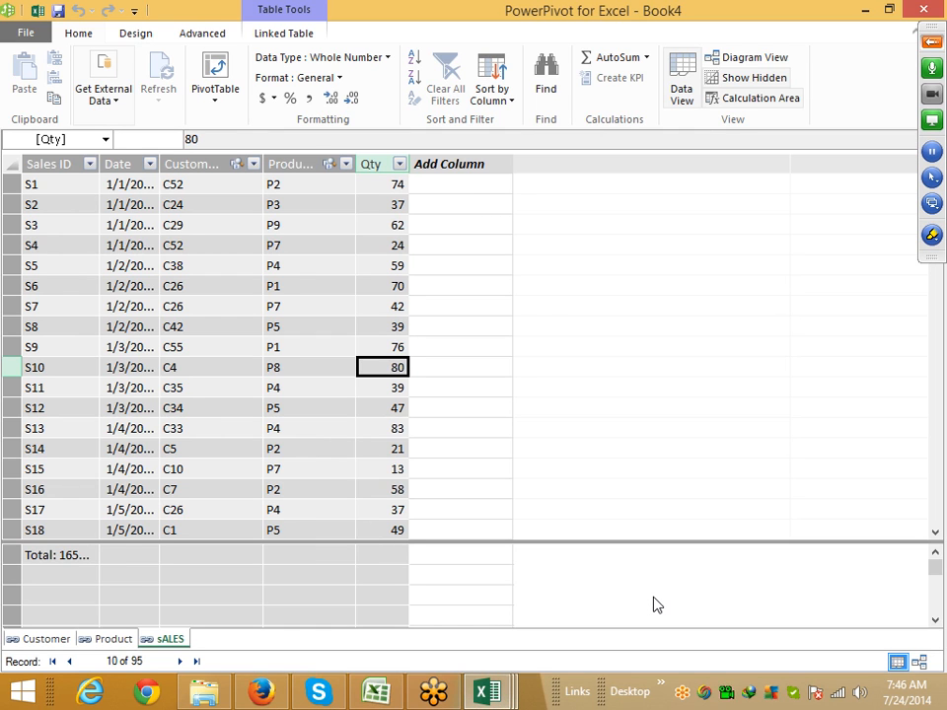
pyautogui.click(444, 165)
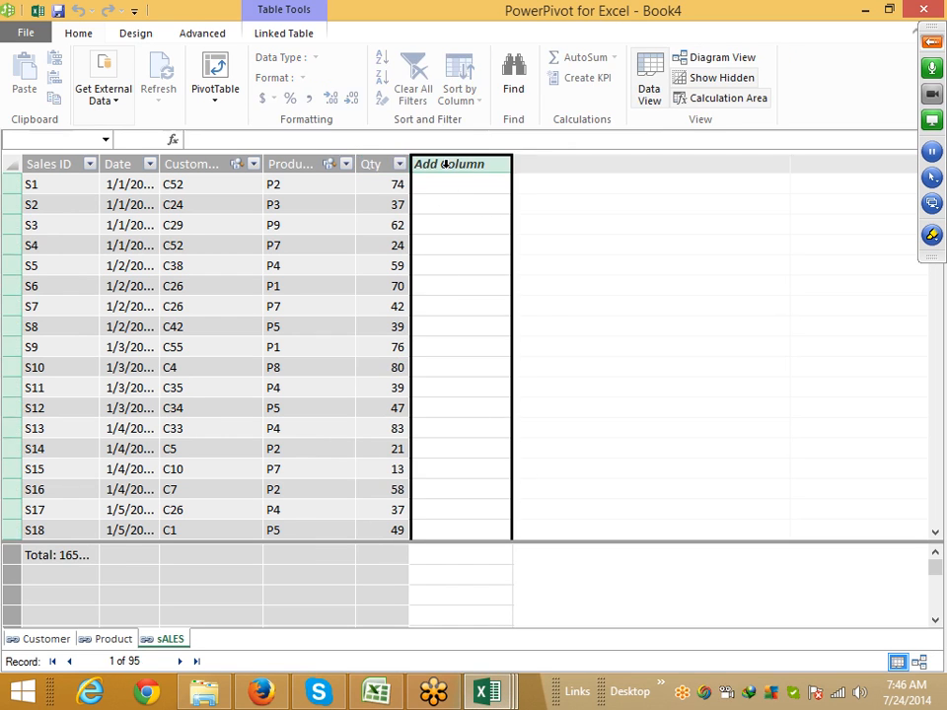
pyautogui.doubleClick(445, 165)
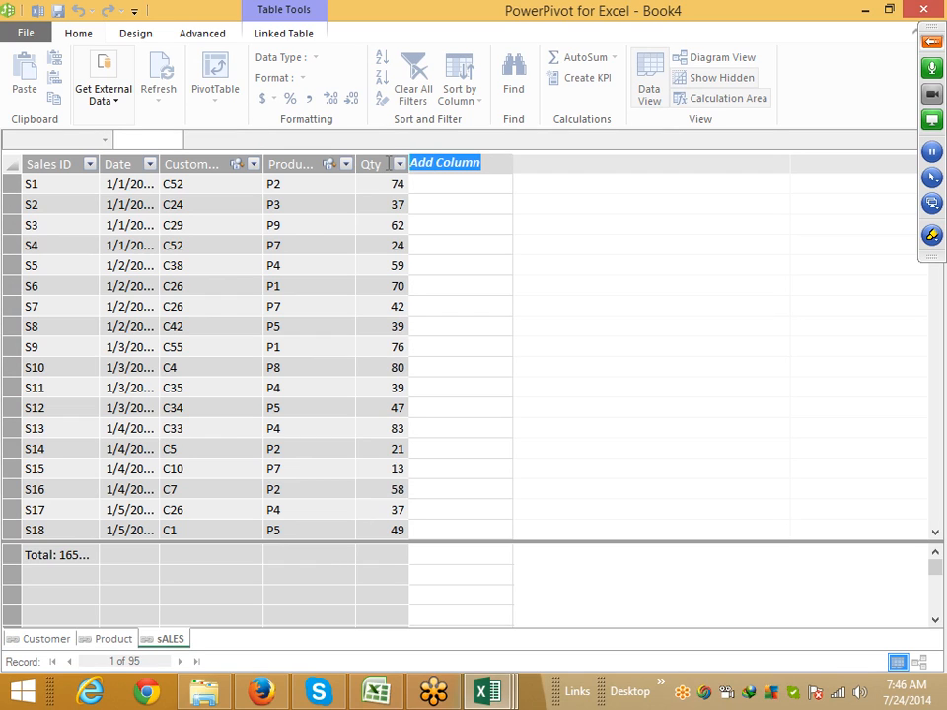
pyautogui.write('MRP')
pyautogui.press('Return')
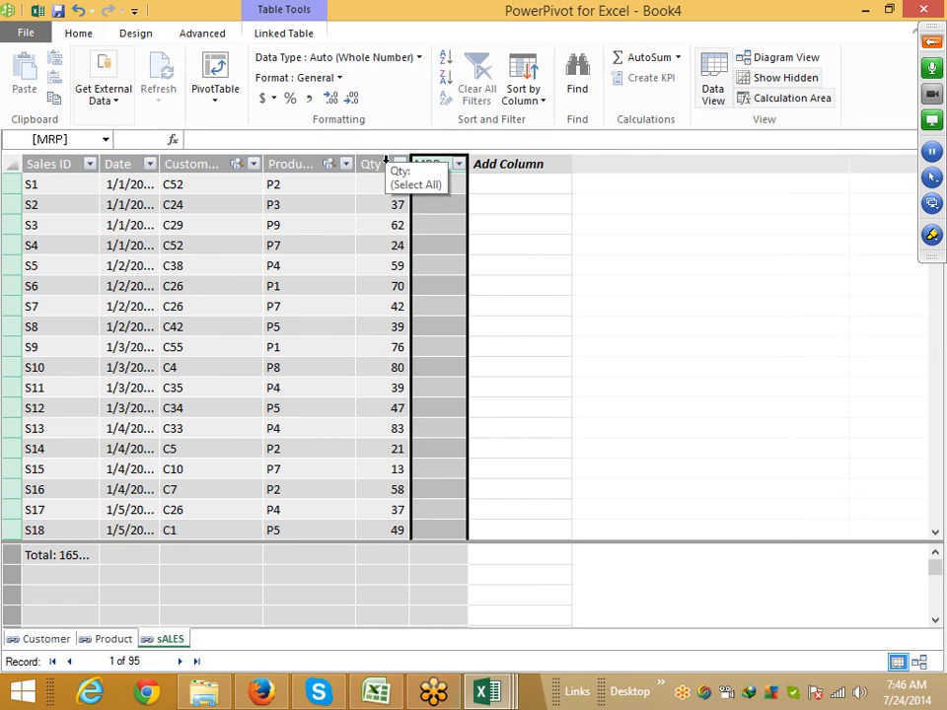
# Step: Start the MRP column's formula with the RELATED function
pyautogui.press('Down')
pyautogui.press('Up')
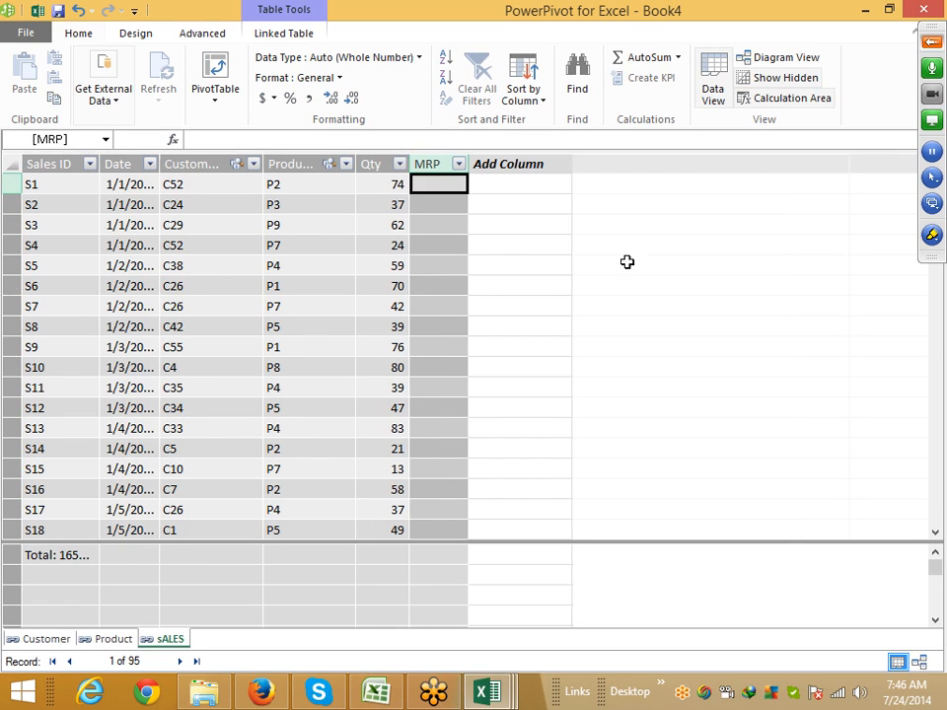
pyautogui.write('=r')
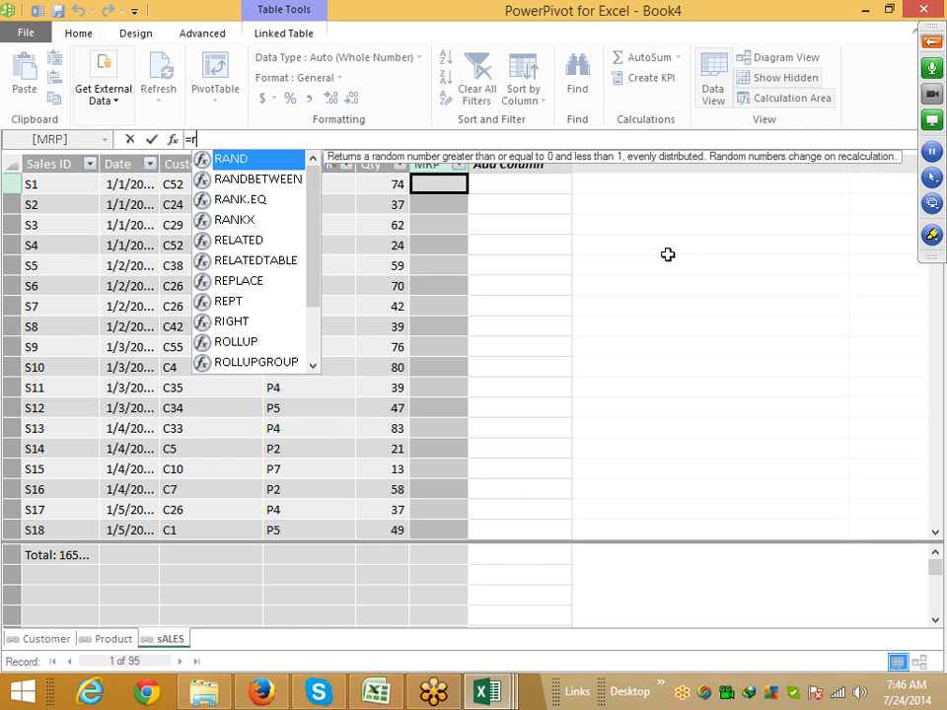
pyautogui.press('Down')
pyautogui.press('Down')
pyautogui.press('Down')
pyautogui.press('Down')
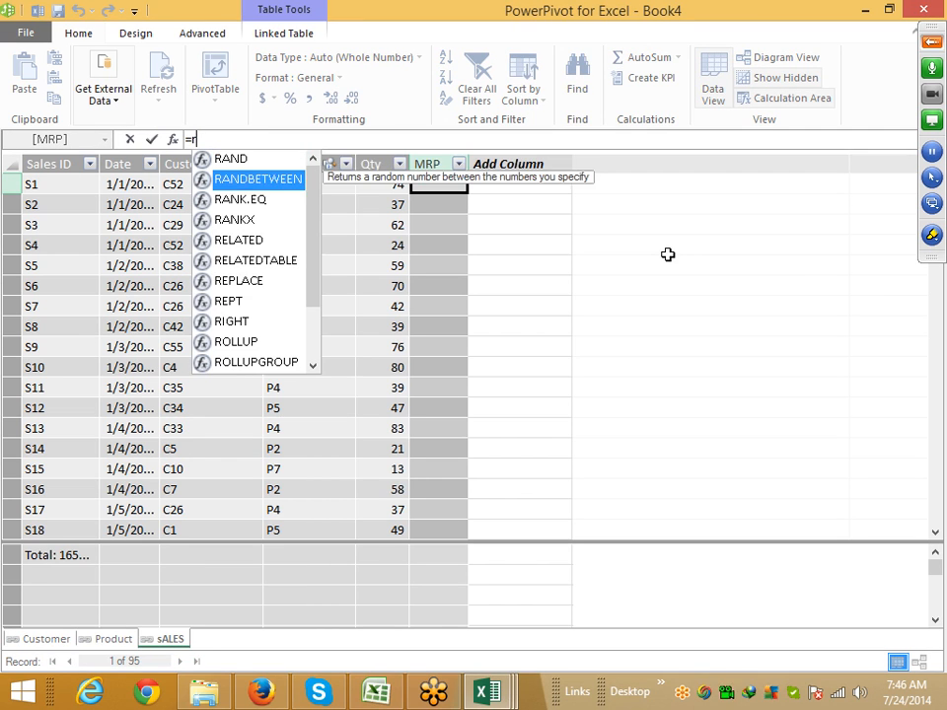
pyautogui.press('Tab')
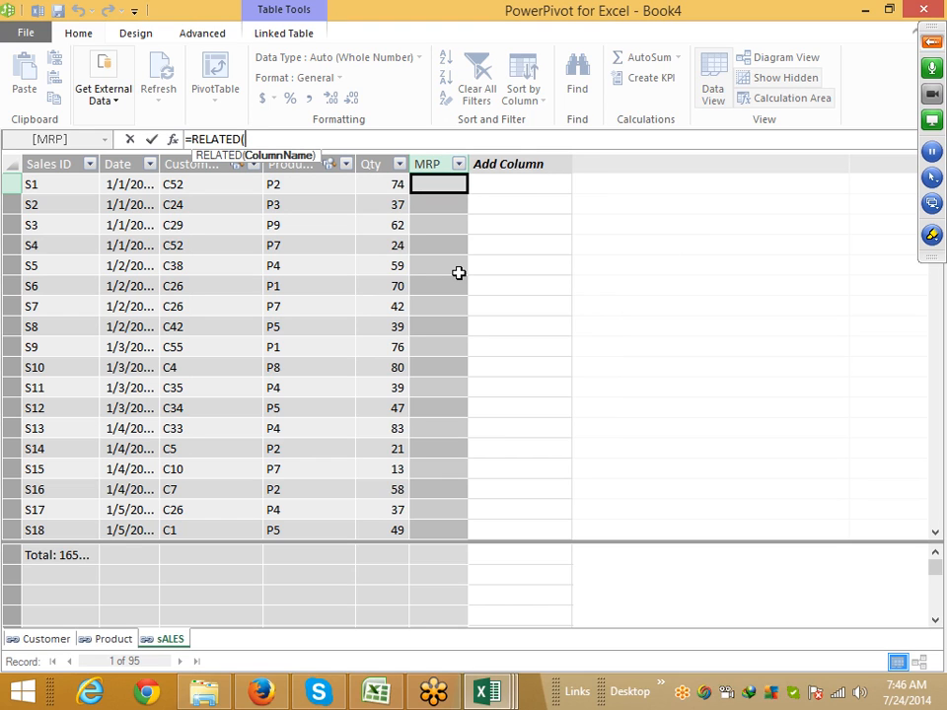
# Step: Complete the MRP column's formula as =RELATED(Product[MRP])
pyautogui.write('po')
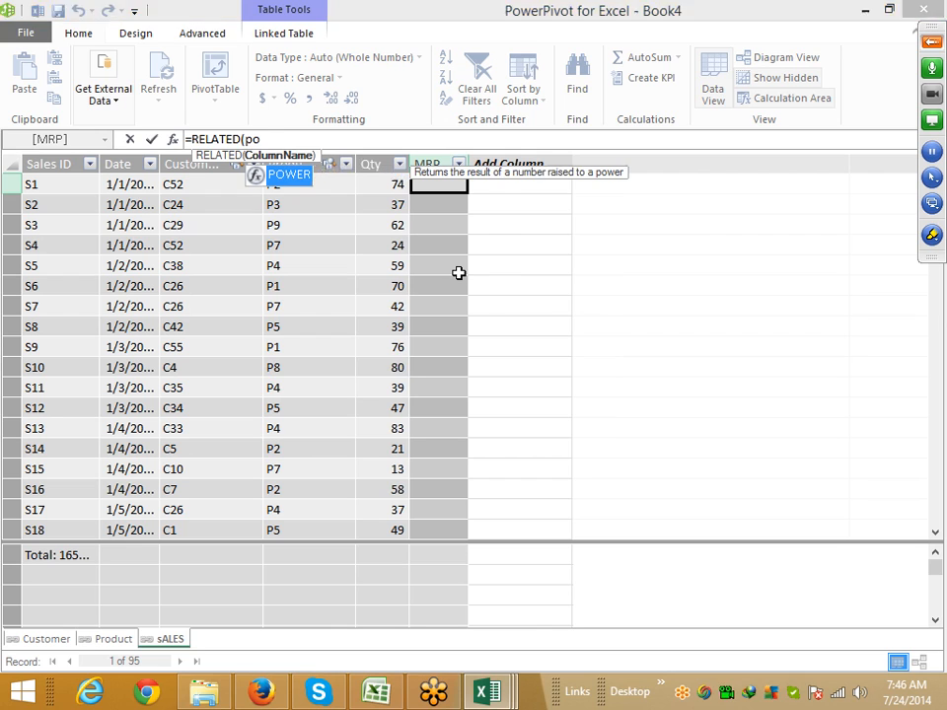
pyautogui.press('BackSpace')
pyautogui.write('ro')
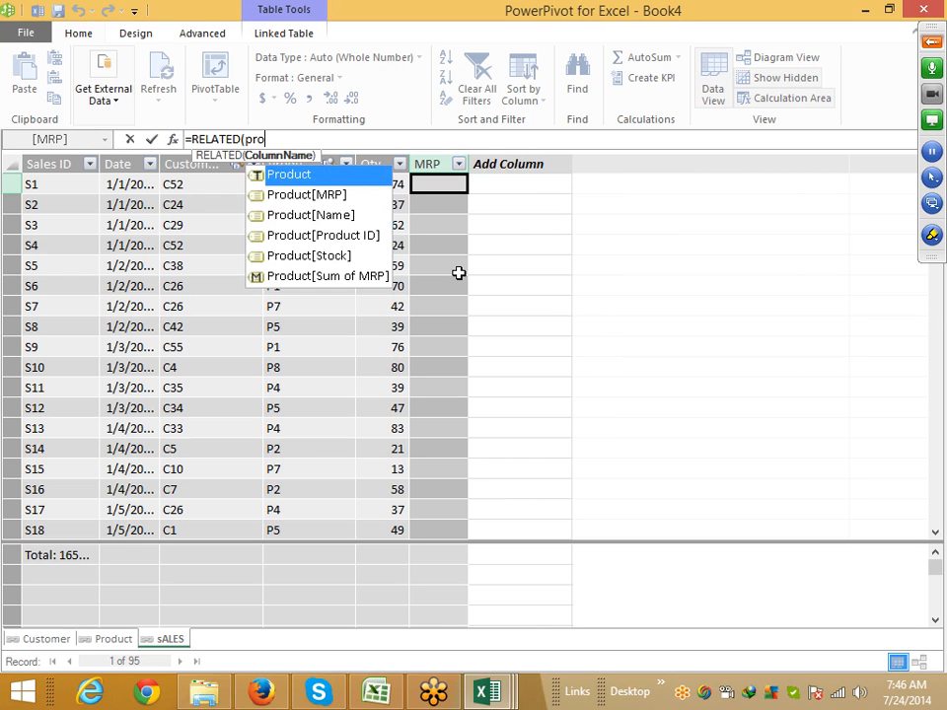
pyautogui.press('Tab')
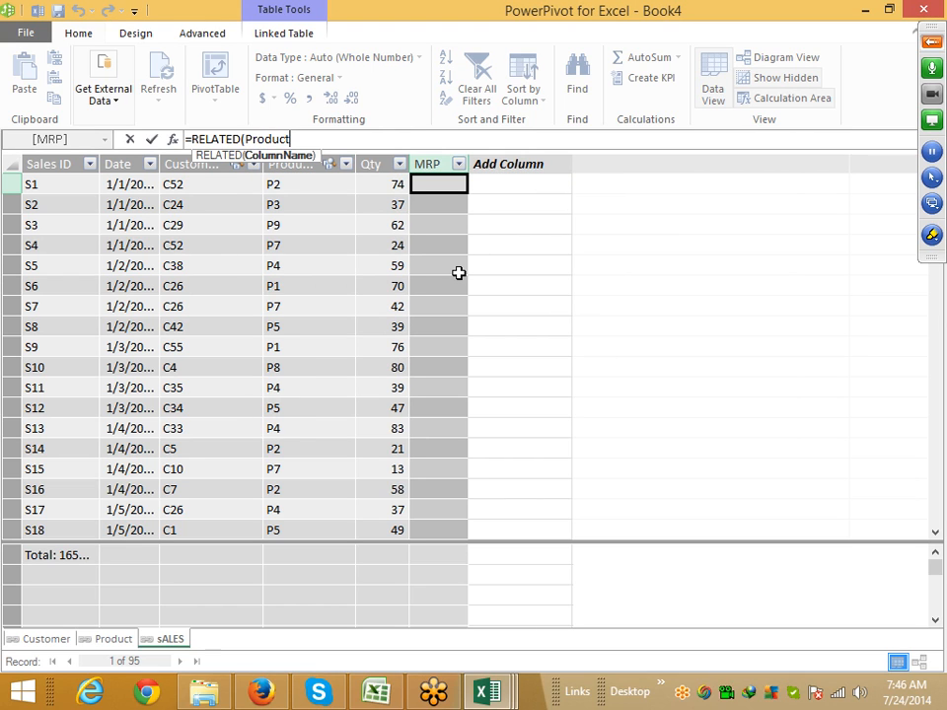
pyautogui.press('BackSpace')
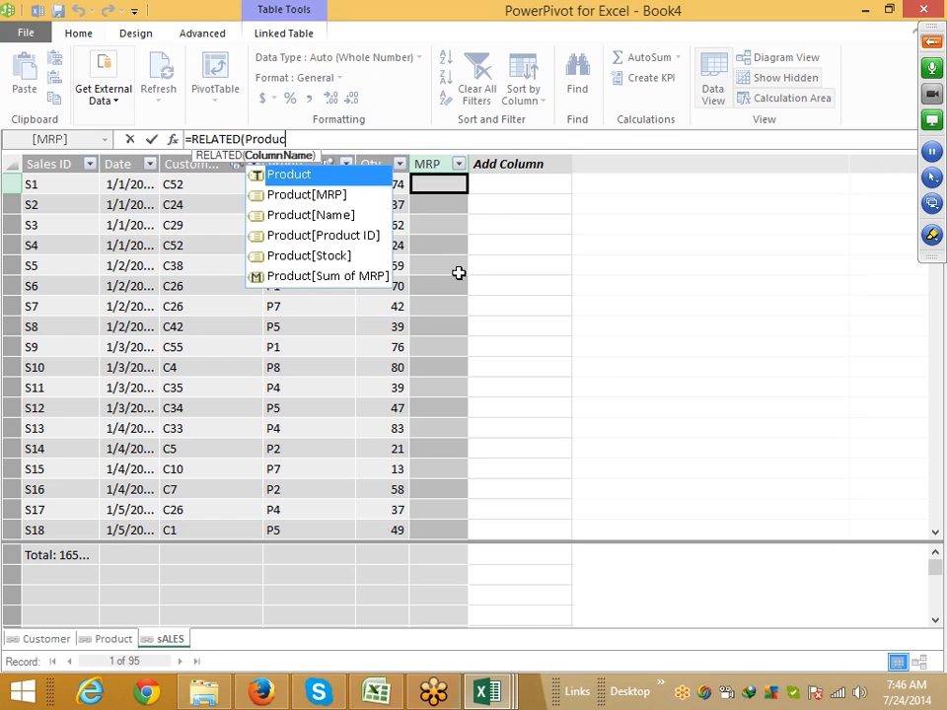
pyautogui.press('Down')
pyautogui.press('Down')
pyautogui.press('Down')
pyautogui.press('Down')
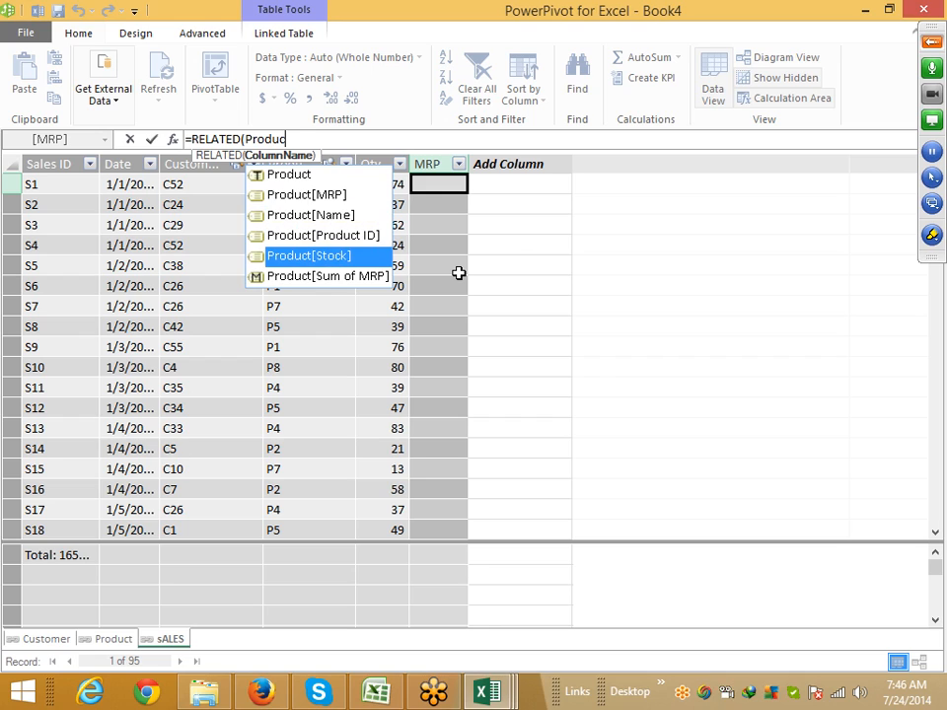
pyautogui.press('Down')
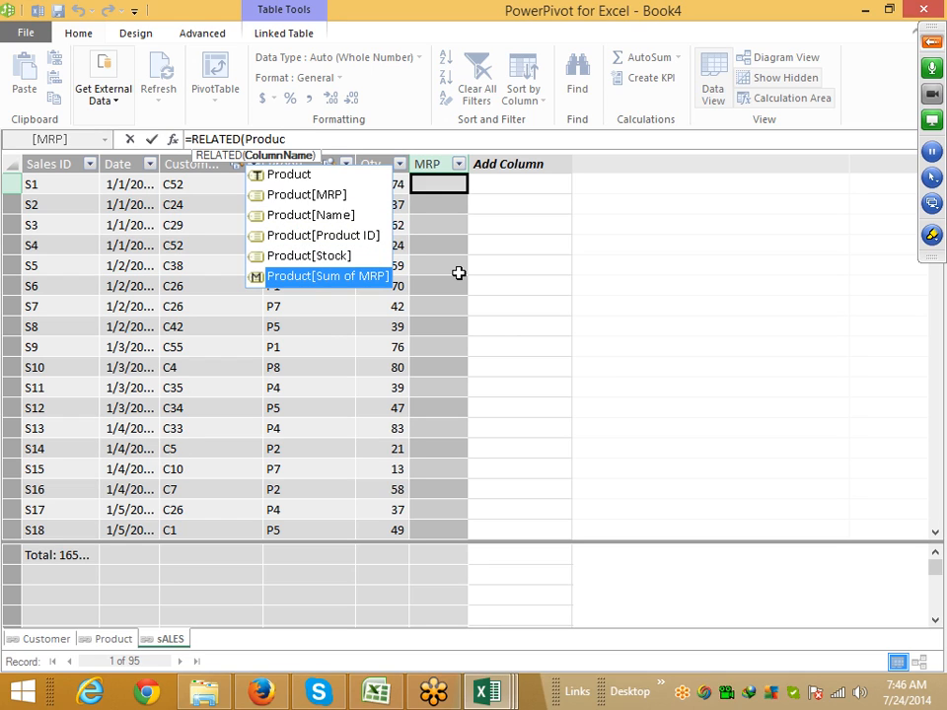
pyautogui.press('Up')
pyautogui.press('Up')
pyautogui.press('Up')
pyautogui.press('Up')
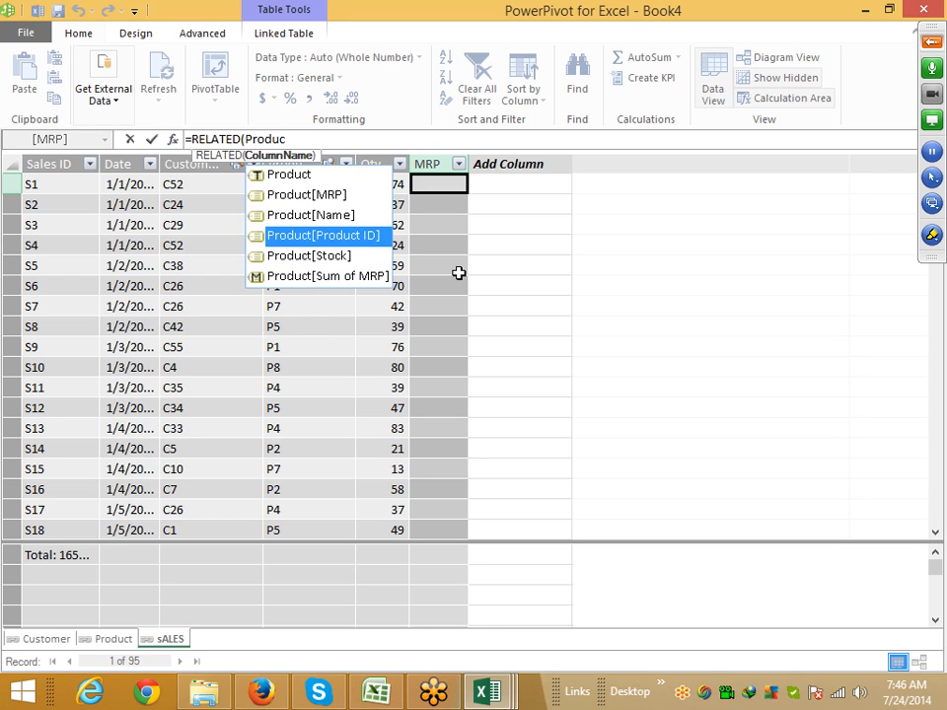
pyautogui.press('Tab')
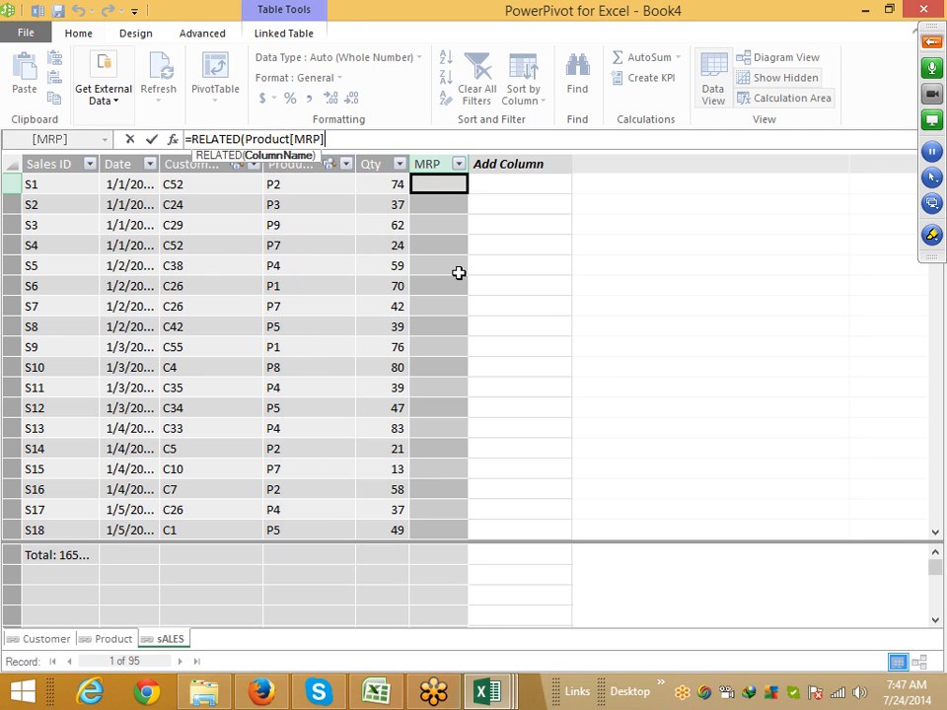
pyautogui.write(')')
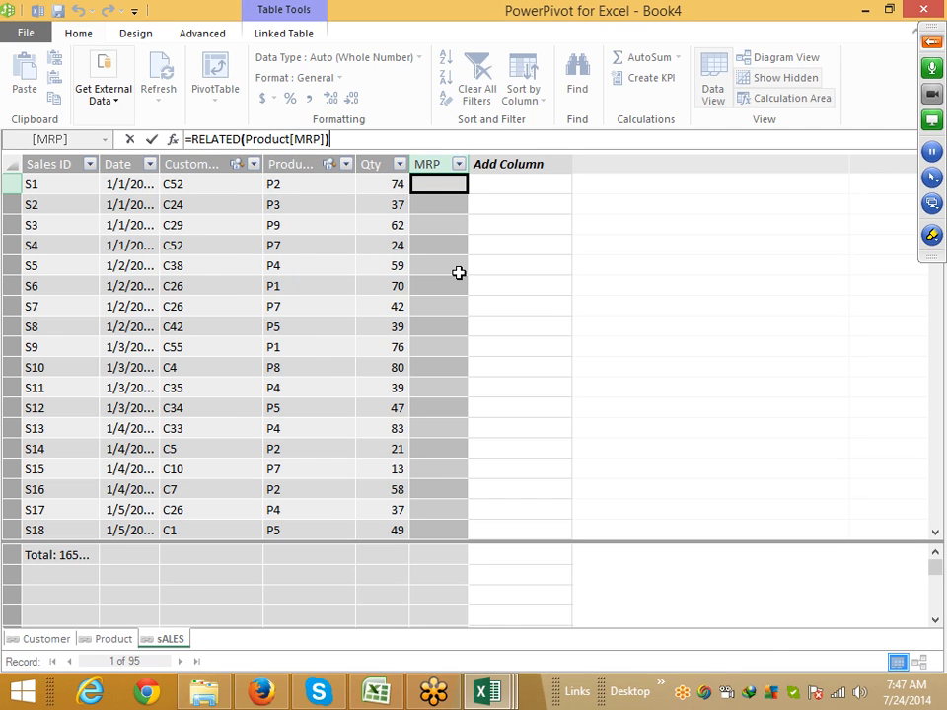
pyautogui.press('Return')
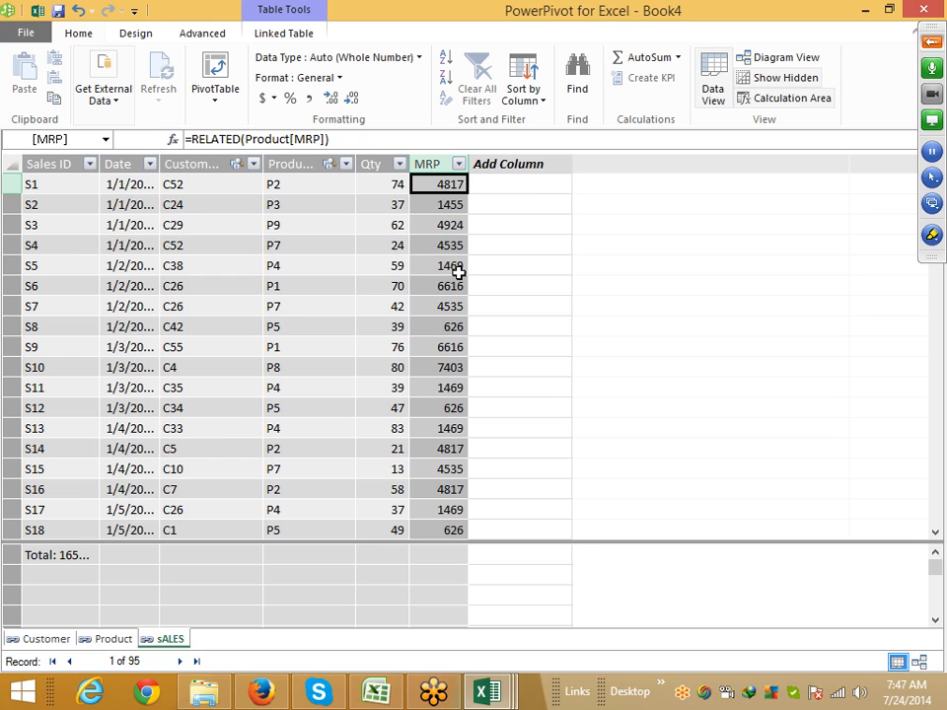
# Step: Browse the descriptions of the functions beginning with R for a new calculated column's formula, leaving the column empty
pyautogui.press('Right')
pyautogui.write('=')
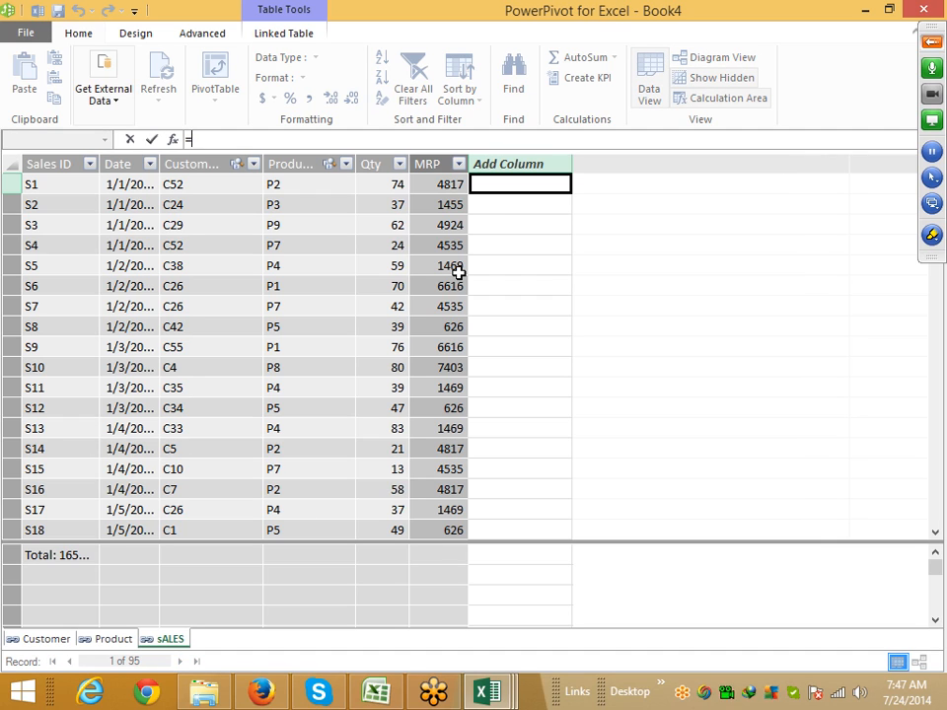
pyautogui.write('r')
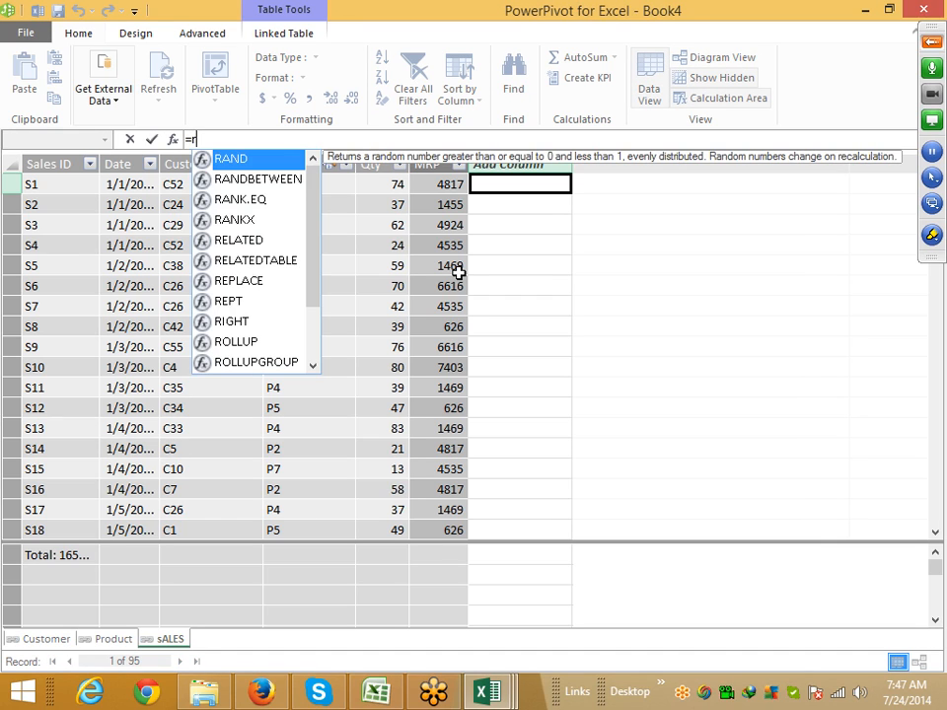
pyautogui.press('Down')
pyautogui.press('Down')
pyautogui.press('Down')
pyautogui.press('Down')
pyautogui.press('Down')
pyautogui.press('Down')
pyautogui.press('Down')
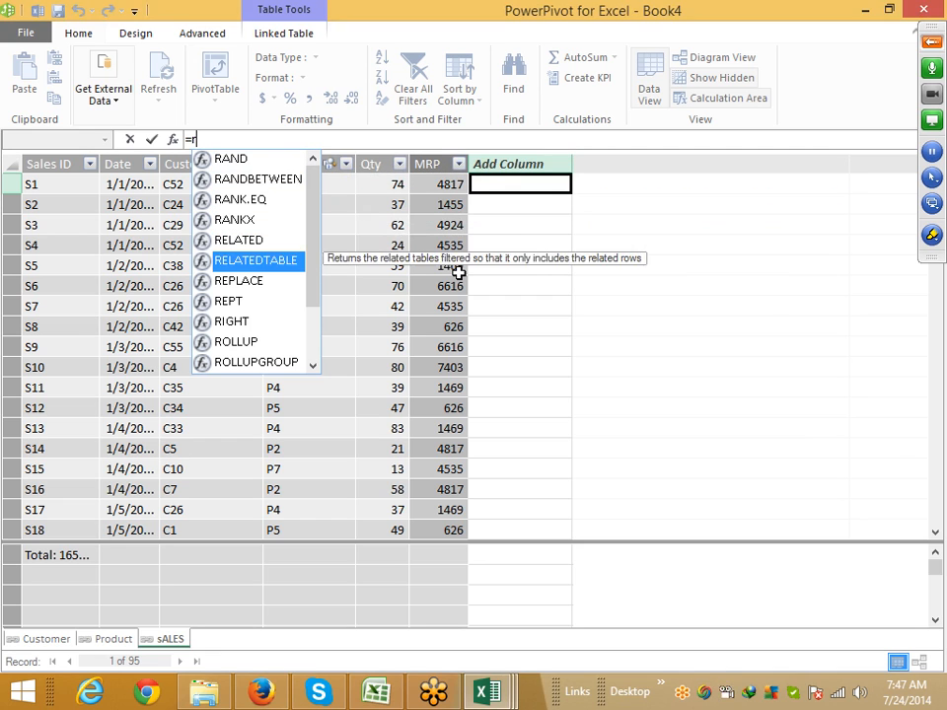
pyautogui.press('Down')
pyautogui.press('Down')
pyautogui.press('Down')
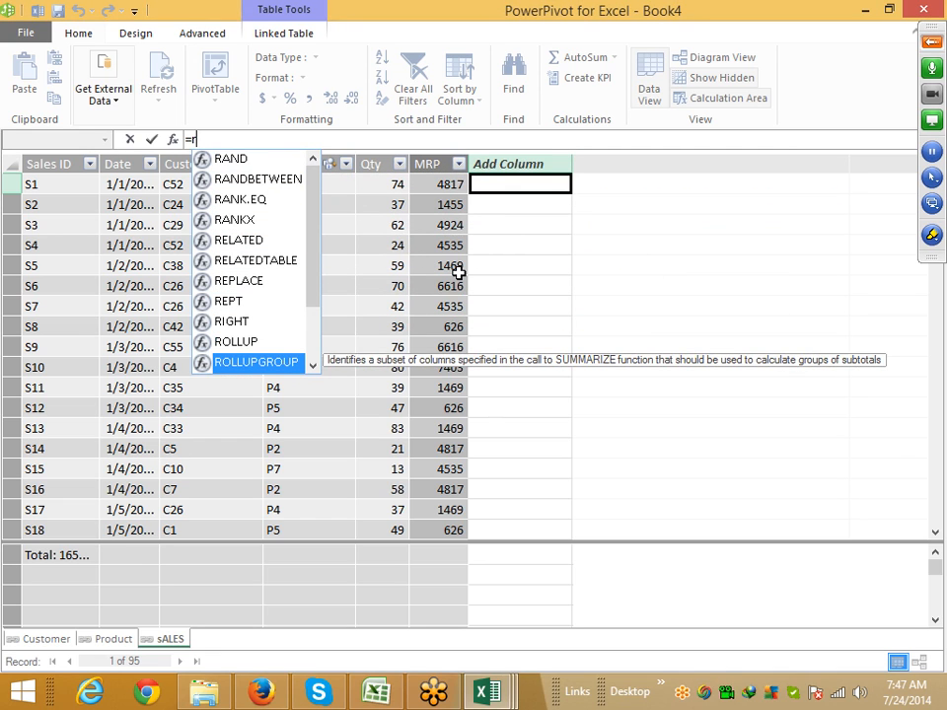
pyautogui.press('Up')
pyautogui.press('Up')
pyautogui.press('Up')
pyautogui.press('Up')
pyautogui.press('Up')
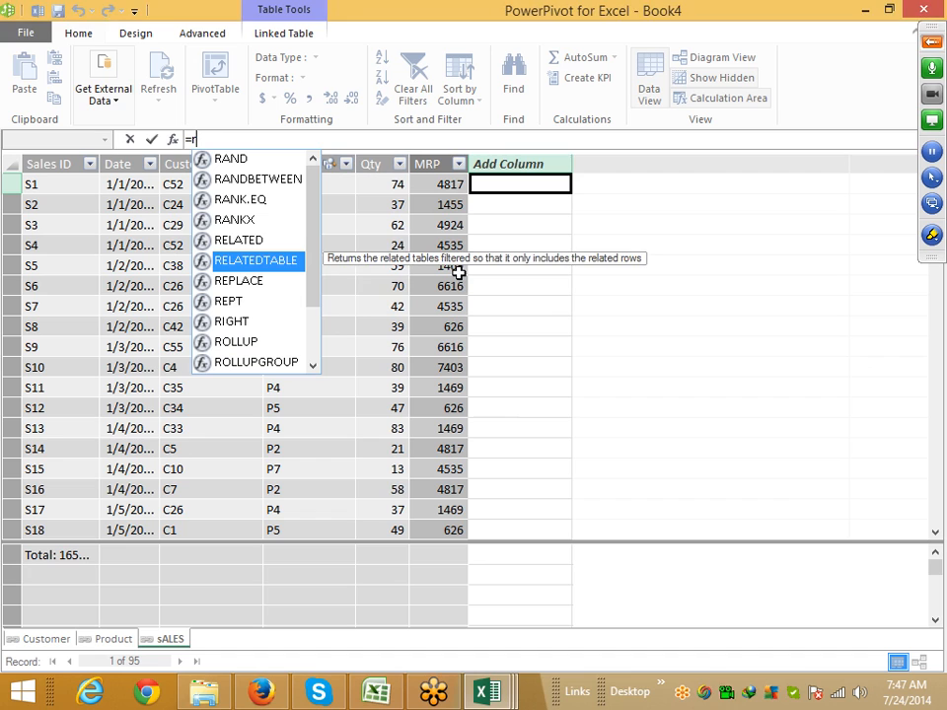
pyautogui.press('Up')
pyautogui.press('Up')
pyautogui.press('Up')
pyautogui.press('Down')
pyautogui.press('Down')
pyautogui.press('Down')
pyautogui.press('Down')
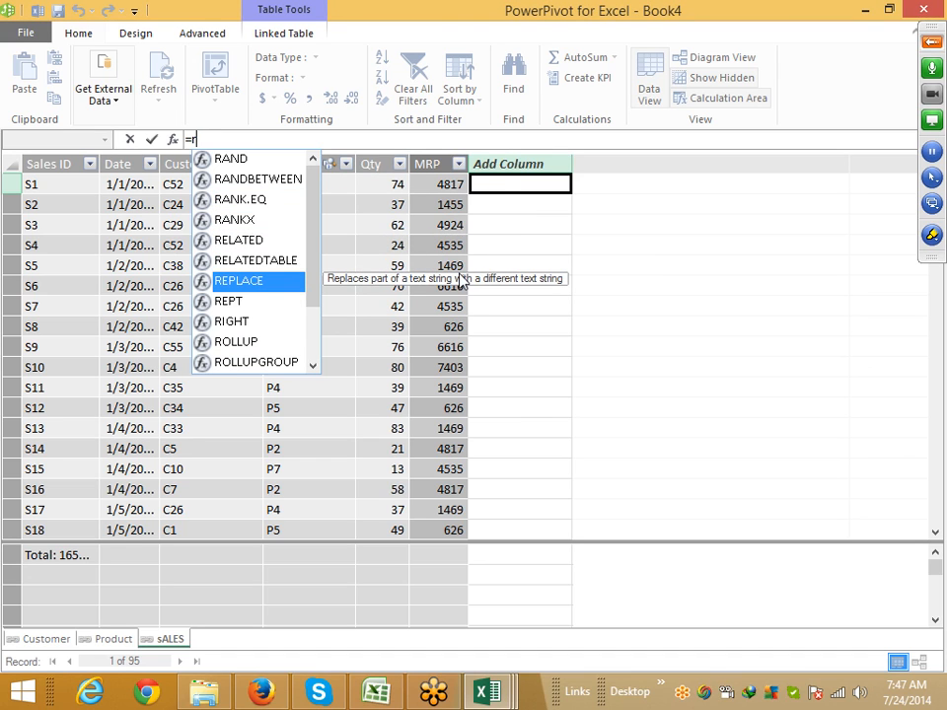
pyautogui.press('Escape')
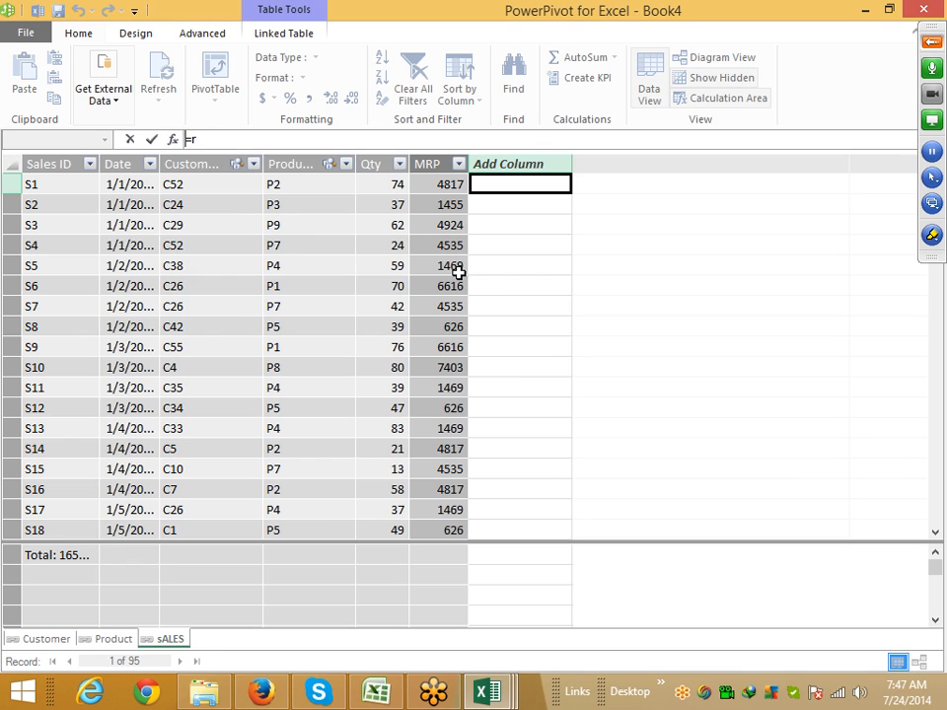
pyautogui.press('Escape')
# Step: Add a new column named Len to the sALES table
pyautogui.moveTo(184, 183); pyautogui.dragTo(197, 364)
pyautogui.click(497, 179)
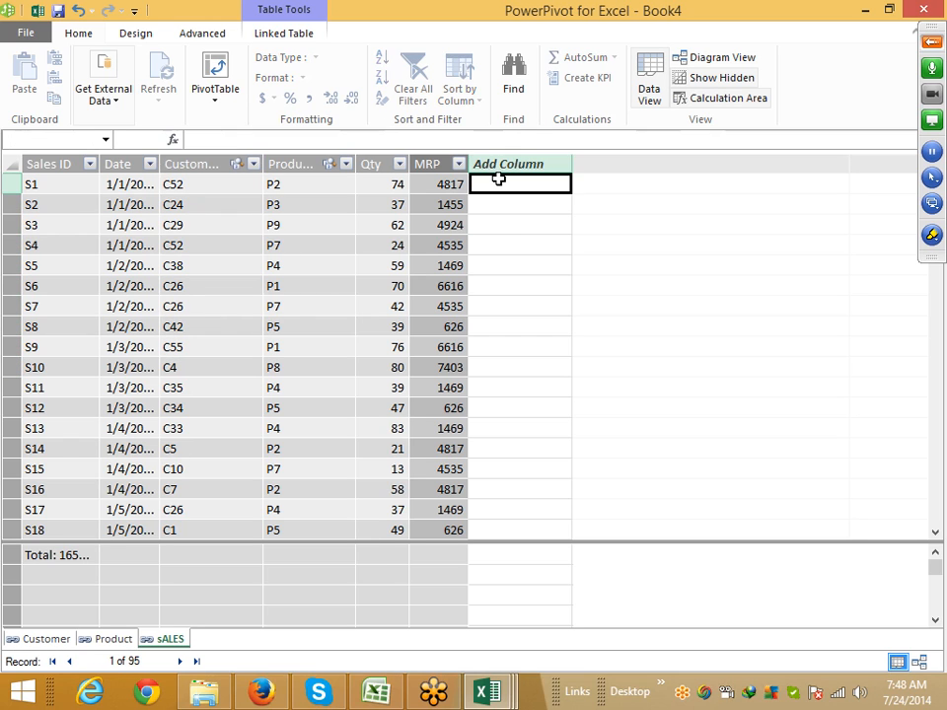
pyautogui.doubleClick(501, 164)
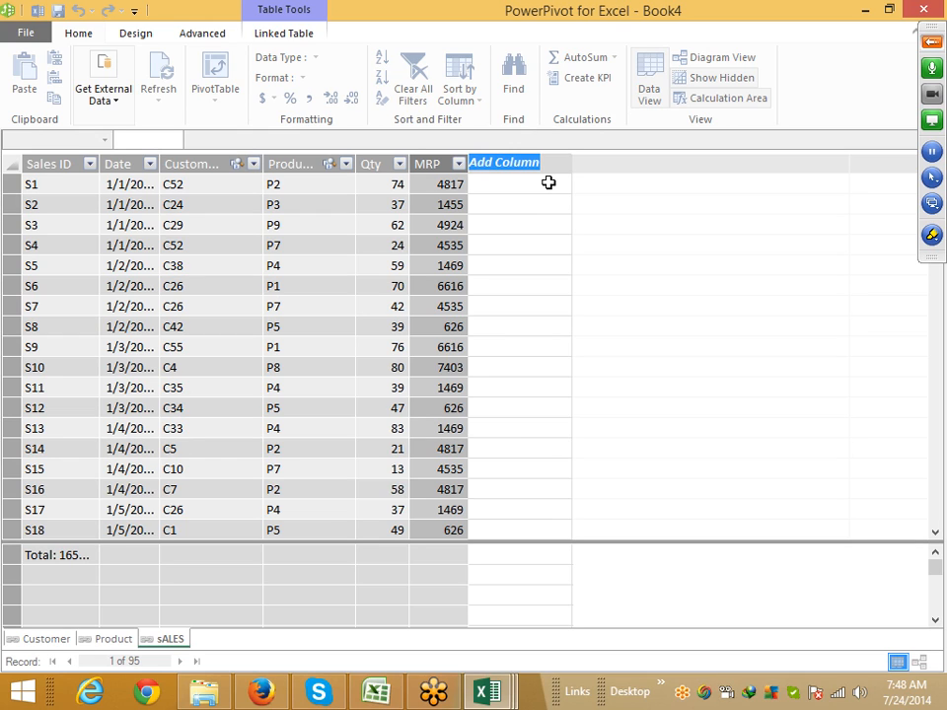
pyautogui.write('Len')
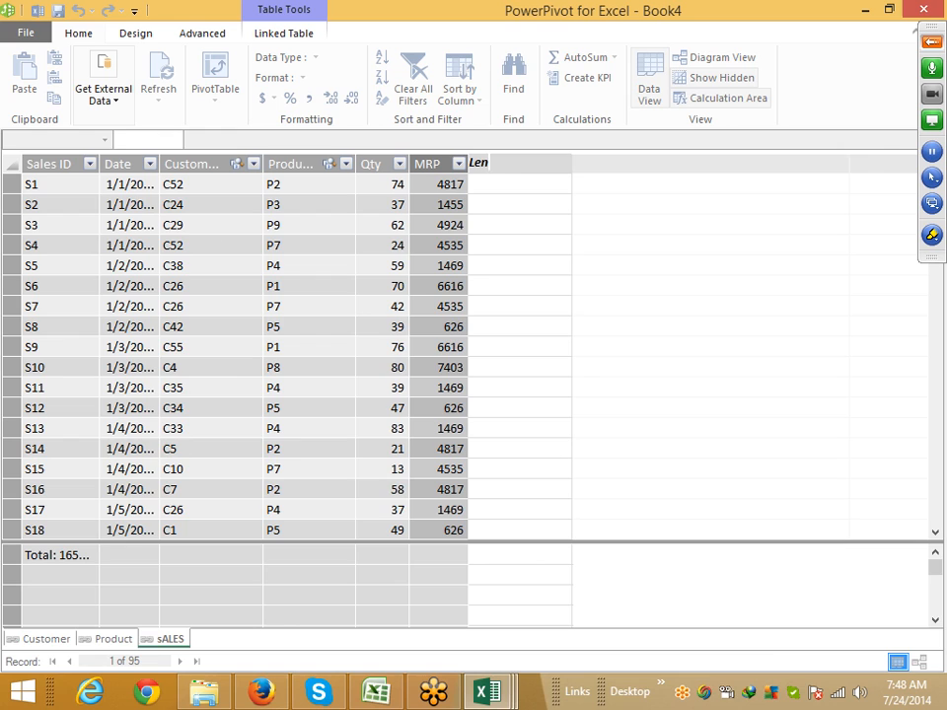
pyautogui.press('Return')
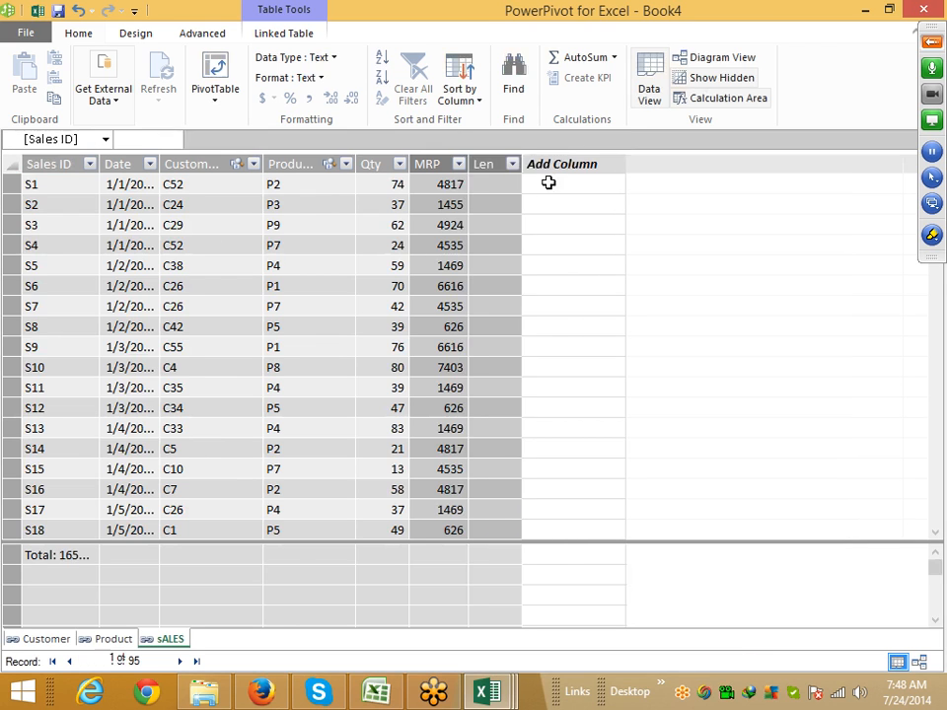
# Step: Try to fill the Len column with the text length of Customer ID using the LEN function
pyautogui.click(507, 184)
pyautogui.write('=')
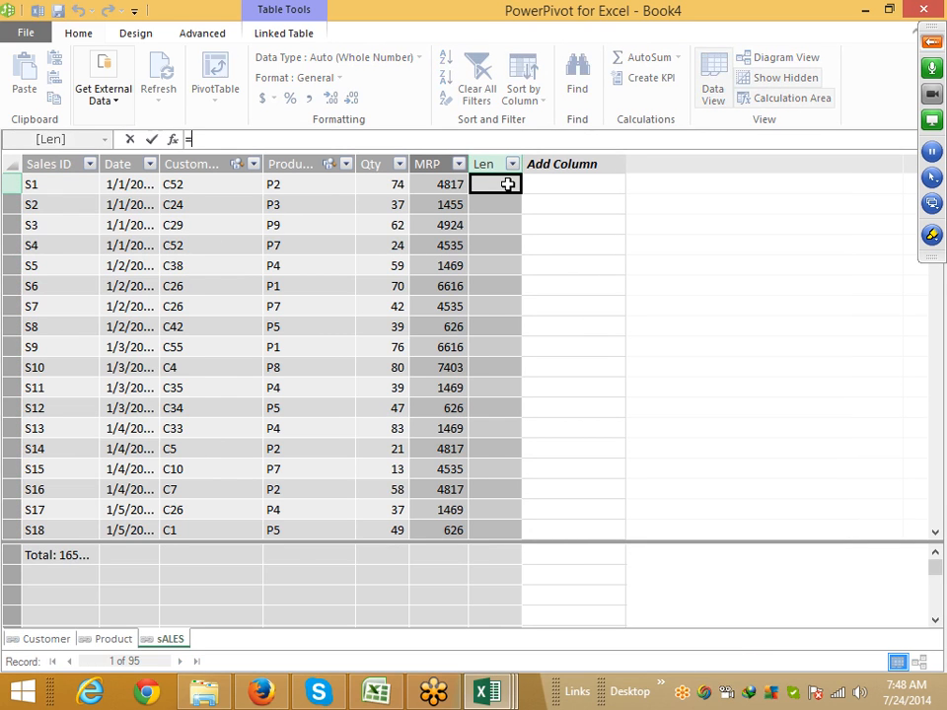
pyautogui.write('le')
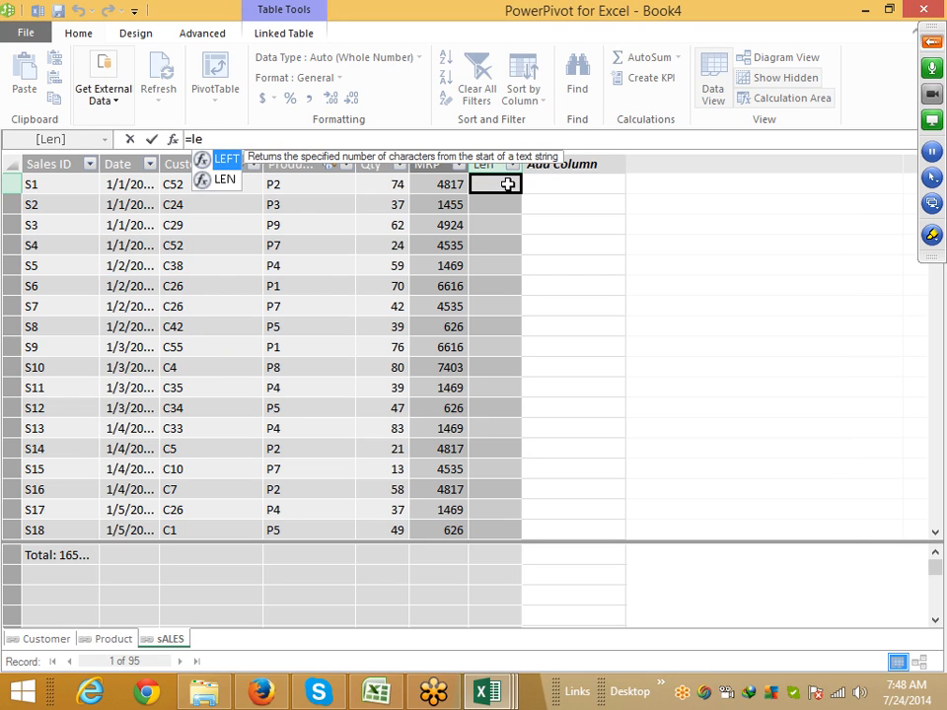
pyautogui.press('Down')
pyautogui.press('Tab')
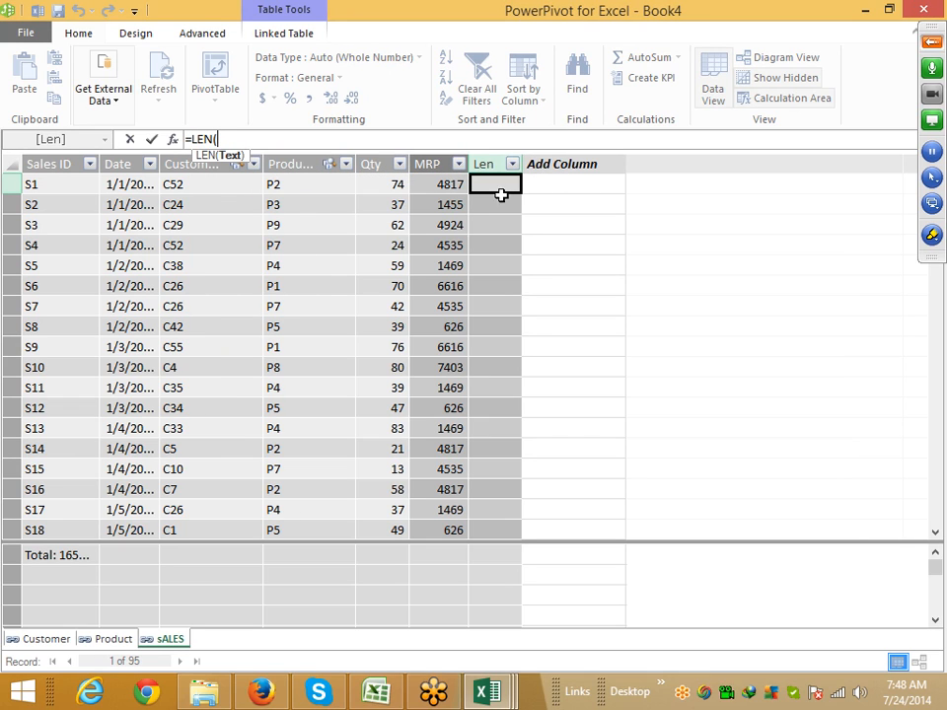
pyautogui.click(188, 184)
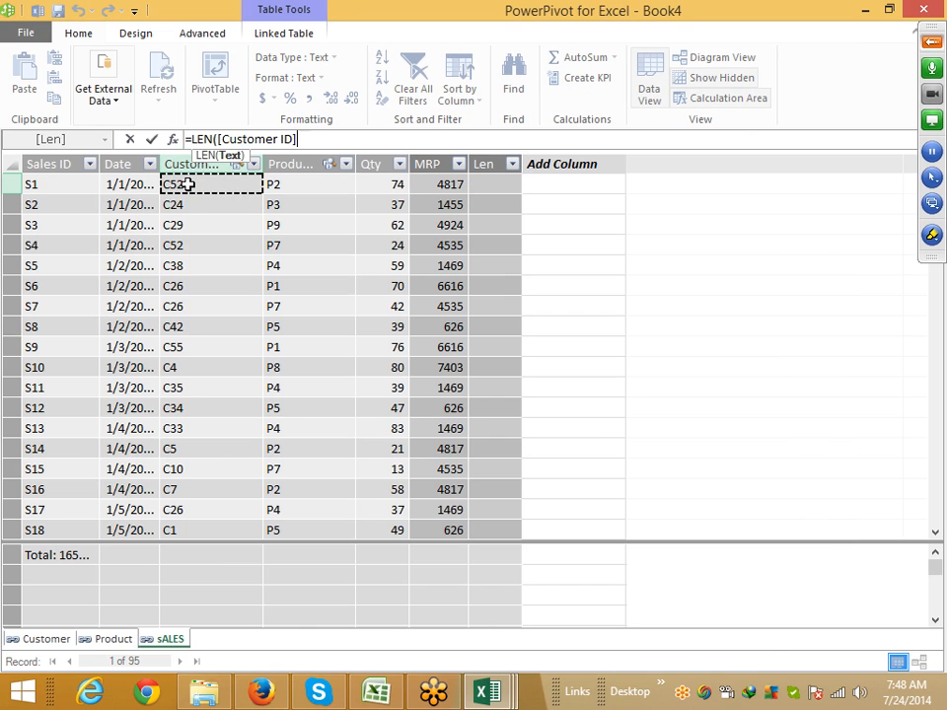
pyautogui.press('Return')
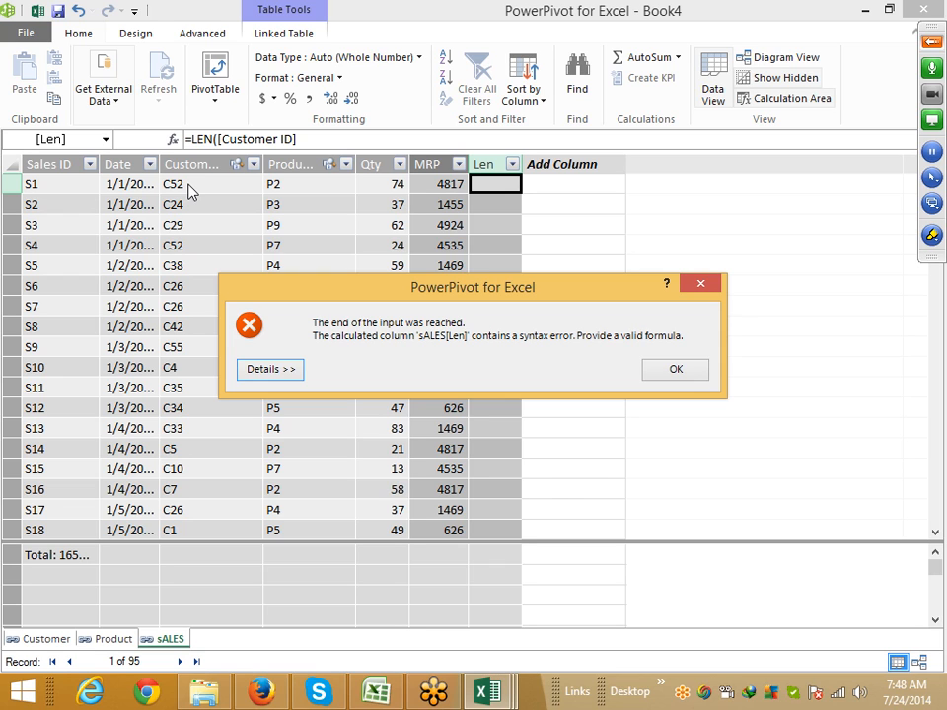
pyautogui.press('Return')
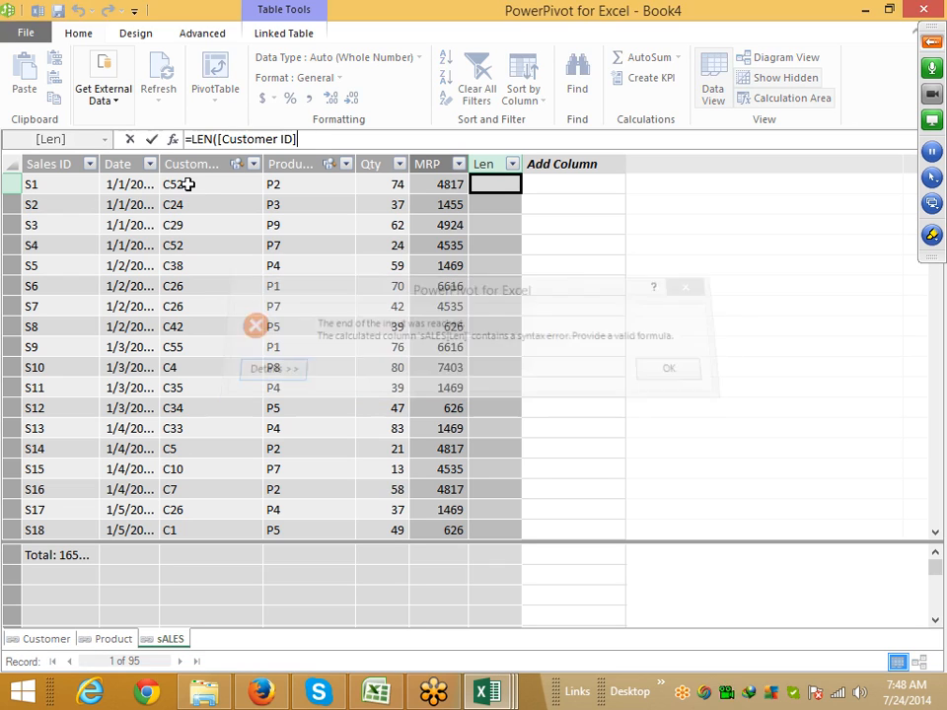
pyautogui.press('Escape')
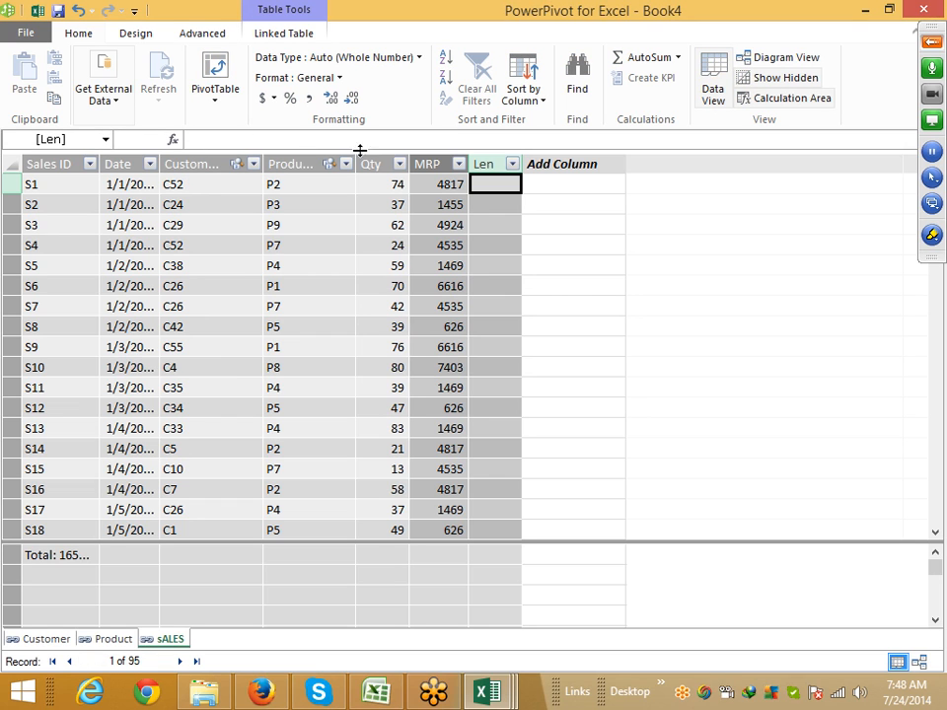
# Step: Switch to the Book4 workbook in Excel and examine the PivotTable's Total values for CD and Cabinet
pyautogui.click(416, 184)
pyautogui.hotkey('alt', 'Tab')
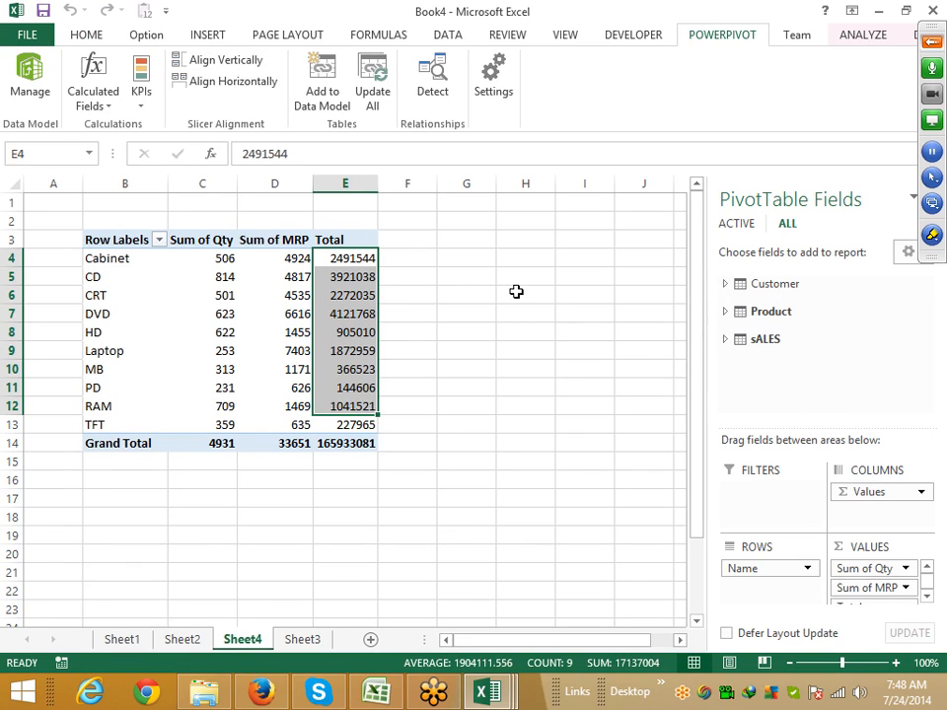
pyautogui.click(341, 278)
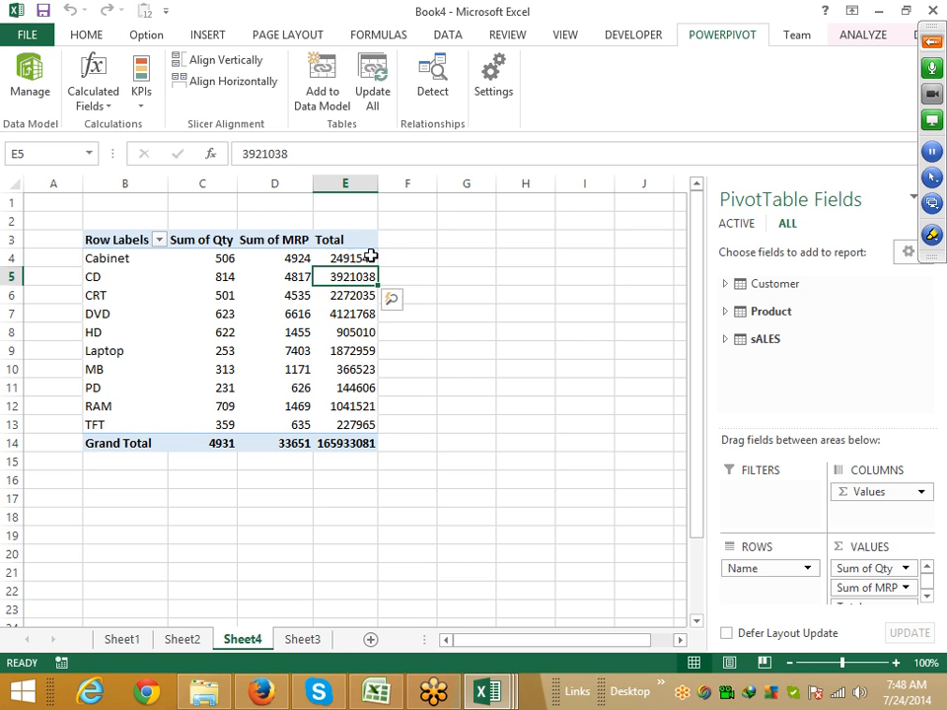
pyautogui.click(370, 257)
pyautogui.hotkey('alt', 'Tab')
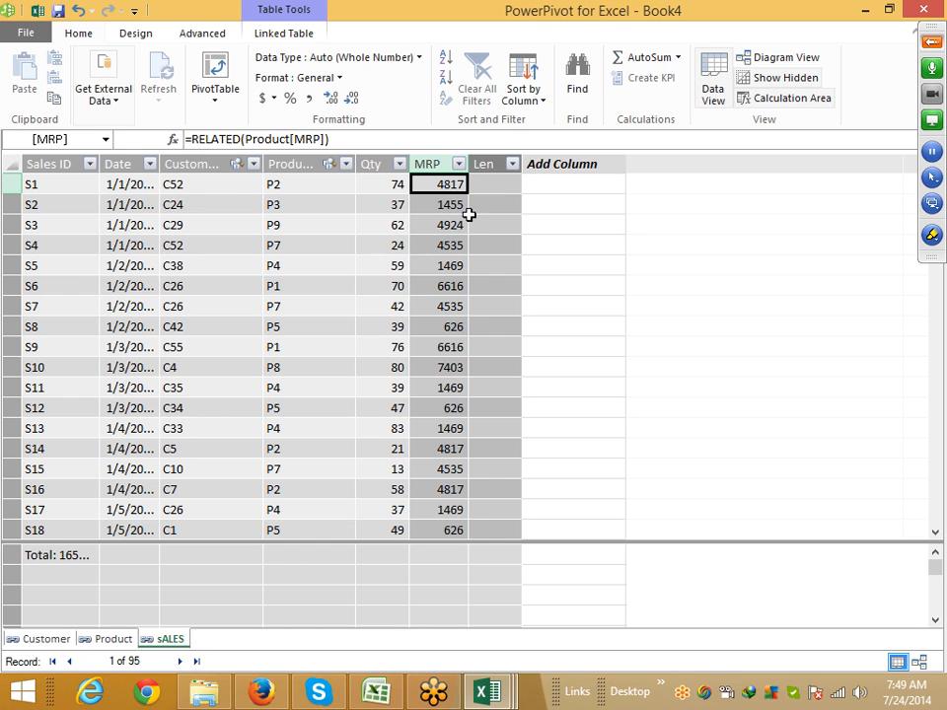
# Step: Return to the Excel workbook and review the list of existing calculated fields
pyautogui.hotkey('alt', 'Tab')
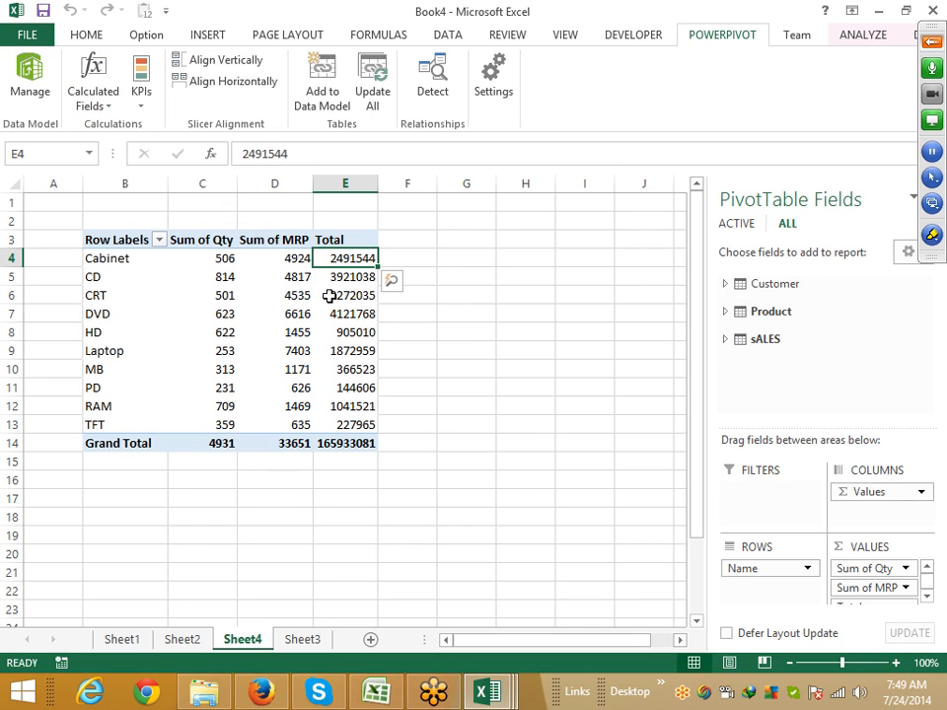
pyautogui.click(97, 103)
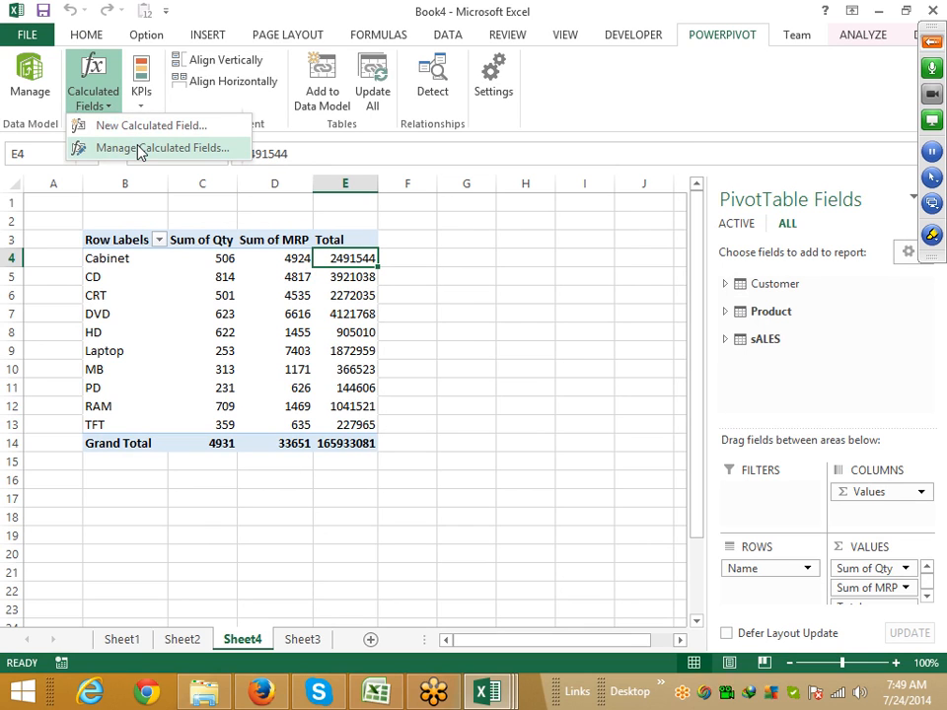
pyautogui.click(139, 148)
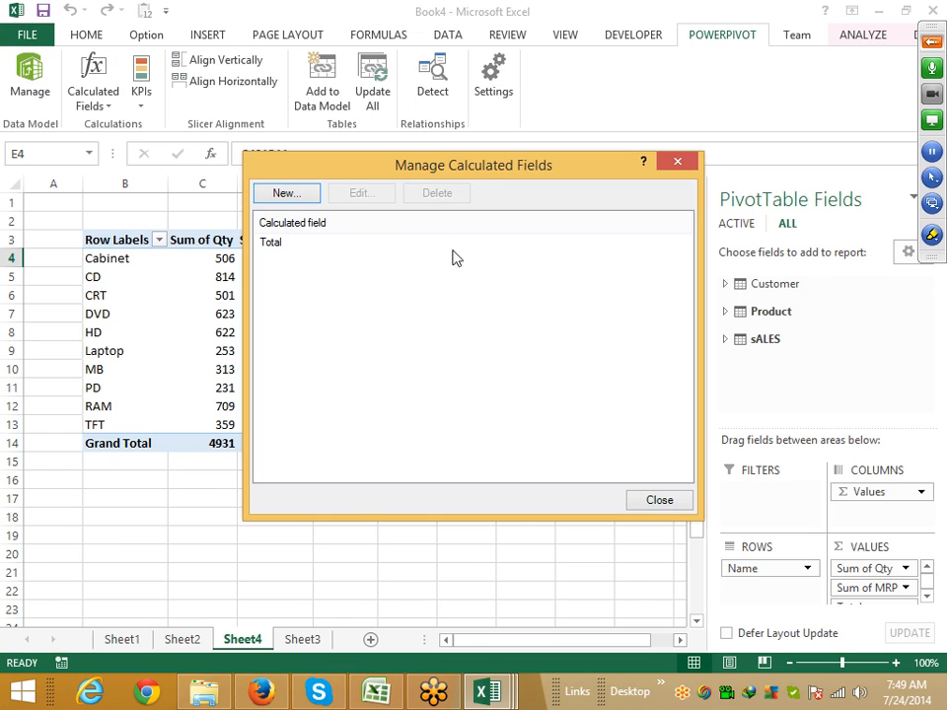
pyautogui.click(679, 162)
# Step: Switch to the PowerPivot window and rename the Len column as Amt
pyautogui.hotkey('alt', 'Tab')
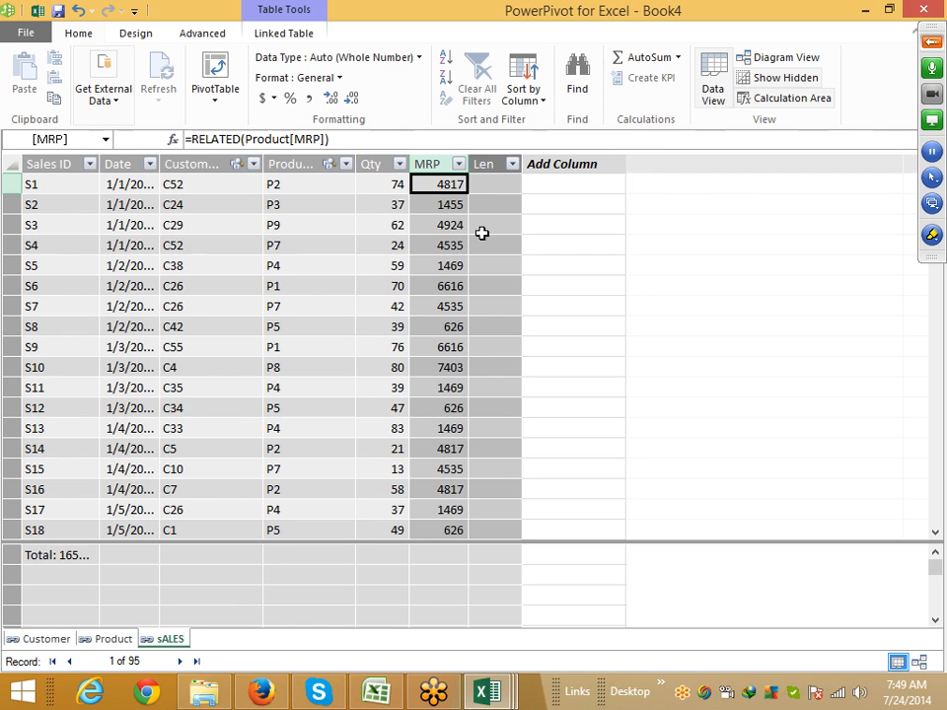
pyautogui.click(482, 165)
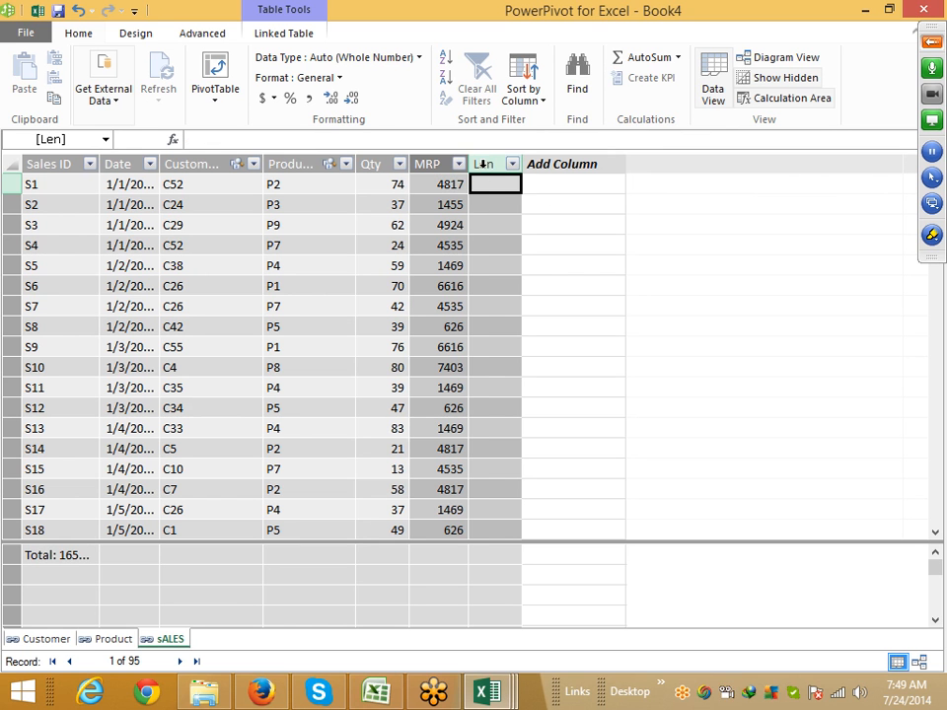
pyautogui.doubleClick(482, 164)
pyautogui.write('Amt')
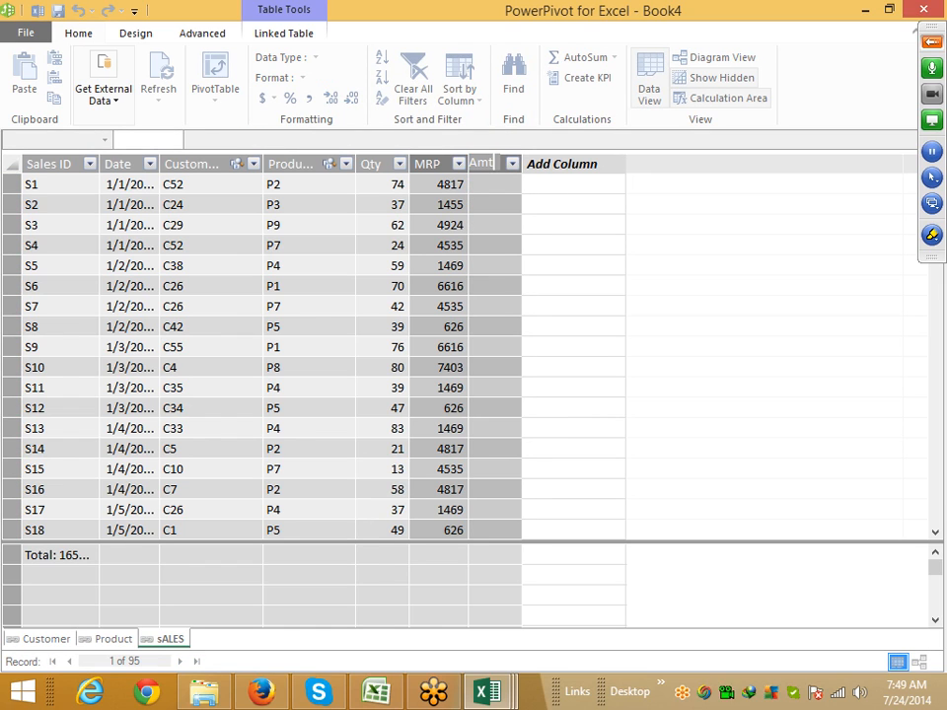
pyautogui.press('Return')
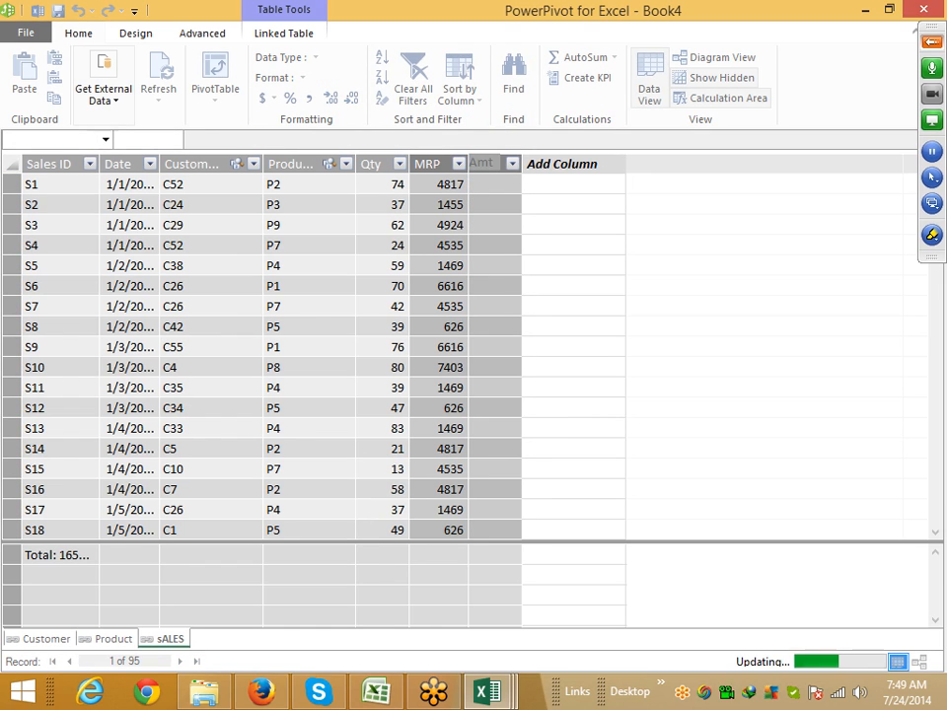
# Step: Enter =[Qty]*[MRP] as the Amt column's formula in the sALES table
pyautogui.click(493, 185)
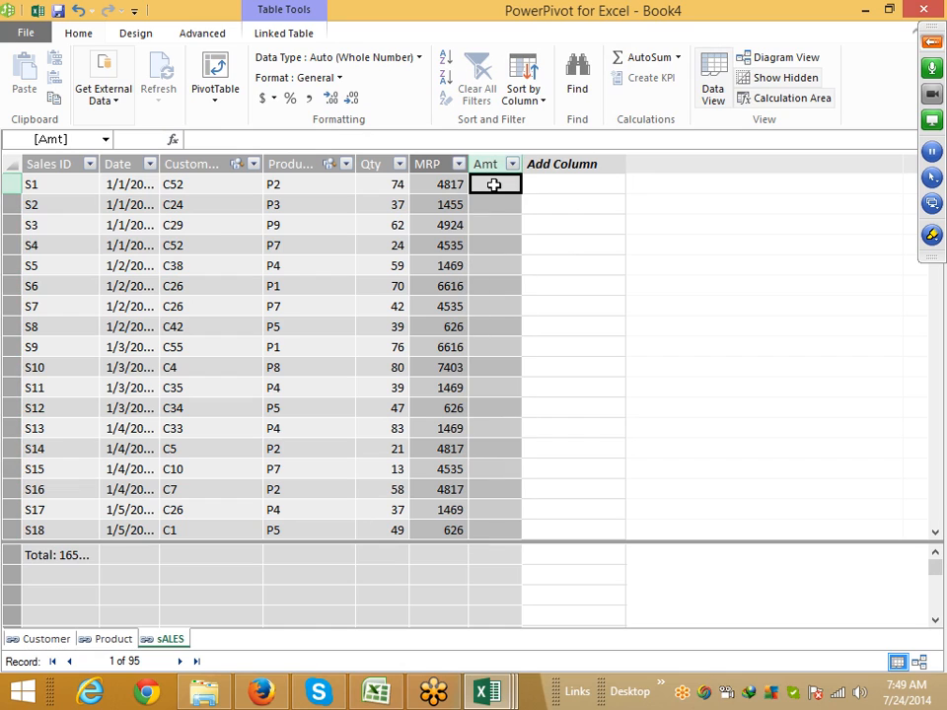
pyautogui.write('=')
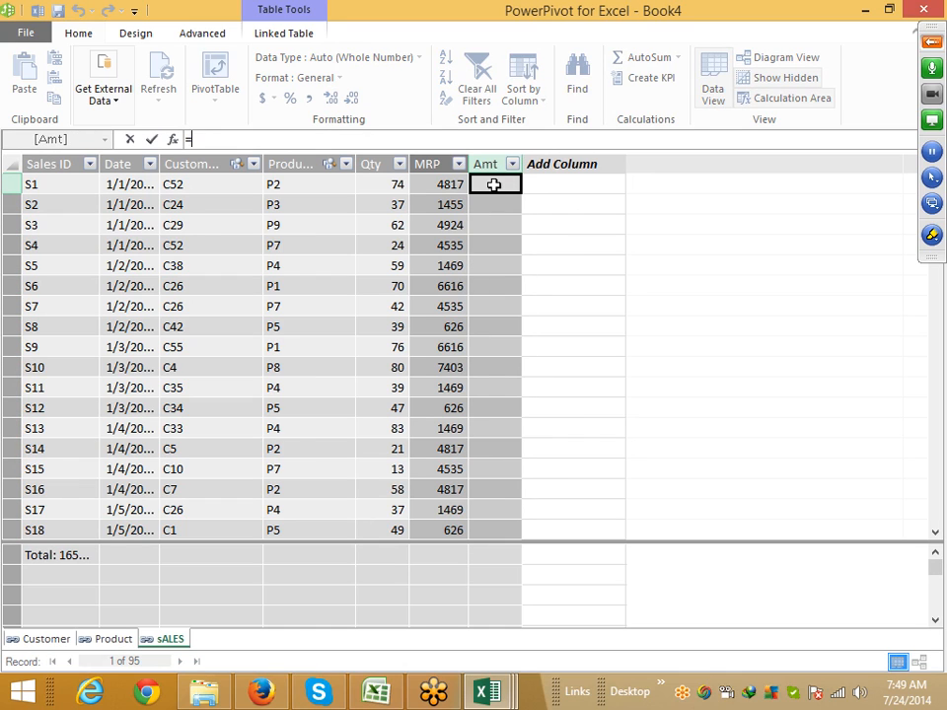
pyautogui.click(387, 187)
pyautogui.write('*')
pyautogui.click(448, 185)
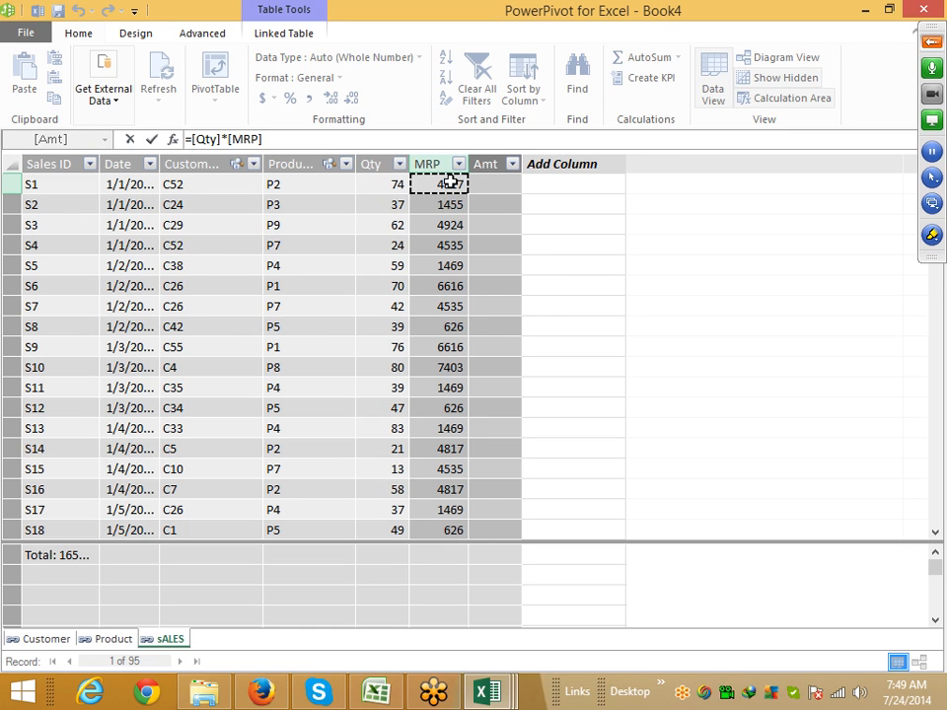
pyautogui.press('Return')
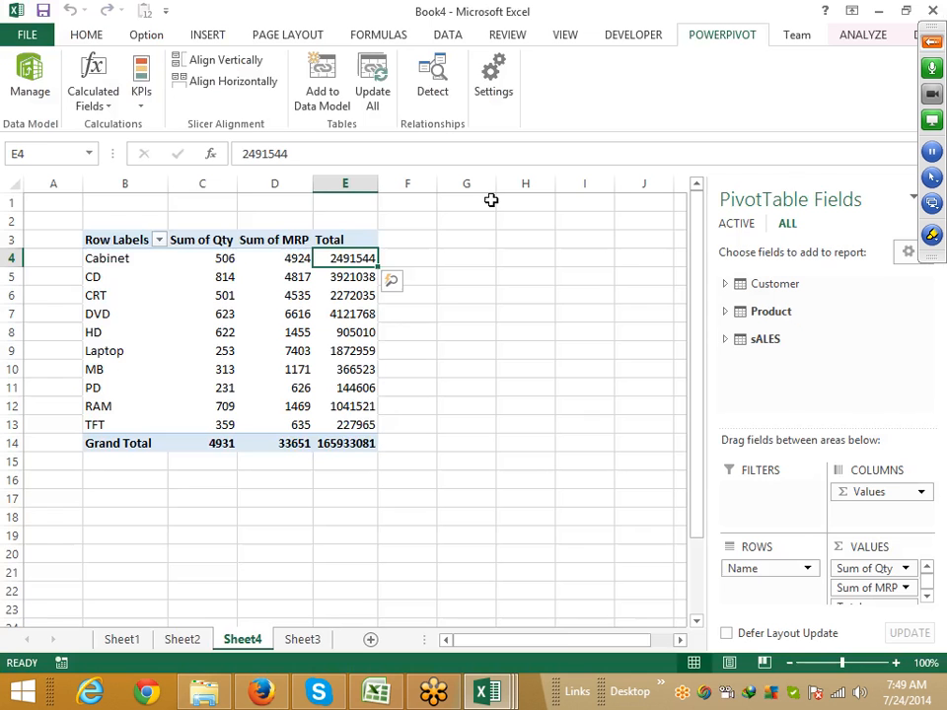
# Step: Review the sALES fields in the PivotTable field list, refresh the PivotTable, and return to the PowerPivot window
pyautogui.click(727, 339)
pyautogui.scroll(-1, 750, 355)
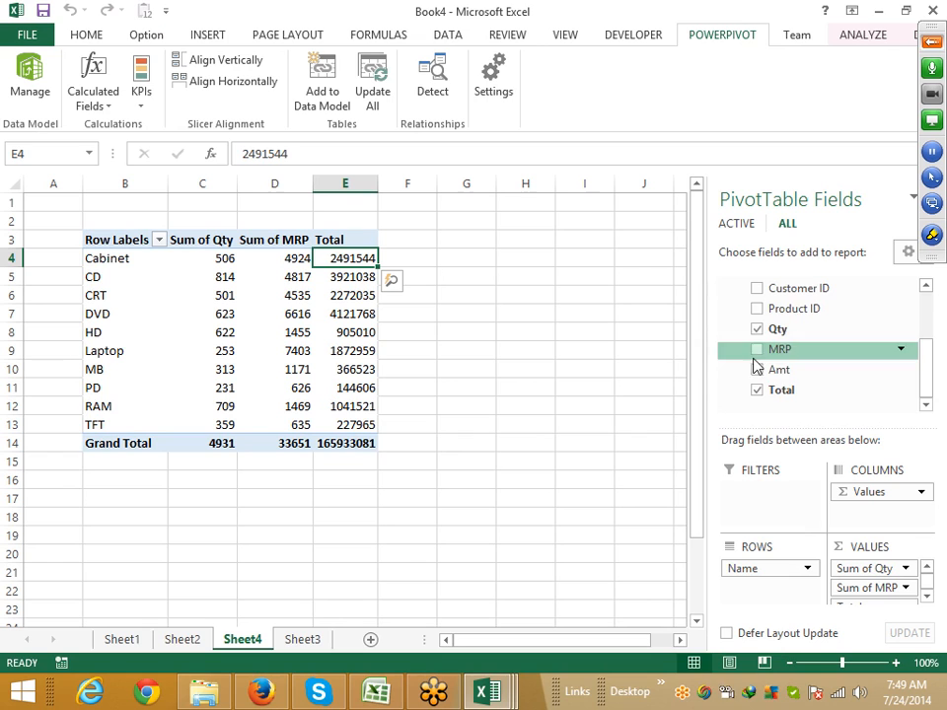
pyautogui.scroll(2, 824, 416)
pyautogui.scroll(-2, 827, 416)
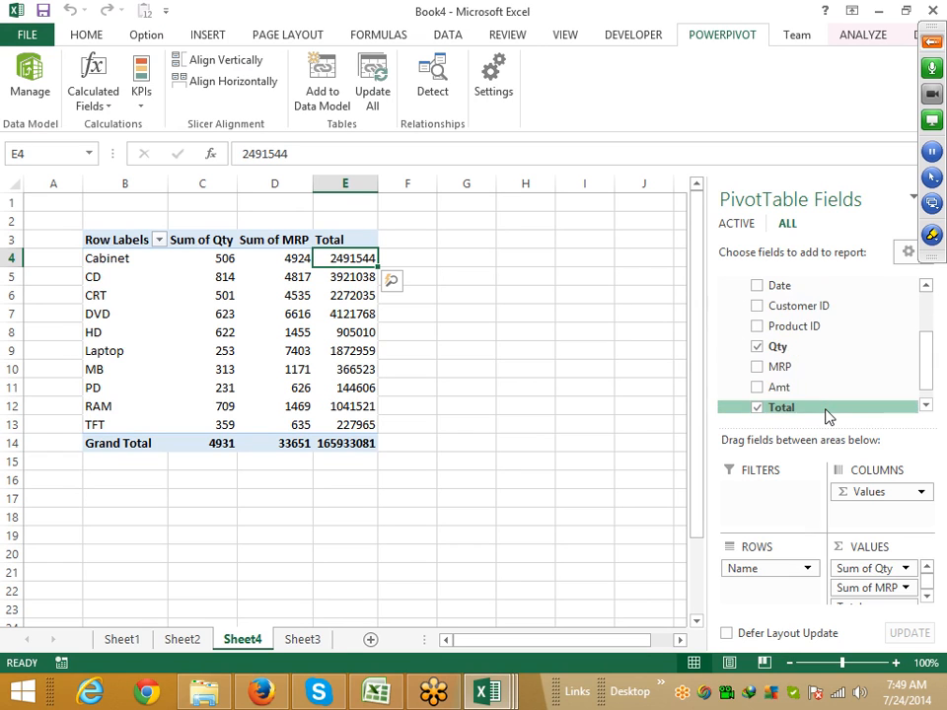
pyautogui.scroll(-1, 824, 413)
pyautogui.rightClick(292, 348)
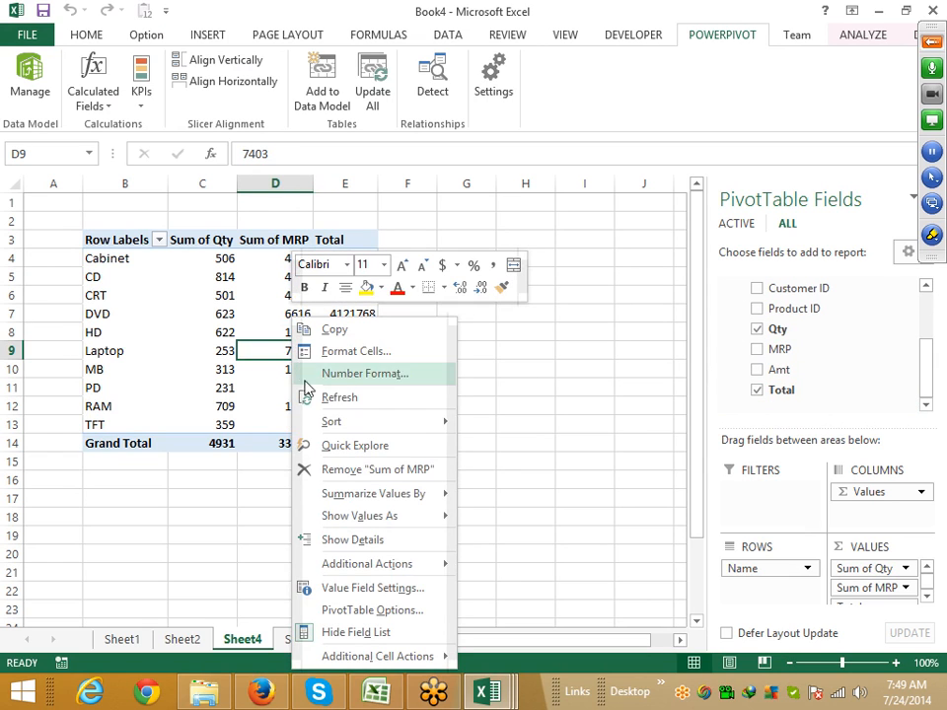
pyautogui.click(328, 397)
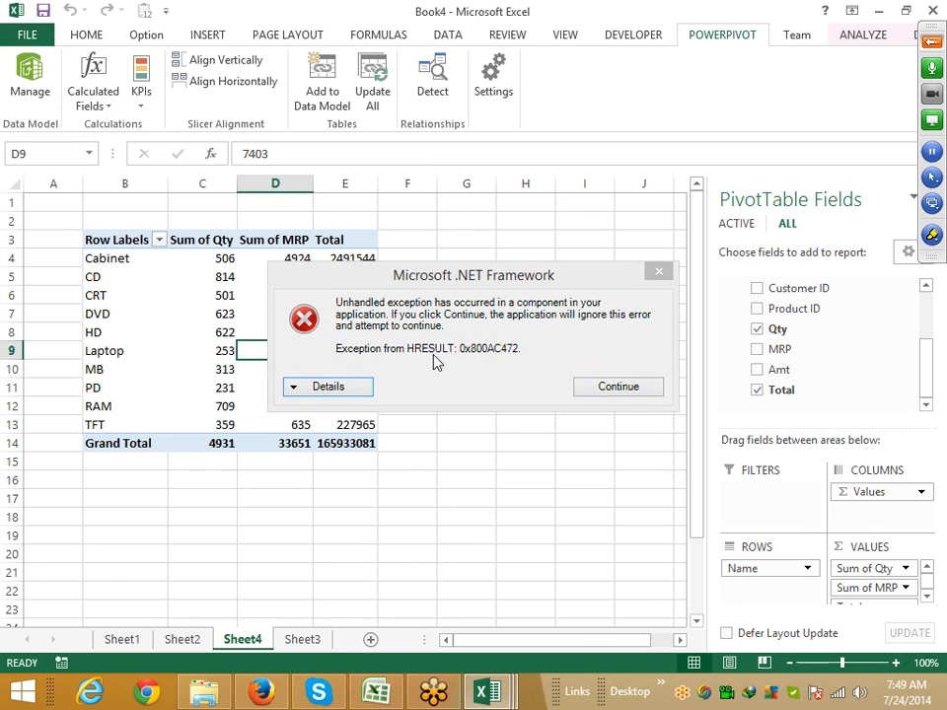
pyautogui.click(608, 386)
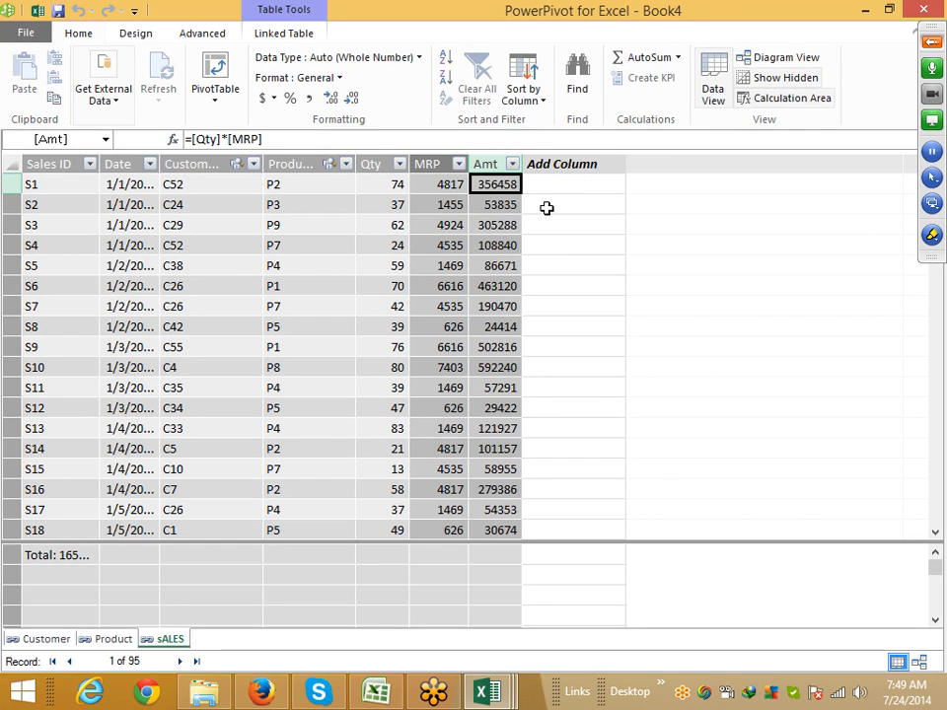
# Step: Add a new calculated column named Tax to the sALES table, after the Amt column
pyautogui.click(546, 205)
pyautogui.click(548, 164)
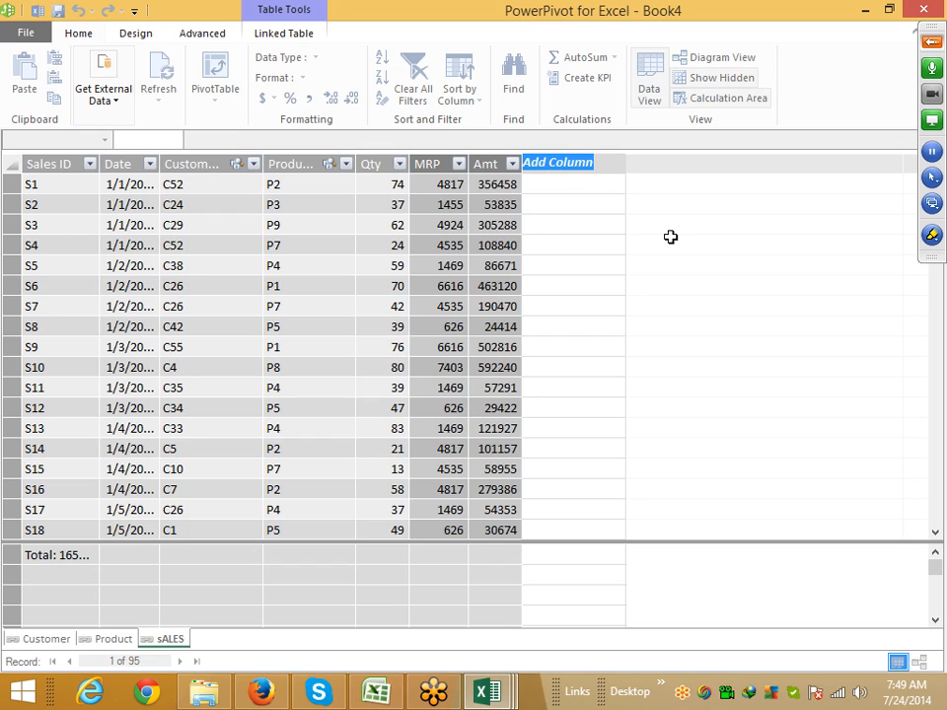
pyautogui.write('Tax')
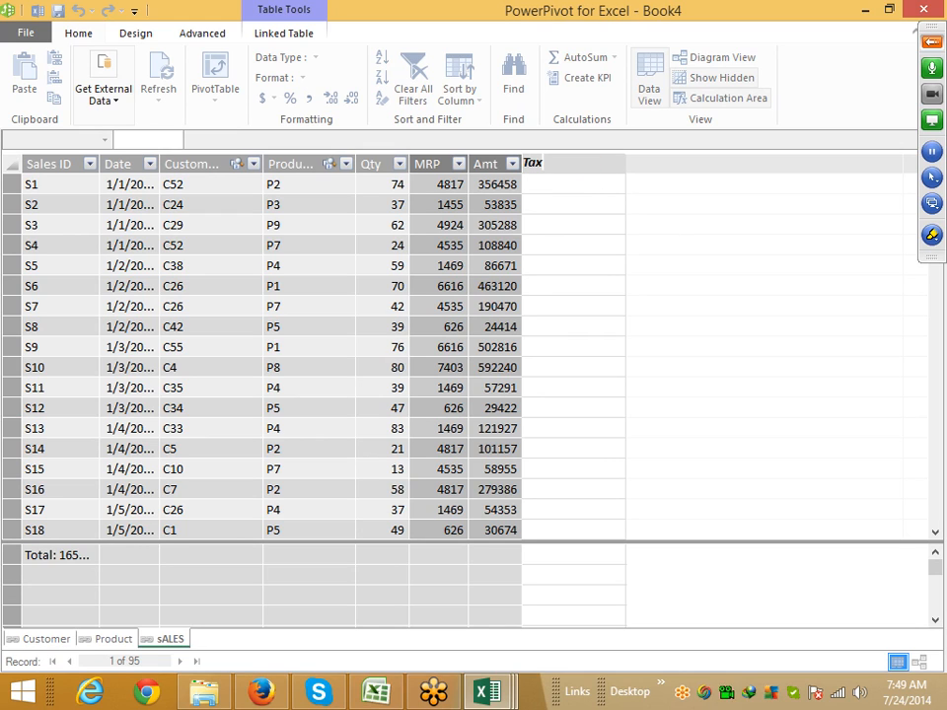
pyautogui.press('Return')
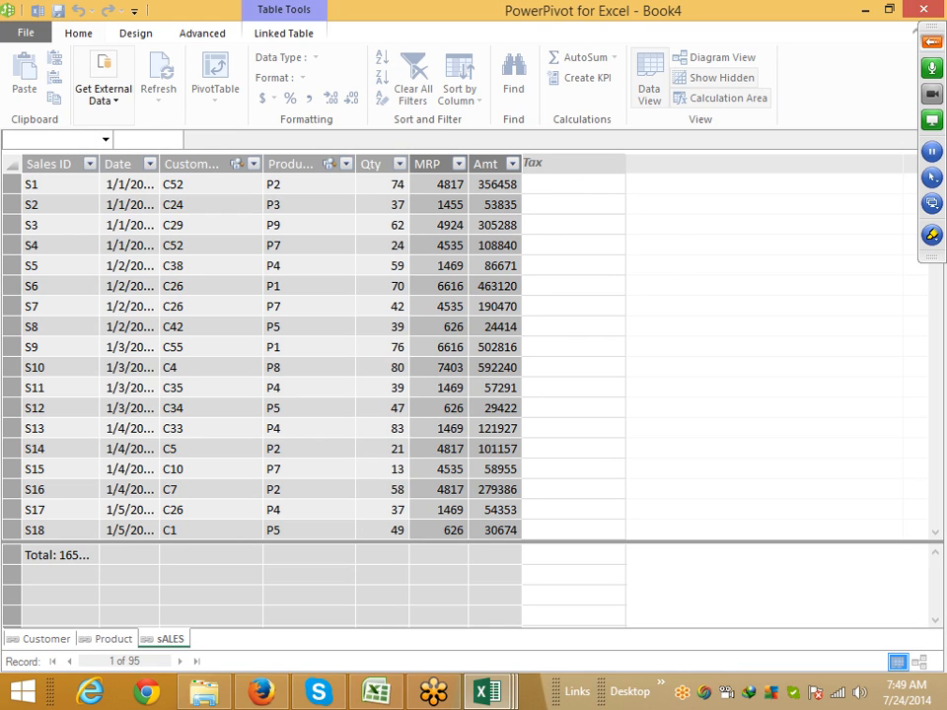
pyautogui.press('Up')
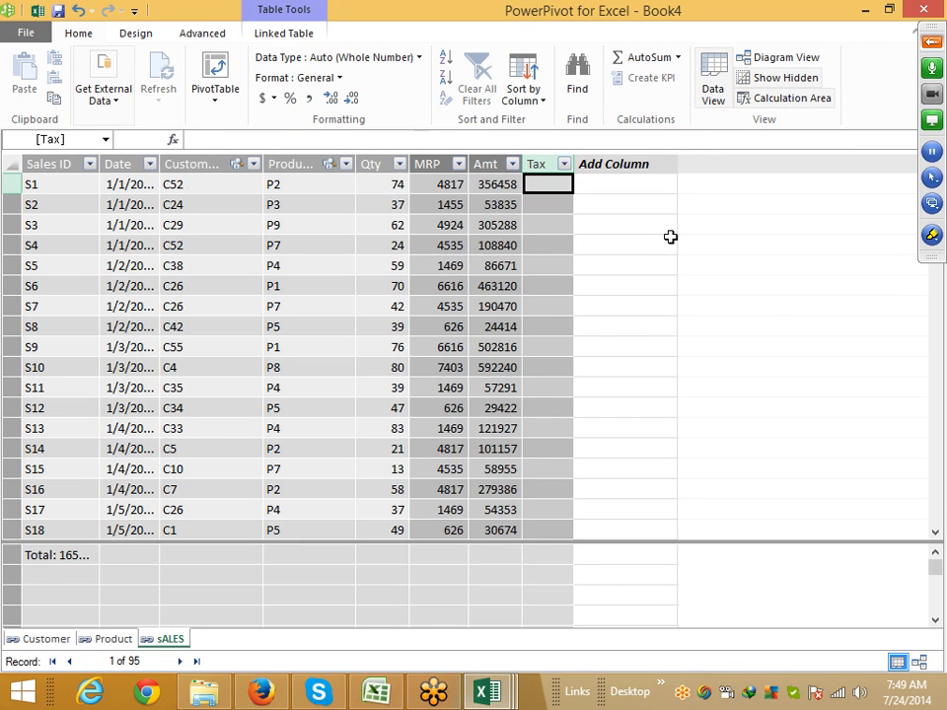
# Step: Try to enter =[Amt]*12.36% as the Tax column's formula
pyautogui.write('=')
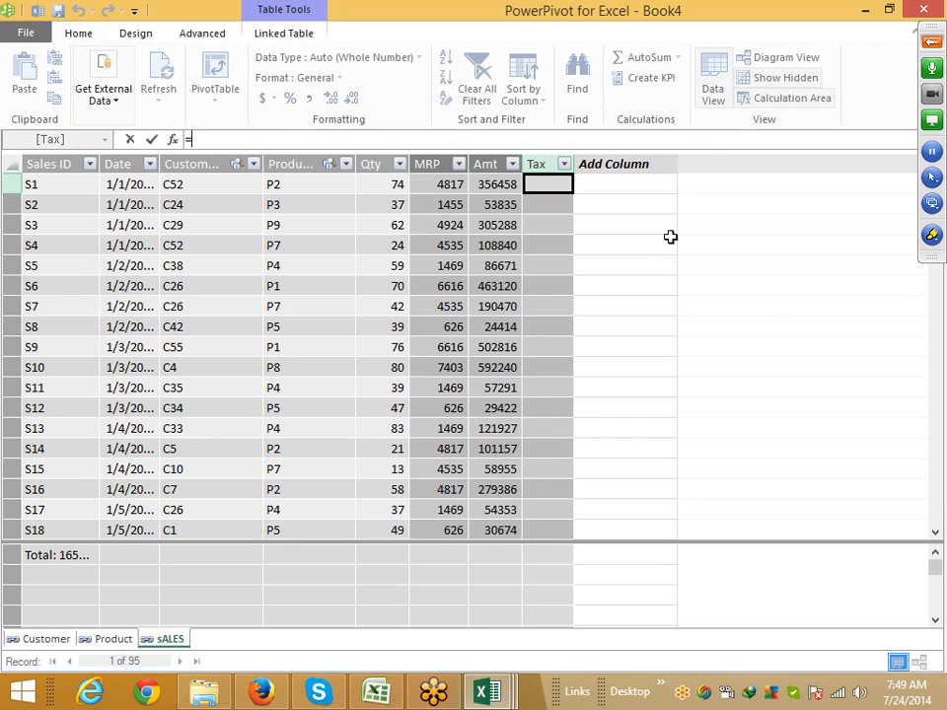
pyautogui.click(500, 184)
pyautogui.write('*1')
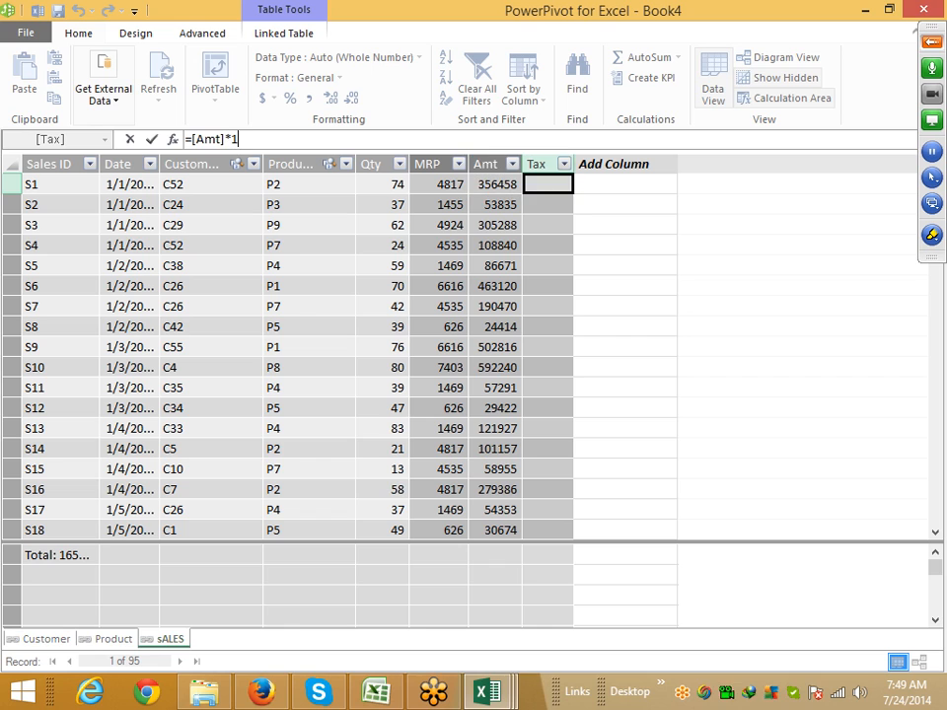
pyautogui.write('2.36%')
pyautogui.press('Return')
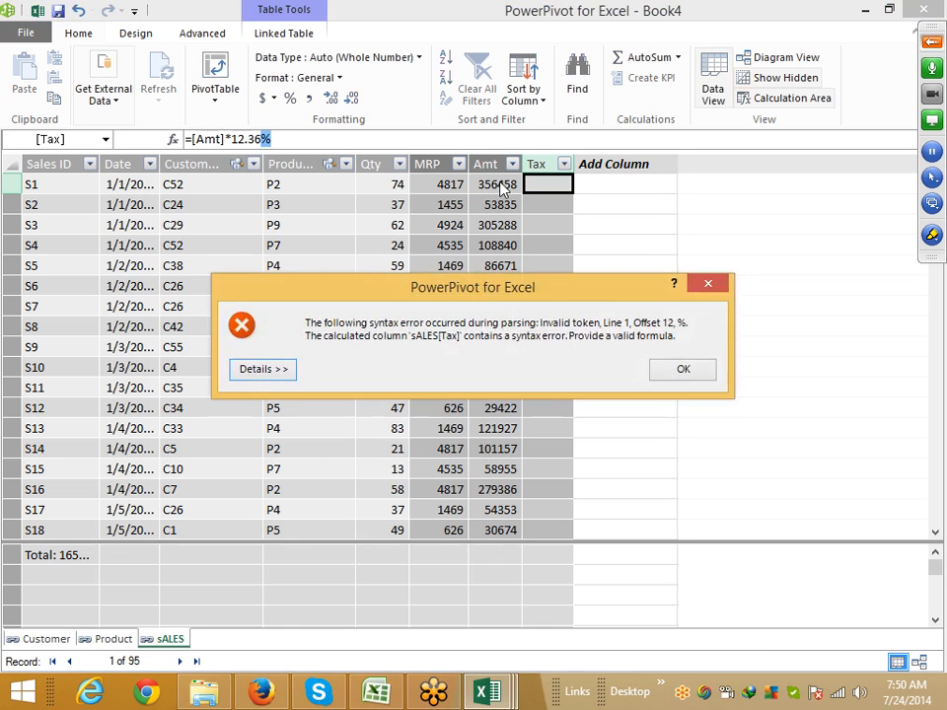
pyautogui.click(685, 371)
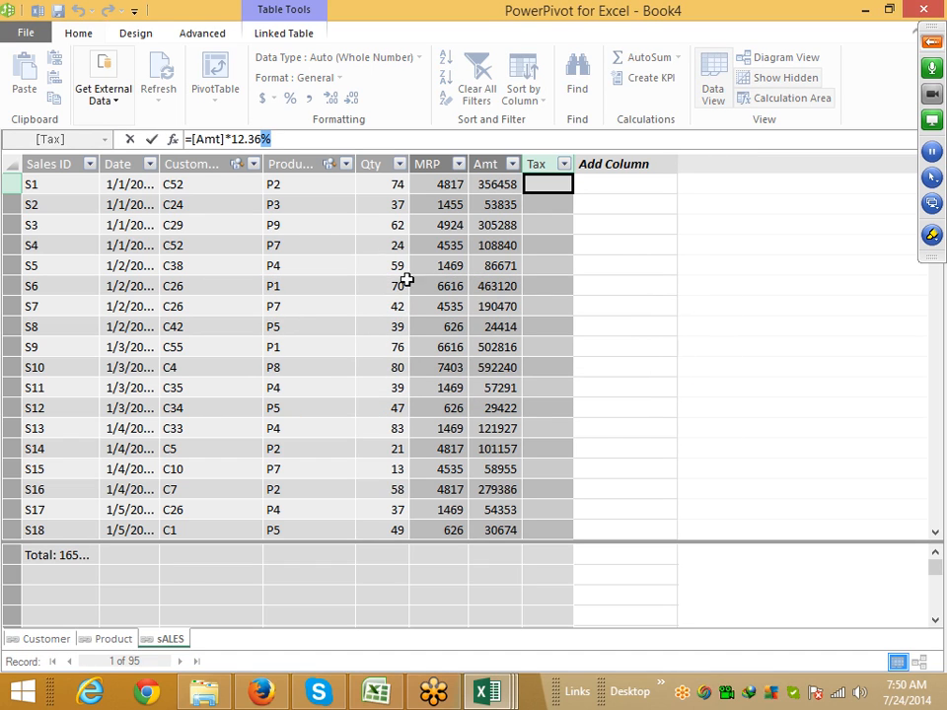
pyautogui.click(289, 135)
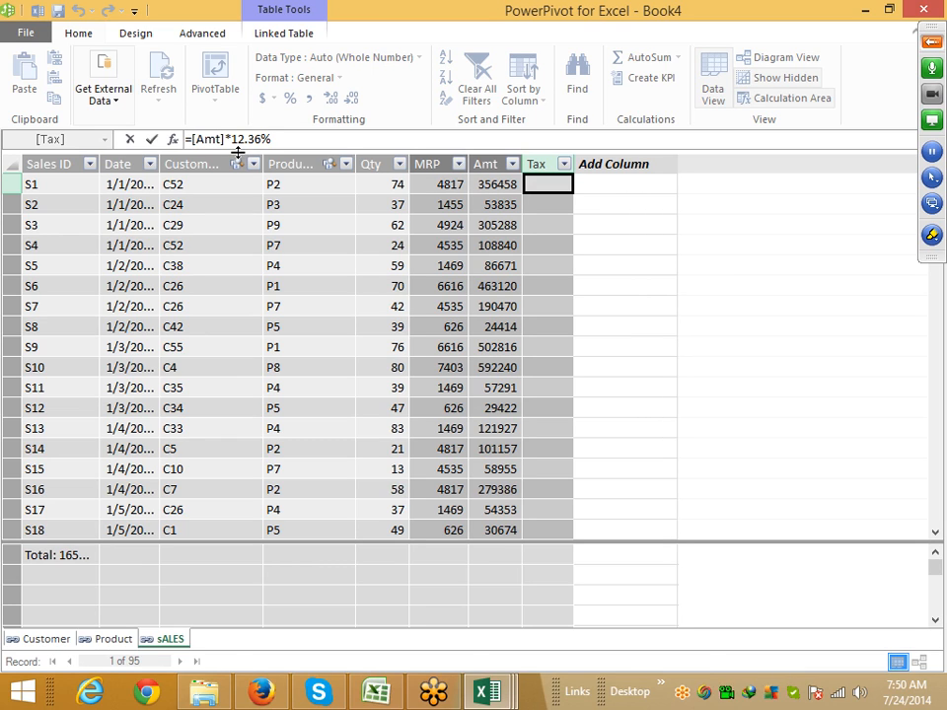
pyautogui.moveTo(285, 139); pyautogui.dragTo(233, 139)
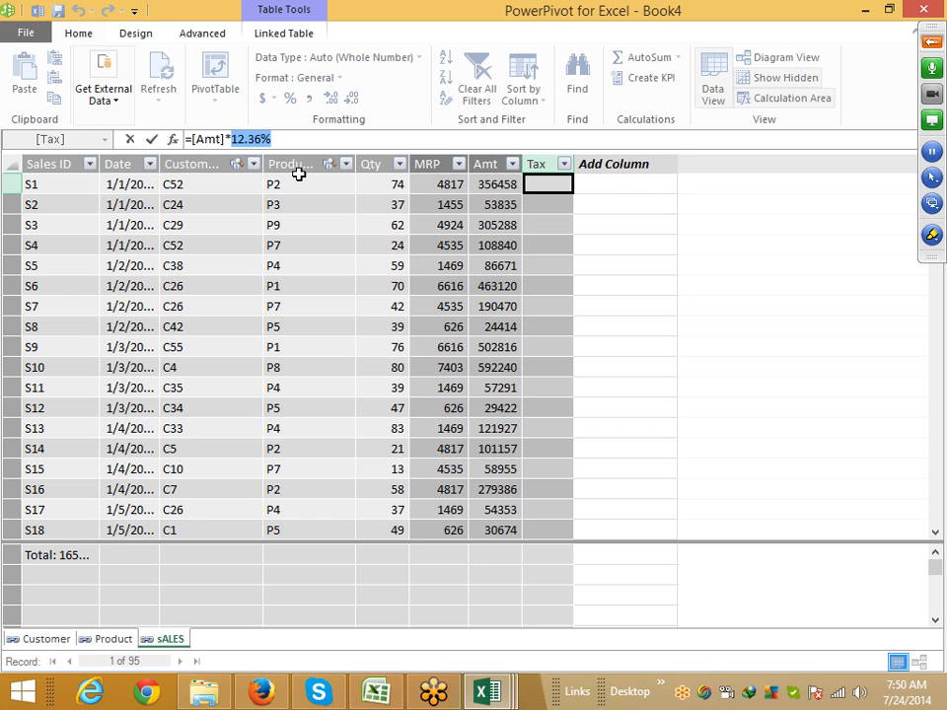
pyautogui.press('Return')
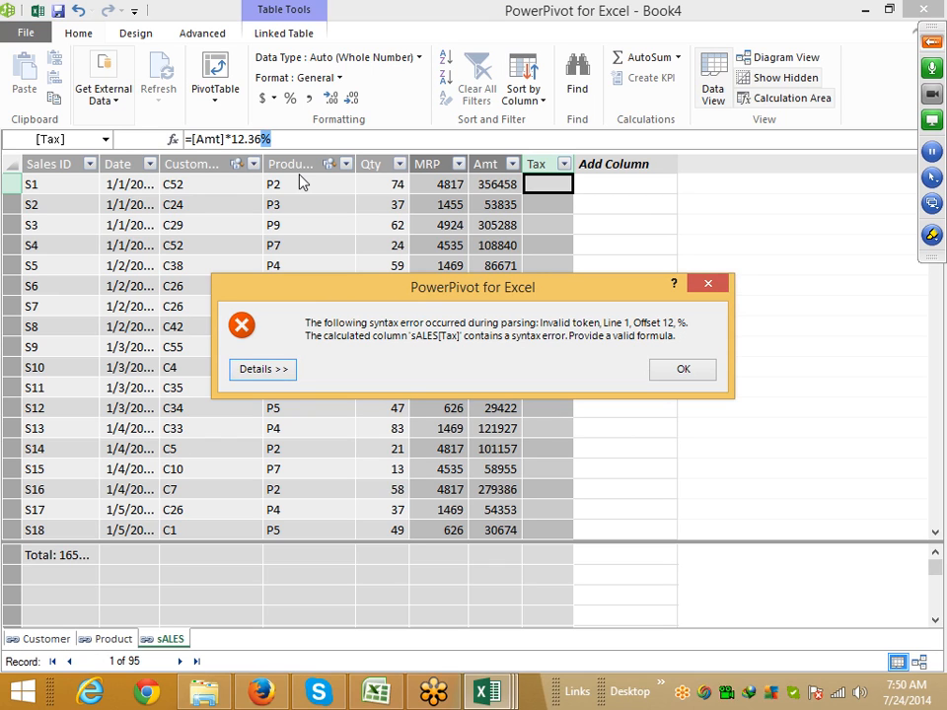
pyautogui.press('Return')
# Step: Correct the Tax column's formula to =[Amt]*(12.36/100)
pyautogui.press('Left')
pyautogui.press('Right')
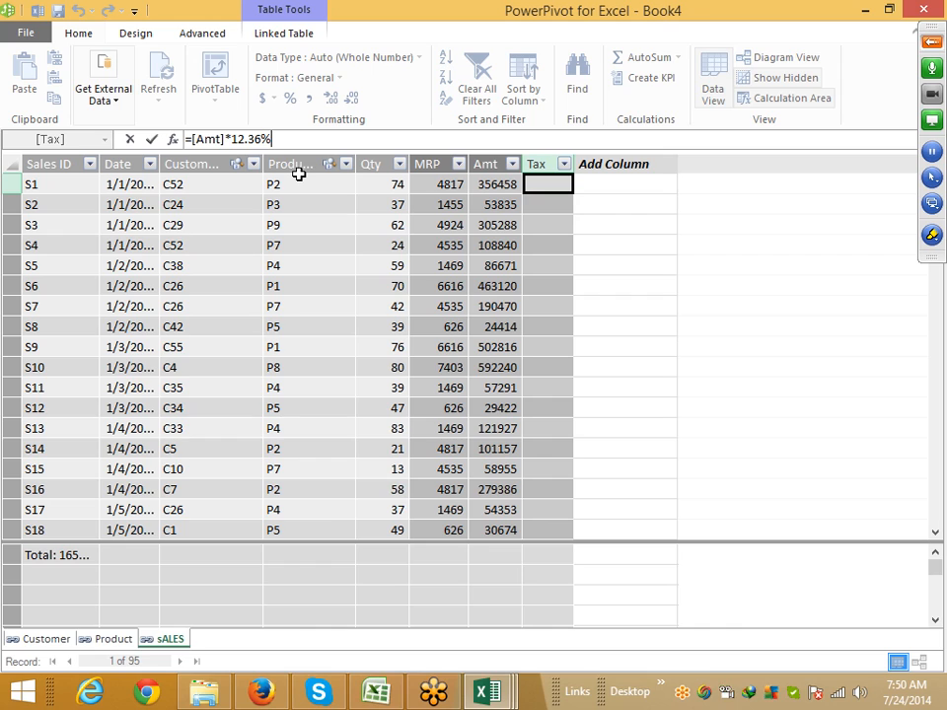
pyautogui.press('BackSpace')
pyautogui.press('Left')
pyautogui.write('(')
pyautogui.press('Right')
pyautogui.press('Right')
pyautogui.press('Right')
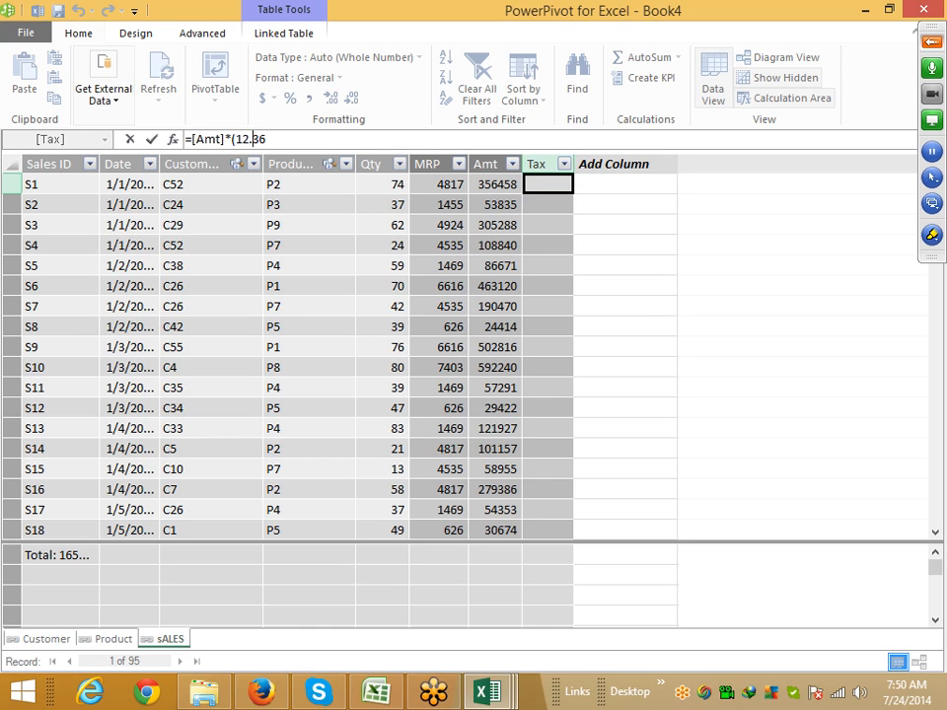
pyautogui.write('/100)')
pyautogui.press('Return')
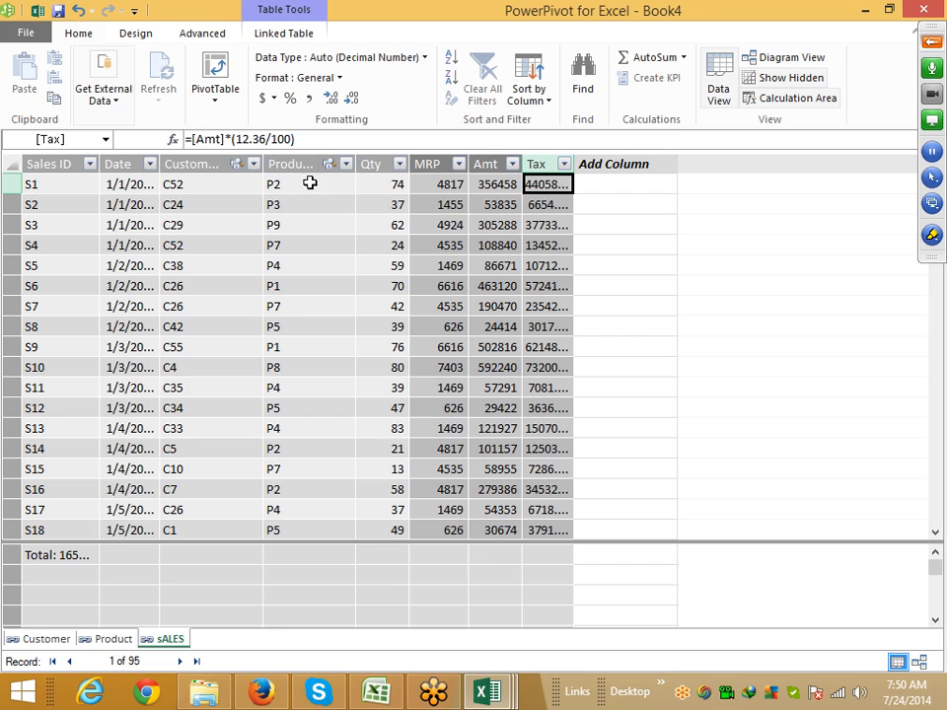
pyautogui.click(554, 226)
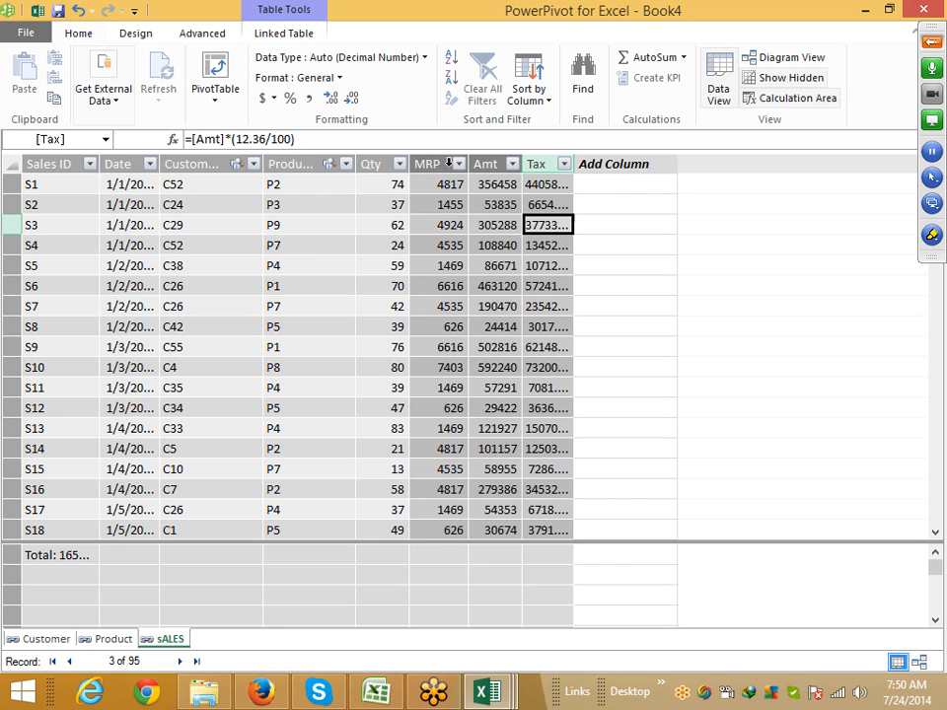
# Step: Switch to the Book4 workbook in Excel without inserting a new PivotTable and refresh the existing PivotTable on Sheet4
pyautogui.click(220, 89)
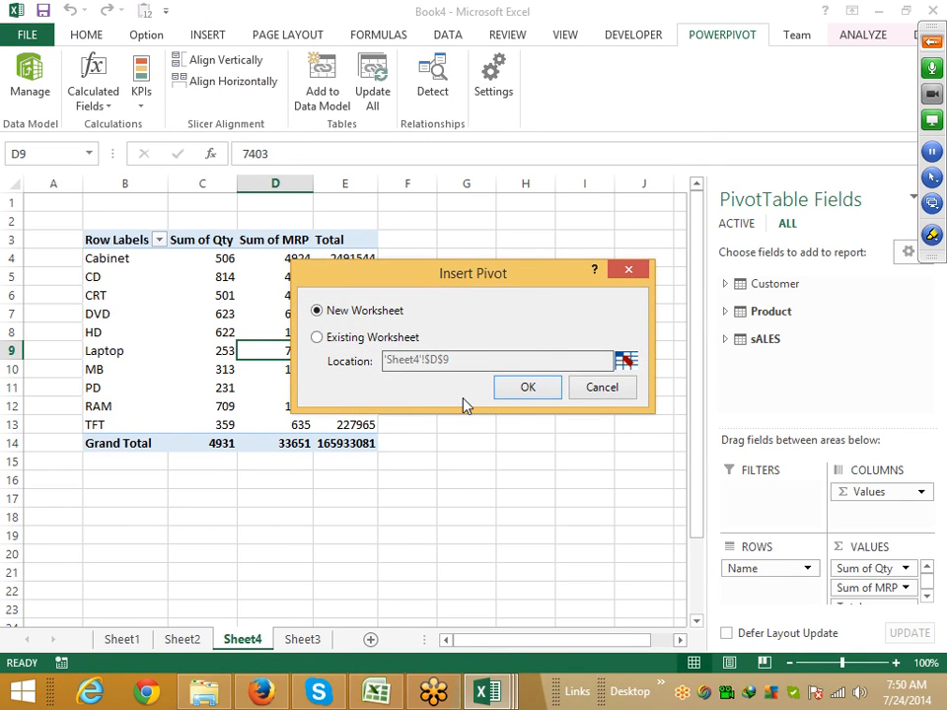
pyautogui.press('Escape')
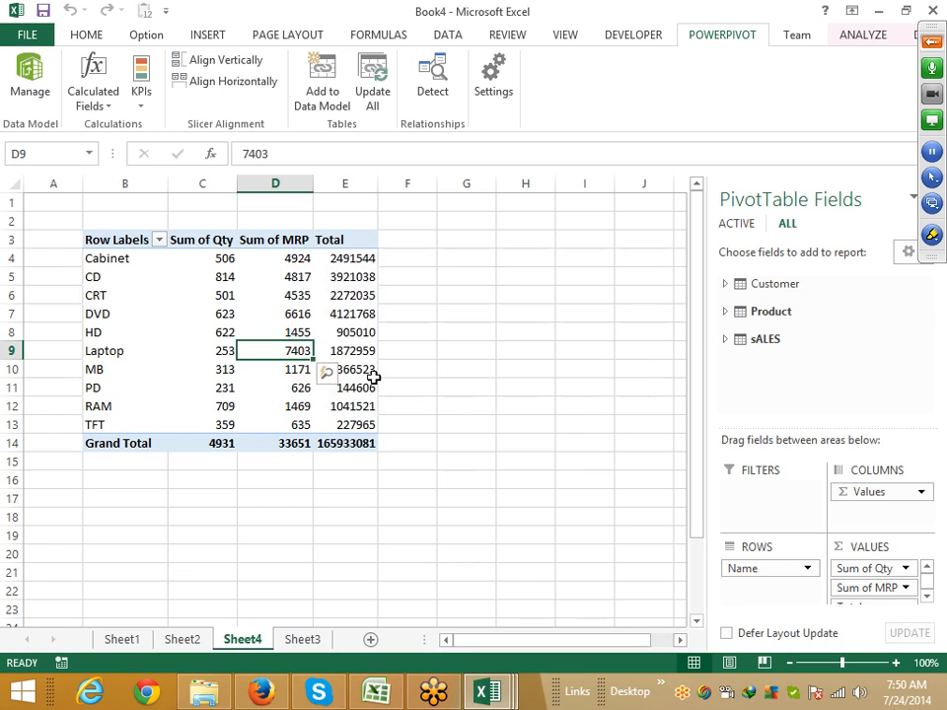
pyautogui.rightClick(284, 313)
pyautogui.click(337, 393)
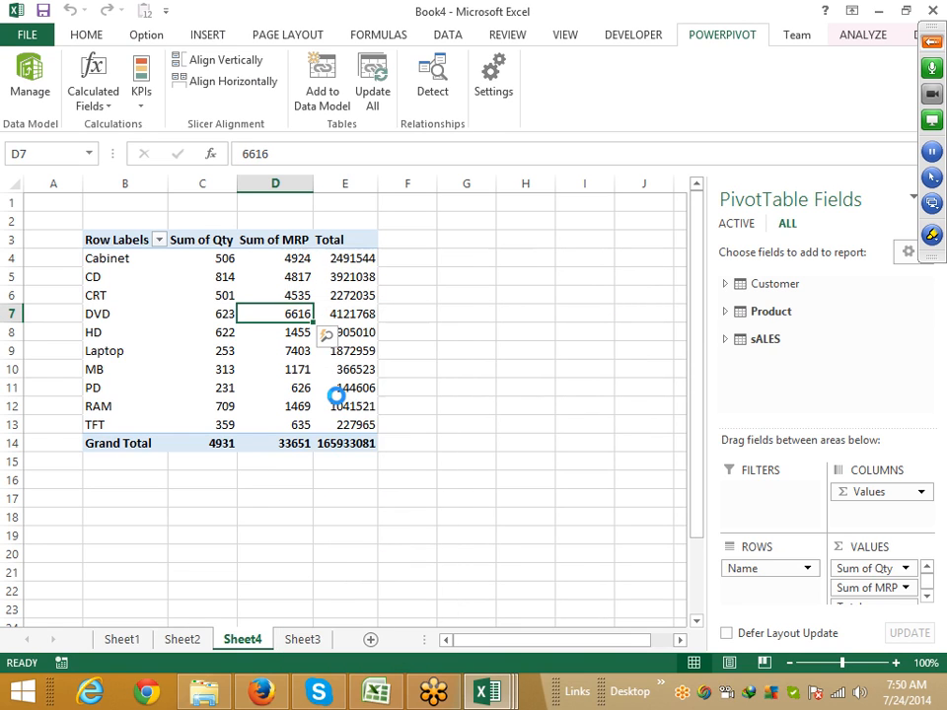
# Step: Add the sALES table's Tax field to the PivotTable values, between Sum of Qty and Sum of MRP
pyautogui.click(725, 339)
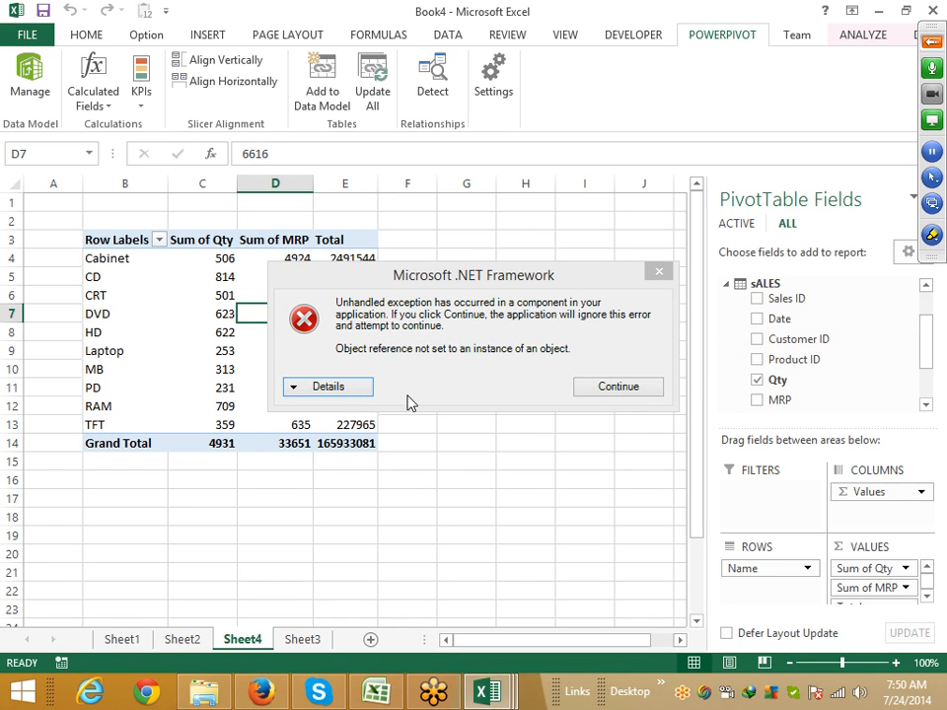
pyautogui.click(613, 391)
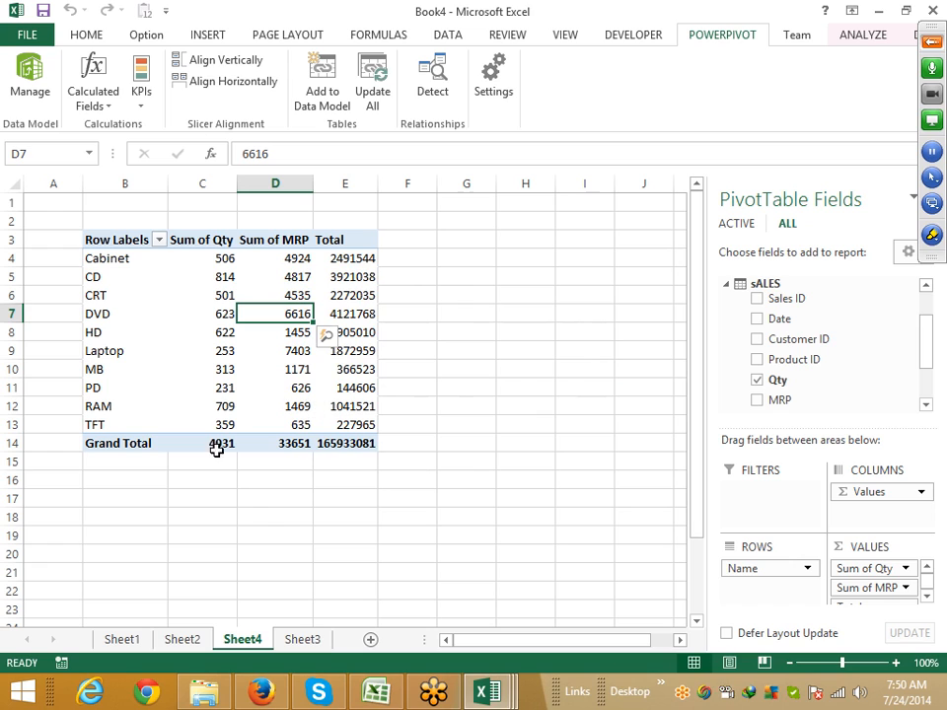
pyautogui.moveTo(922, 372); pyautogui.dragTo(925, 399)
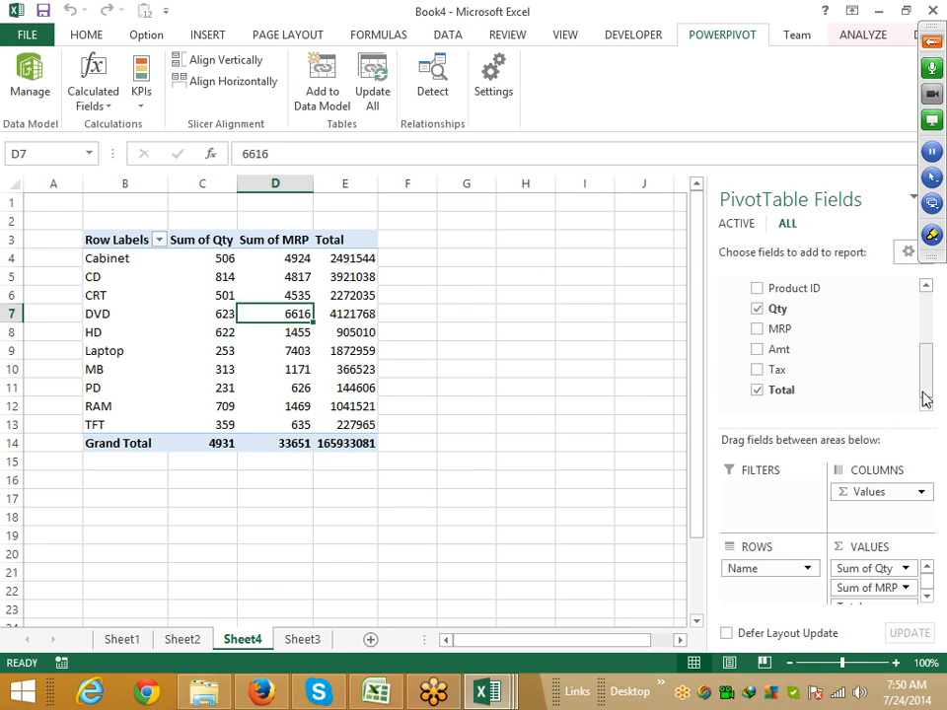
pyautogui.moveTo(777, 369); pyautogui.dragTo(858, 554)
pyautogui.moveTo(861, 592); pyautogui.dragTo(861, 588)
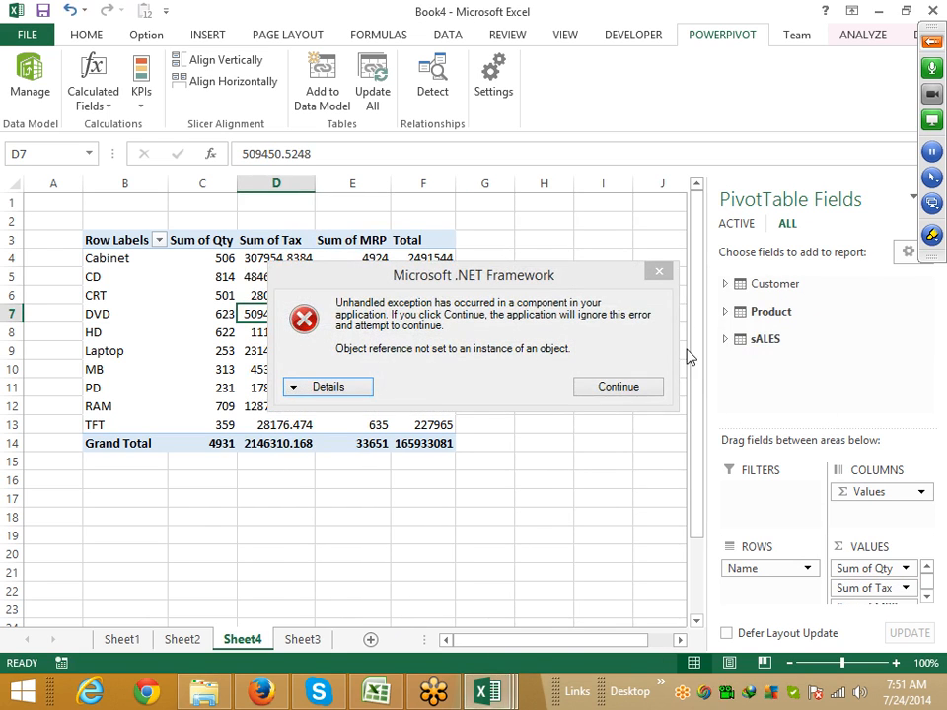
pyautogui.click(659, 273)
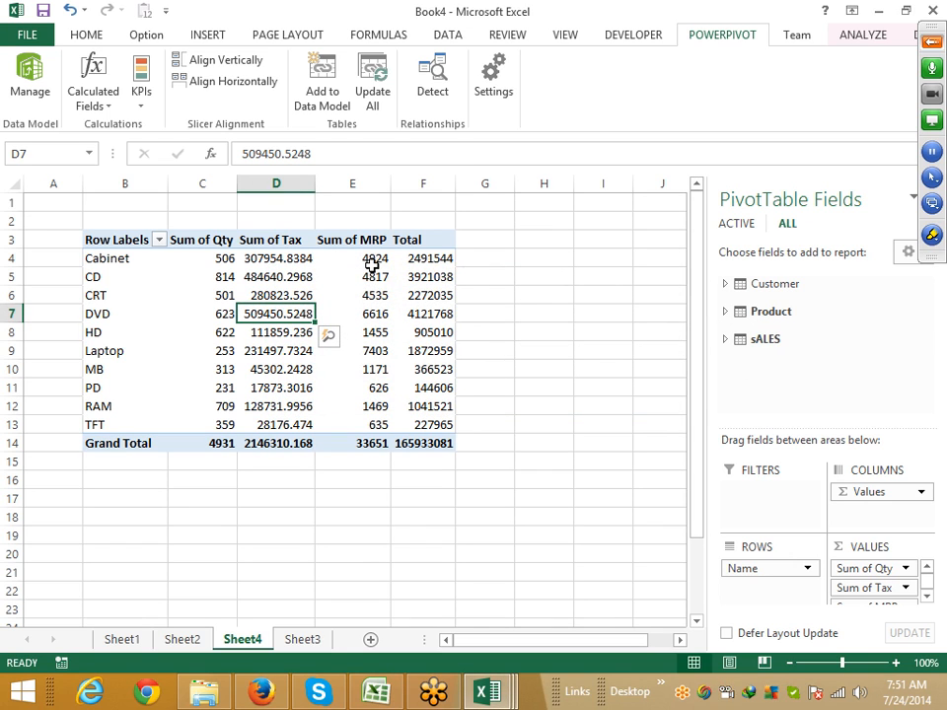
# Step: Examine the Sum of Tax values for Cabinet, CRT, DVD and Laptop in the PivotTable
pyautogui.click(296, 259)
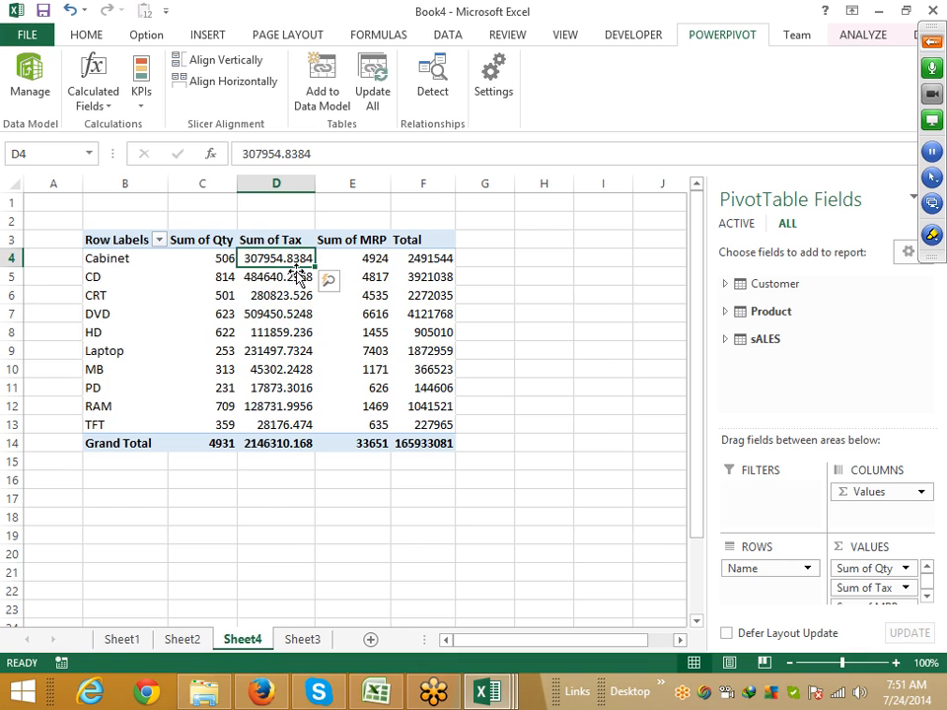
pyautogui.click(292, 295)
pyautogui.click(292, 314)
pyautogui.click(294, 351)
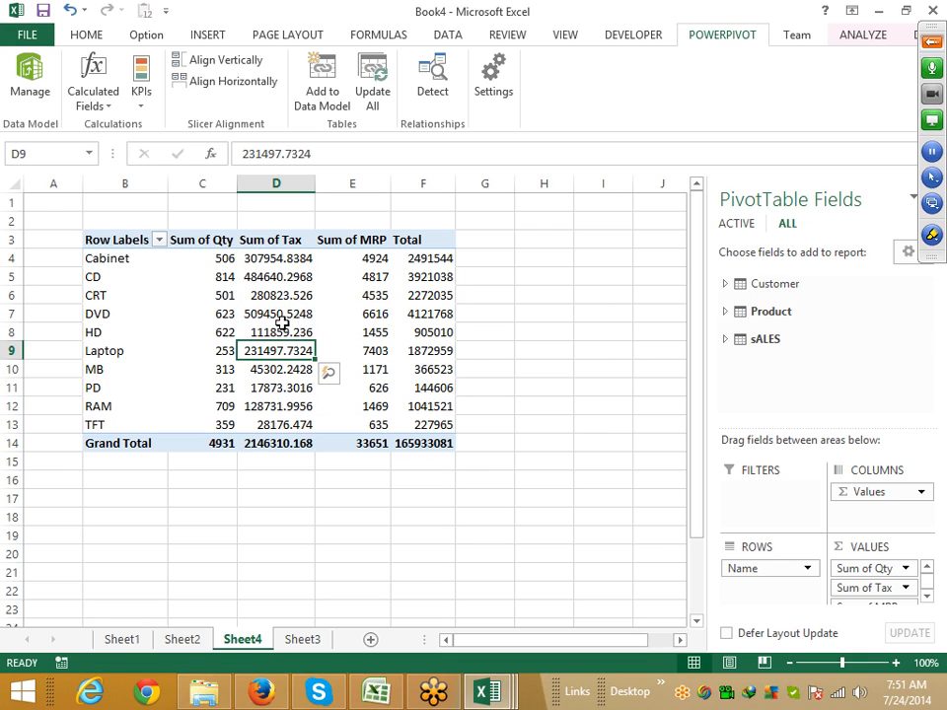
pyautogui.click(275, 257)
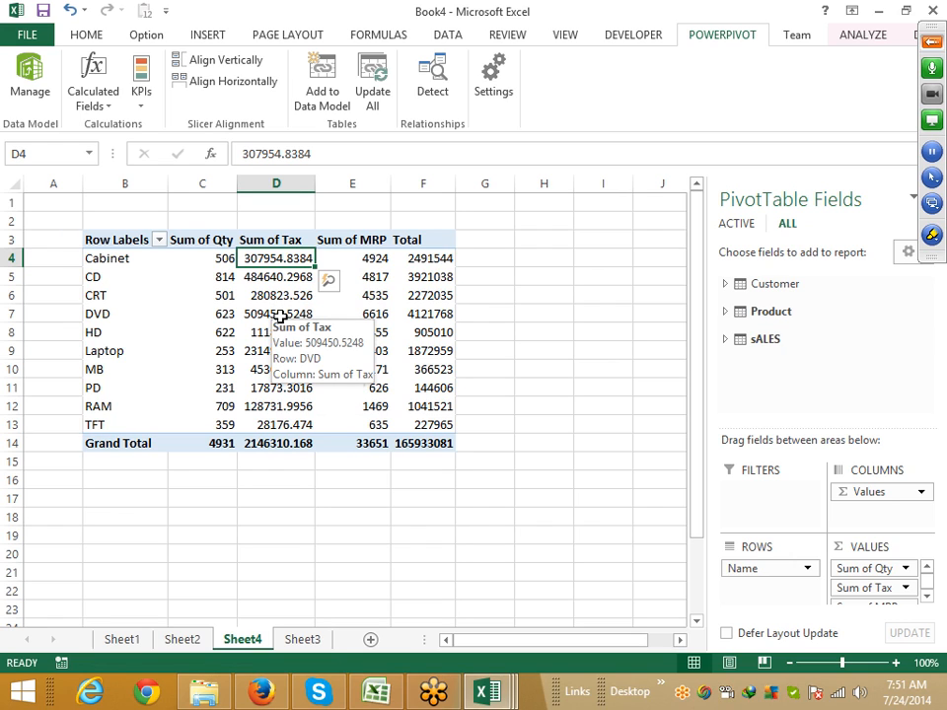
# Step: Check the workbook's list of calculated fields, select Total, and close the list without editing it
pyautogui.click(94, 102)
pyautogui.click(114, 147)
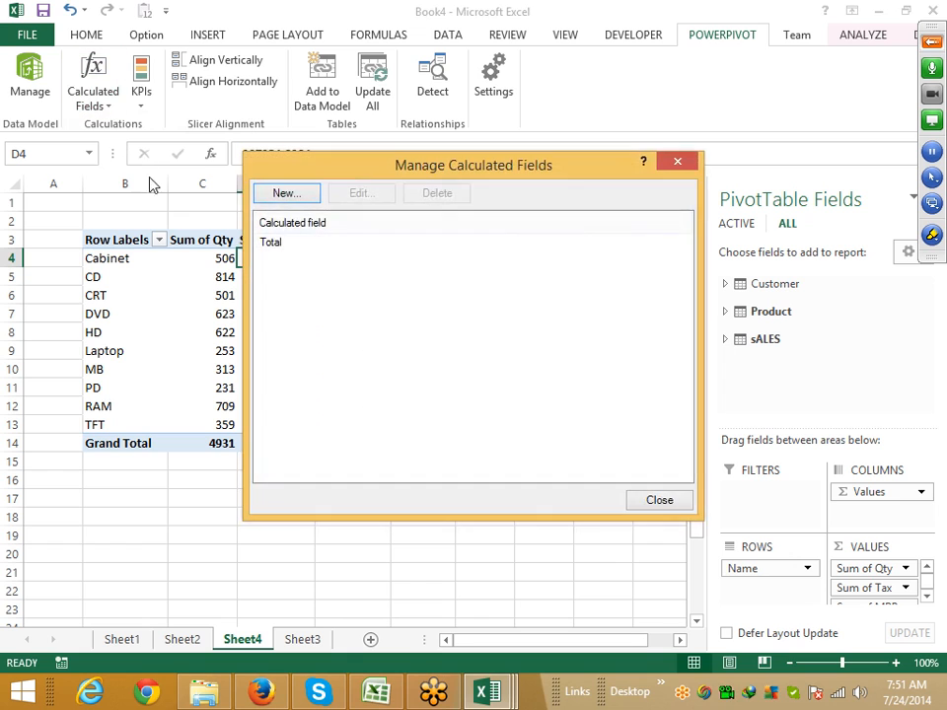
pyautogui.click(278, 244)
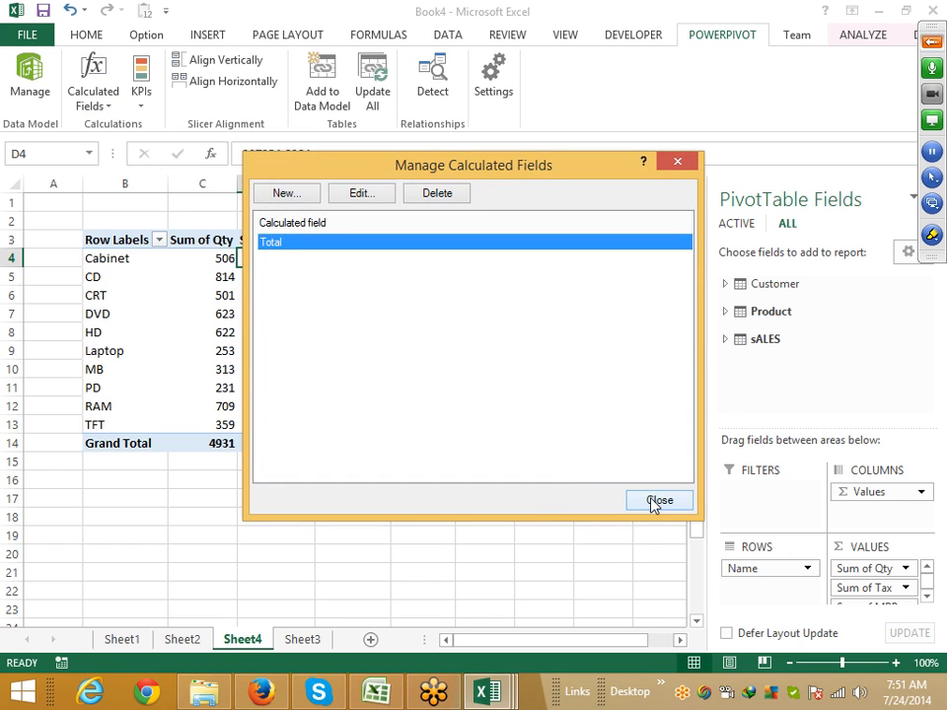
pyautogui.click(674, 506)
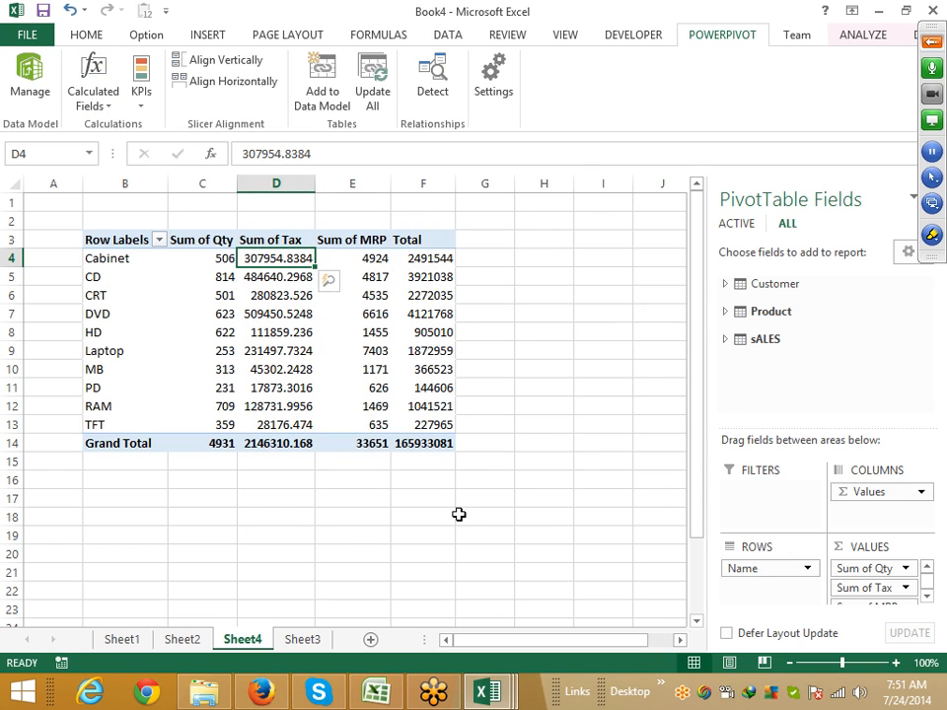
# Step: Switch to the PowerPivot window, check the Amt column in the sALES table, and close that window
pyautogui.moveTo(505, 694)
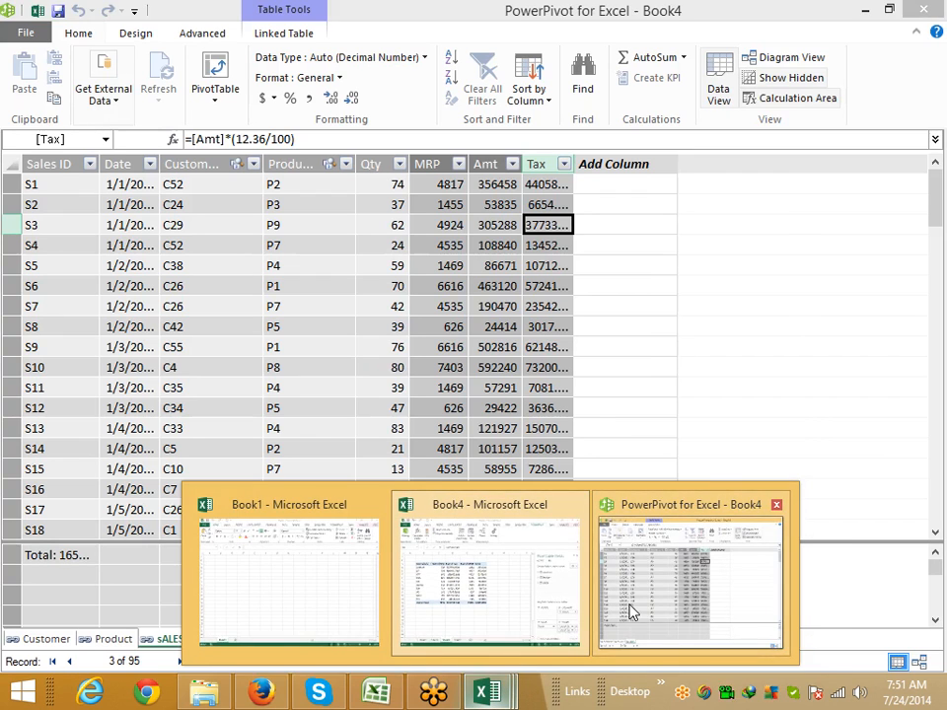
pyautogui.click(631, 613)
pyautogui.click(507, 307)
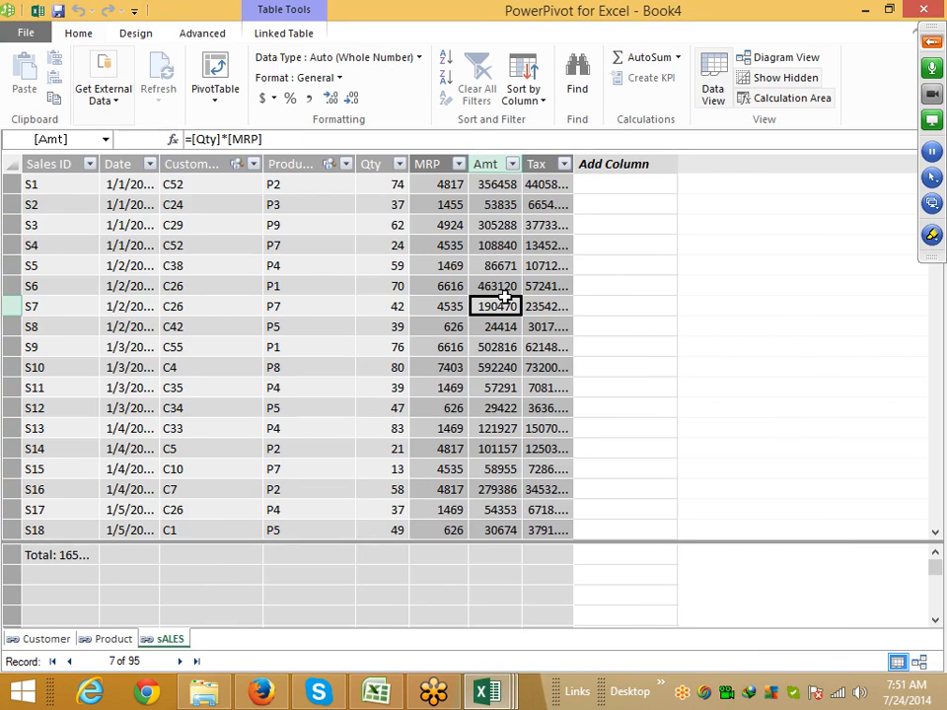
pyautogui.click(927, 10)
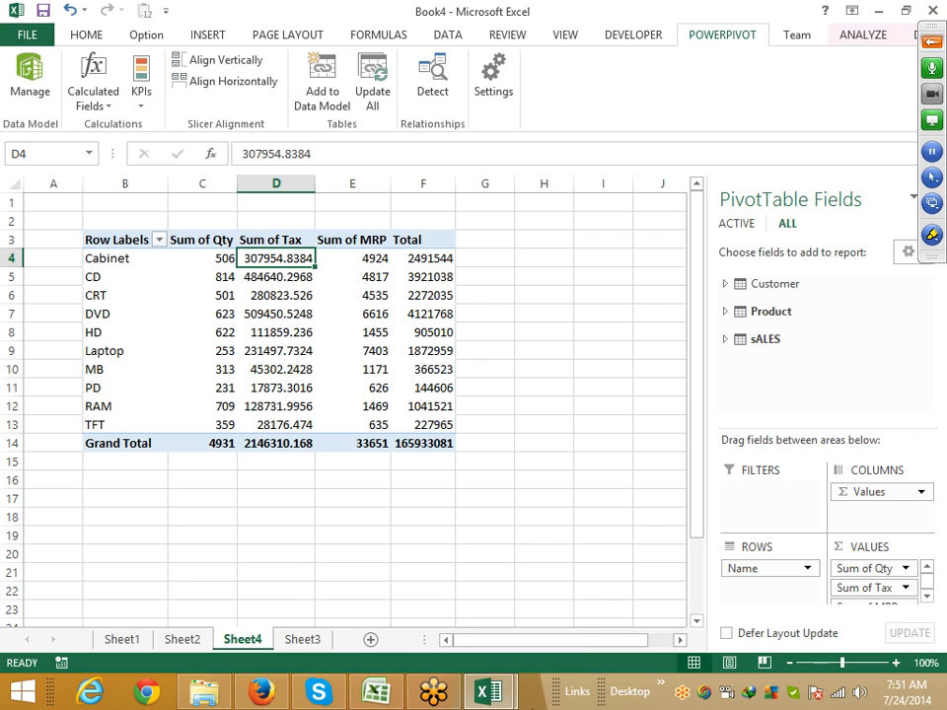
# Step: Expand the sALES table in the PivotTable field list and update all linked tables in the data model
pyautogui.click(366, 385)
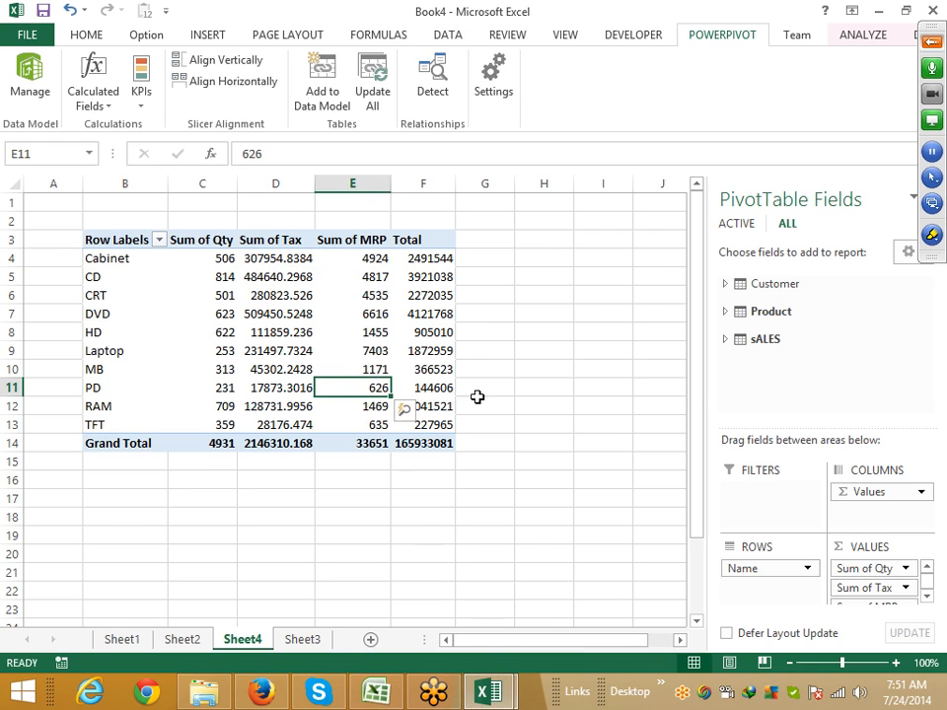
pyautogui.click(726, 340)
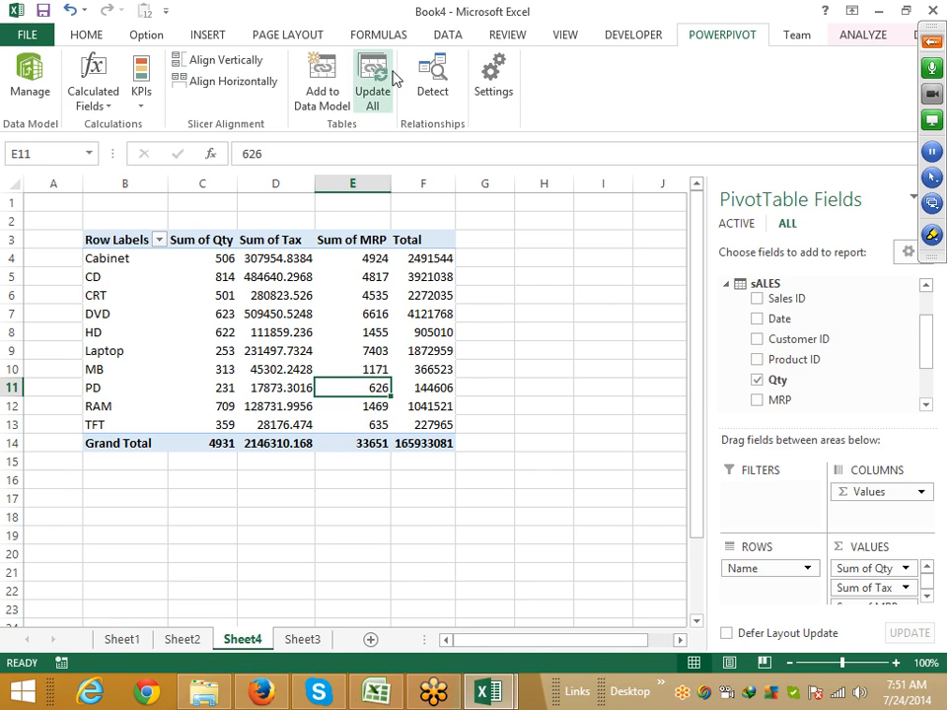
pyautogui.click(389, 73)
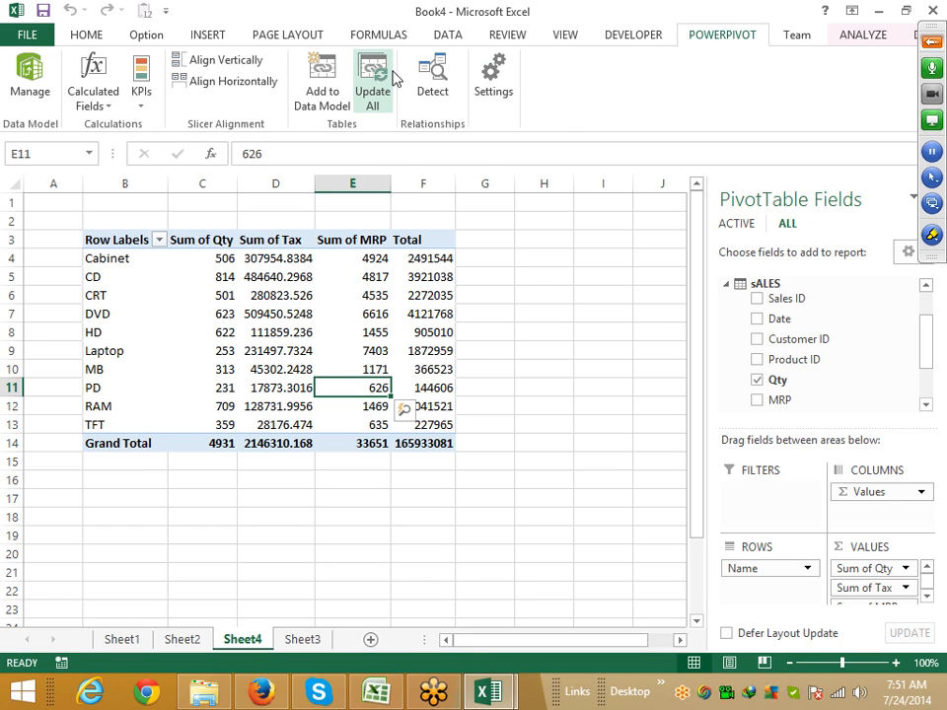
# Step: Run automatic relationship detection for the PivotTable and close the detection report
pyautogui.click(155, 260)
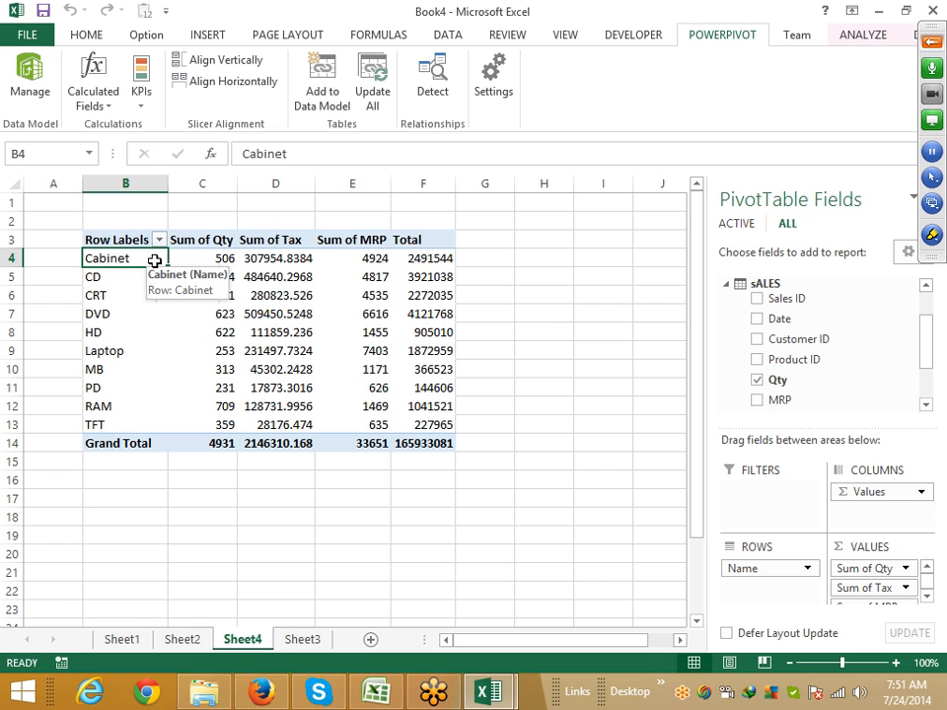
pyautogui.click(434, 91)
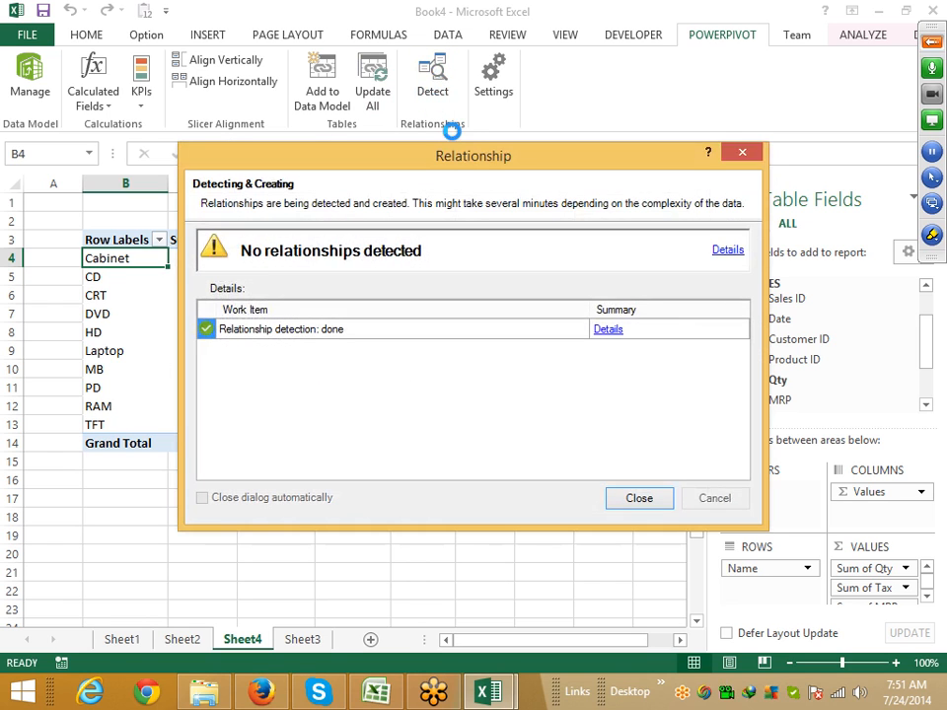
pyautogui.click(744, 155)
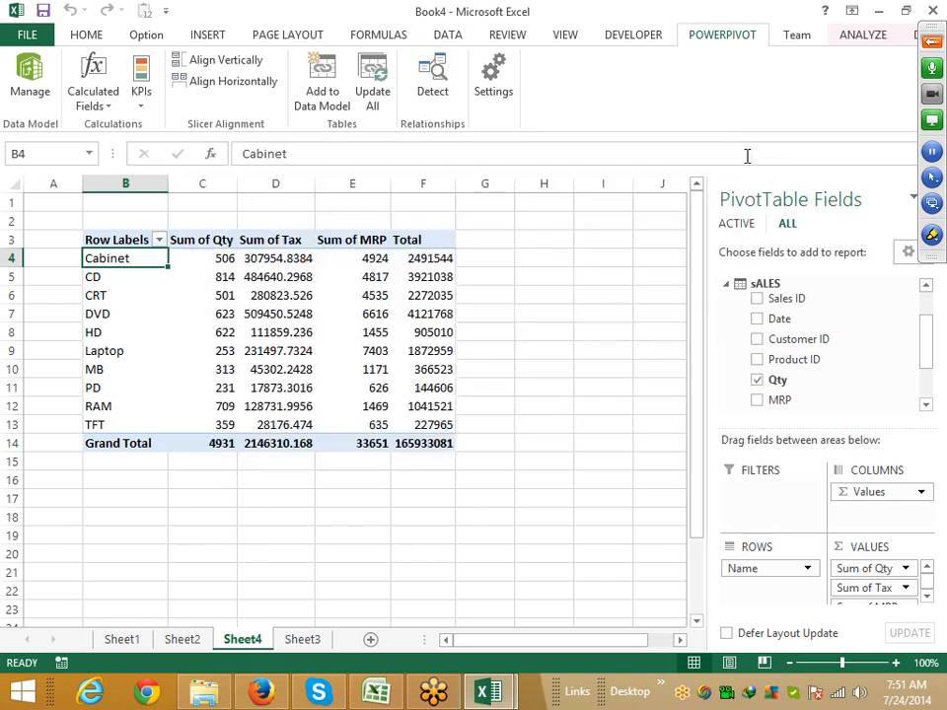
# Step: Check the PowerPivot Options & Diagnostics settings and close them without changes, returning to the HD row of the PivotTable
pyautogui.click(423, 281)
pyautogui.click(493, 84)
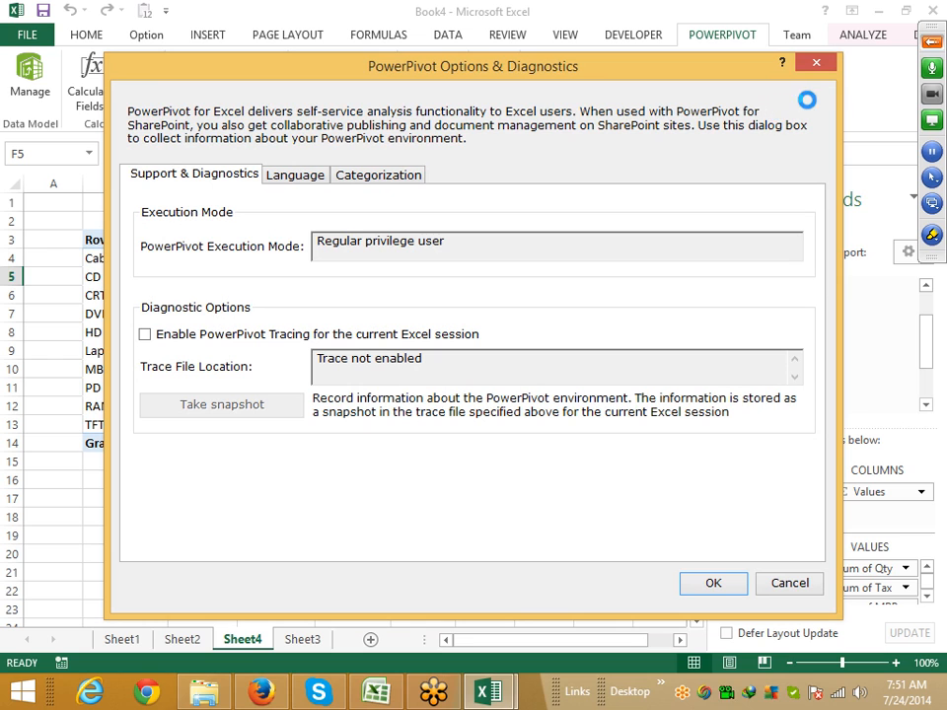
pyautogui.click(818, 63)
pyautogui.click(255, 332)
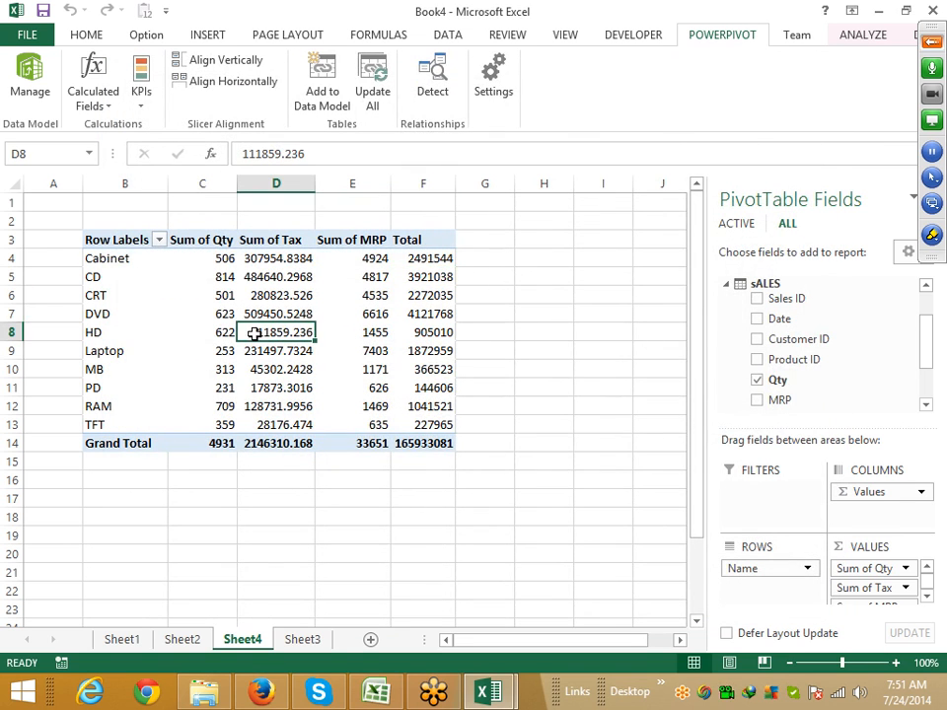
pyautogui.click(197, 331)
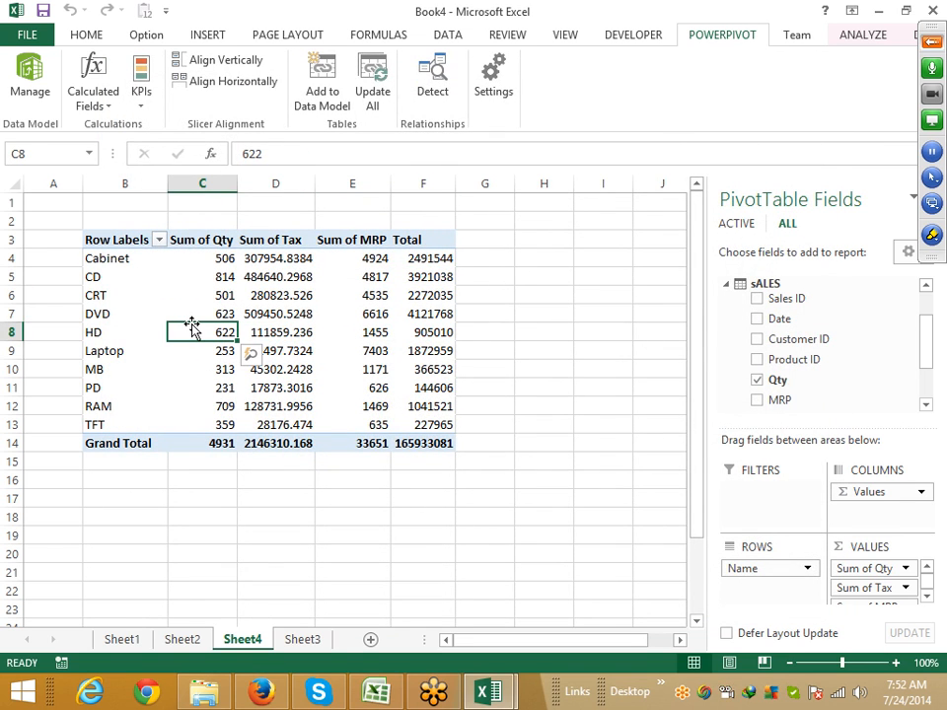